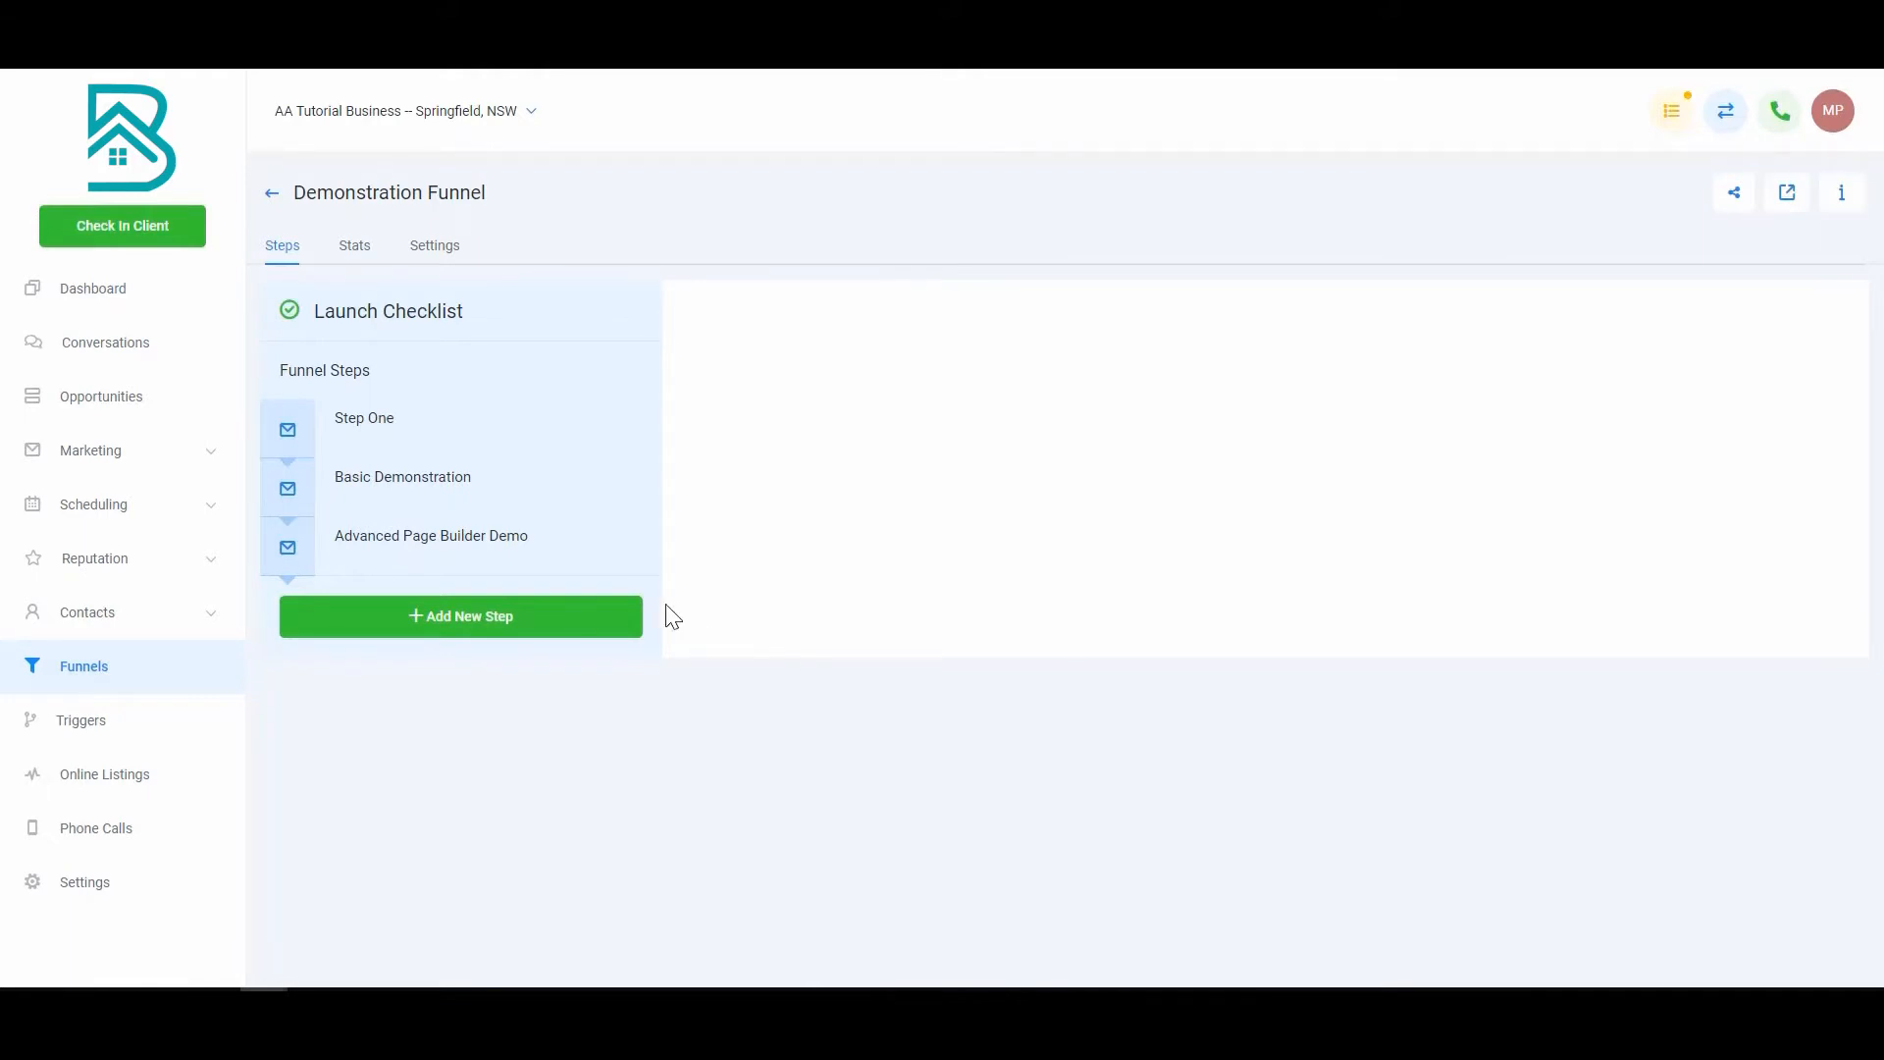
# Step: Clone the Advanced Page Builder Demo step to create 'Advanced Page Builder Demo (Clone)'
pyautogui.moveTo(542, 568)
pyautogui.click(552, 563)
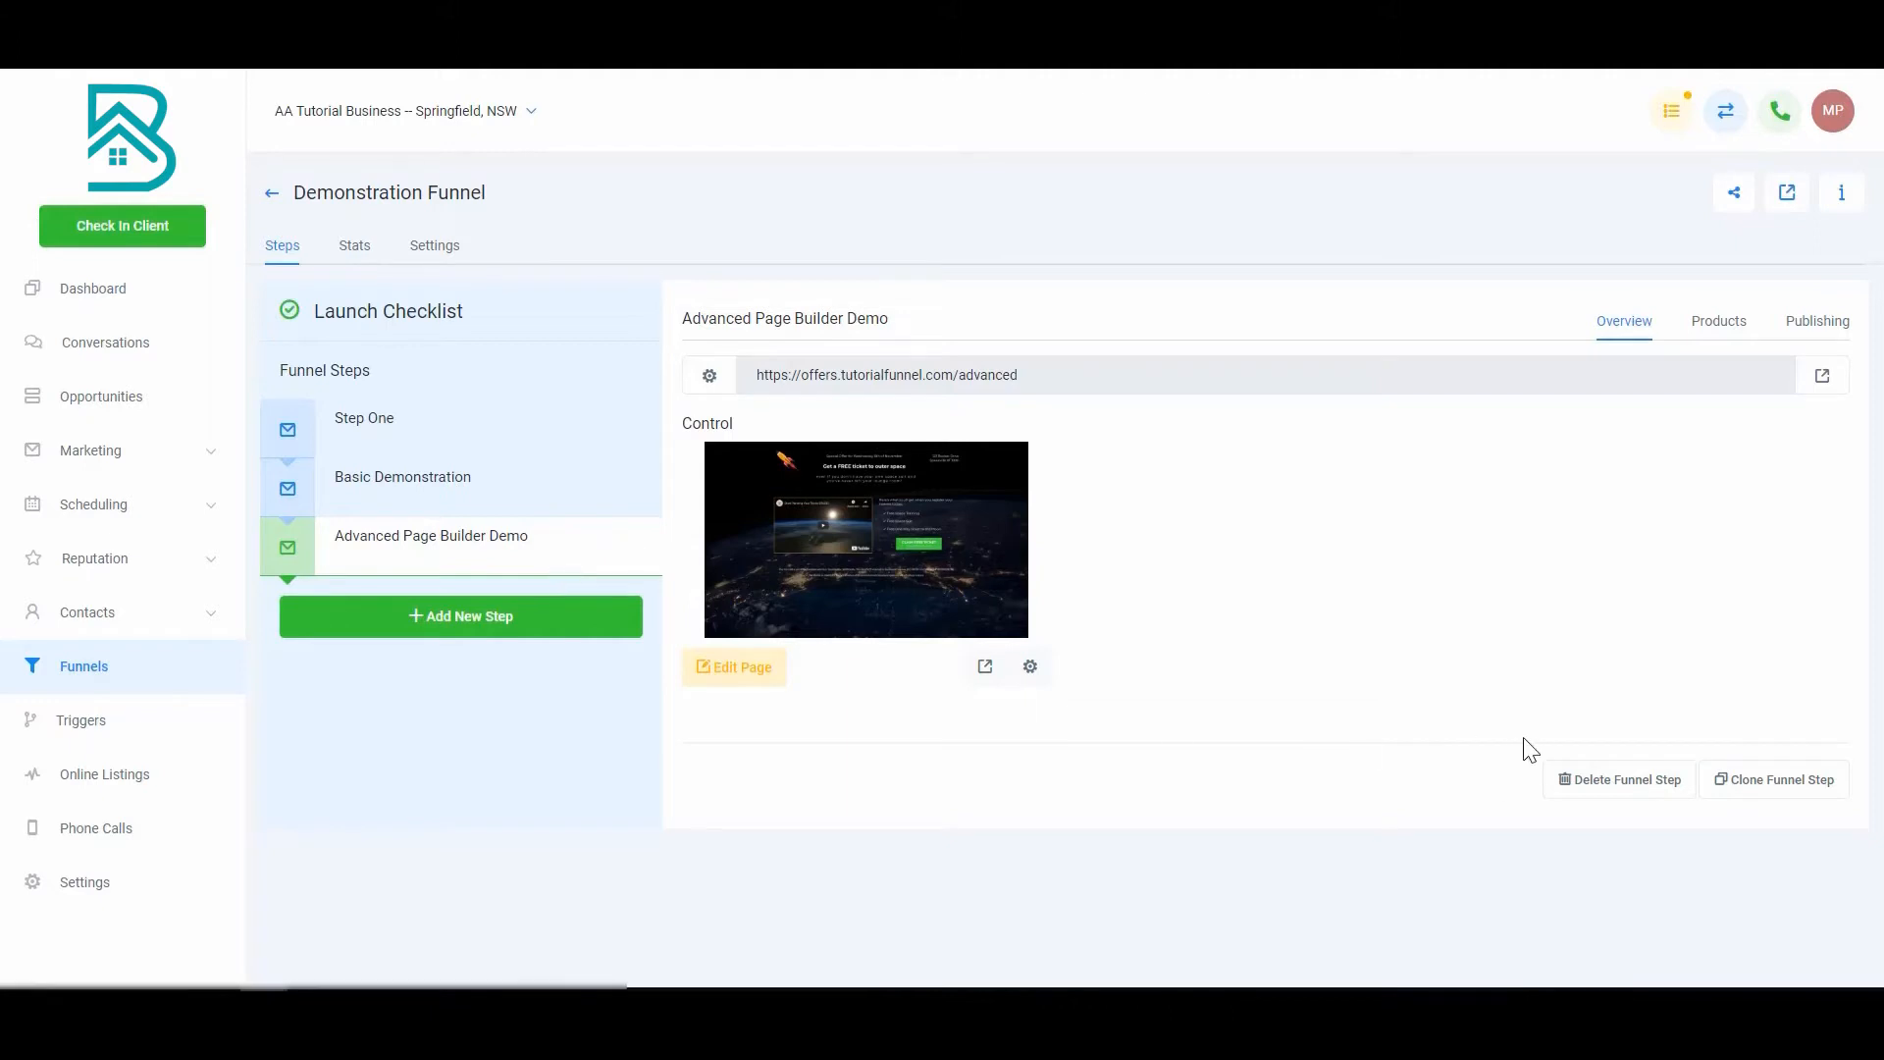
pyautogui.click(1781, 783)
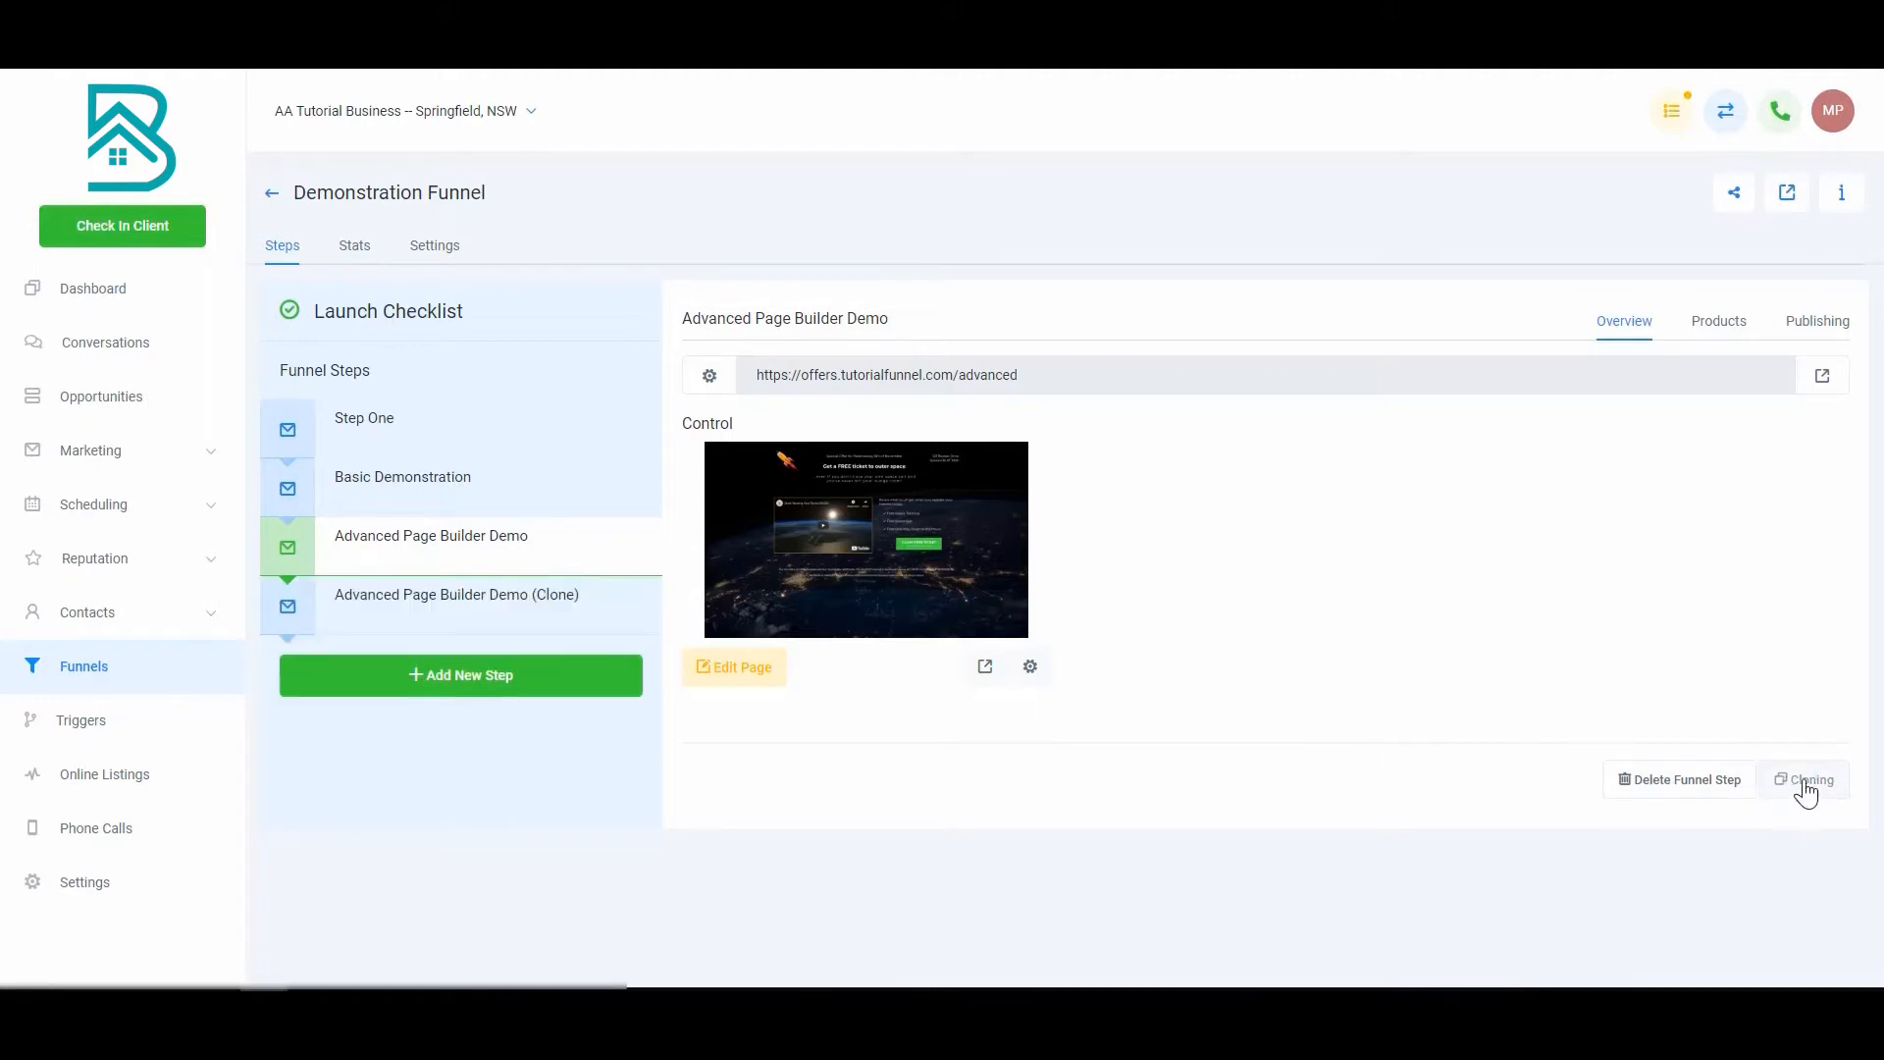
# Step: Rename the cloned step to 'Product Sale' with path /product-sale and update it
pyautogui.click(587, 614)
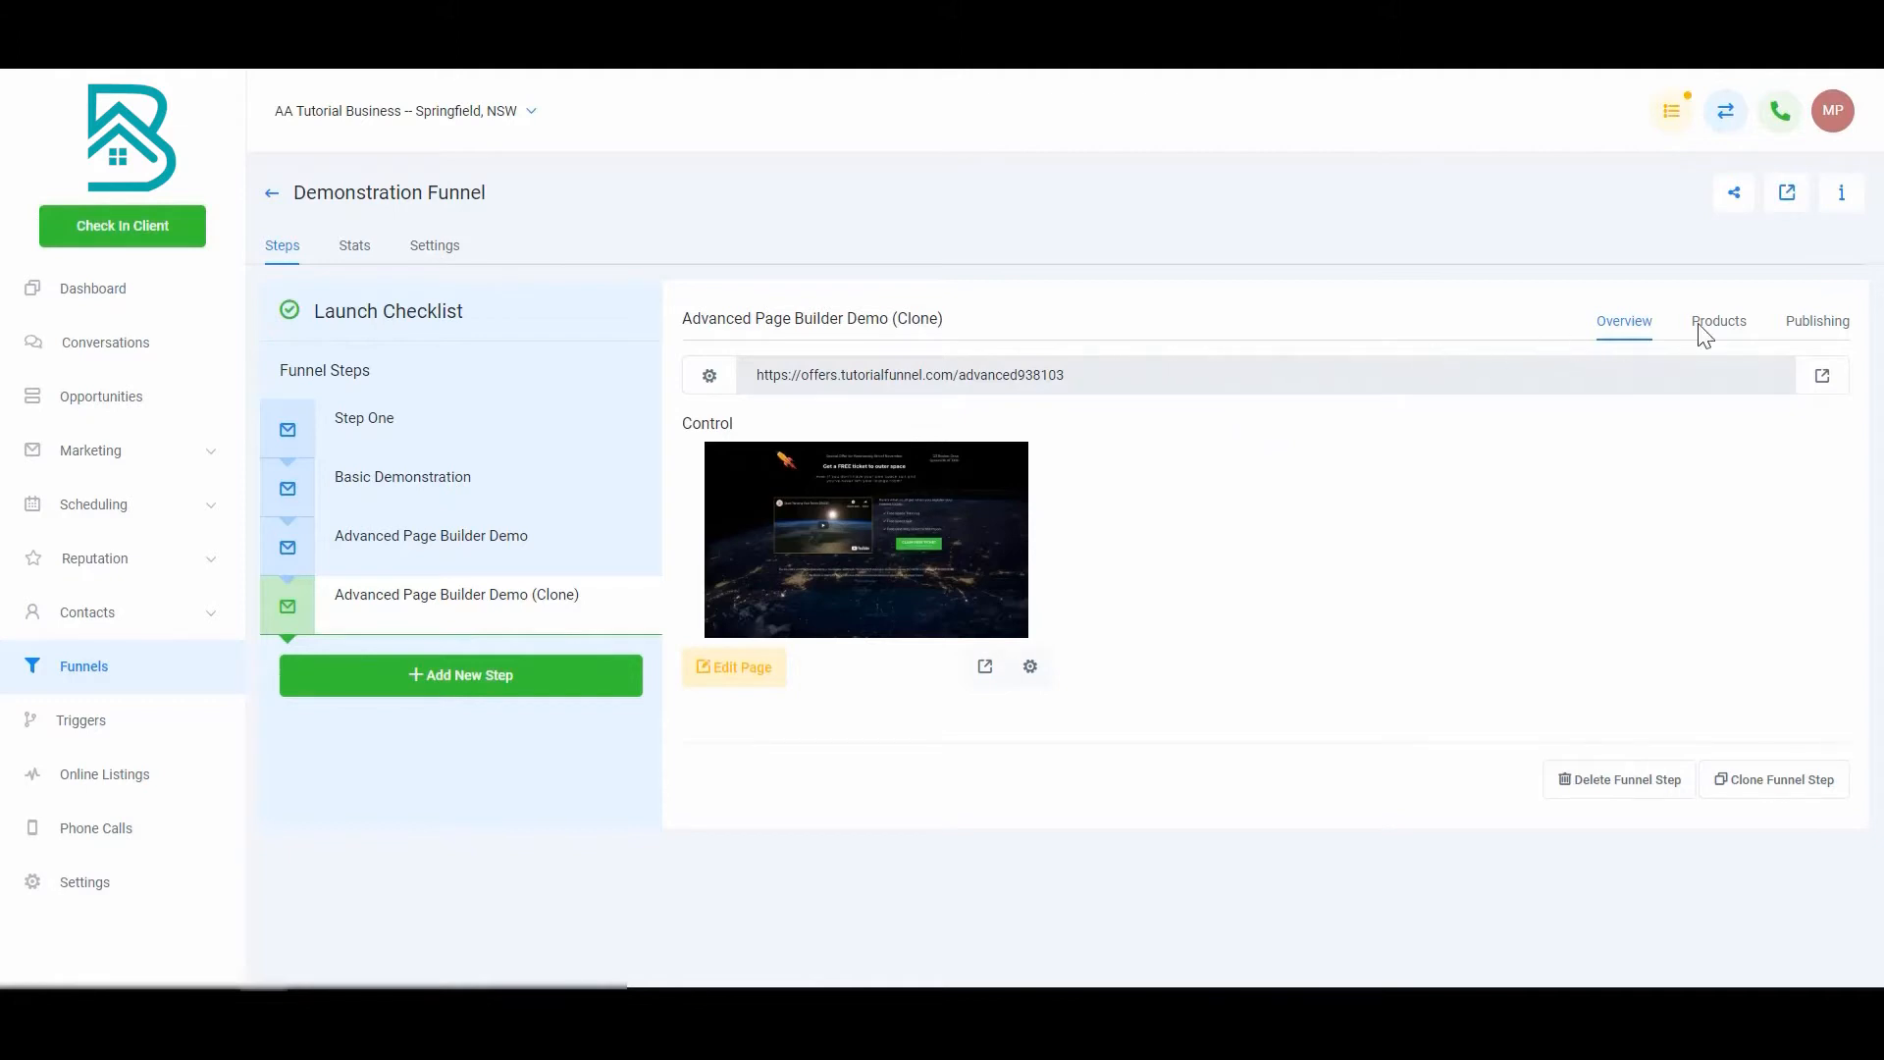
pyautogui.click(1814, 327)
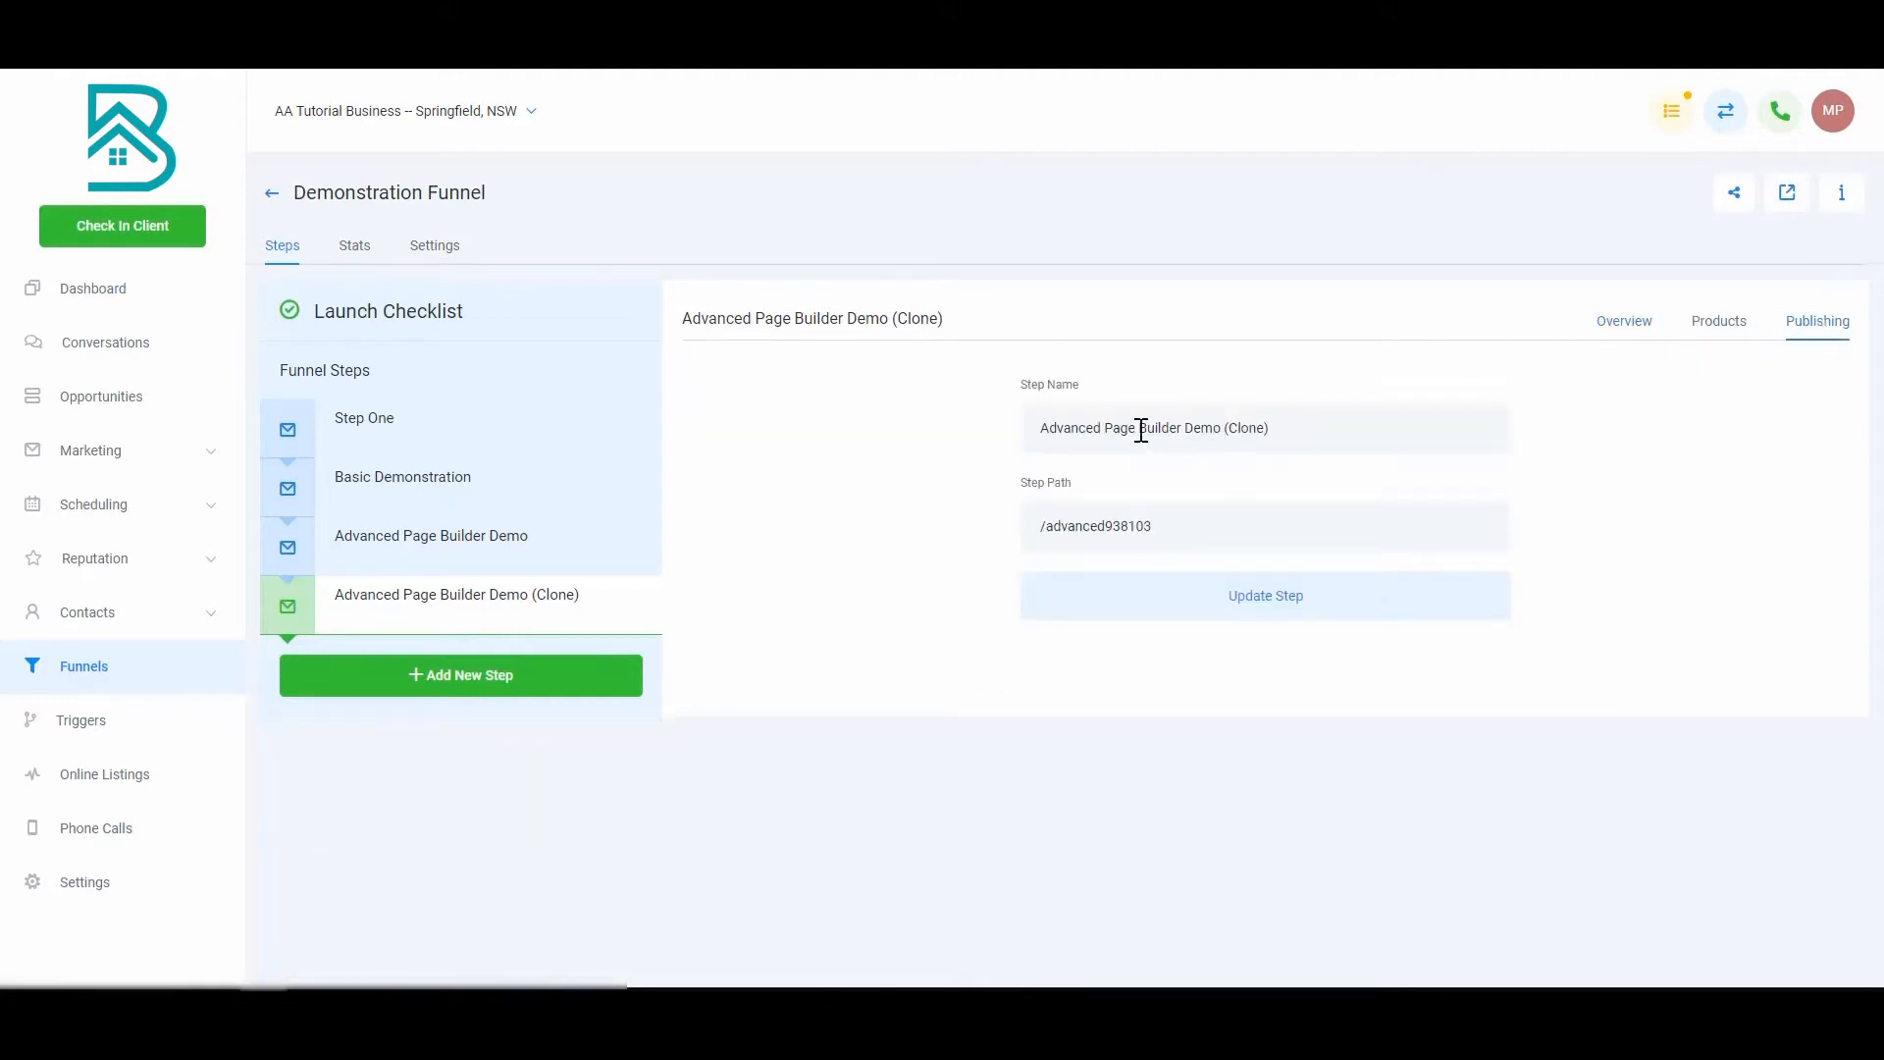
pyautogui.moveTo(1063, 429); pyautogui.dragTo(1515, 438)
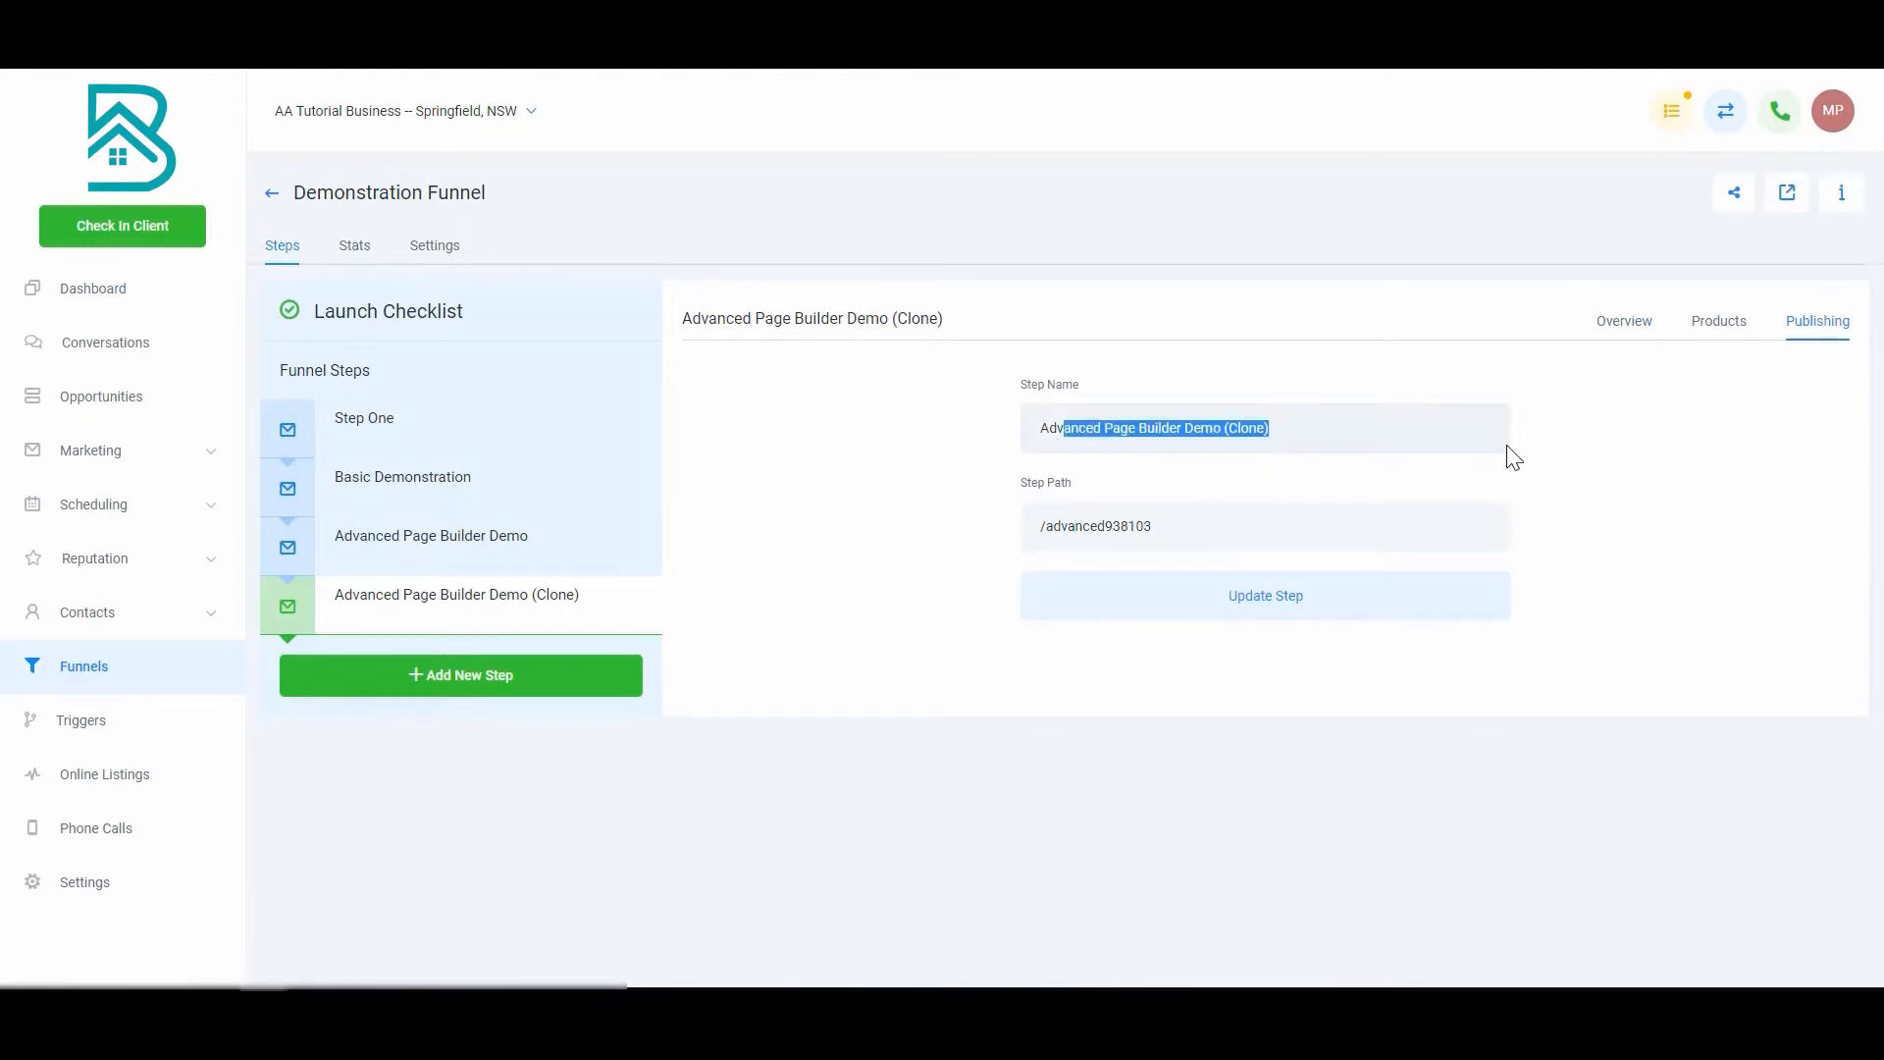
pyautogui.press('BackSpace')
pyautogui.press('BackSpace')
pyautogui.press('BackSpace')
pyautogui.write('Product Sale')
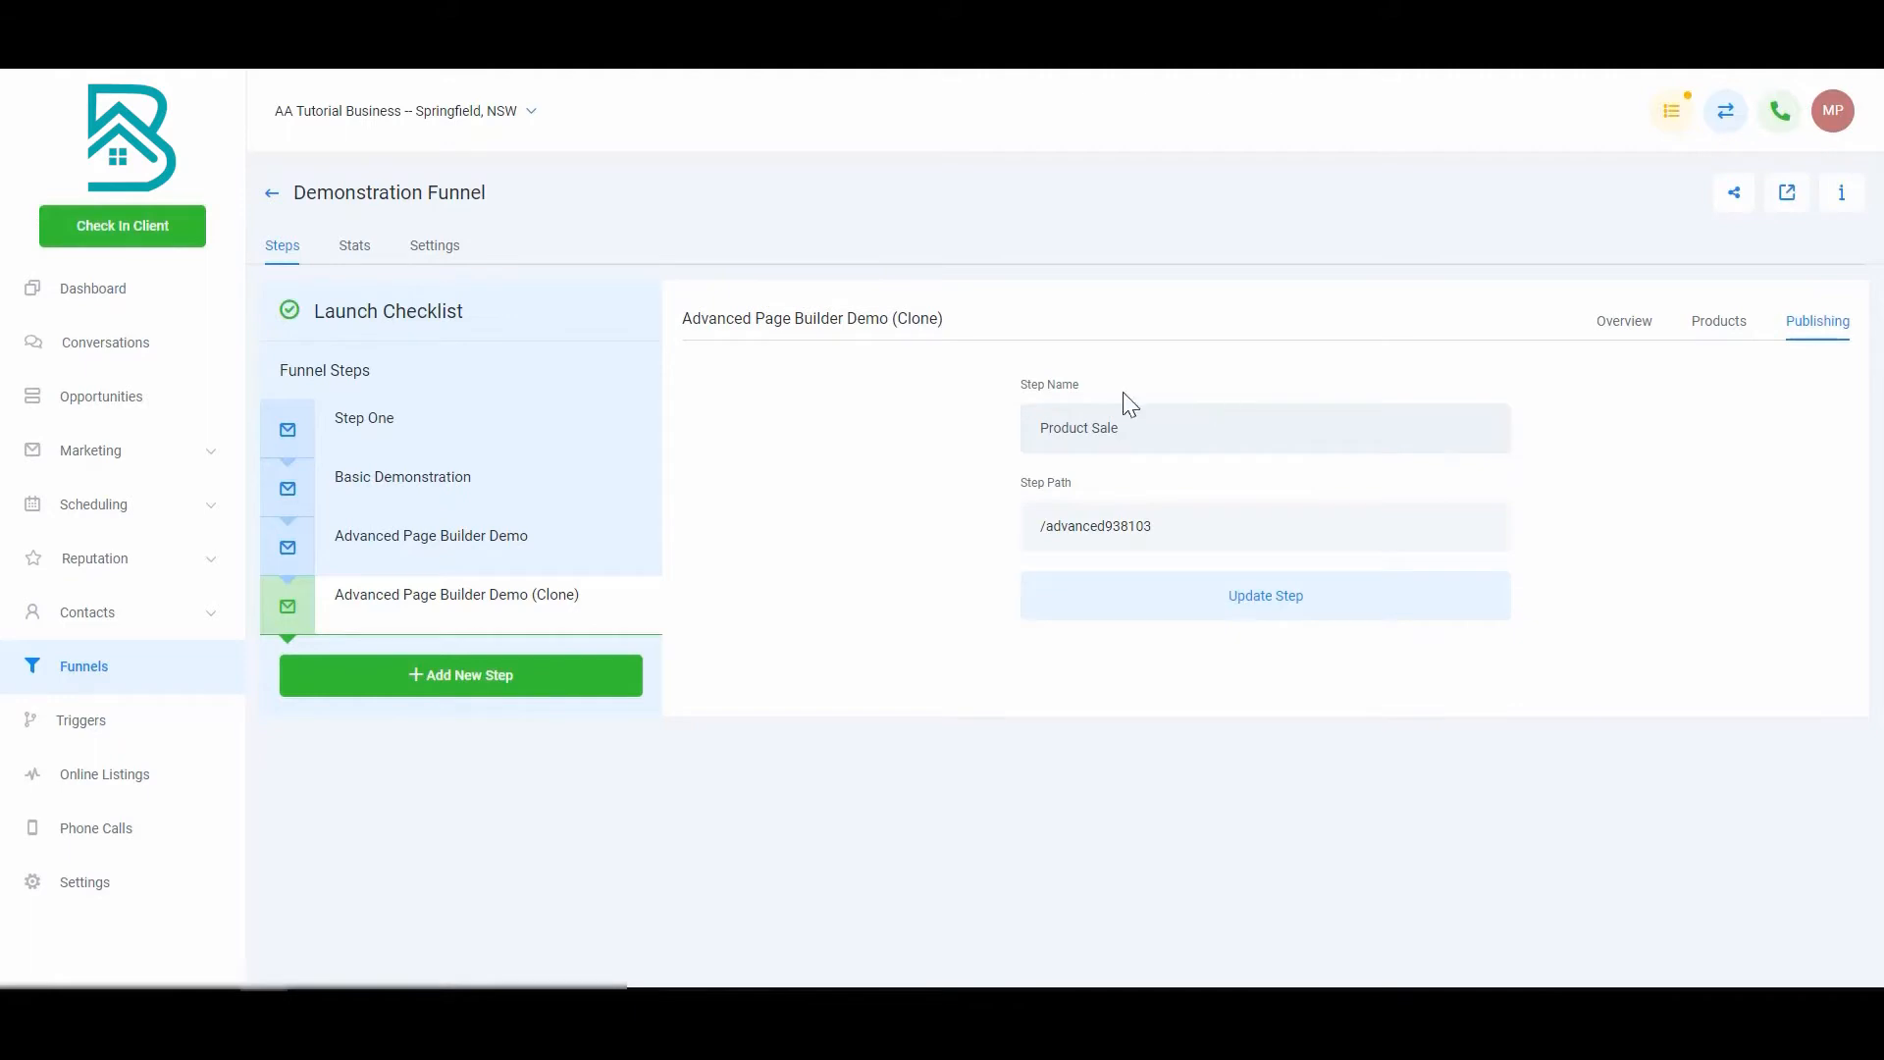
pyautogui.doubleClick(1272, 539)
pyautogui.write('ale')
pyautogui.click(1288, 599)
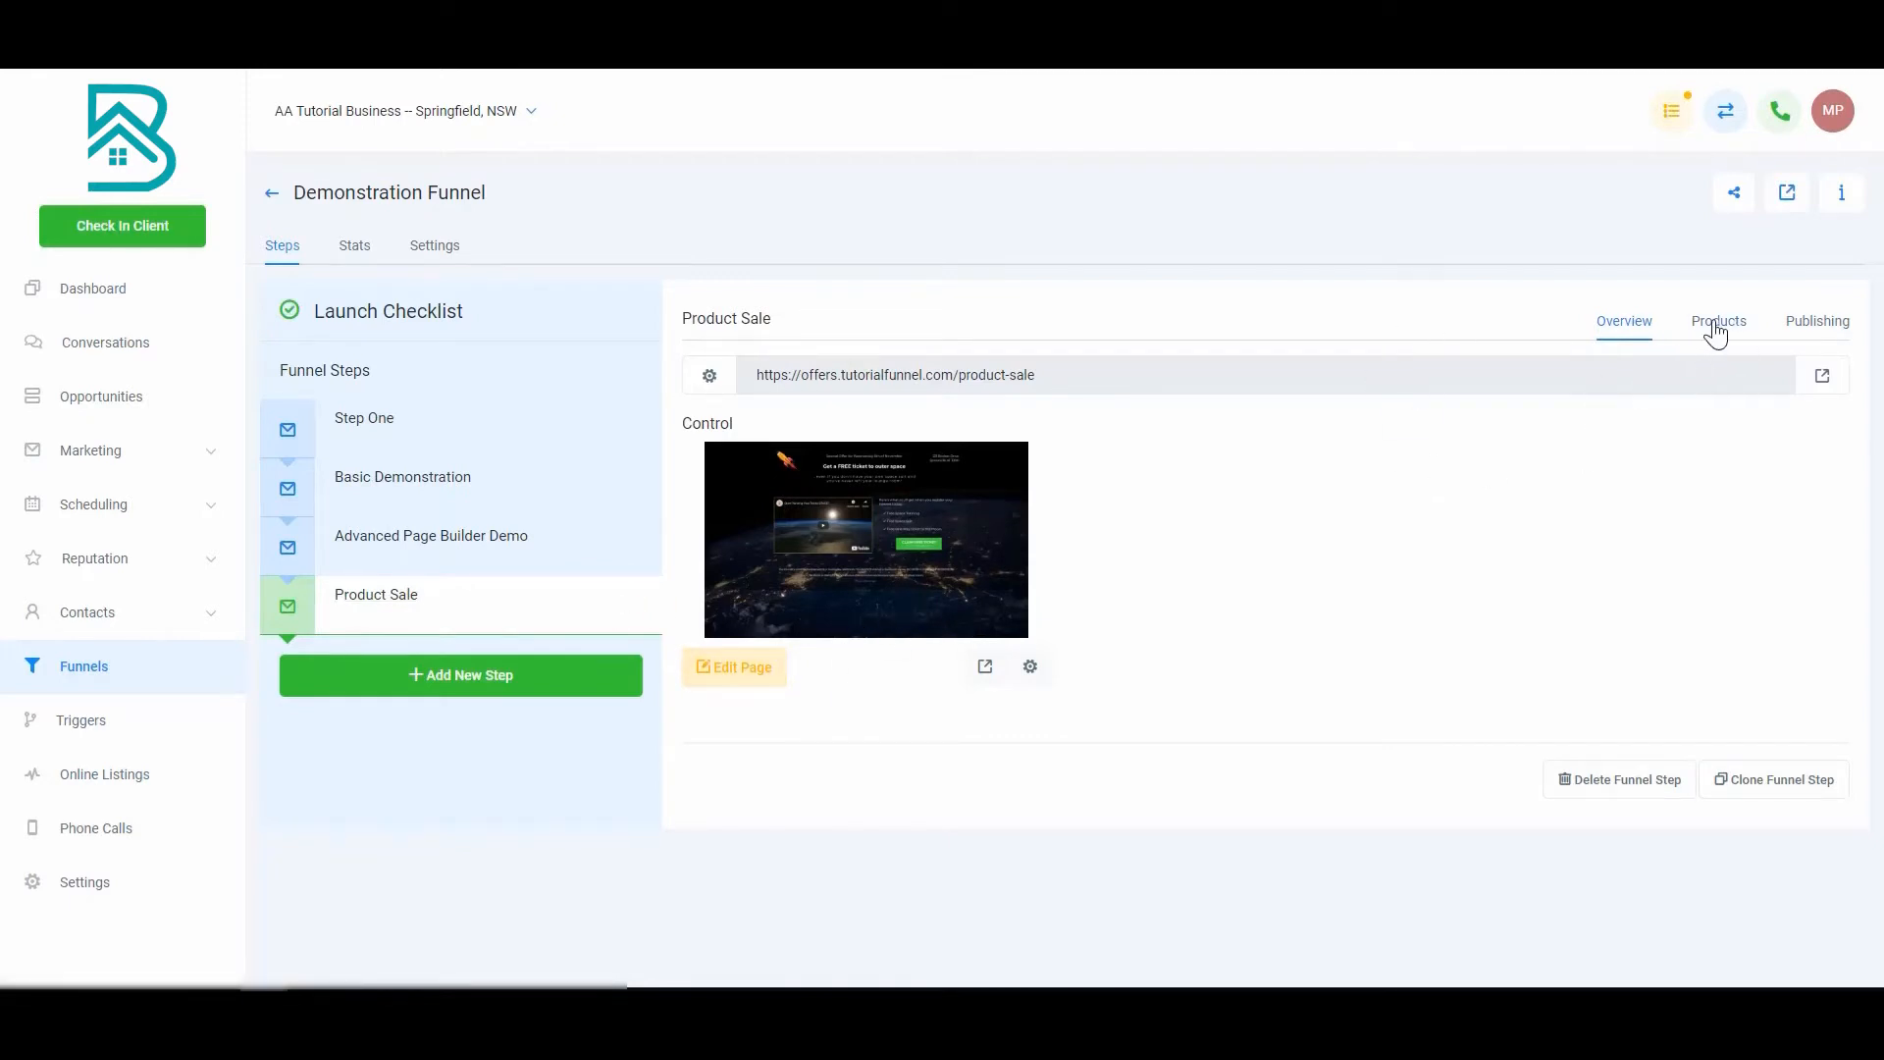
# Step: Edit the Product Sale page and insert a 2 STEP ORDER element below the sub-headline
pyautogui.click(752, 683)
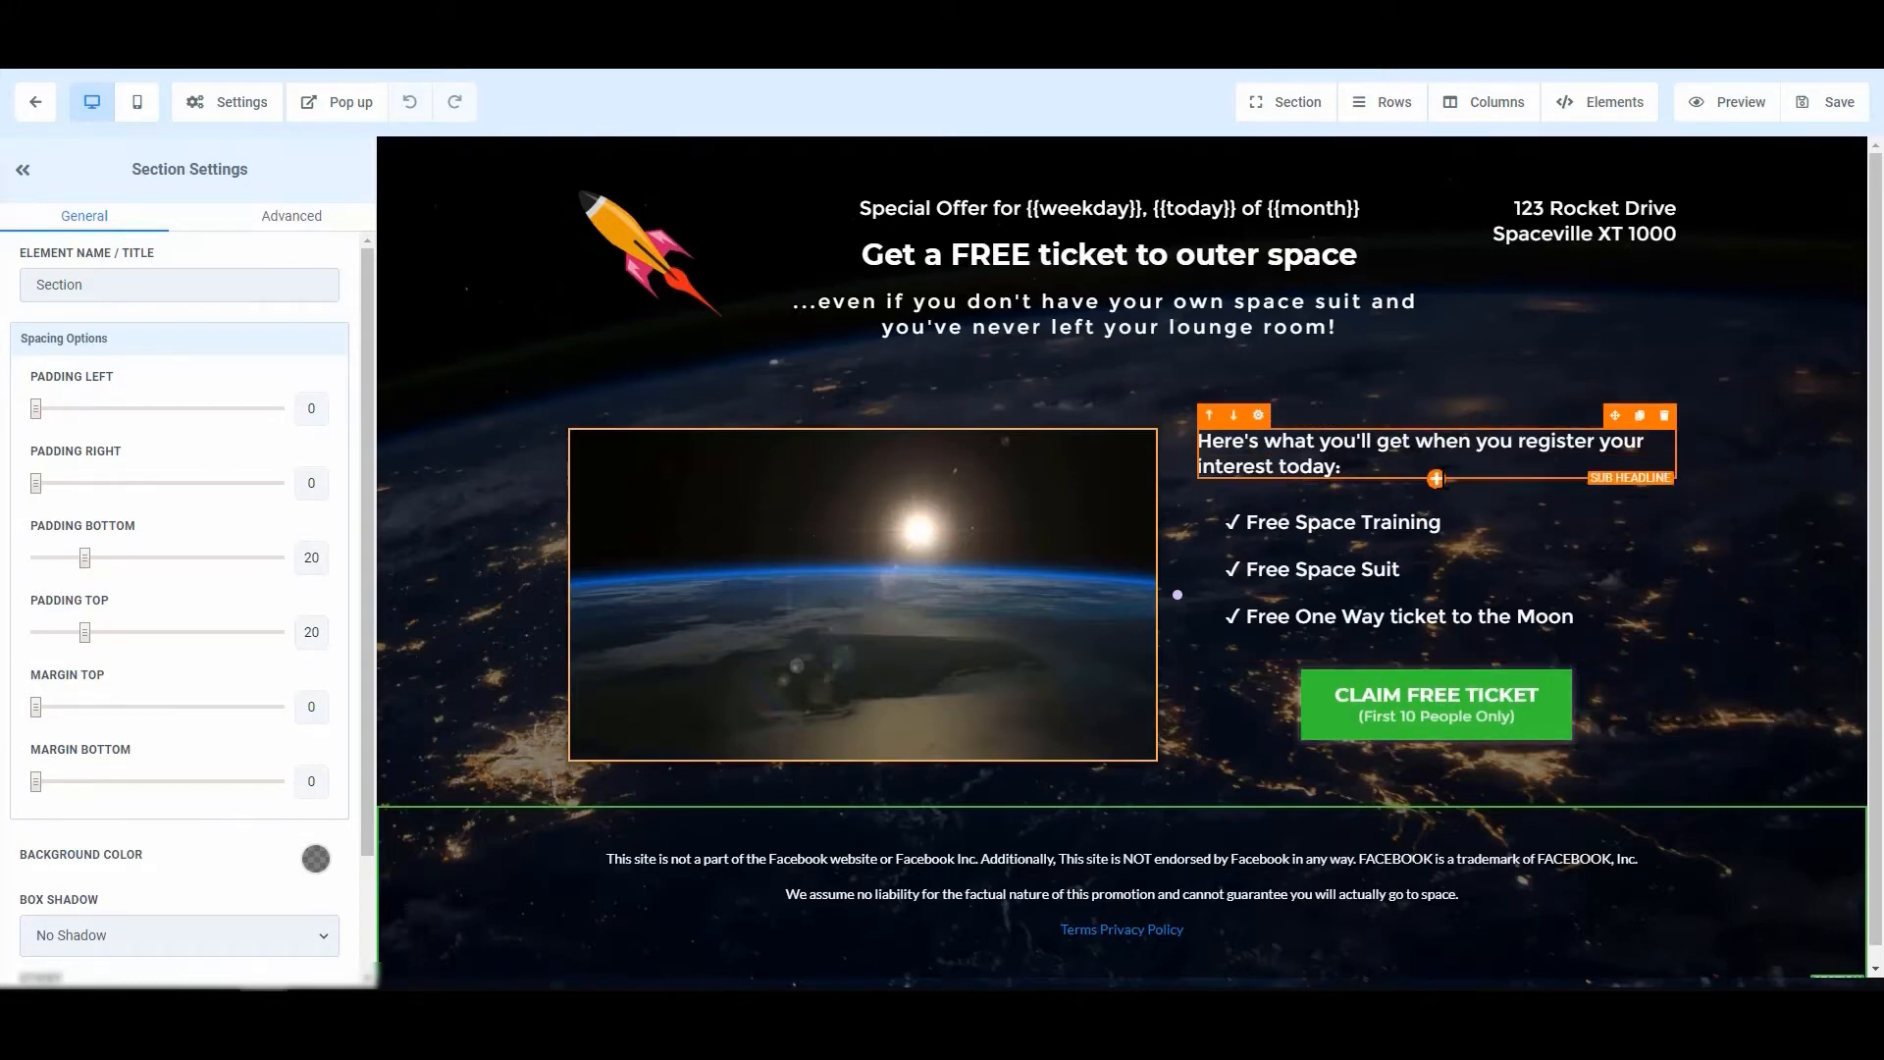
pyautogui.click(1436, 479)
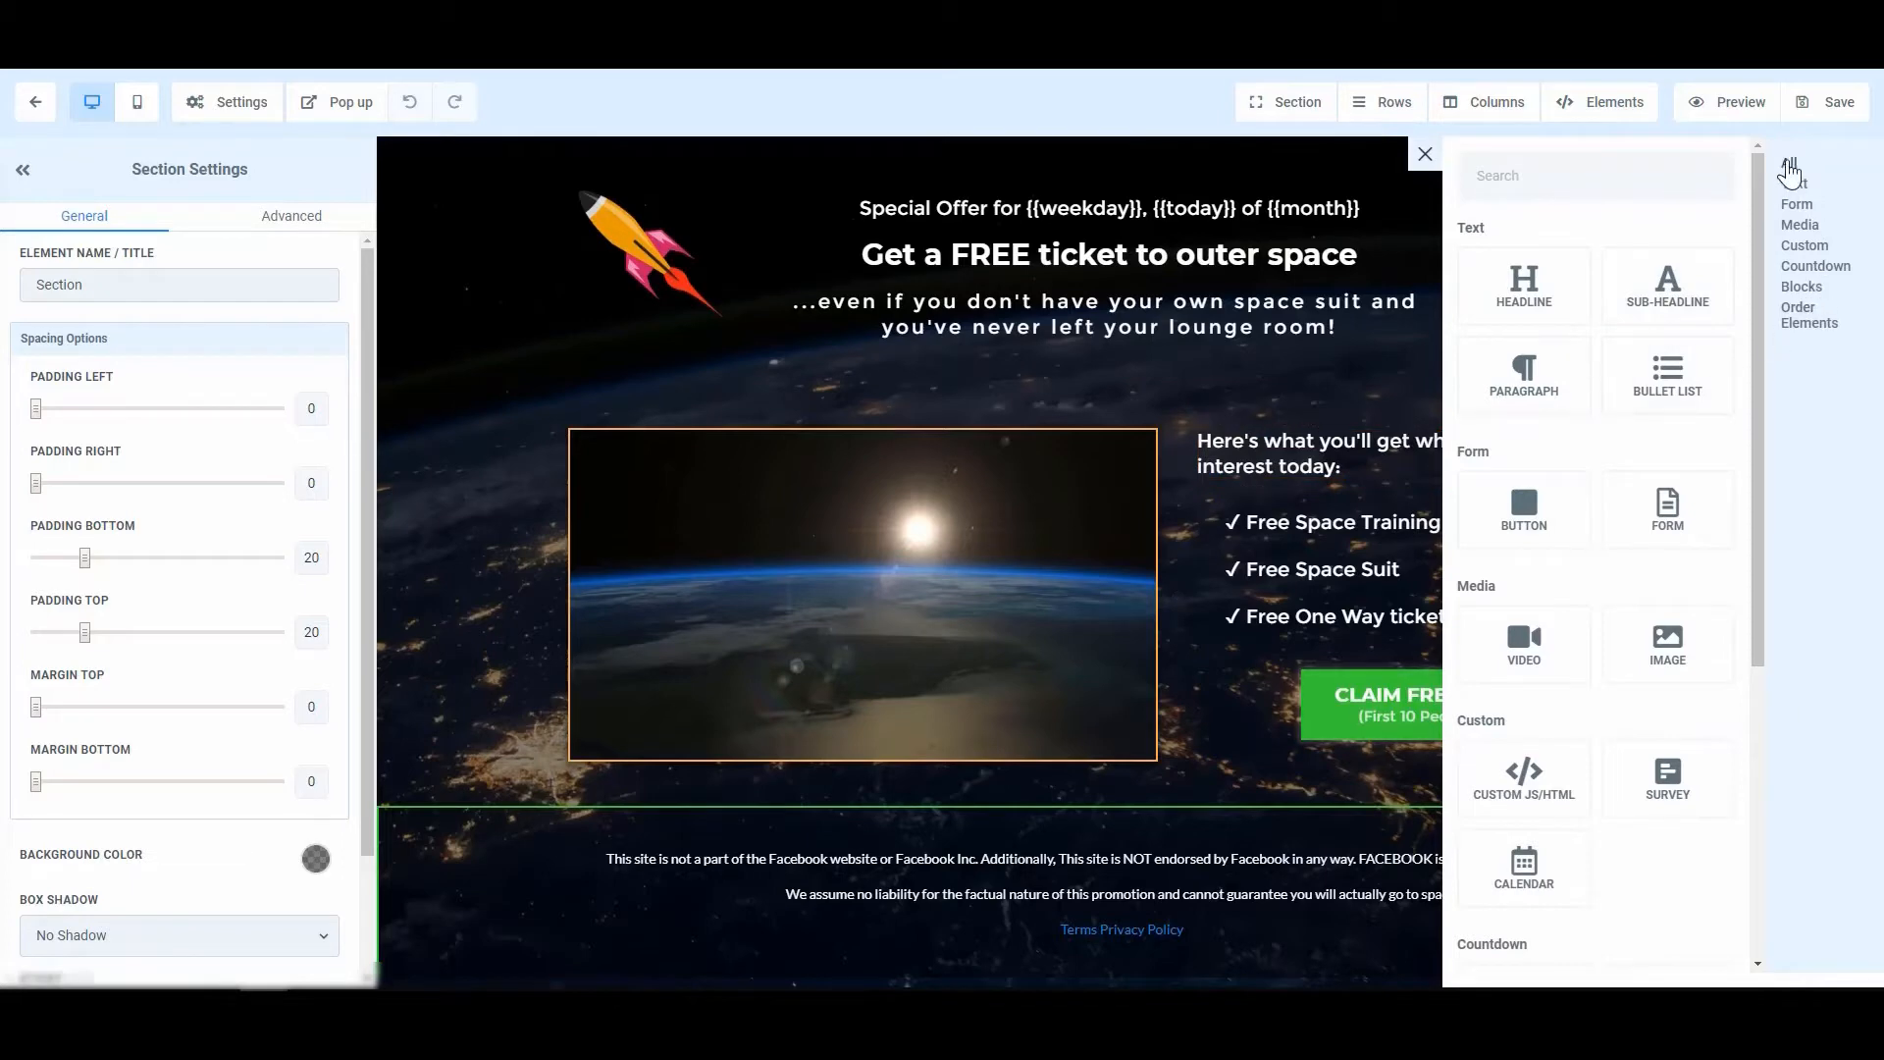
pyautogui.click(1809, 319)
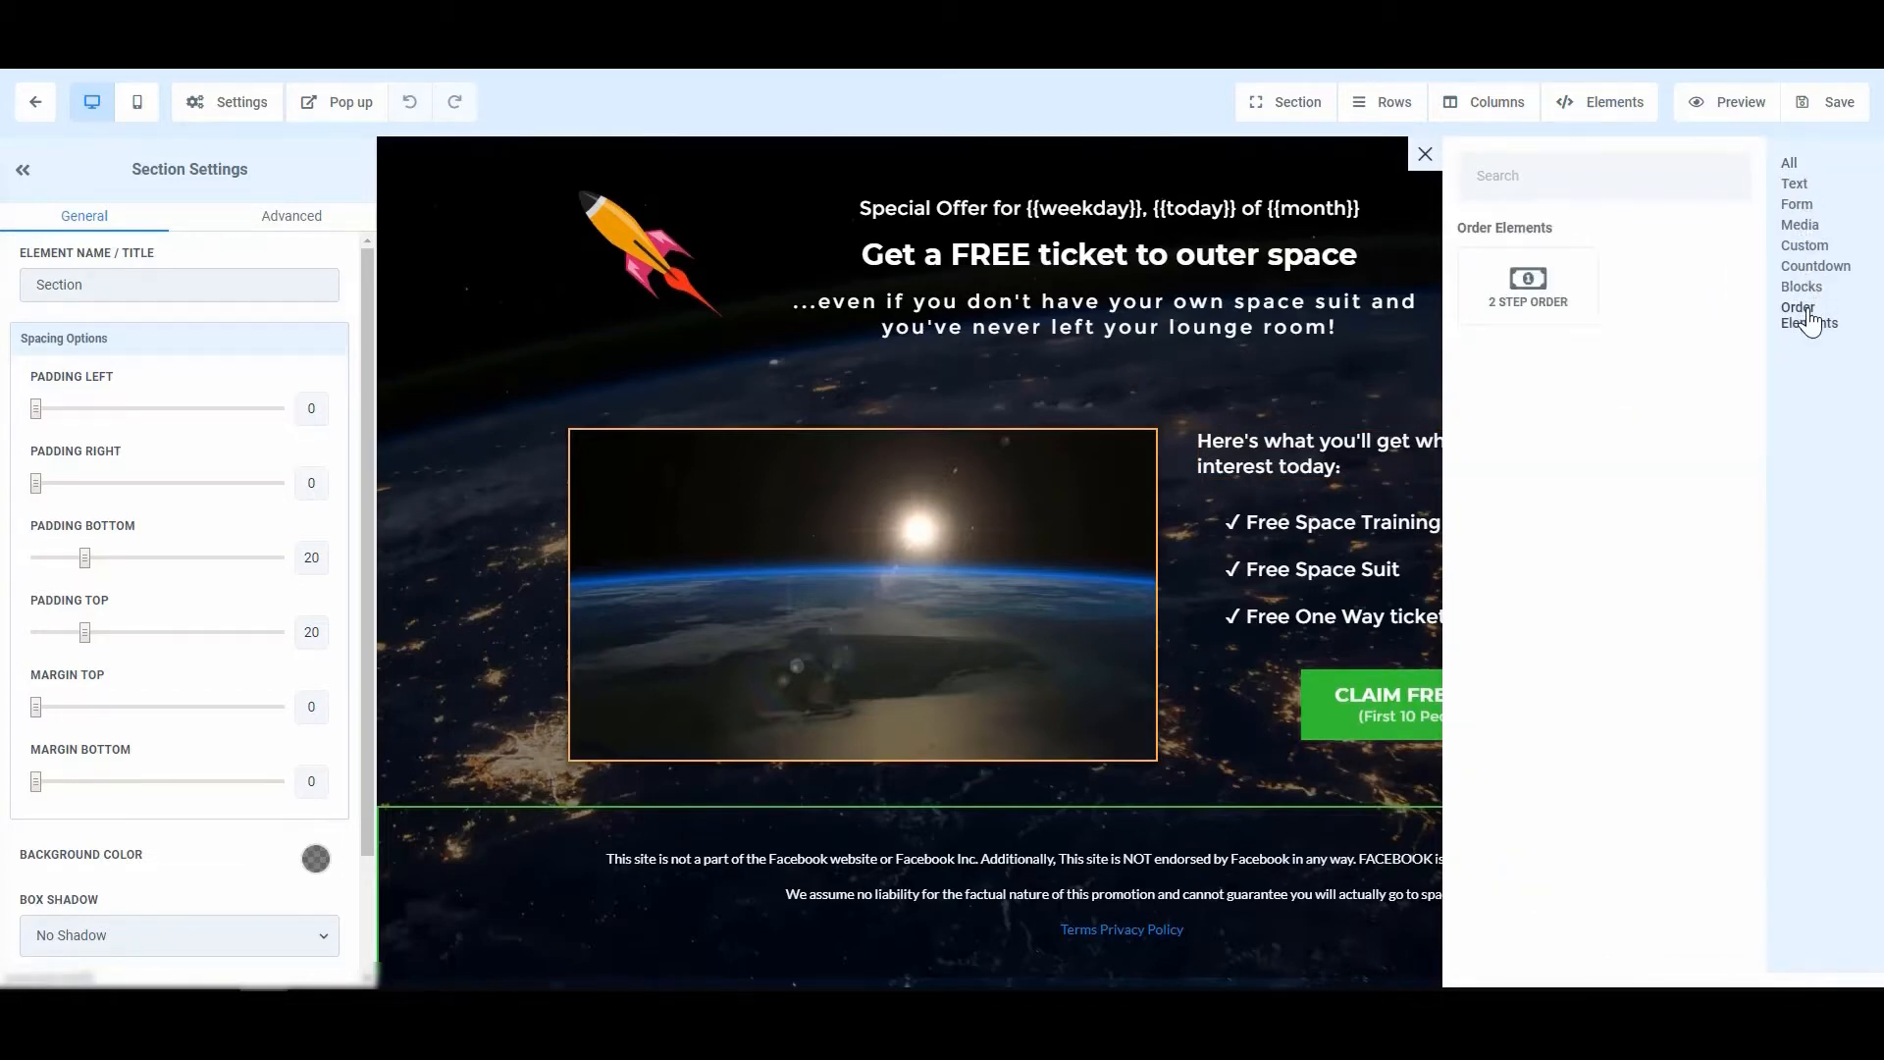
pyautogui.click(1548, 305)
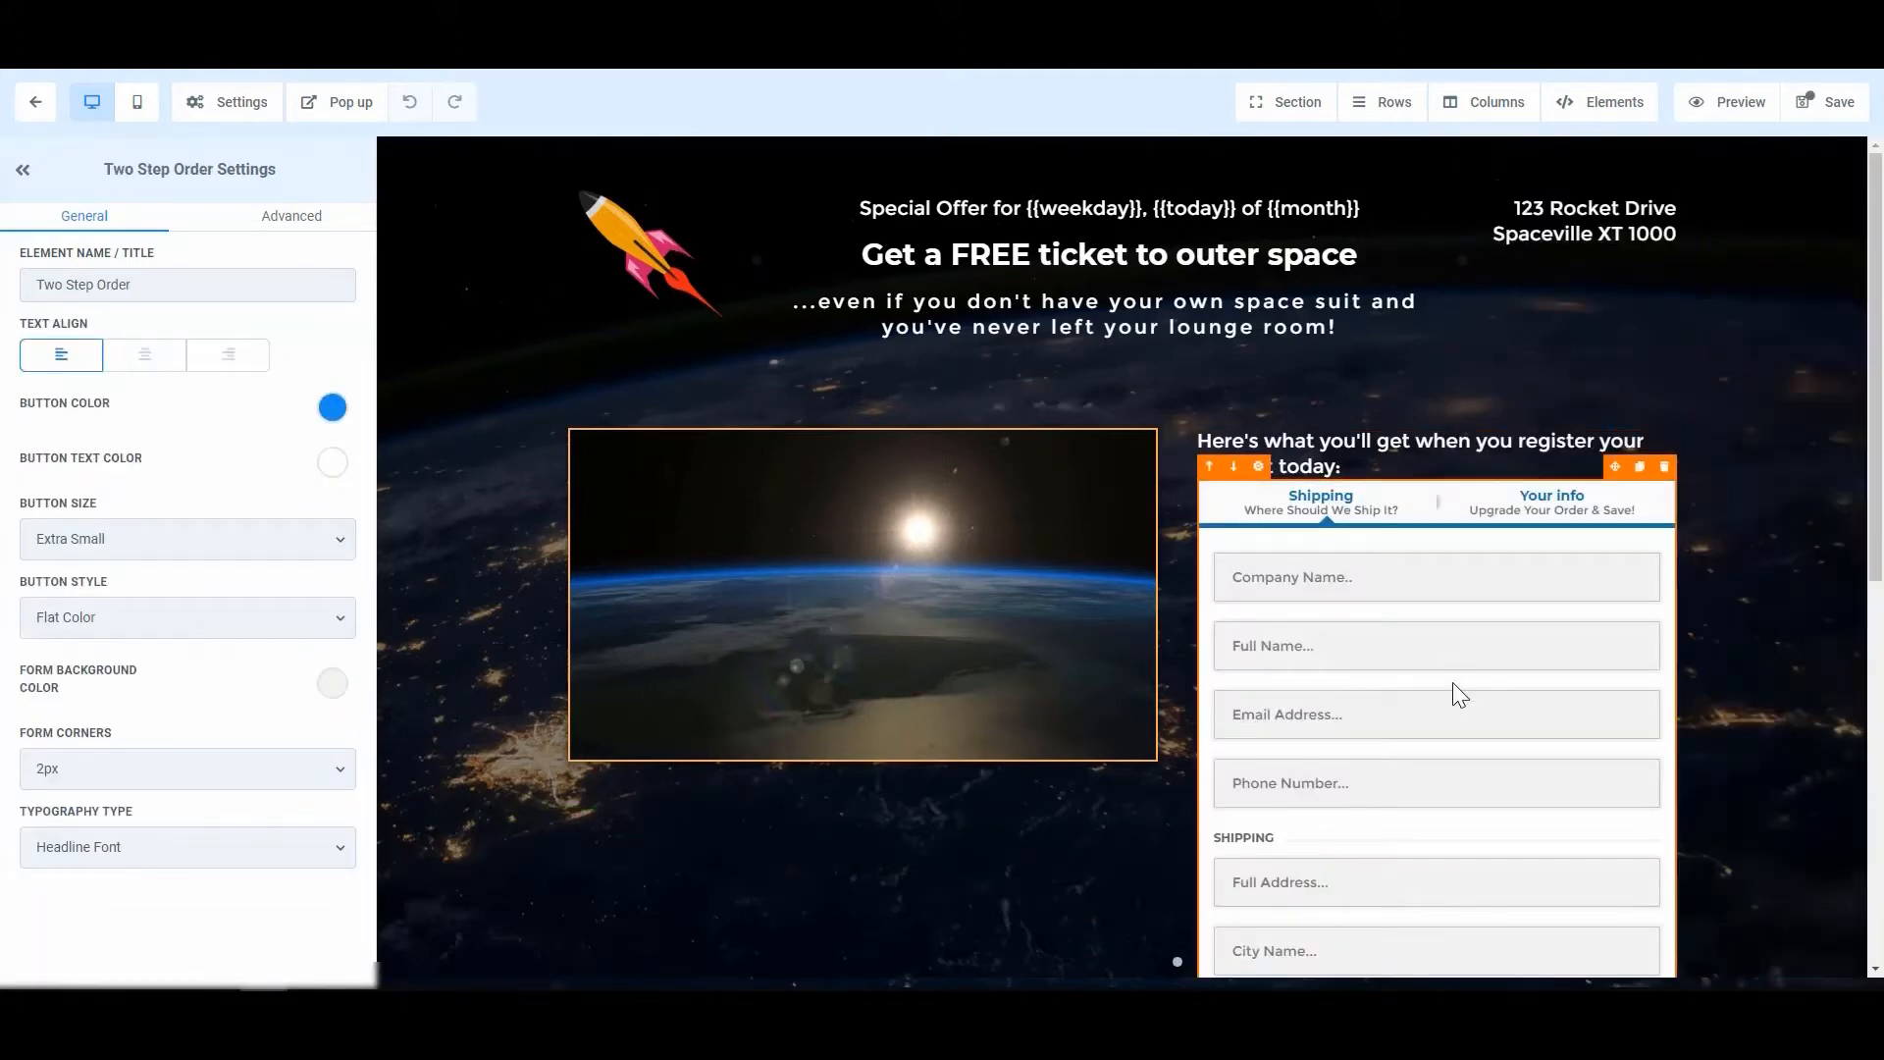
pyautogui.scroll(-5, 1452, 681)
pyautogui.scroll(5, 1452, 681)
pyautogui.scroll(1, 1454, 684)
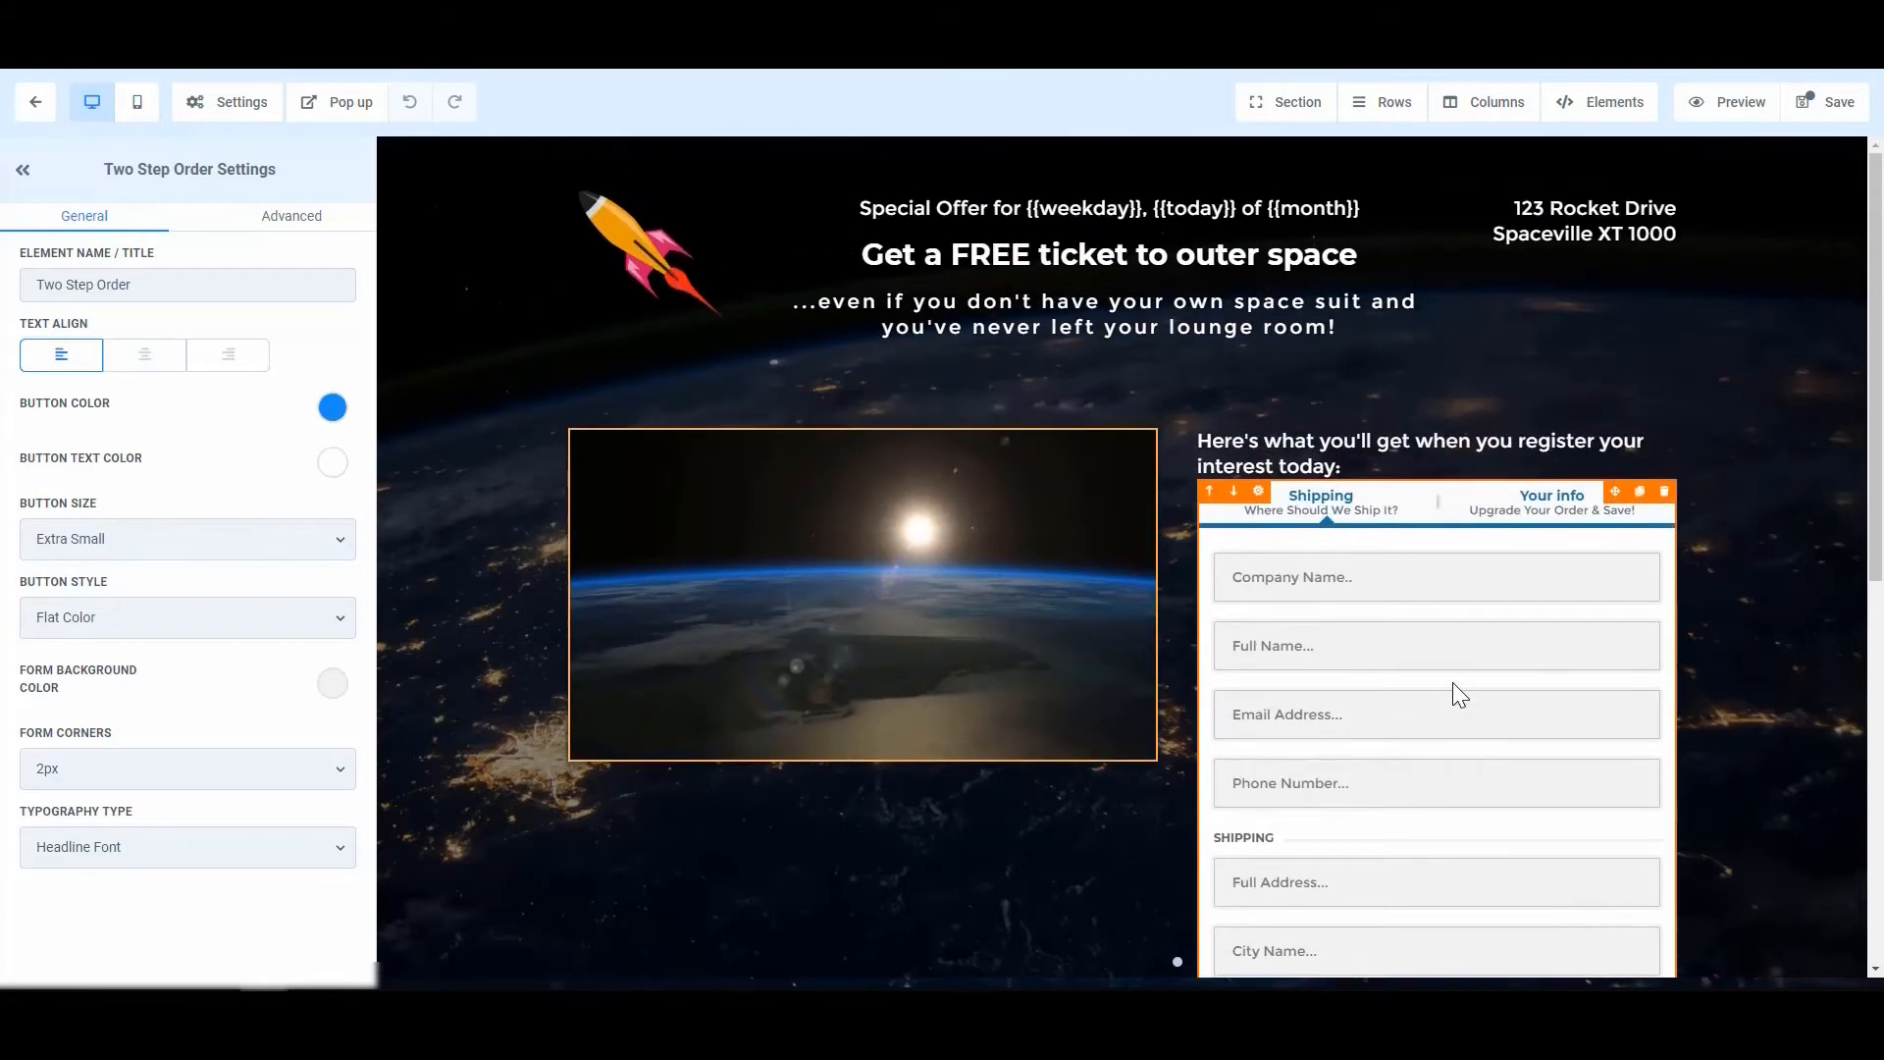
pyautogui.scroll(-7, 1453, 684)
pyautogui.scroll(7, 1454, 684)
pyautogui.scroll(-3, 1452, 681)
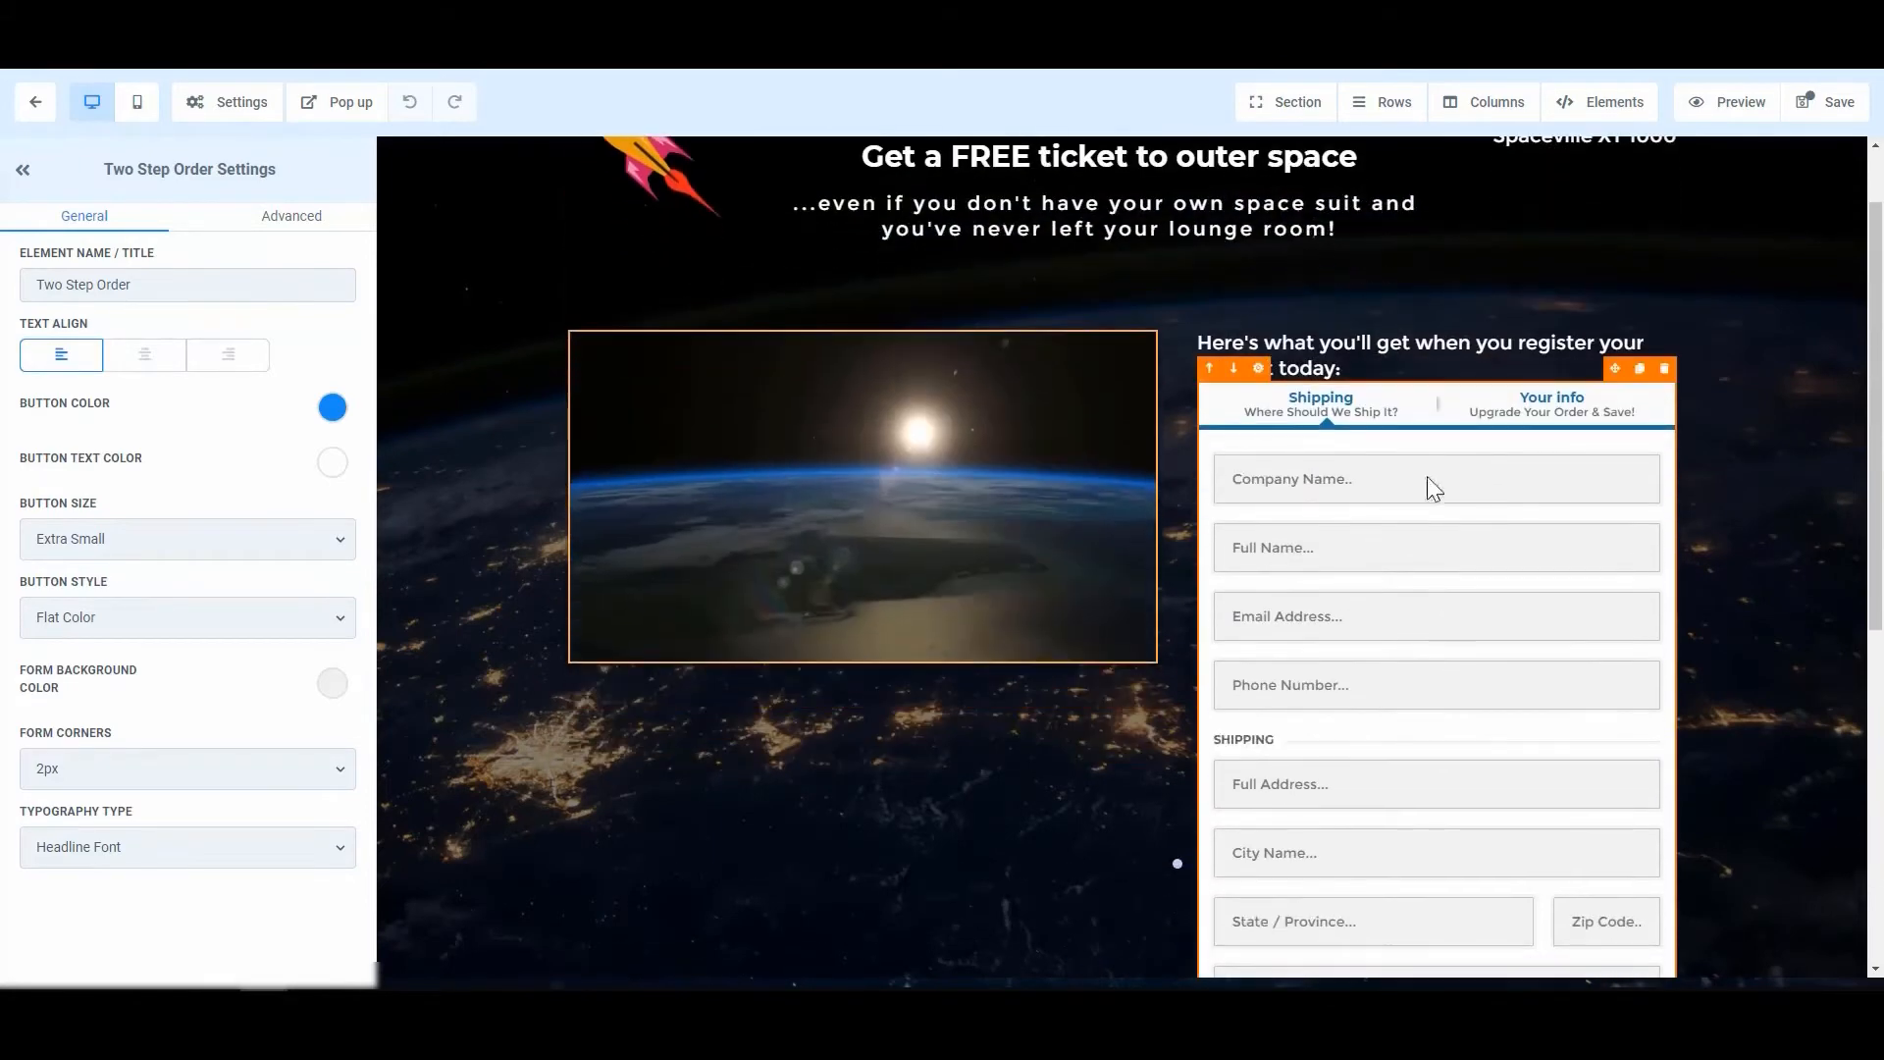
pyautogui.scroll(3, 1431, 713)
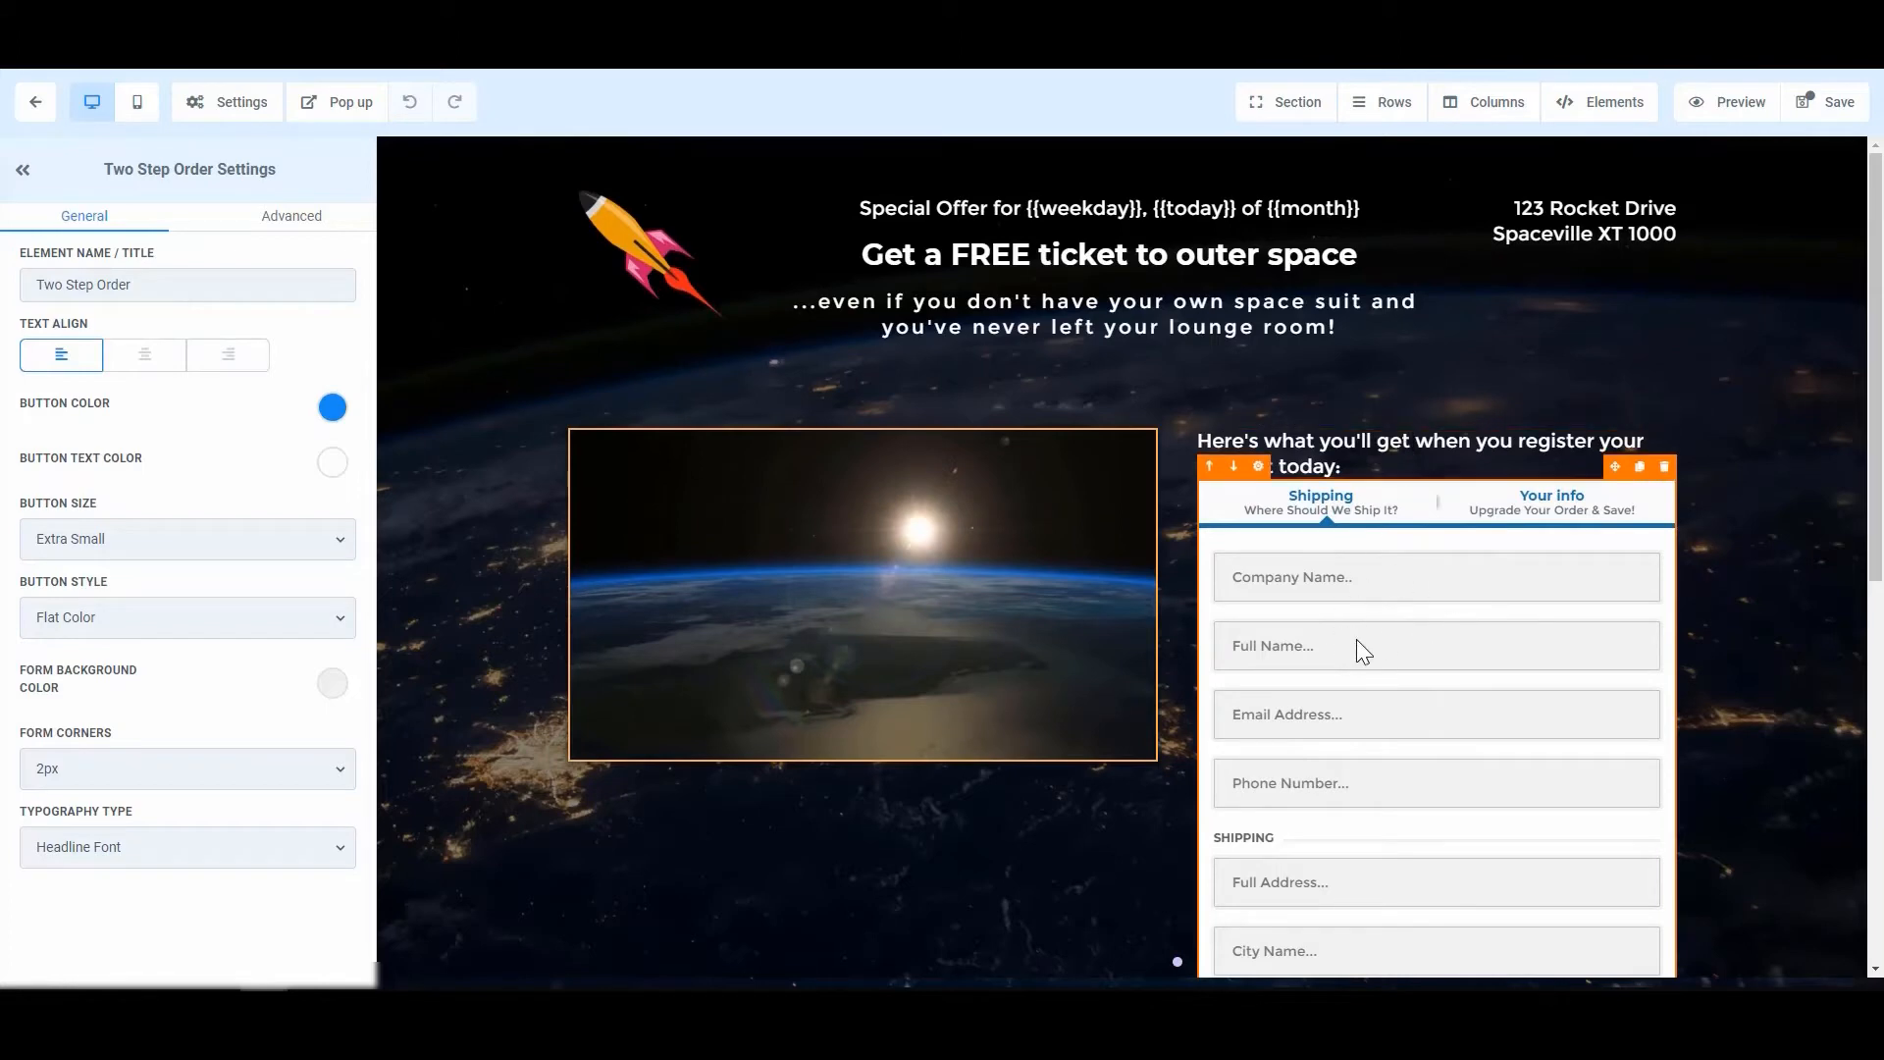
pyautogui.scroll(-1, 1435, 638)
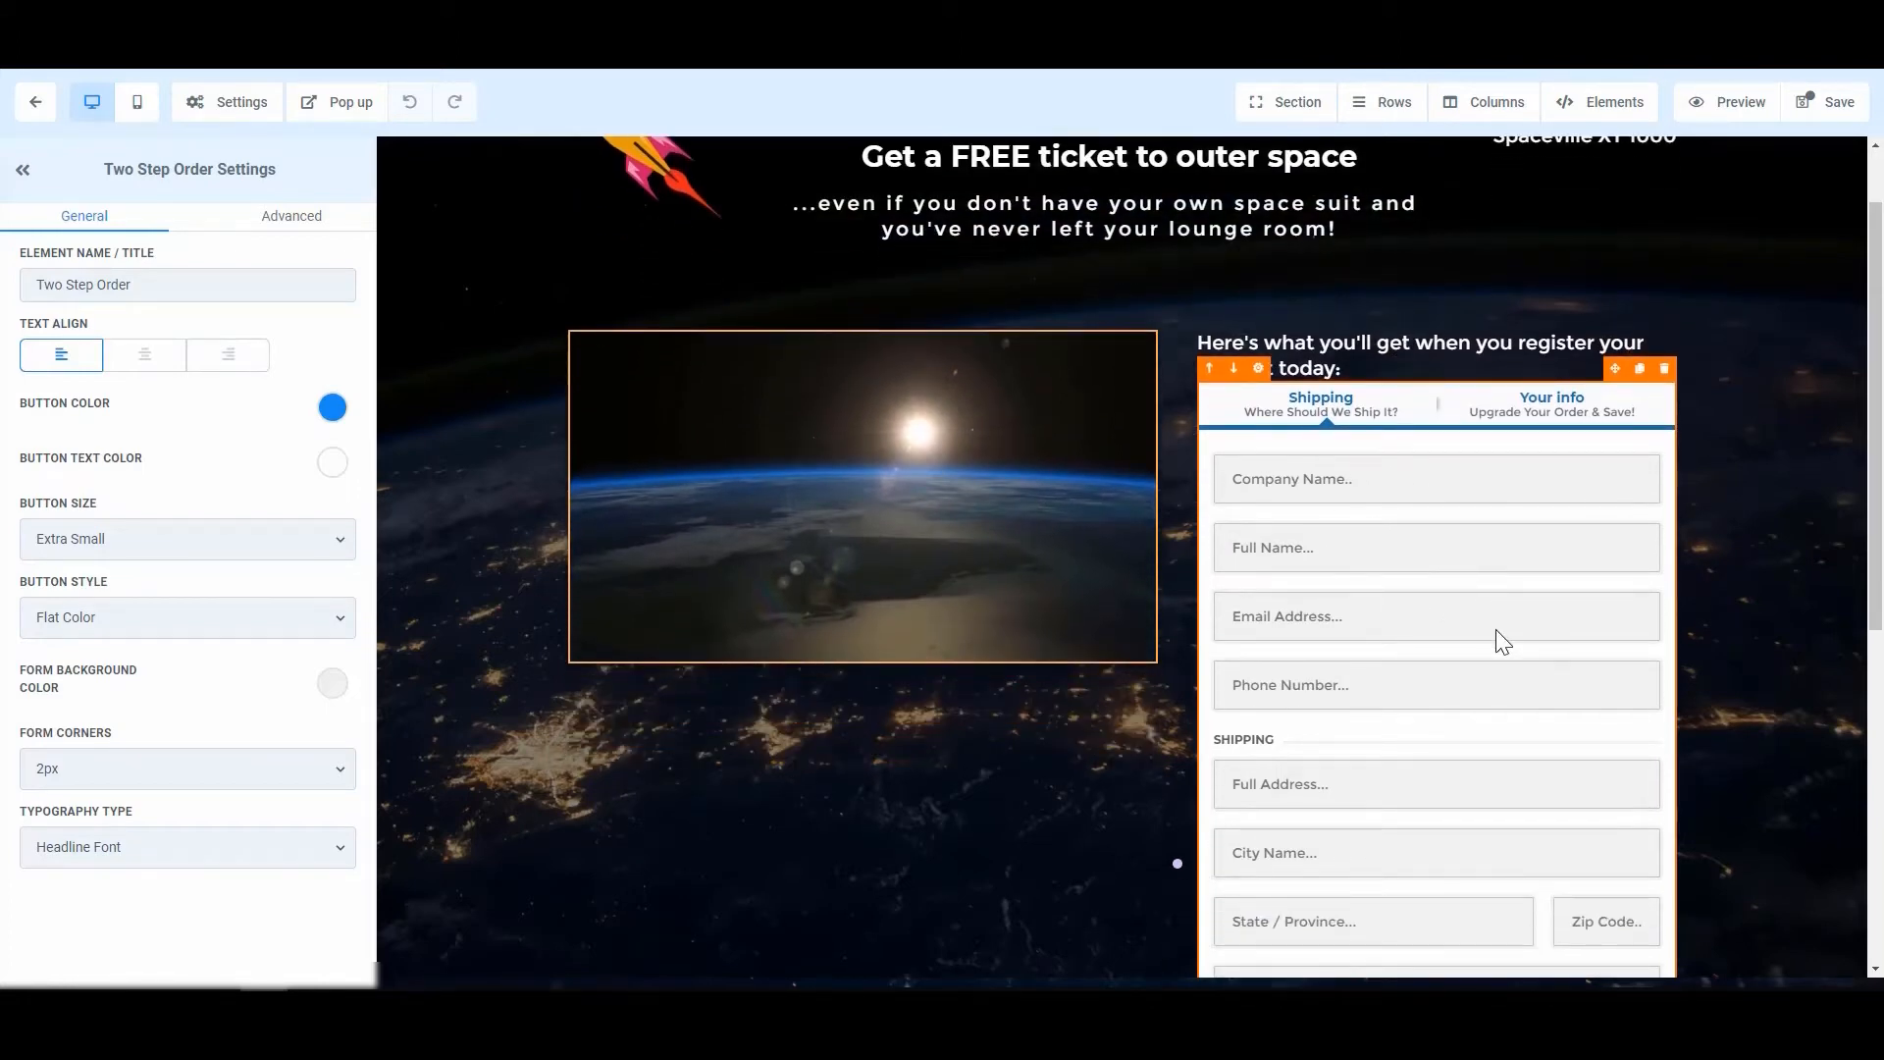
pyautogui.scroll(-1, 1381, 613)
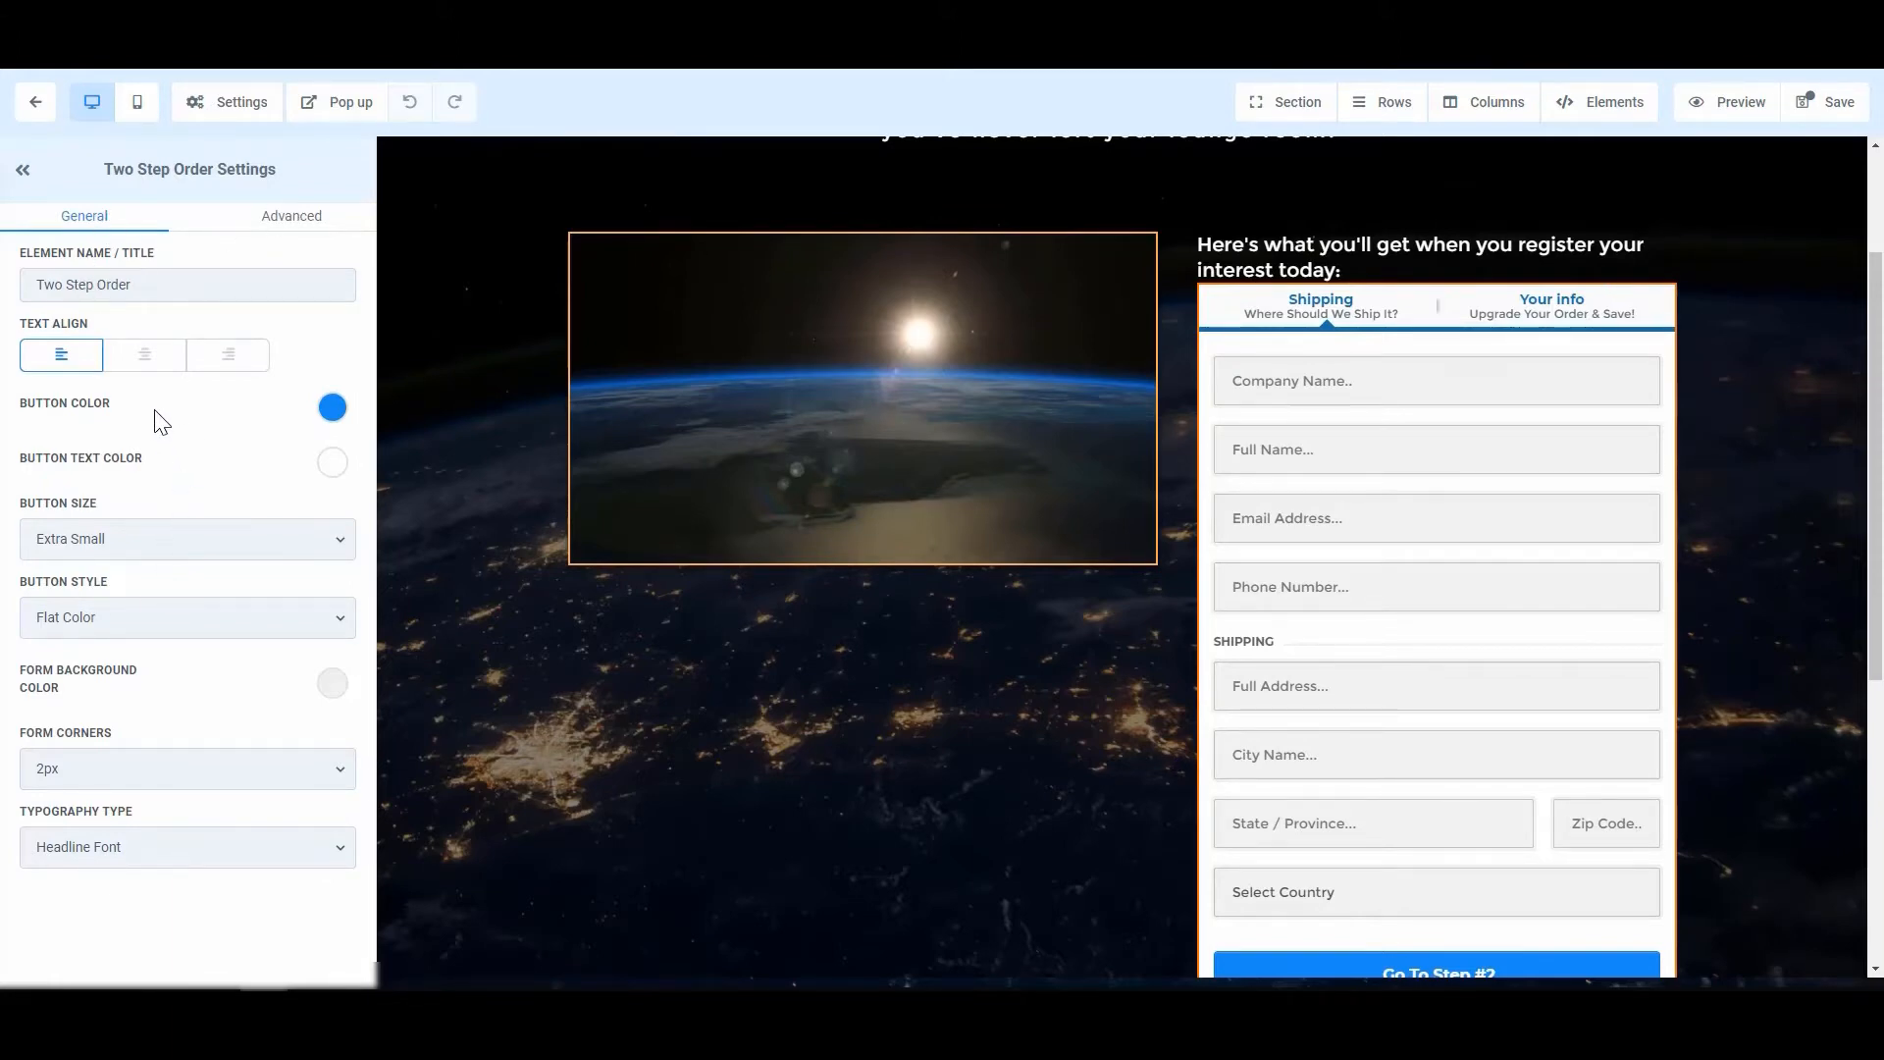
# Step: Change the first step's headline to 'Your Information' and delete its subheading
pyautogui.click(281, 223)
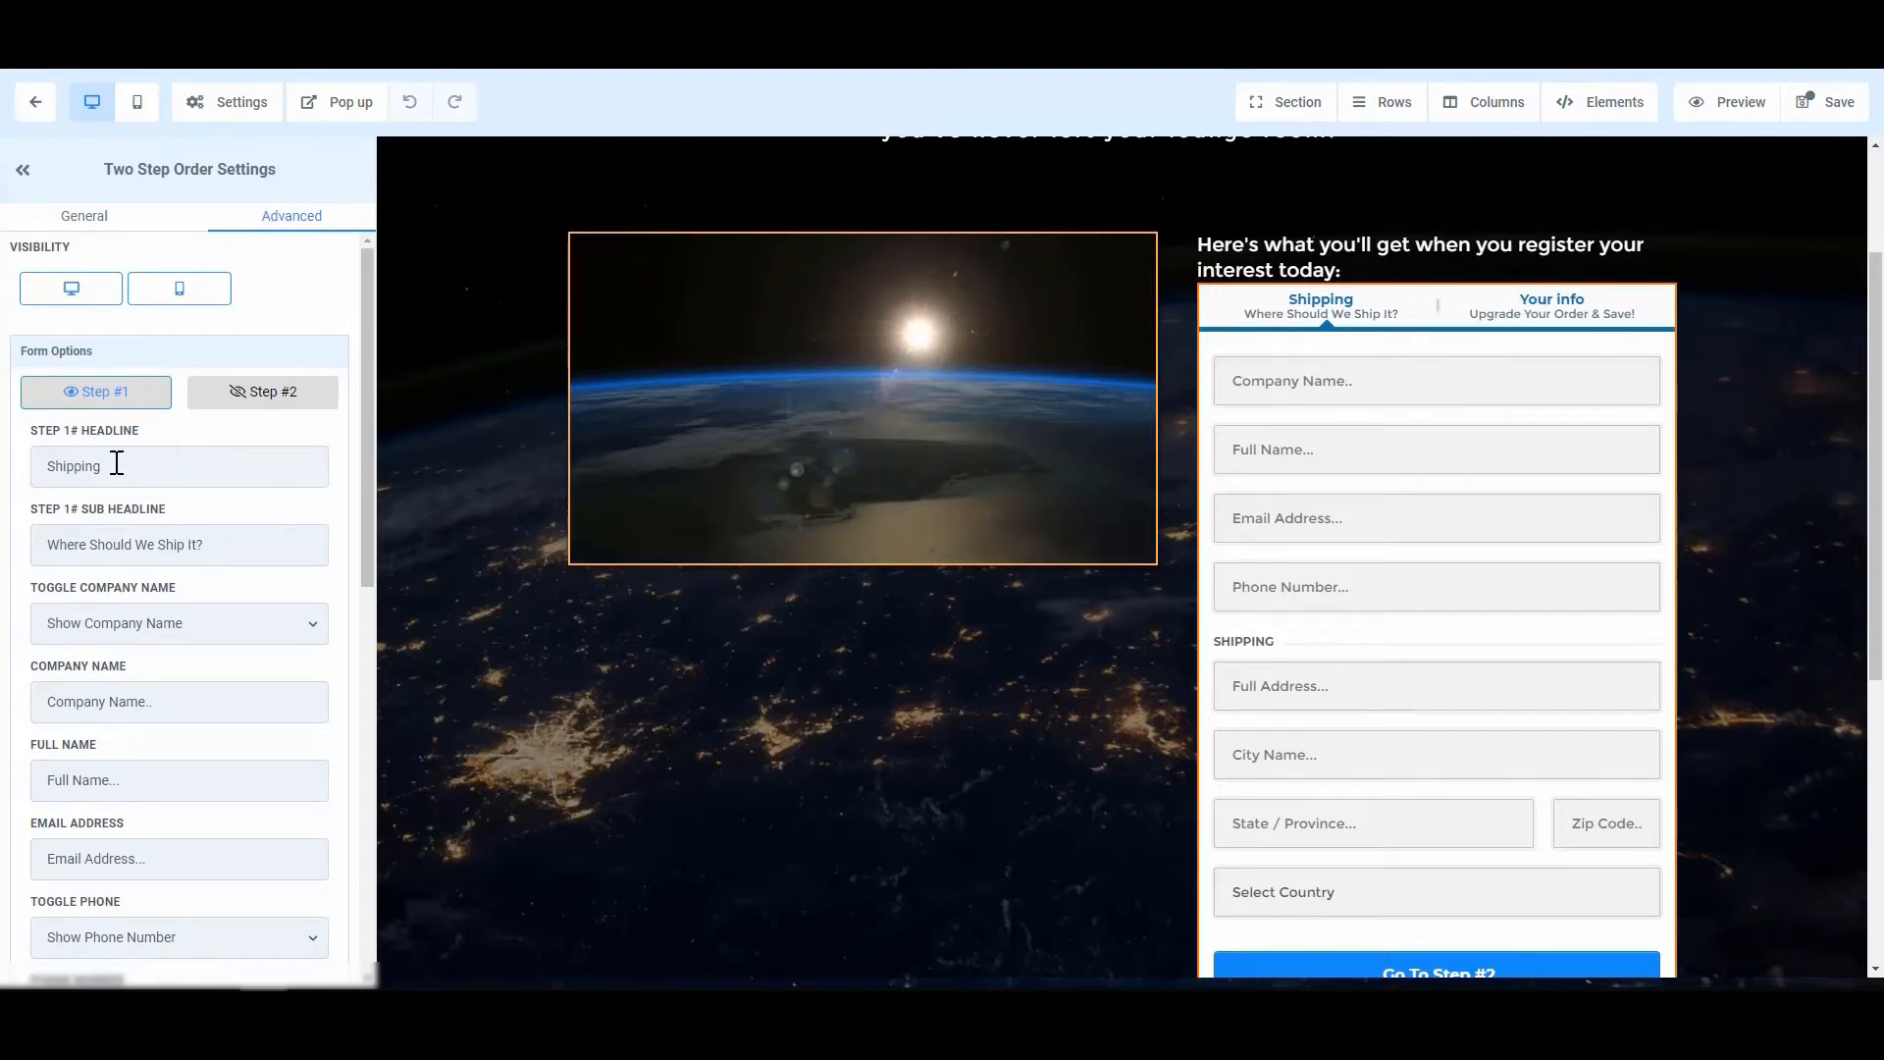
pyautogui.doubleClick(154, 463)
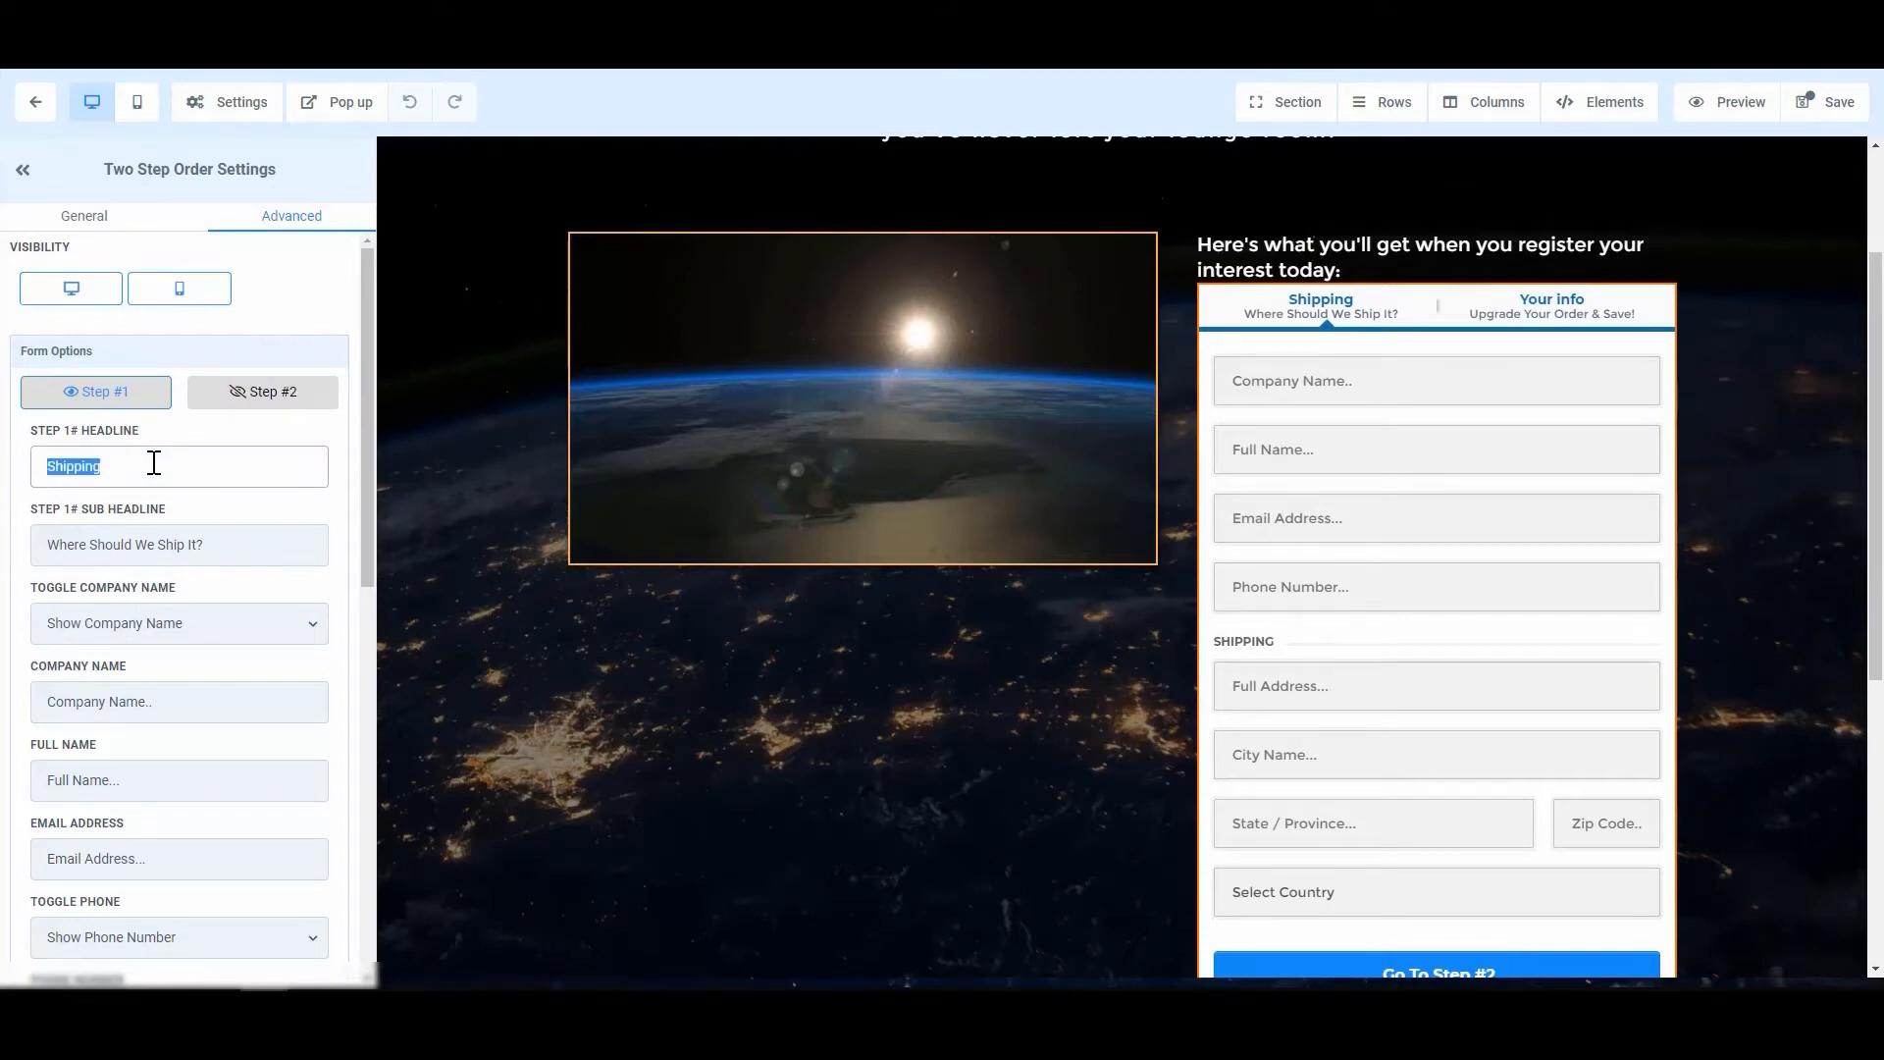
pyautogui.write('Your Infor')
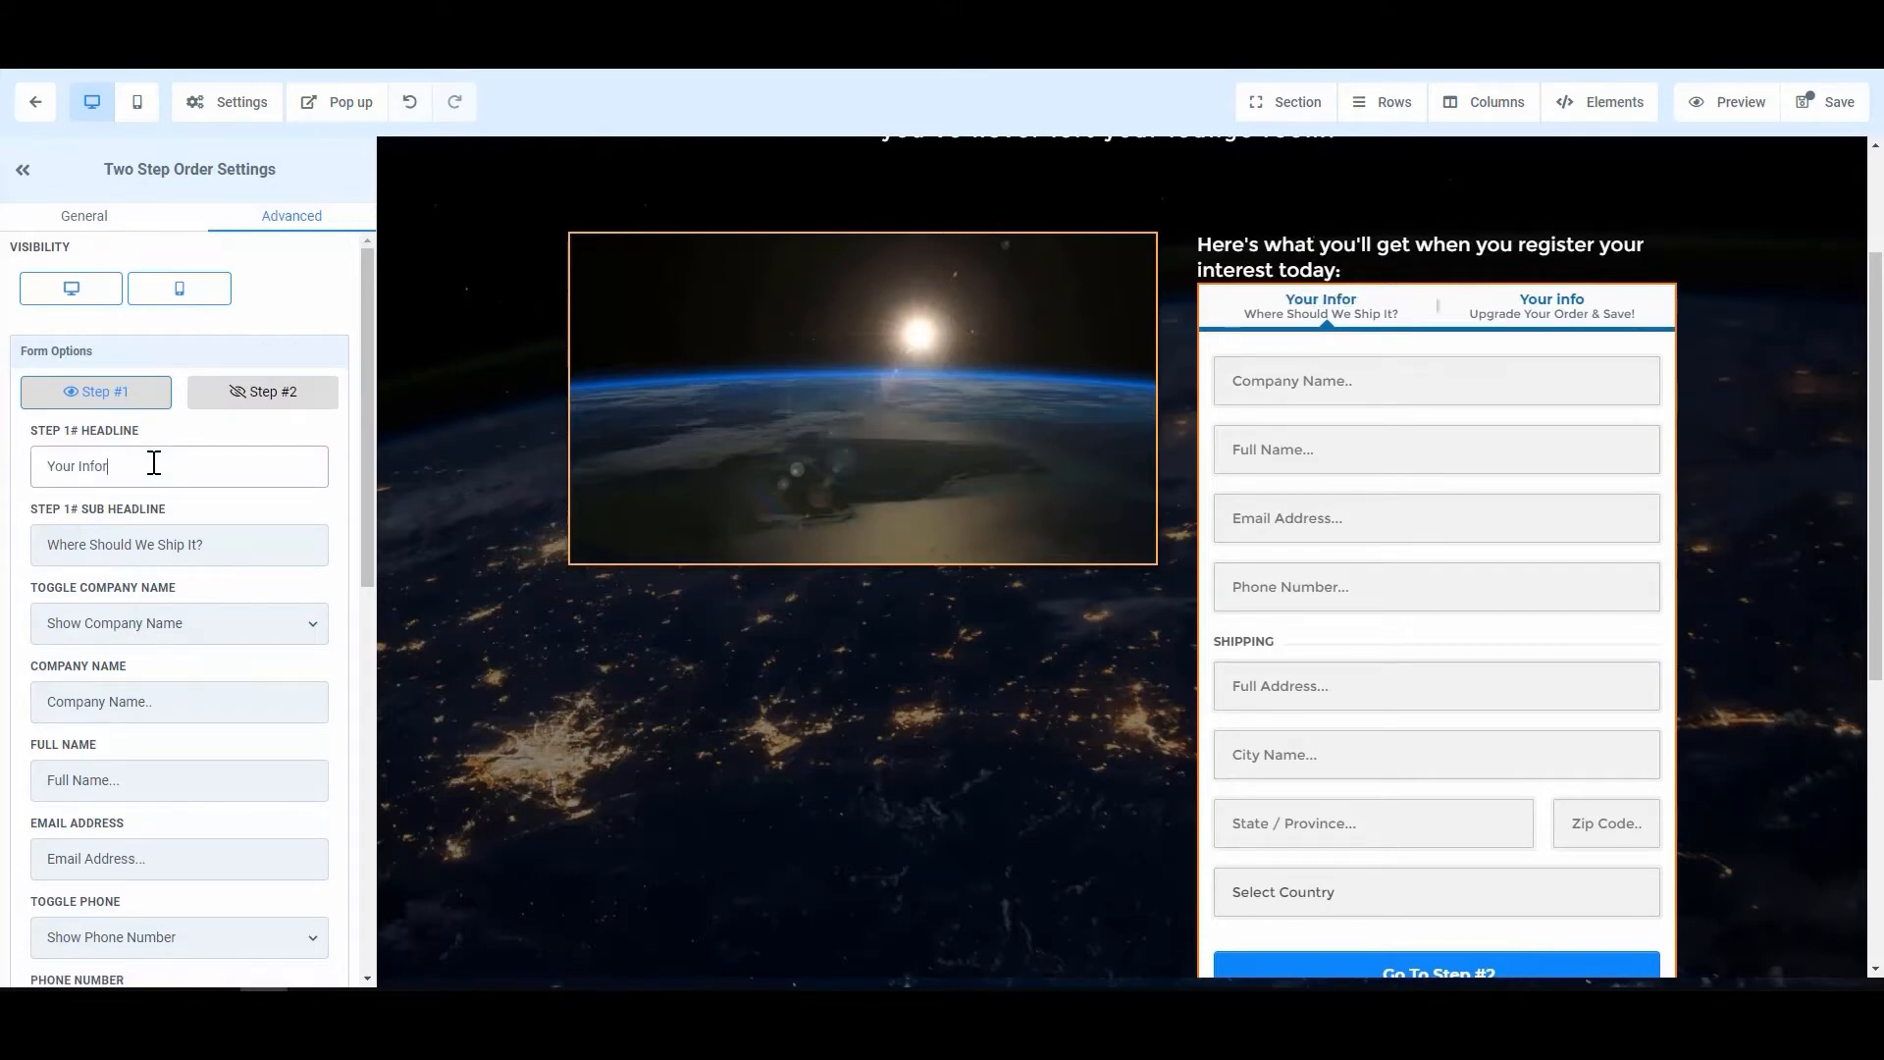
pyautogui.write('mation')
pyautogui.click(97, 467)
pyautogui.press('BackSpace')
pyautogui.moveTo(58, 544); pyautogui.dragTo(276, 543)
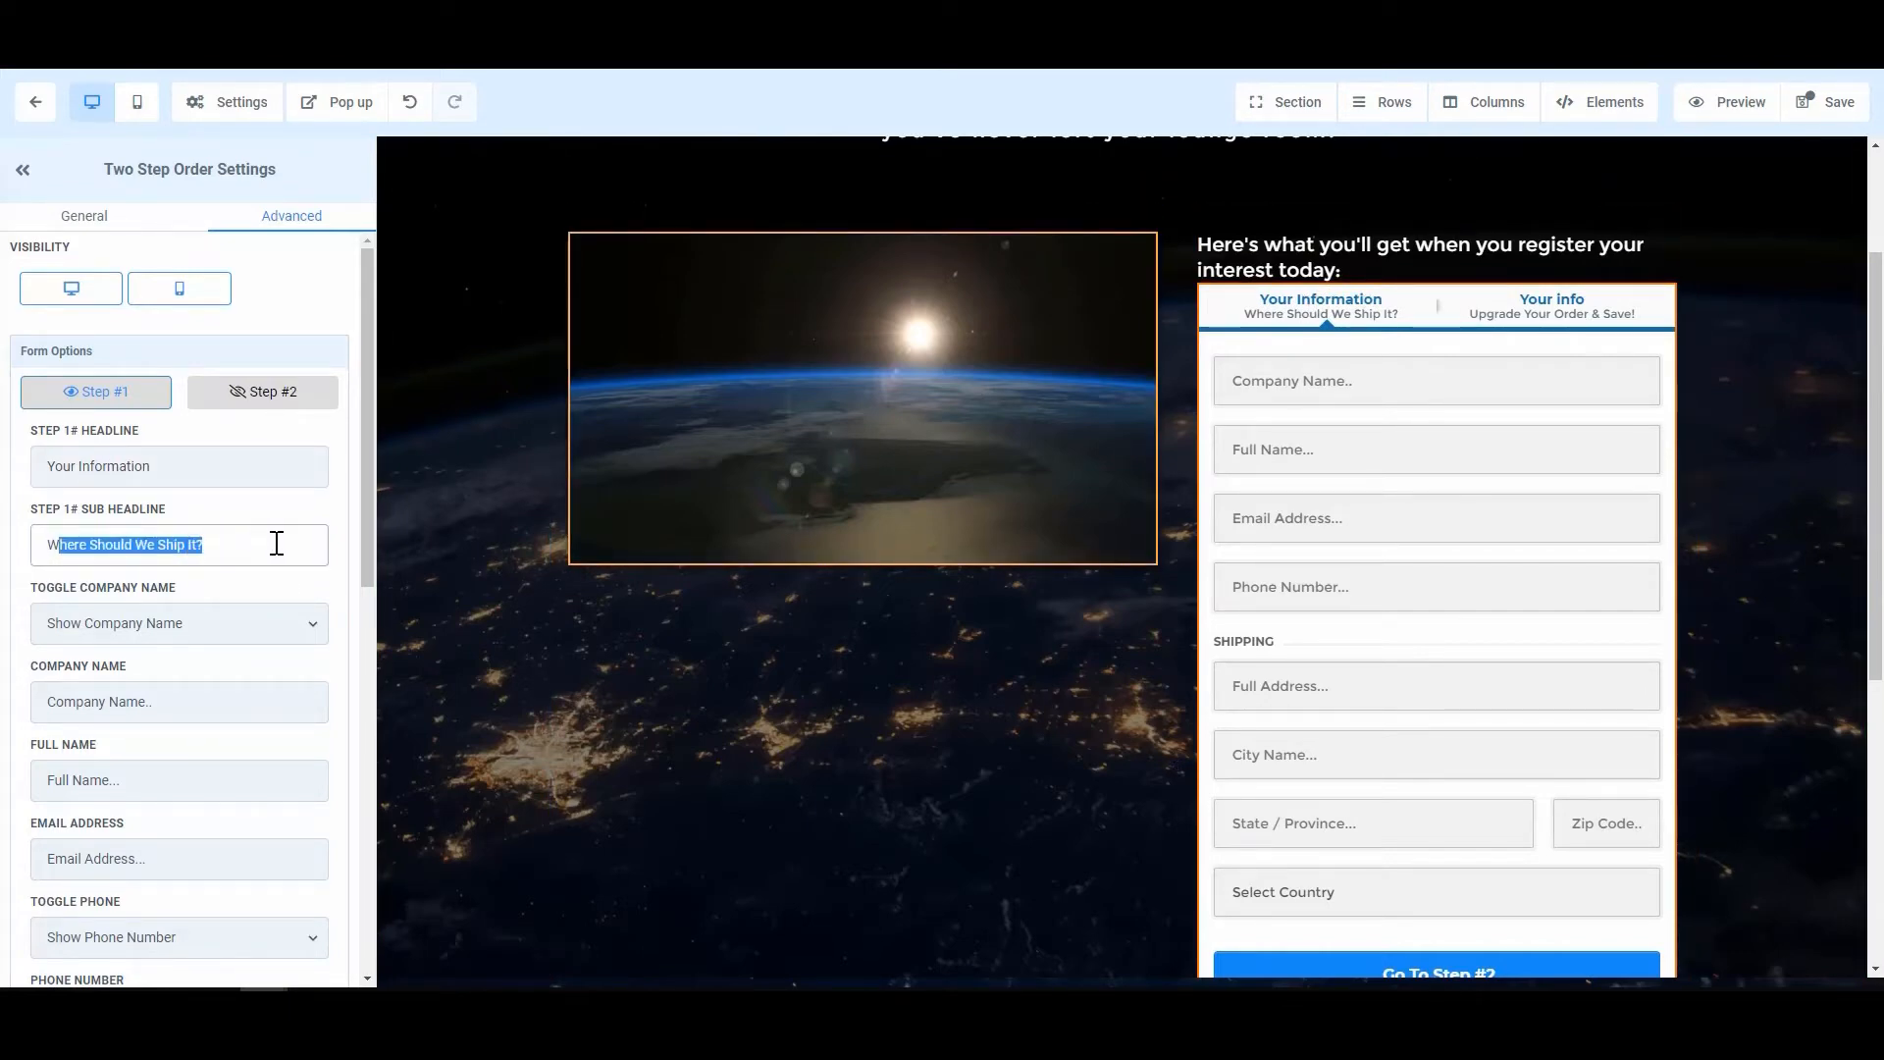
pyautogui.press('BackSpace')
pyautogui.press('BackSpace')
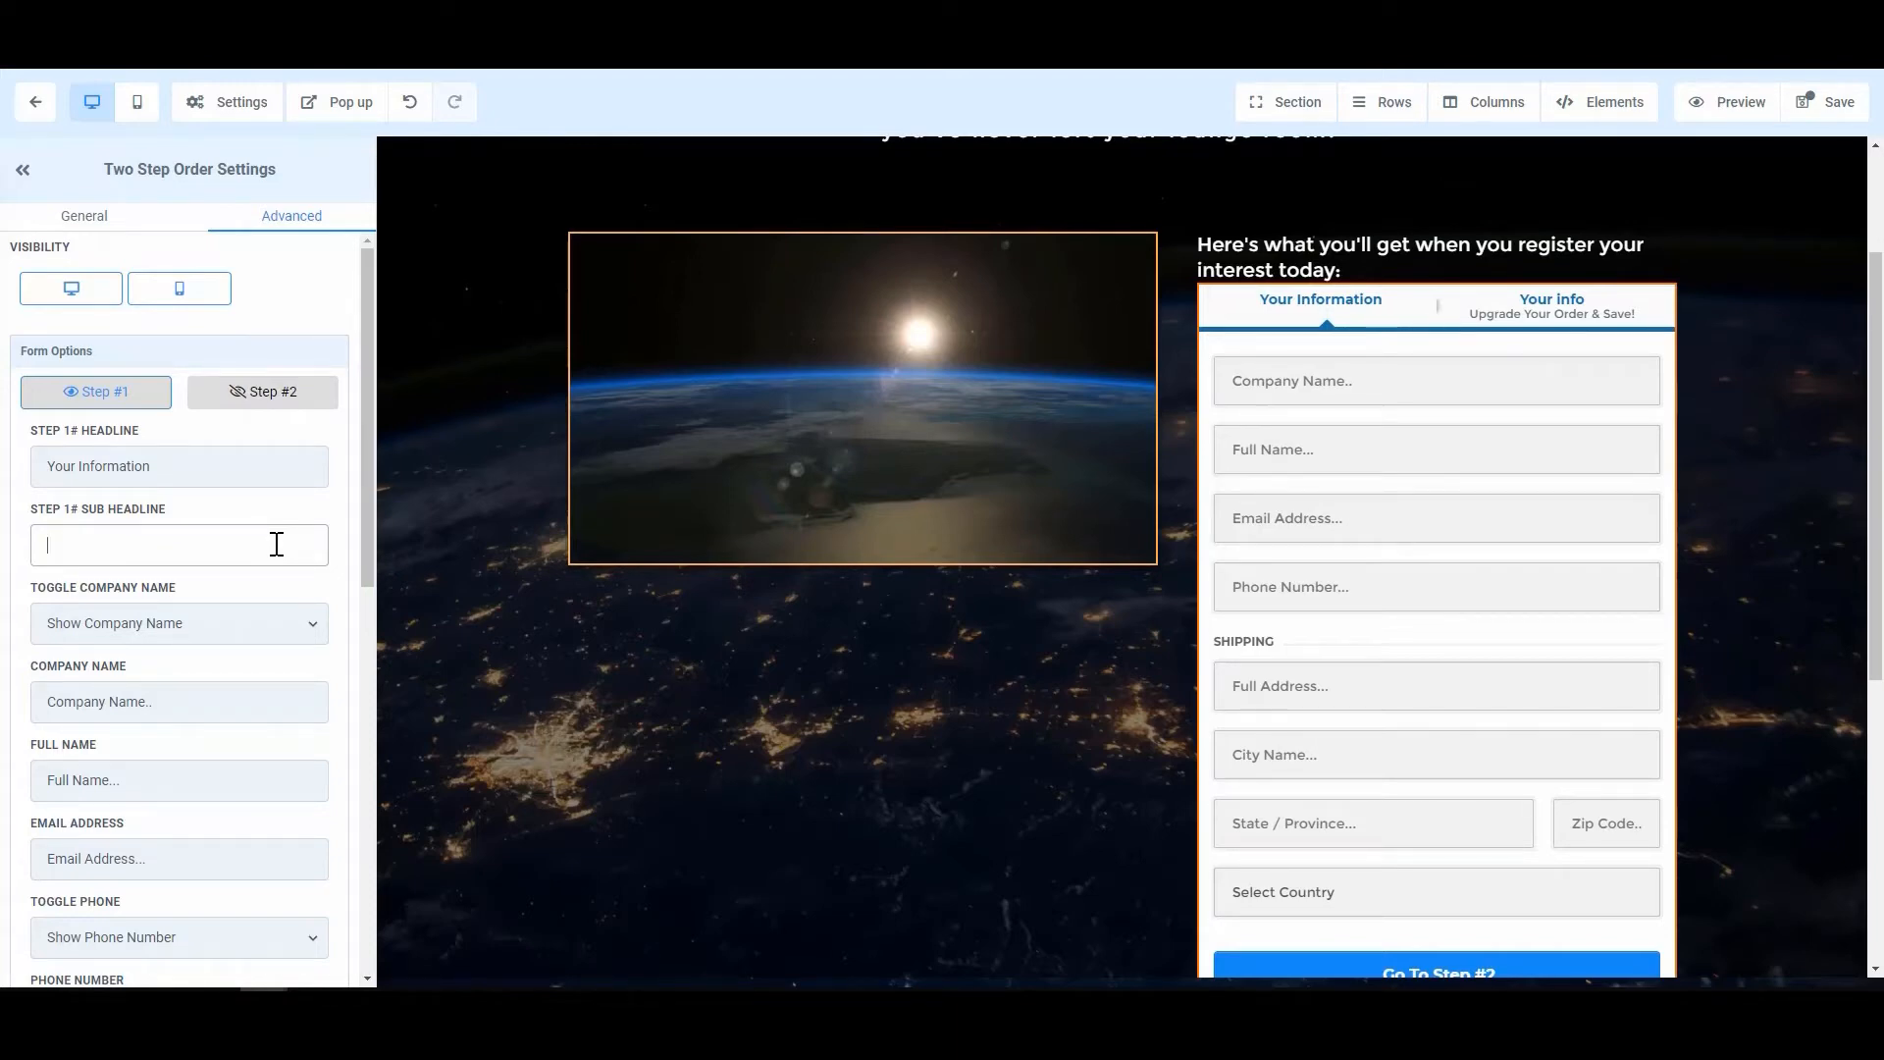
# Step: Set Toggle Company Name and Toggle Phone to Hide on the order form
pyautogui.click(212, 624)
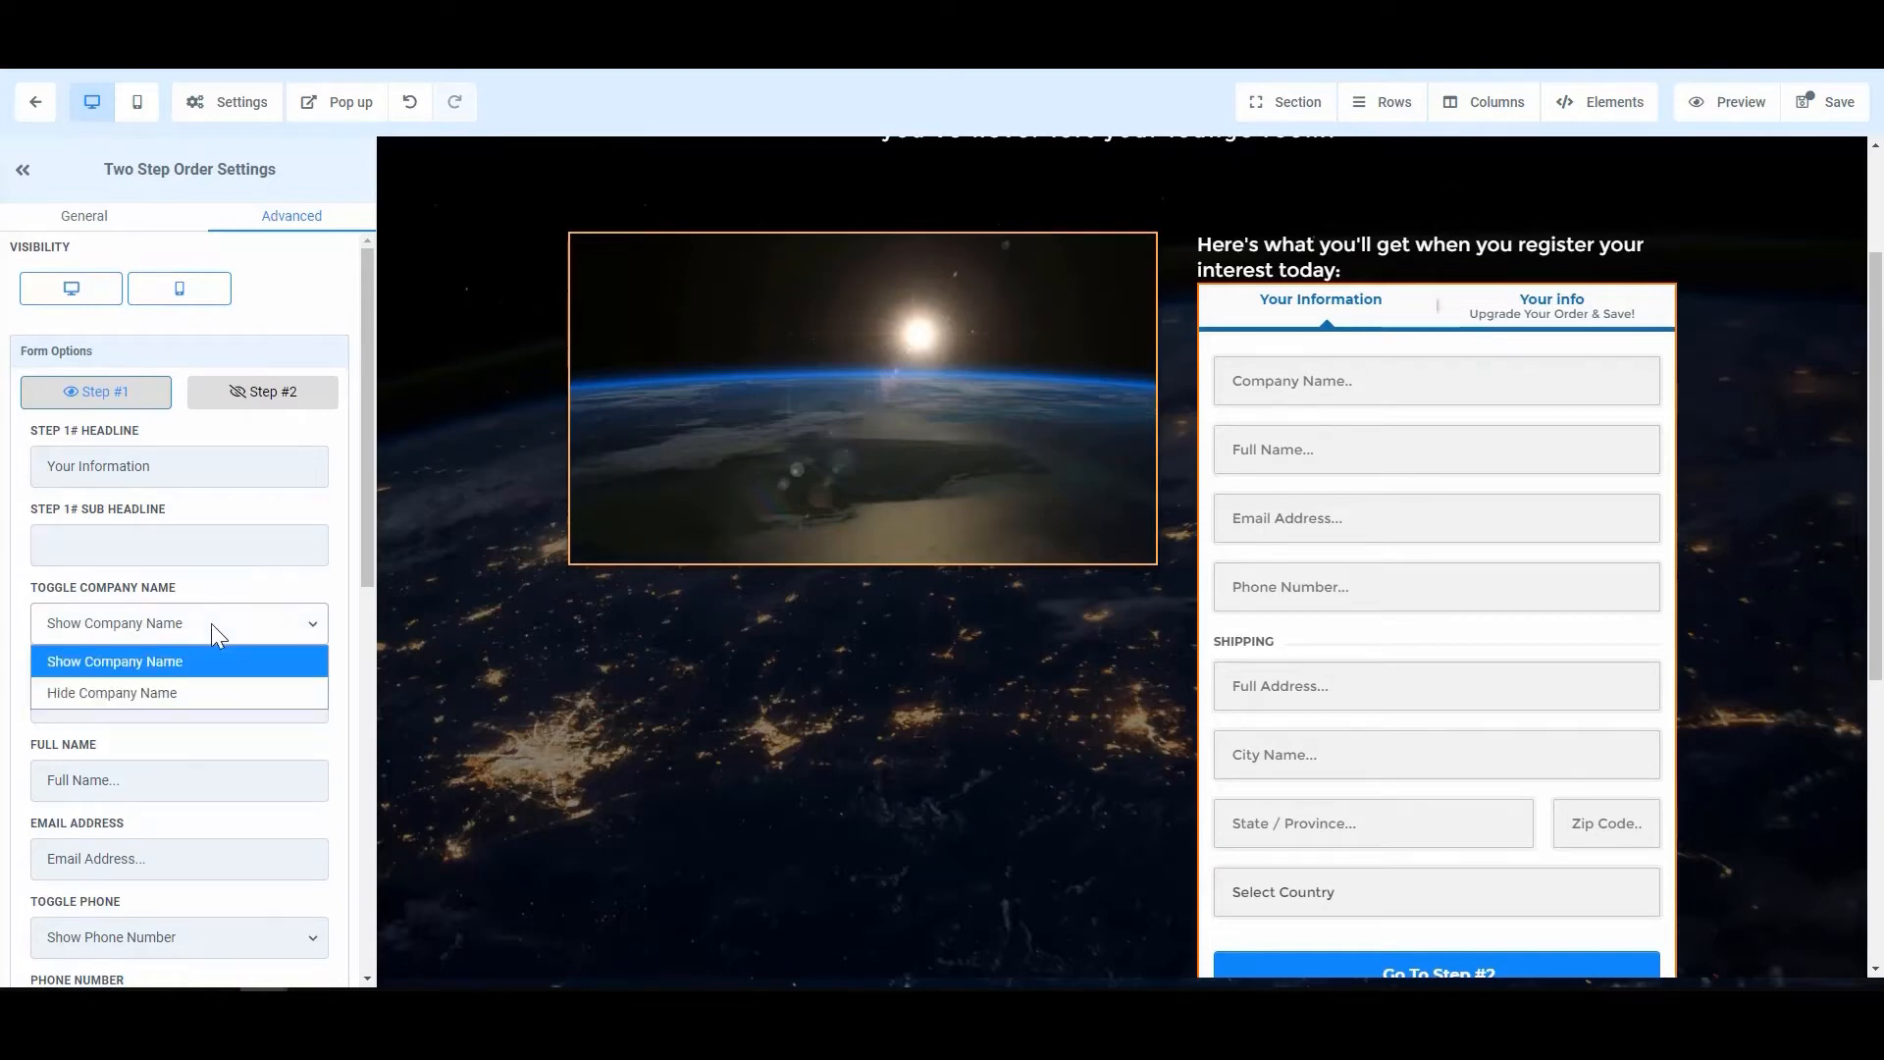
pyautogui.click(185, 695)
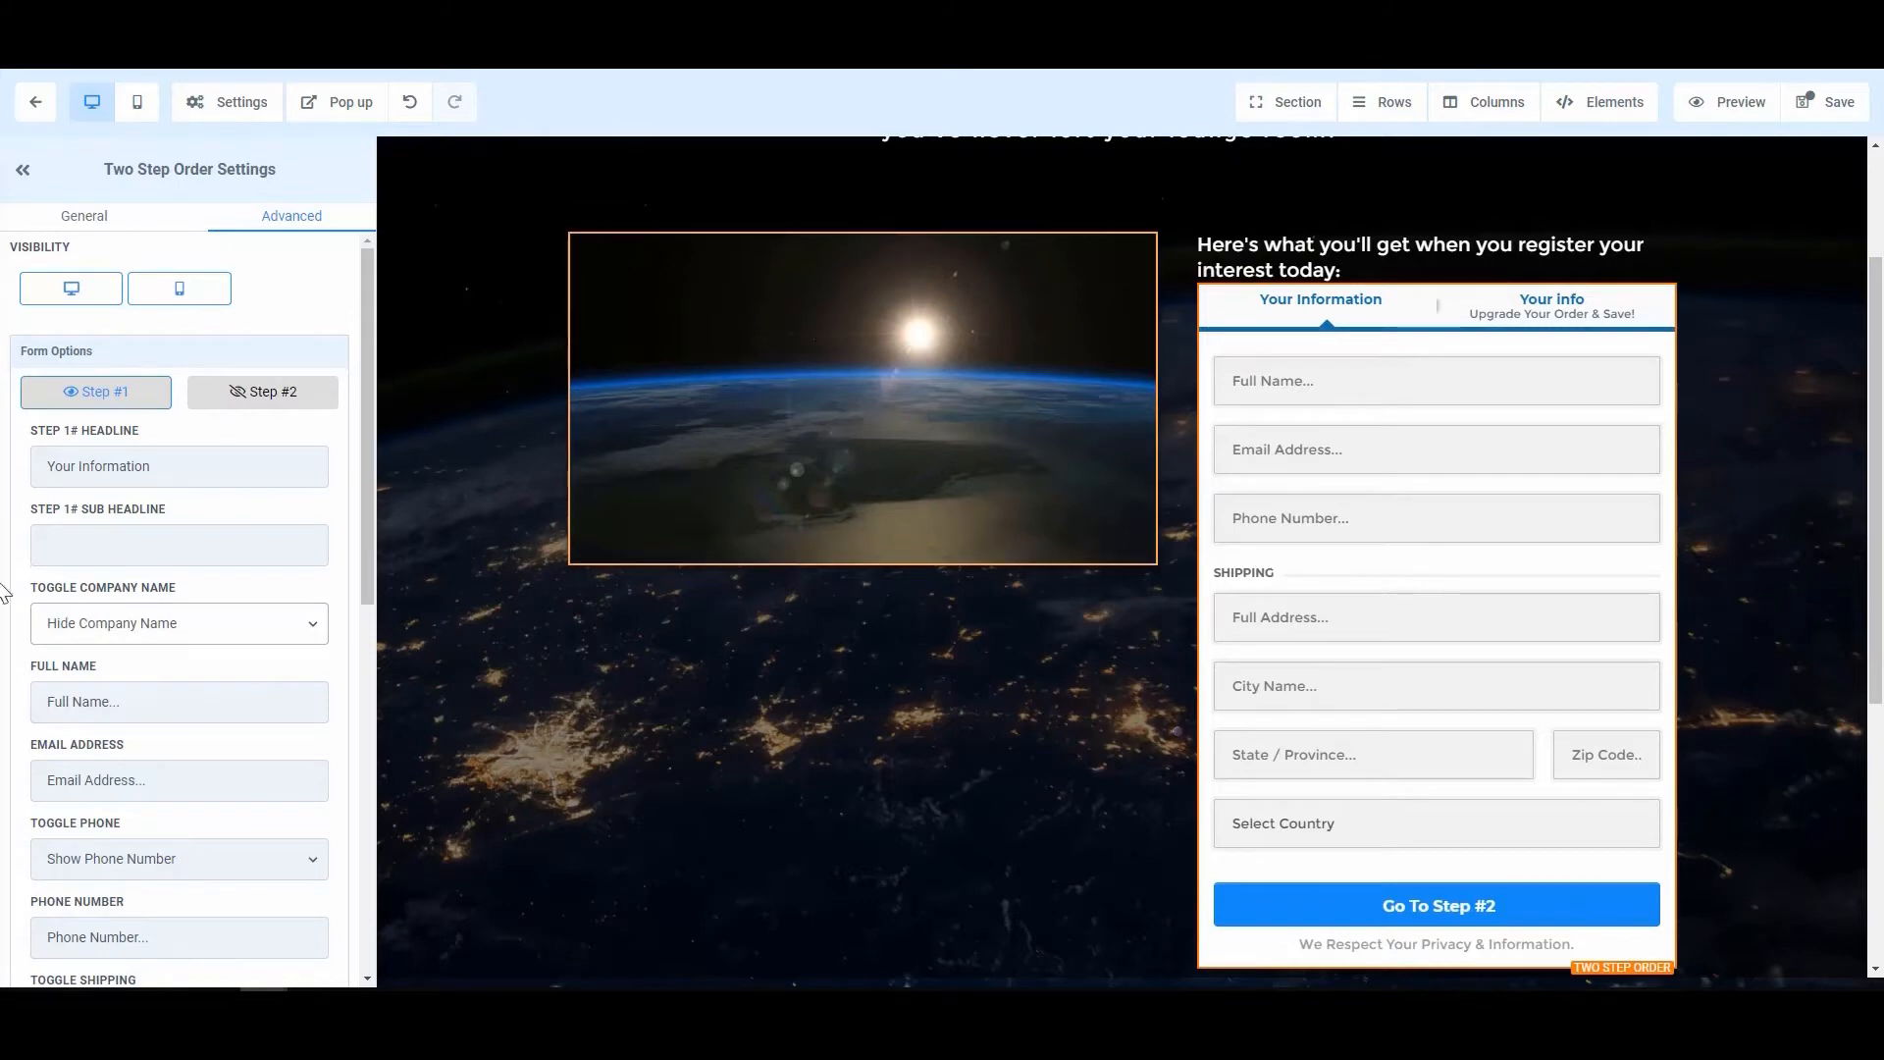
pyautogui.scroll(-1, 134, 639)
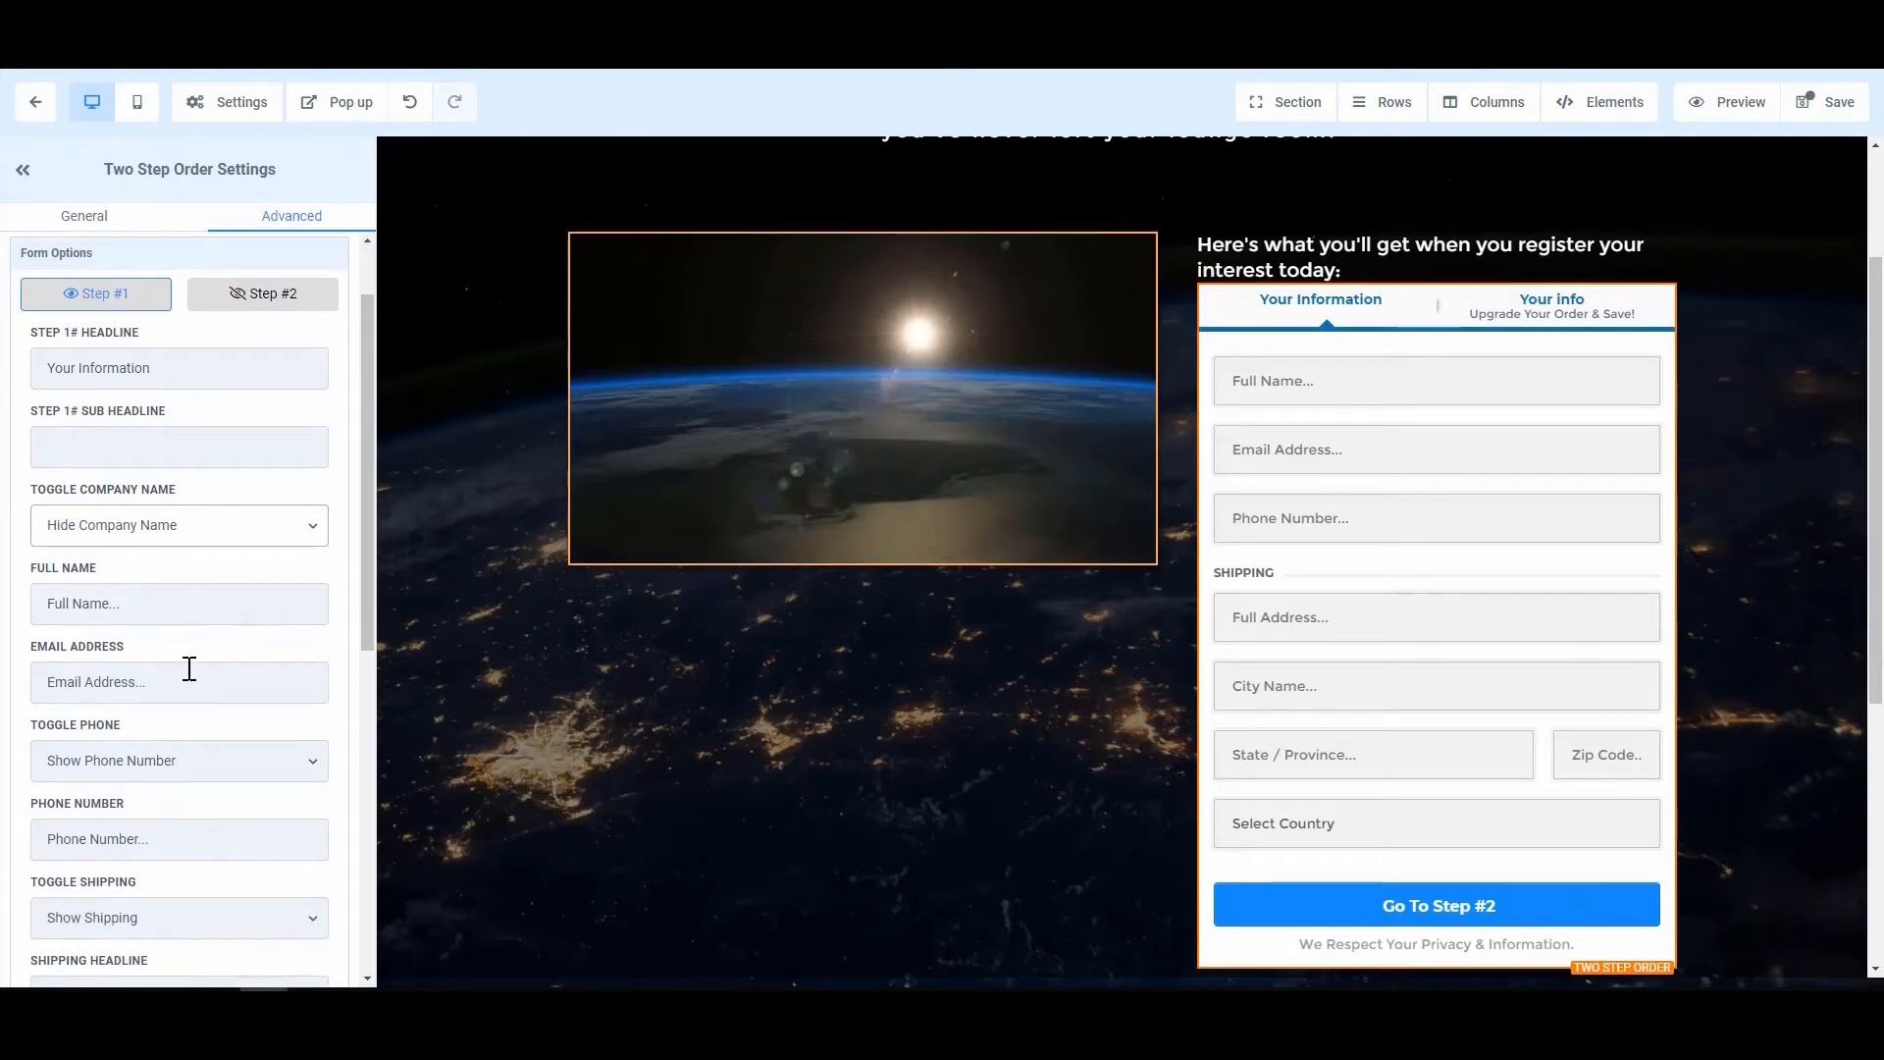
pyautogui.click(226, 763)
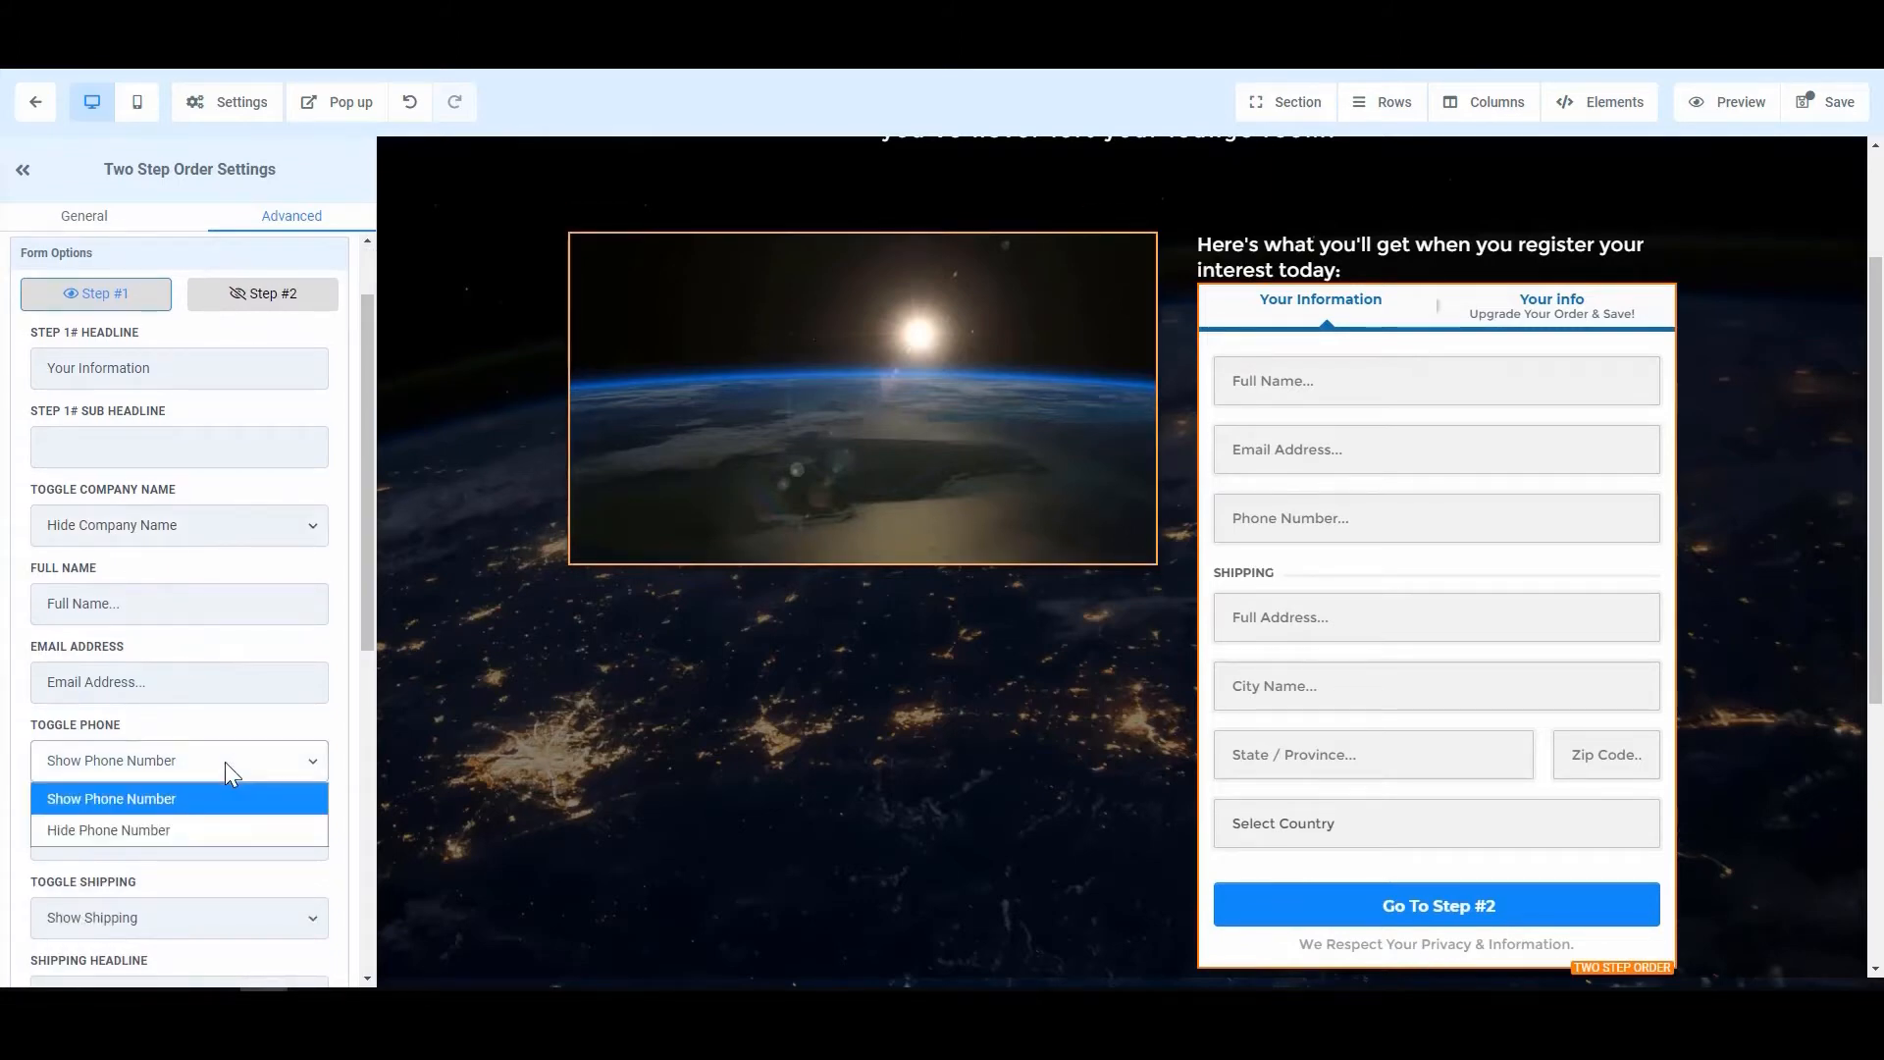
pyautogui.click(182, 827)
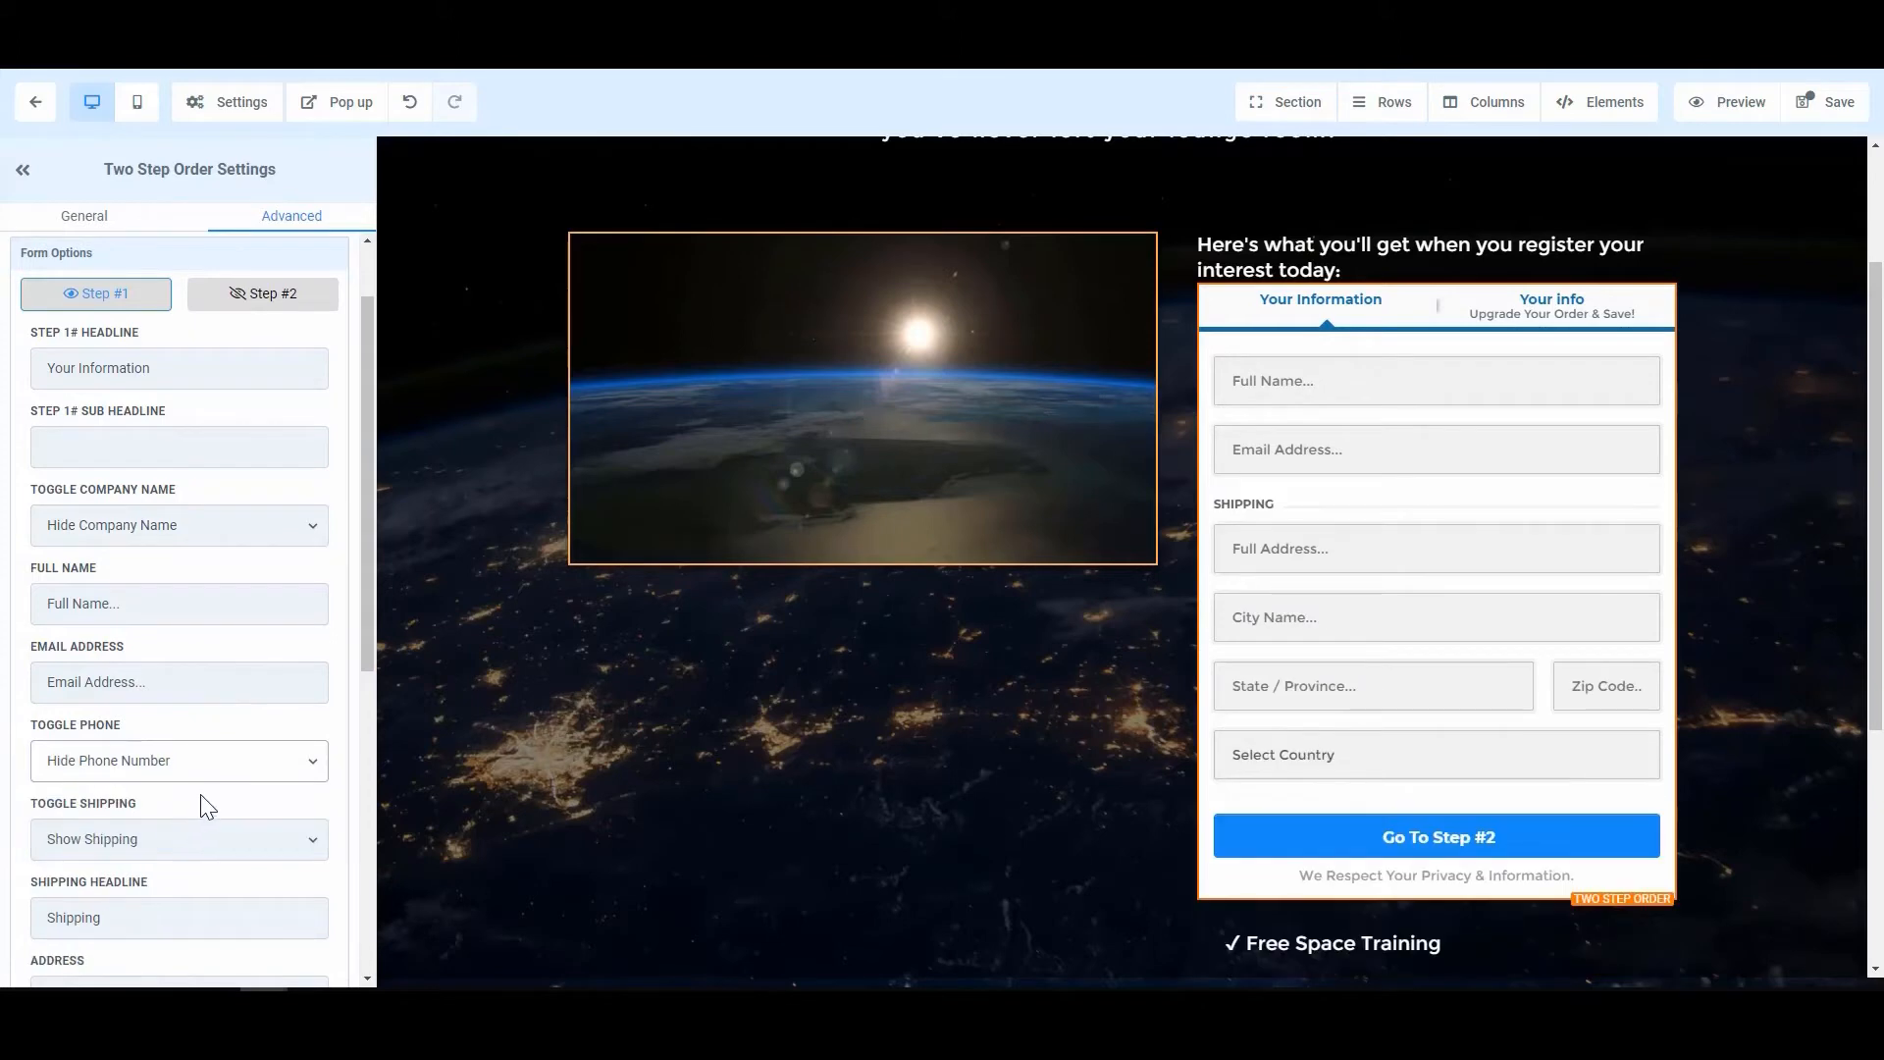
pyautogui.scroll(-1, 265, 781)
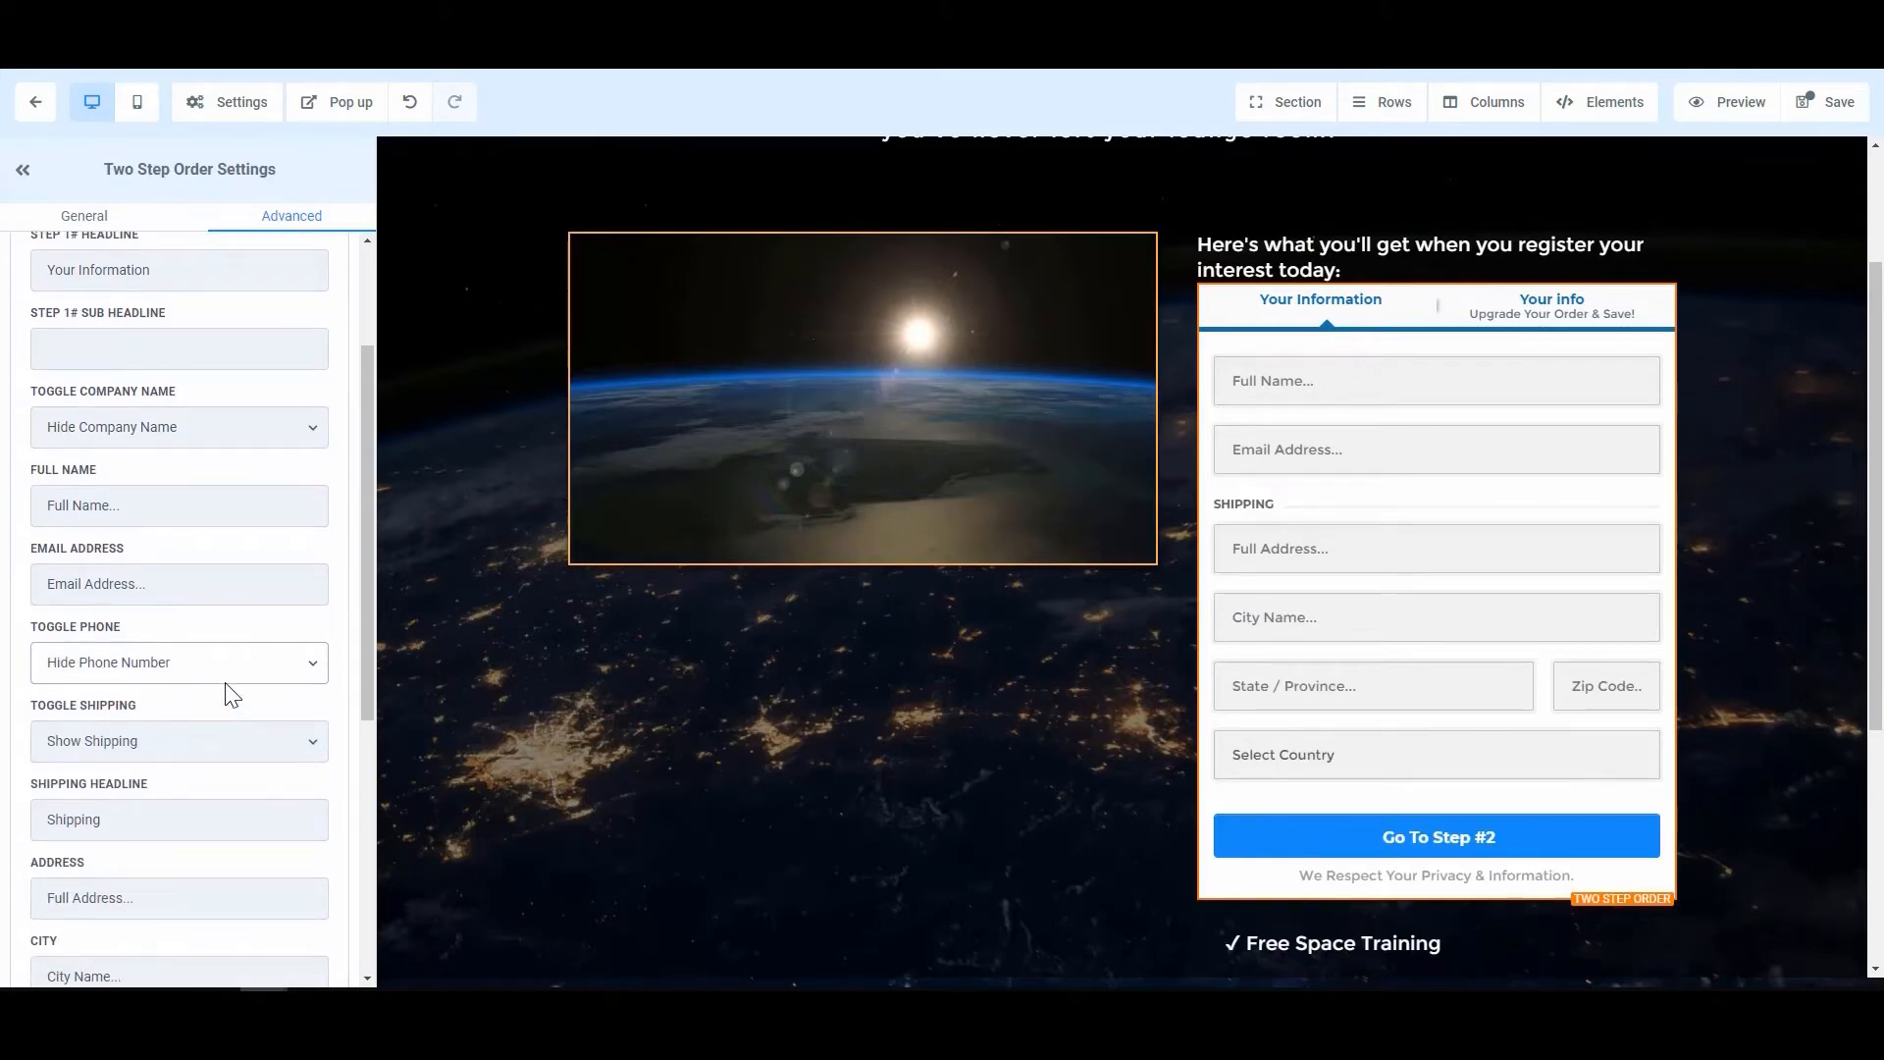
pyautogui.scroll(-1, 215, 728)
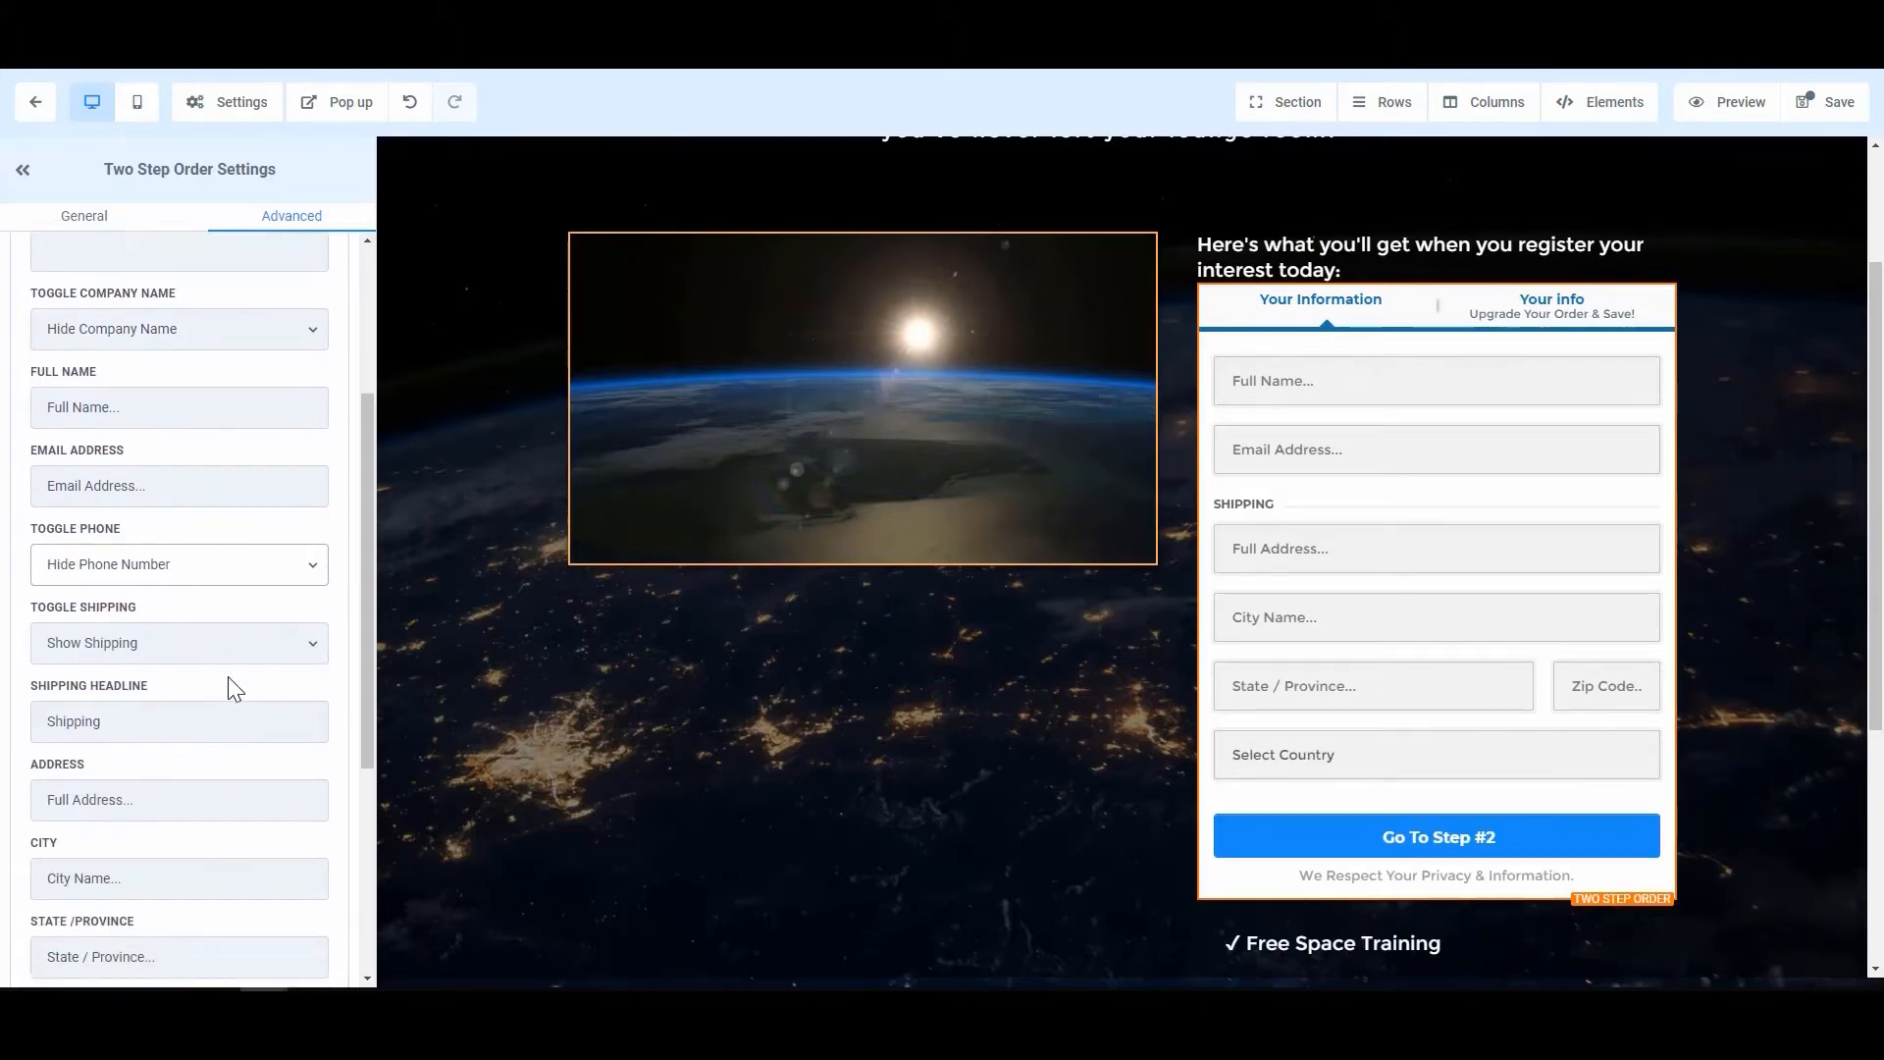
pyautogui.scroll(-1, 227, 682)
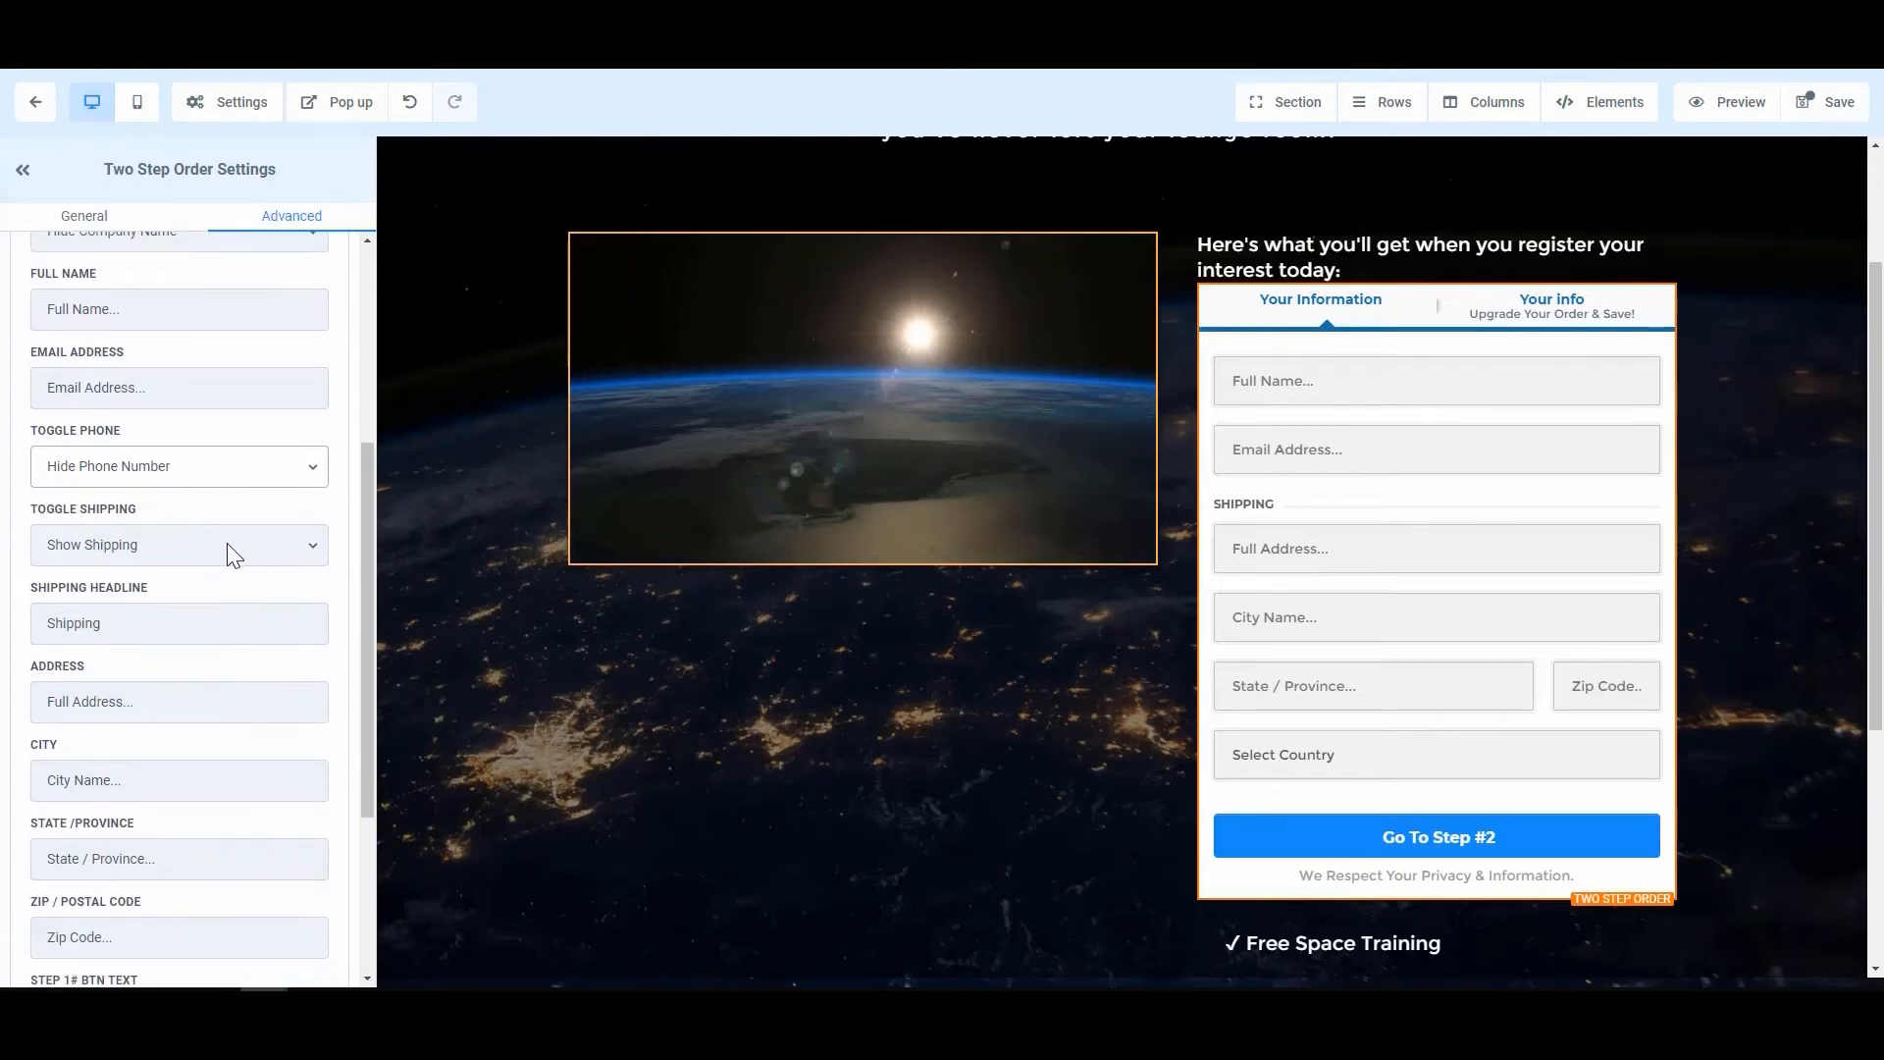
pyautogui.scroll(-1, 163, 644)
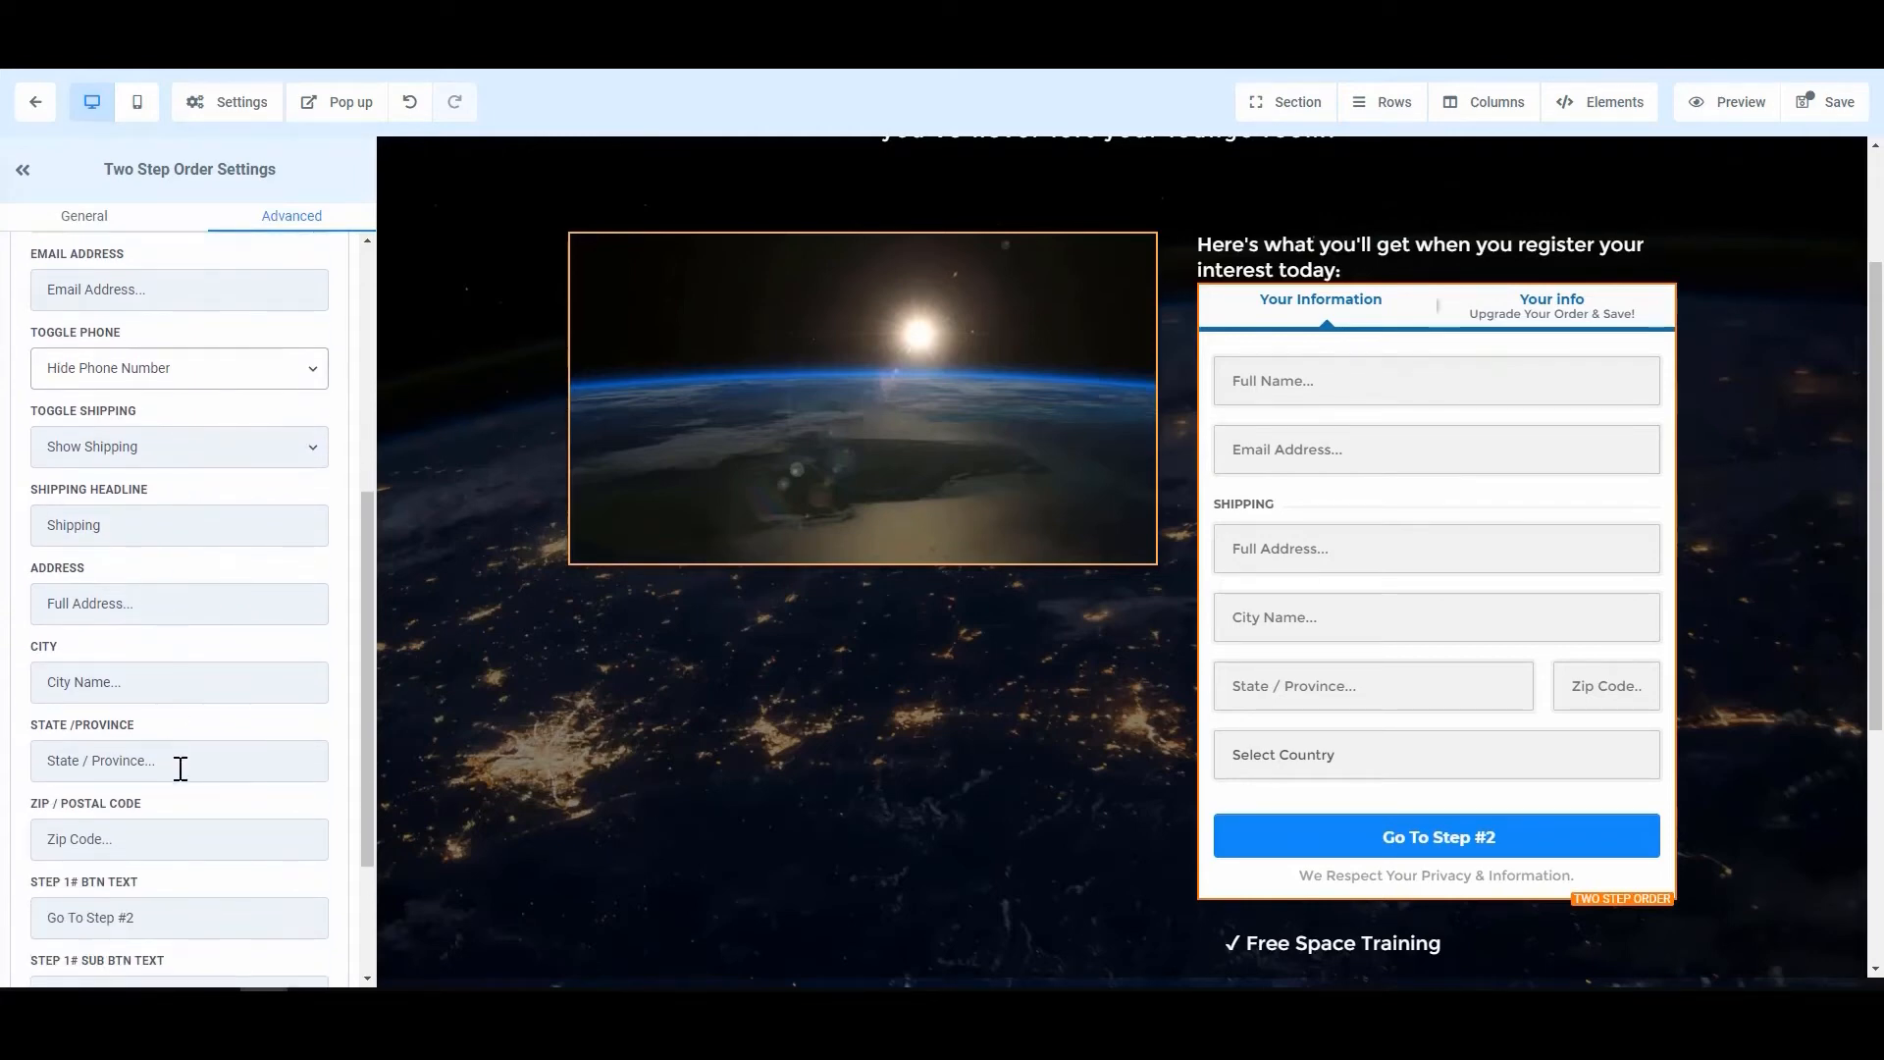
# Step: Hide the shipping fields and set the step 1 button to 'Next Step >' with subline 'Click to continue'
pyautogui.click(192, 447)
pyautogui.click(158, 518)
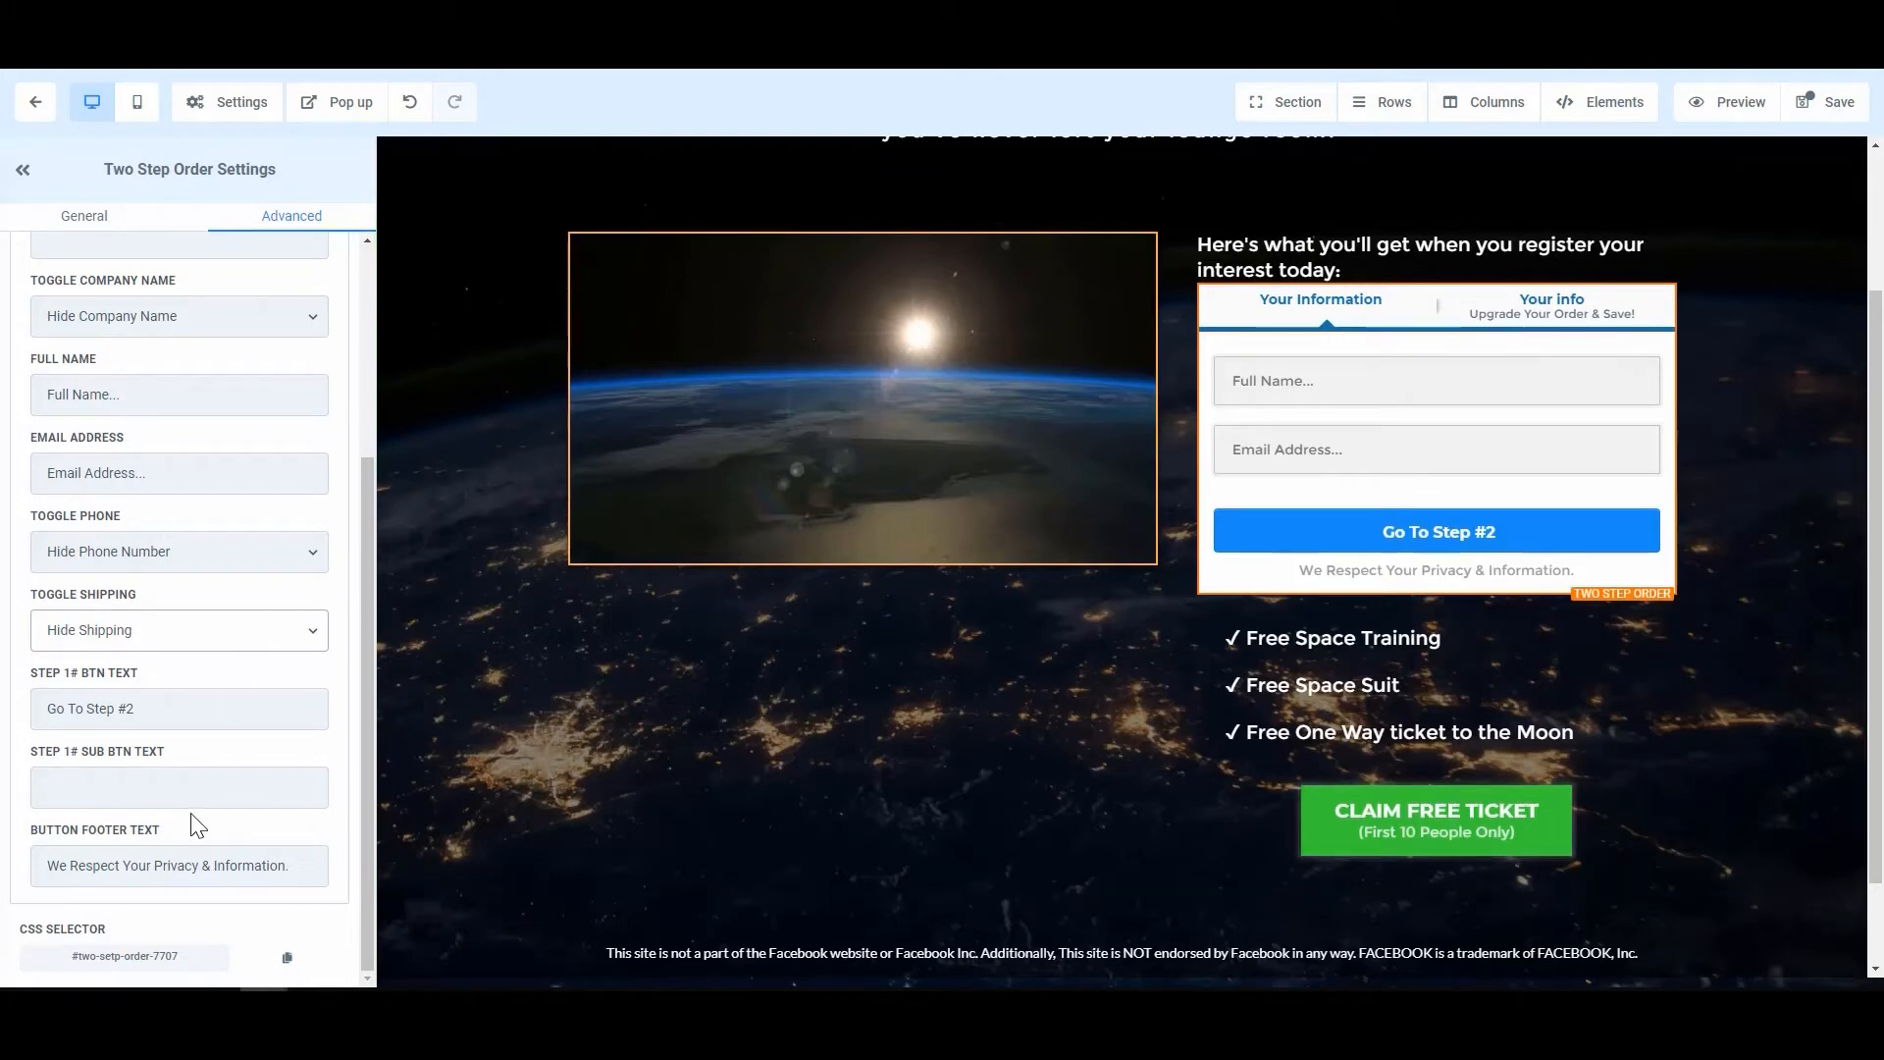
pyautogui.moveTo(155, 710); pyautogui.dragTo(44, 708)
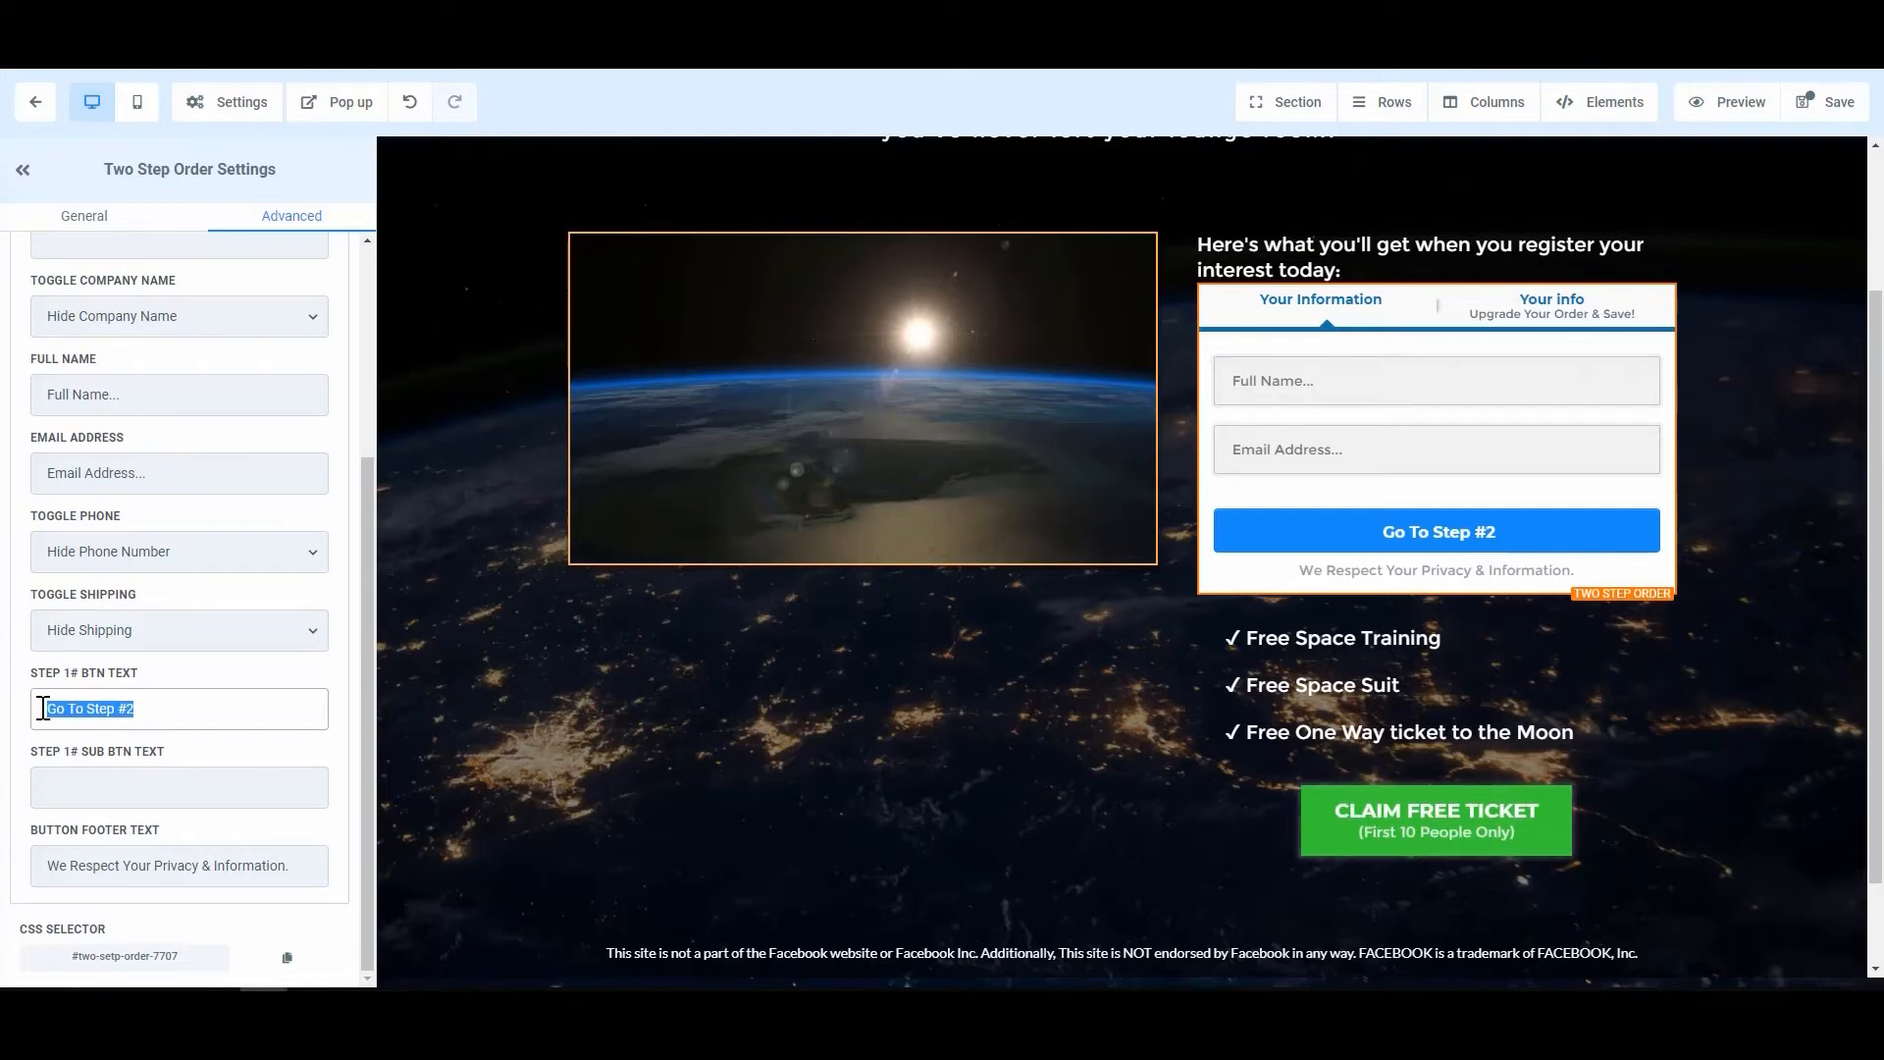
pyautogui.write('Next S')
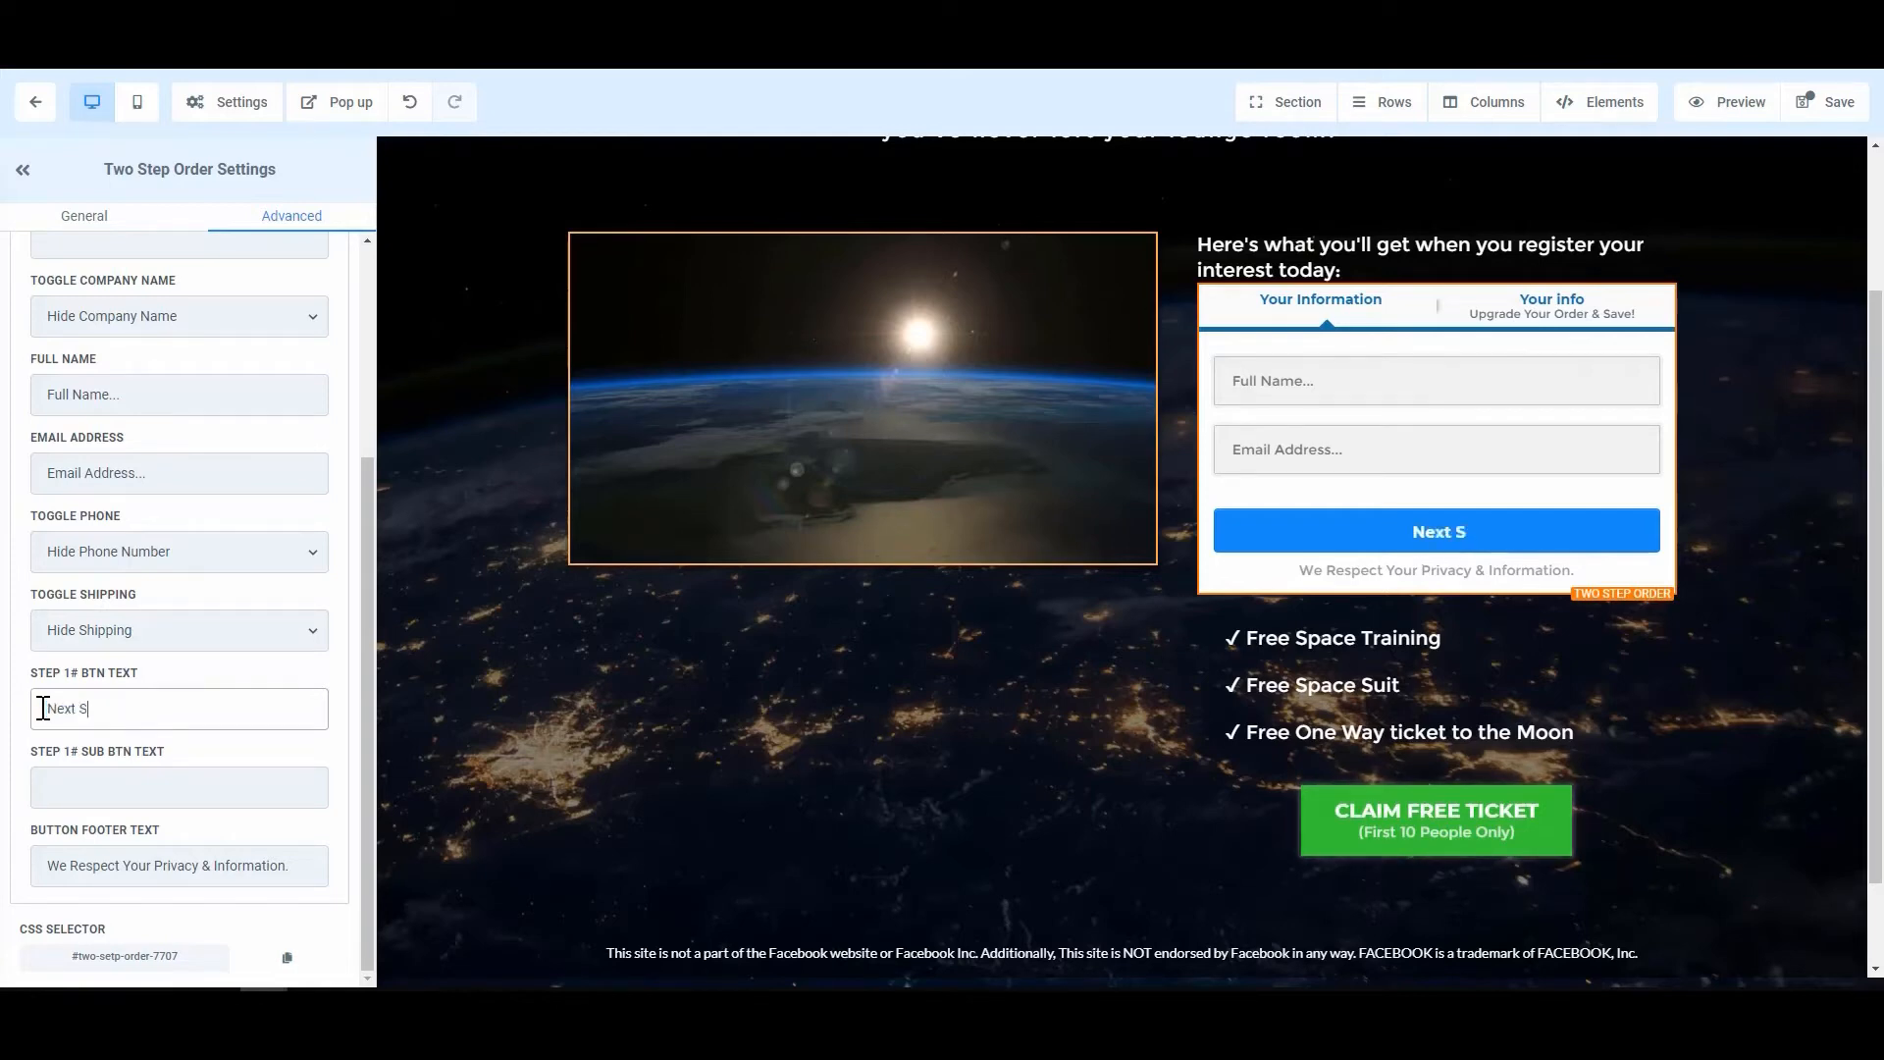
pyautogui.write('tep >')
pyautogui.click(115, 798)
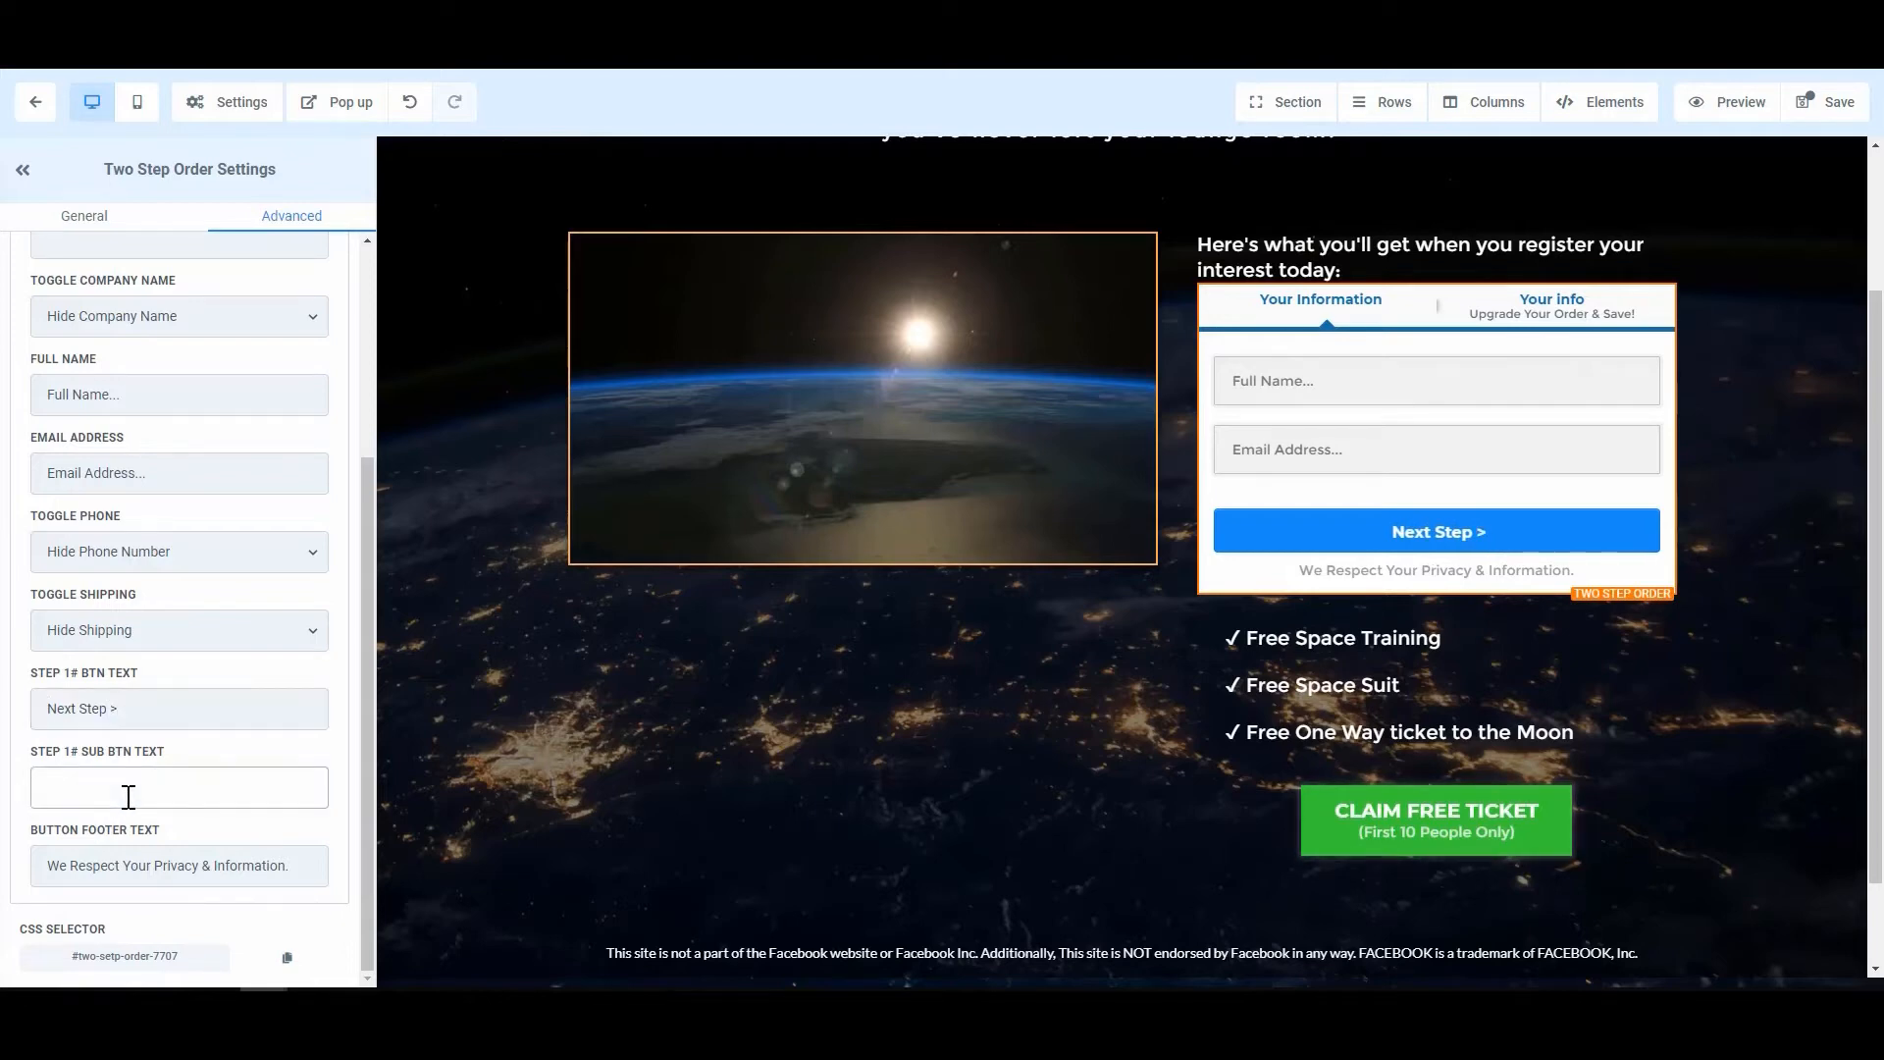
pyautogui.write('Click to')
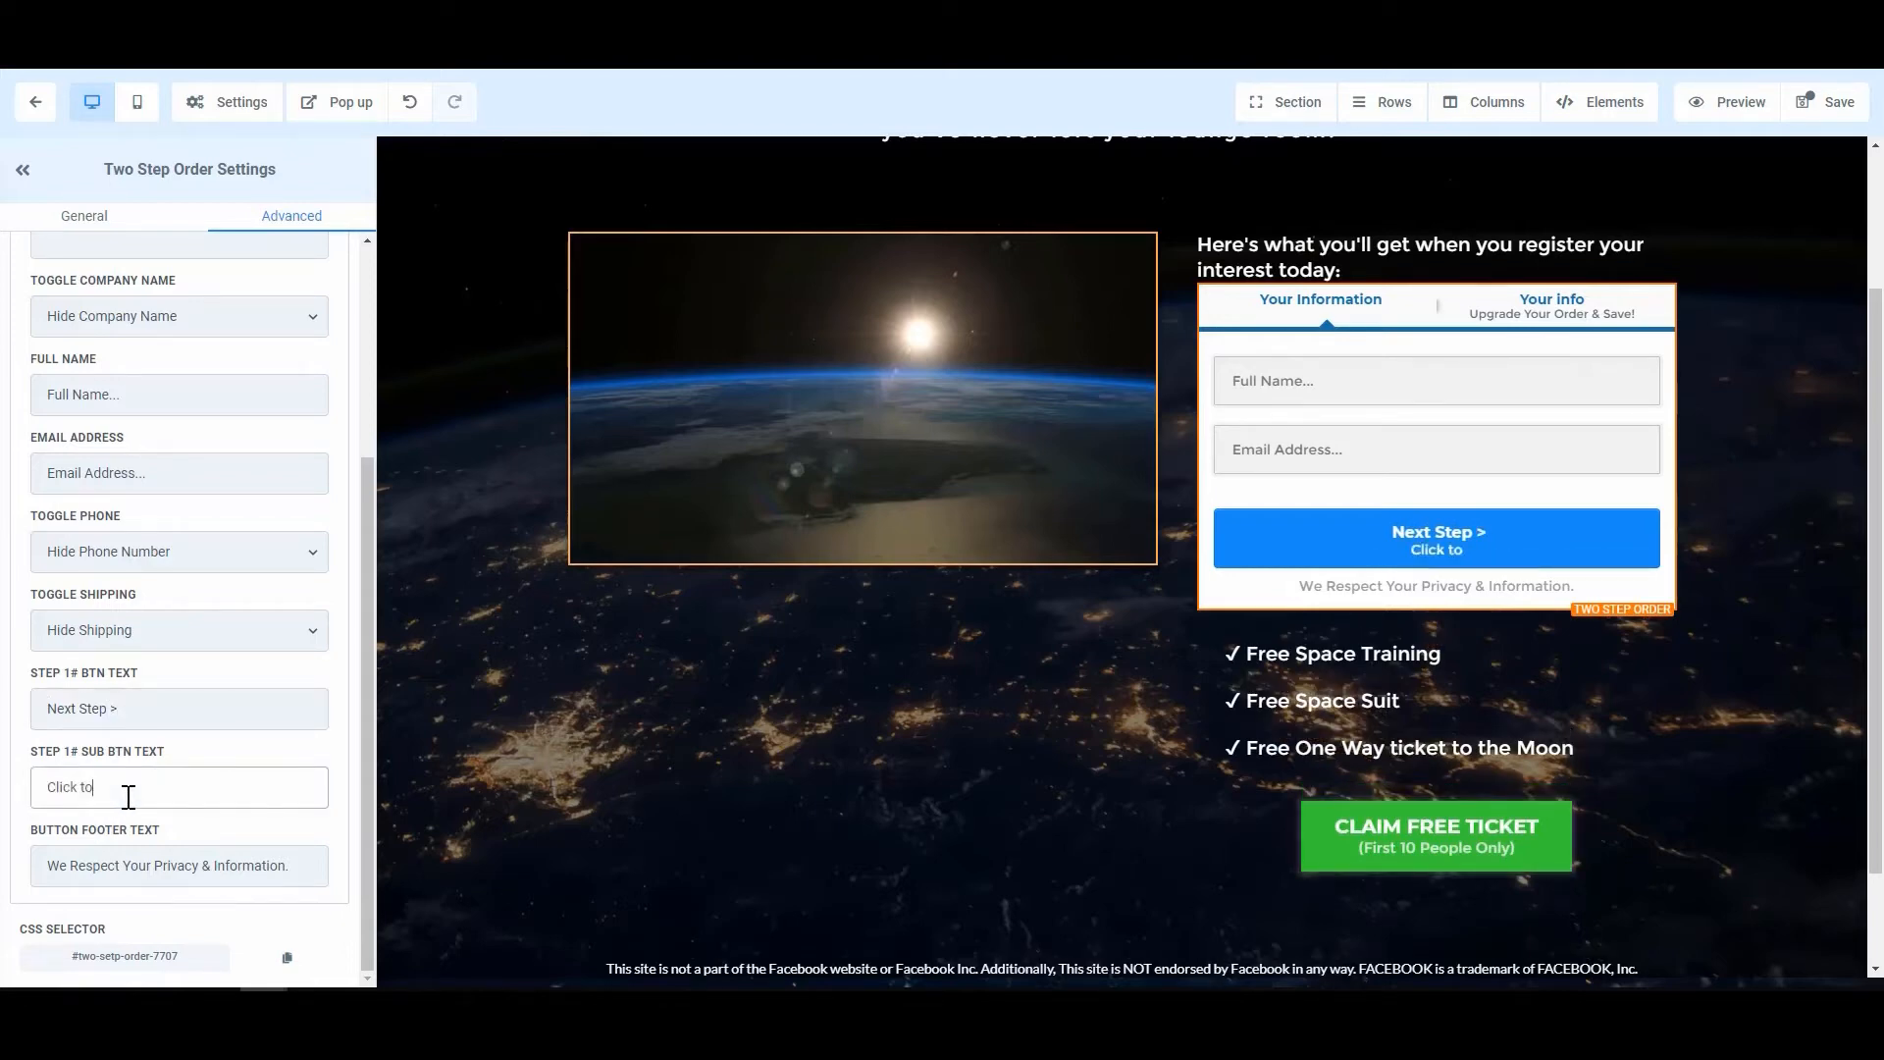
pyautogui.write(' continue')
pyautogui.click(254, 859)
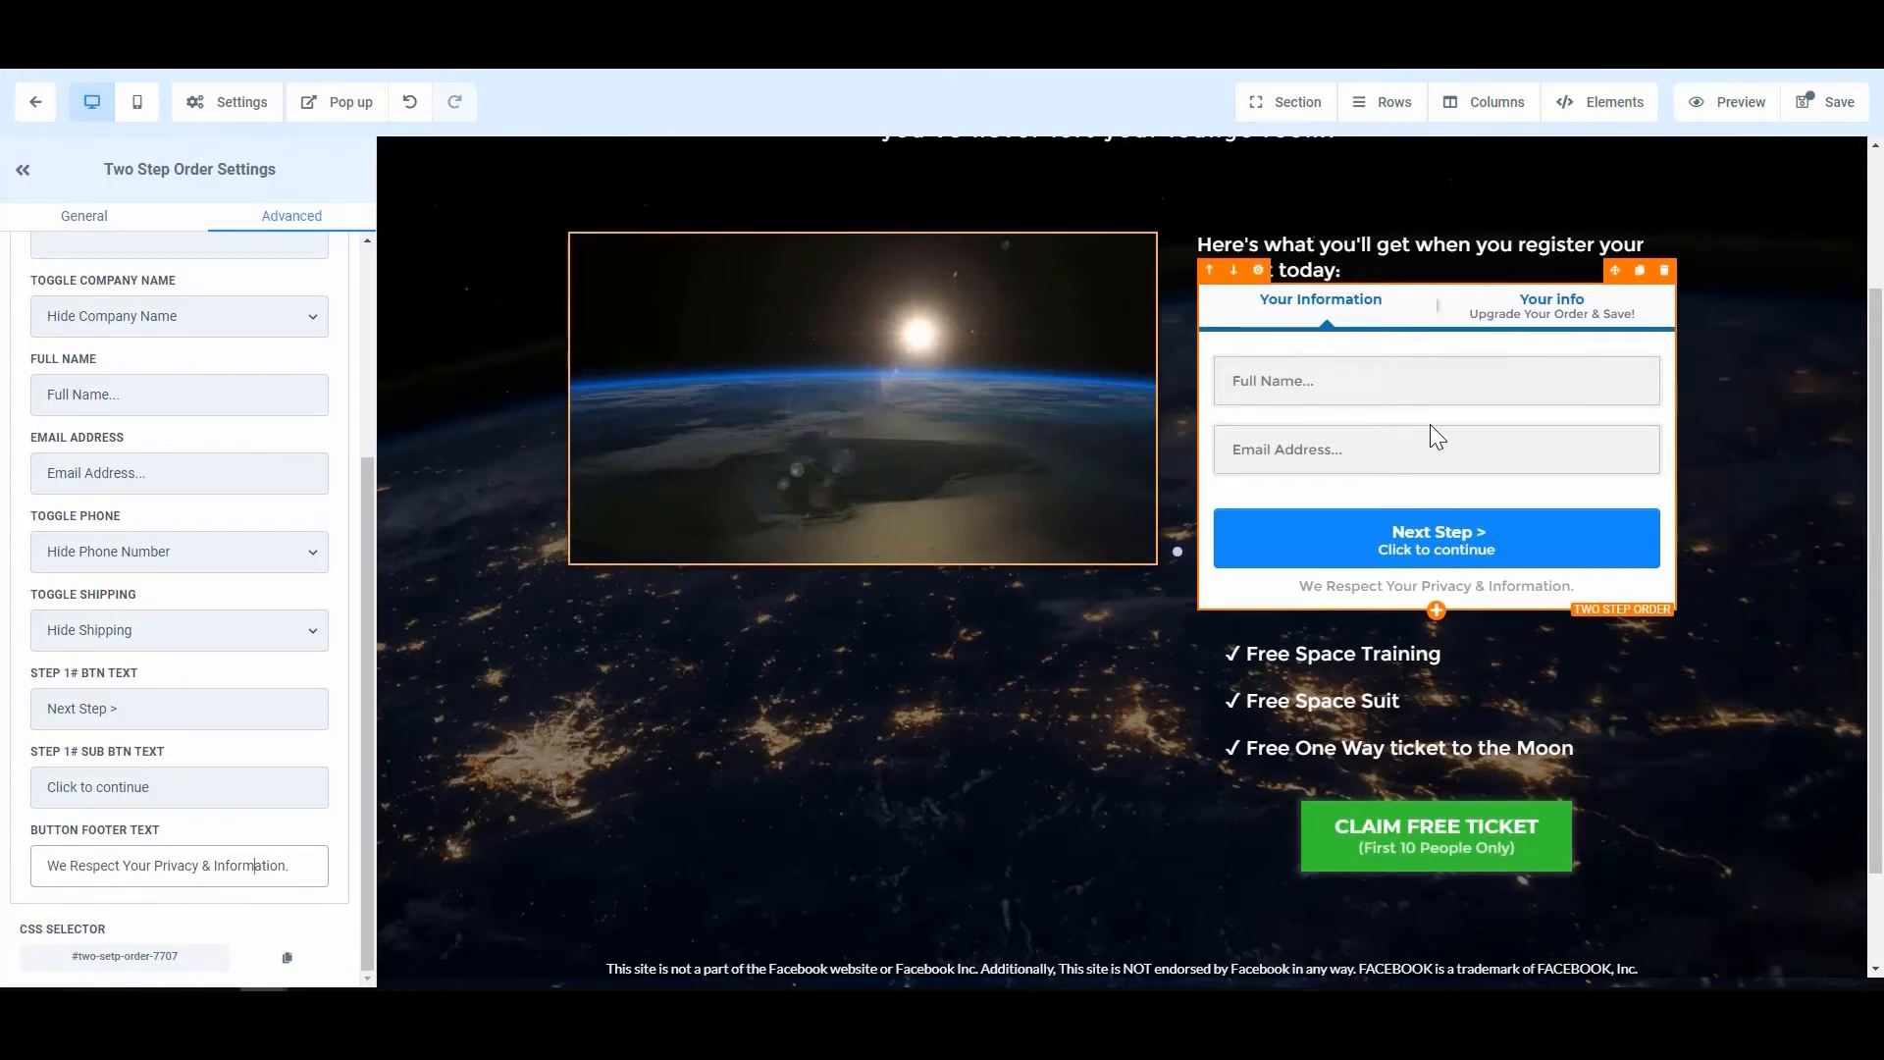
# Step: Save the funnel page and preview the form's Step #2 payment settings
pyautogui.scroll(3, 285, 580)
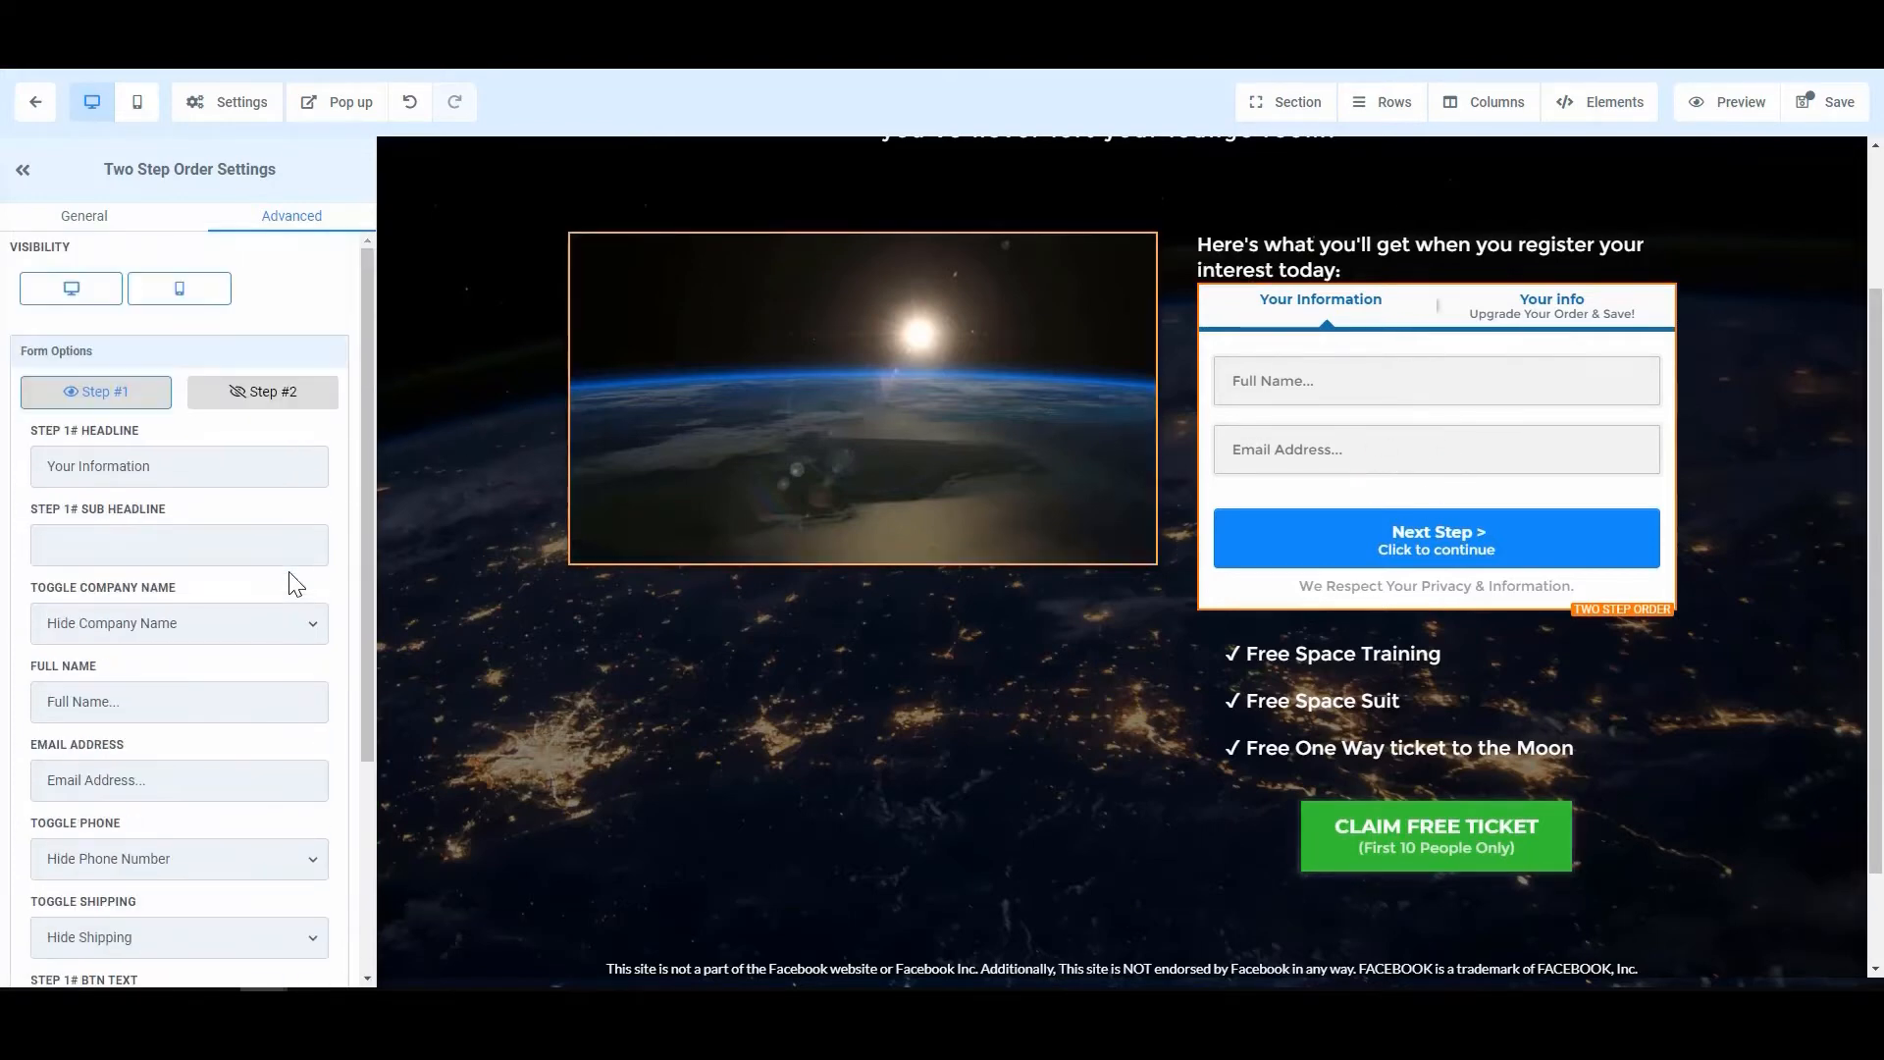
pyautogui.scroll(1, 257, 572)
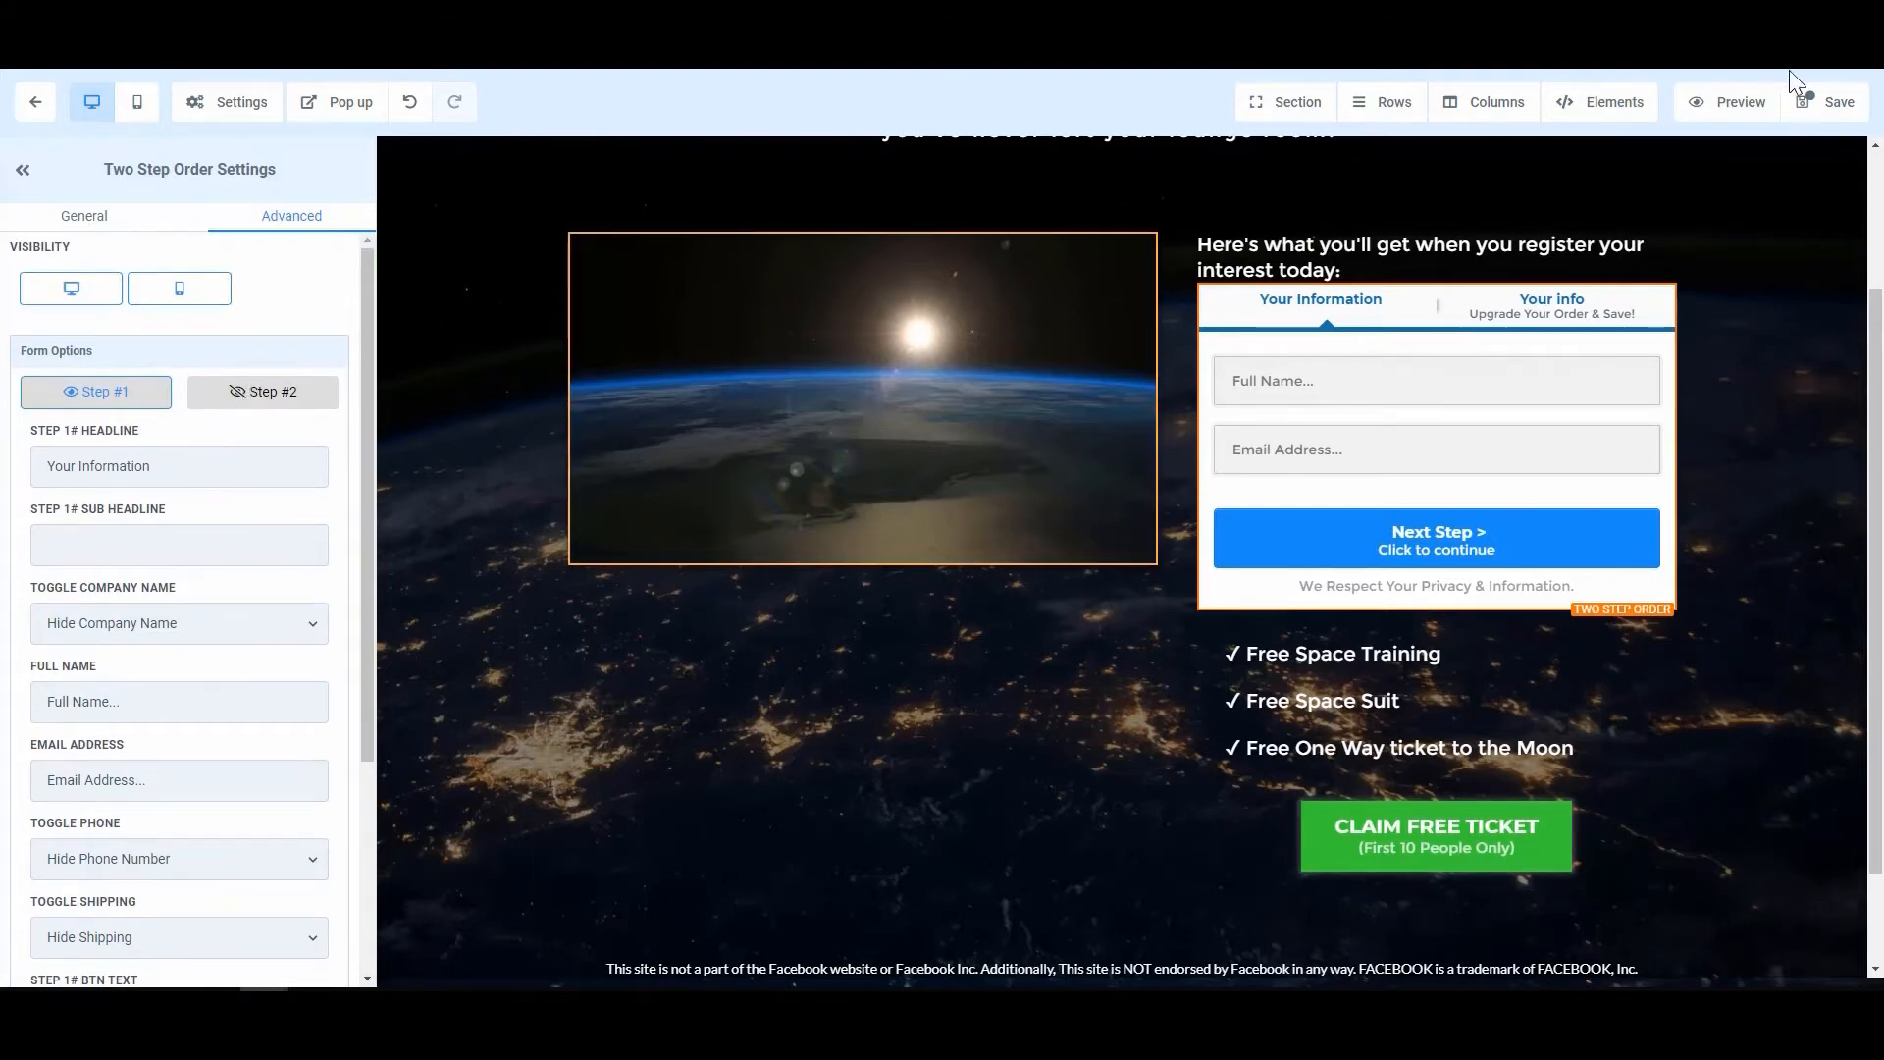
pyautogui.click(1836, 108)
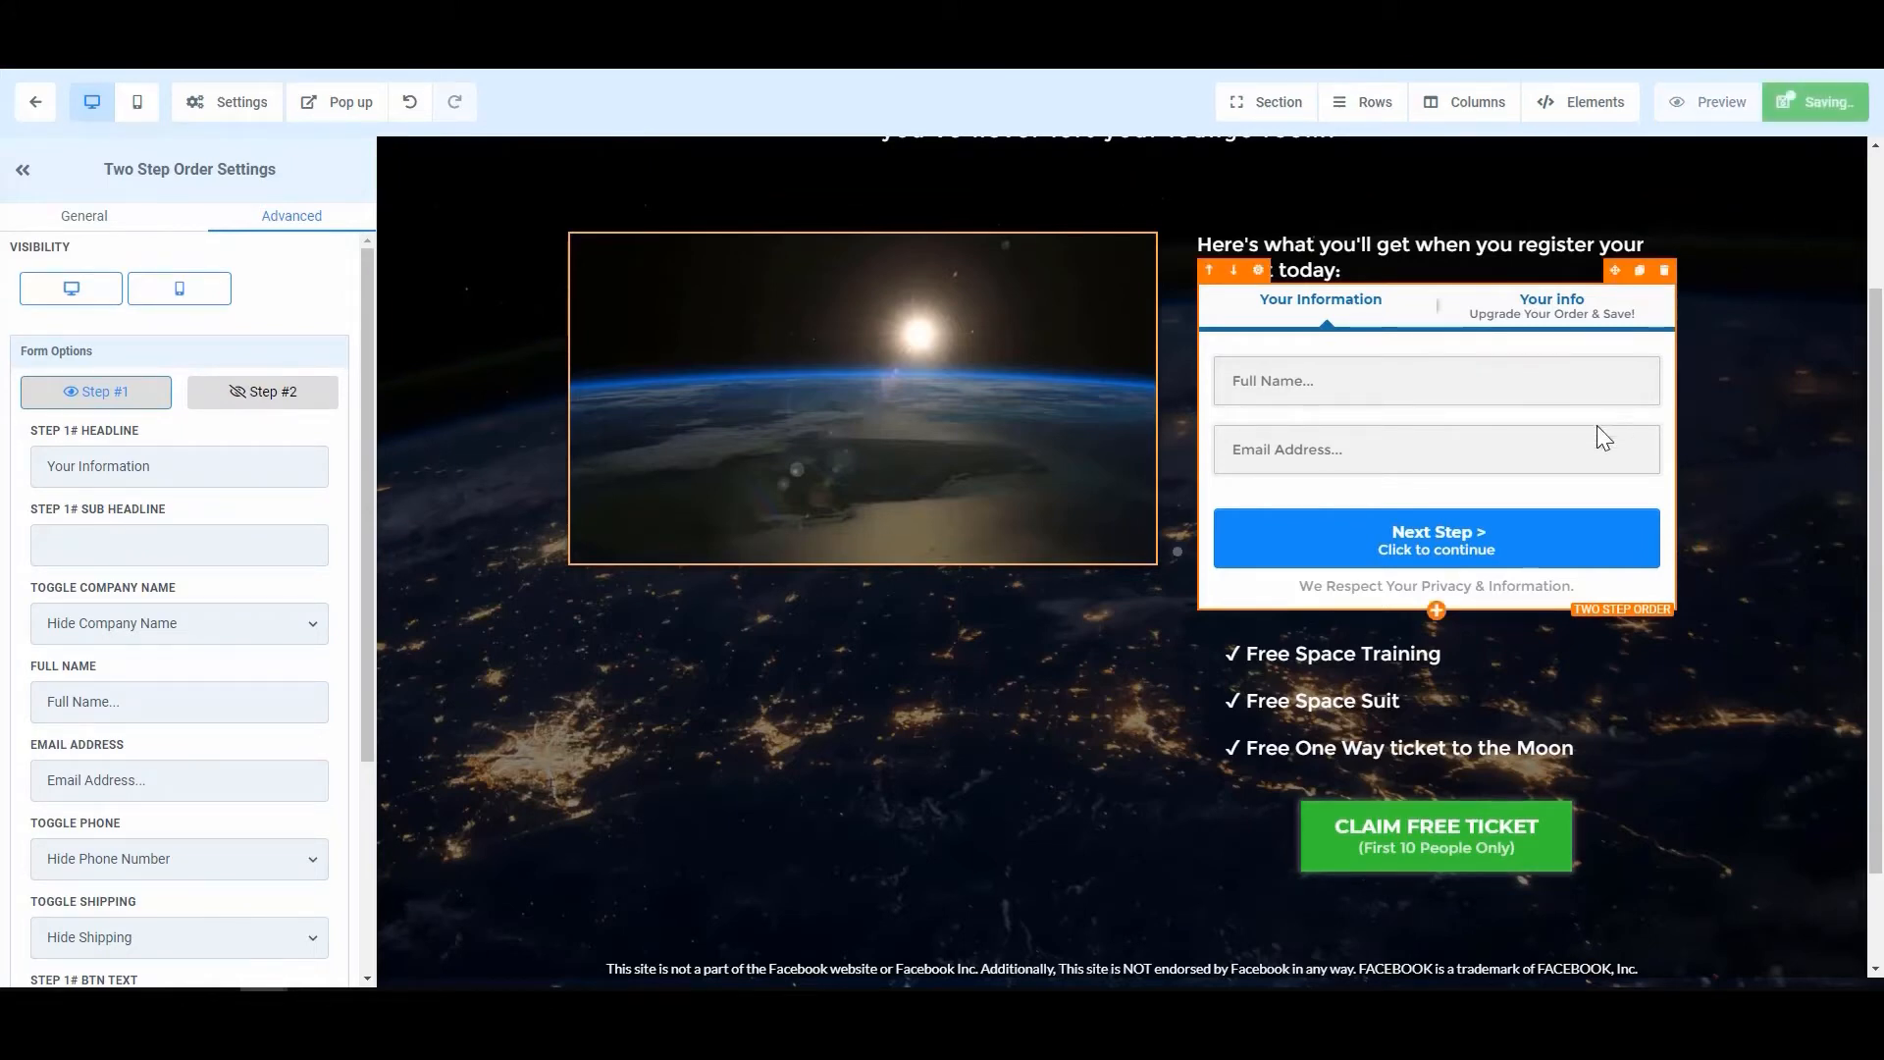
pyautogui.click(284, 401)
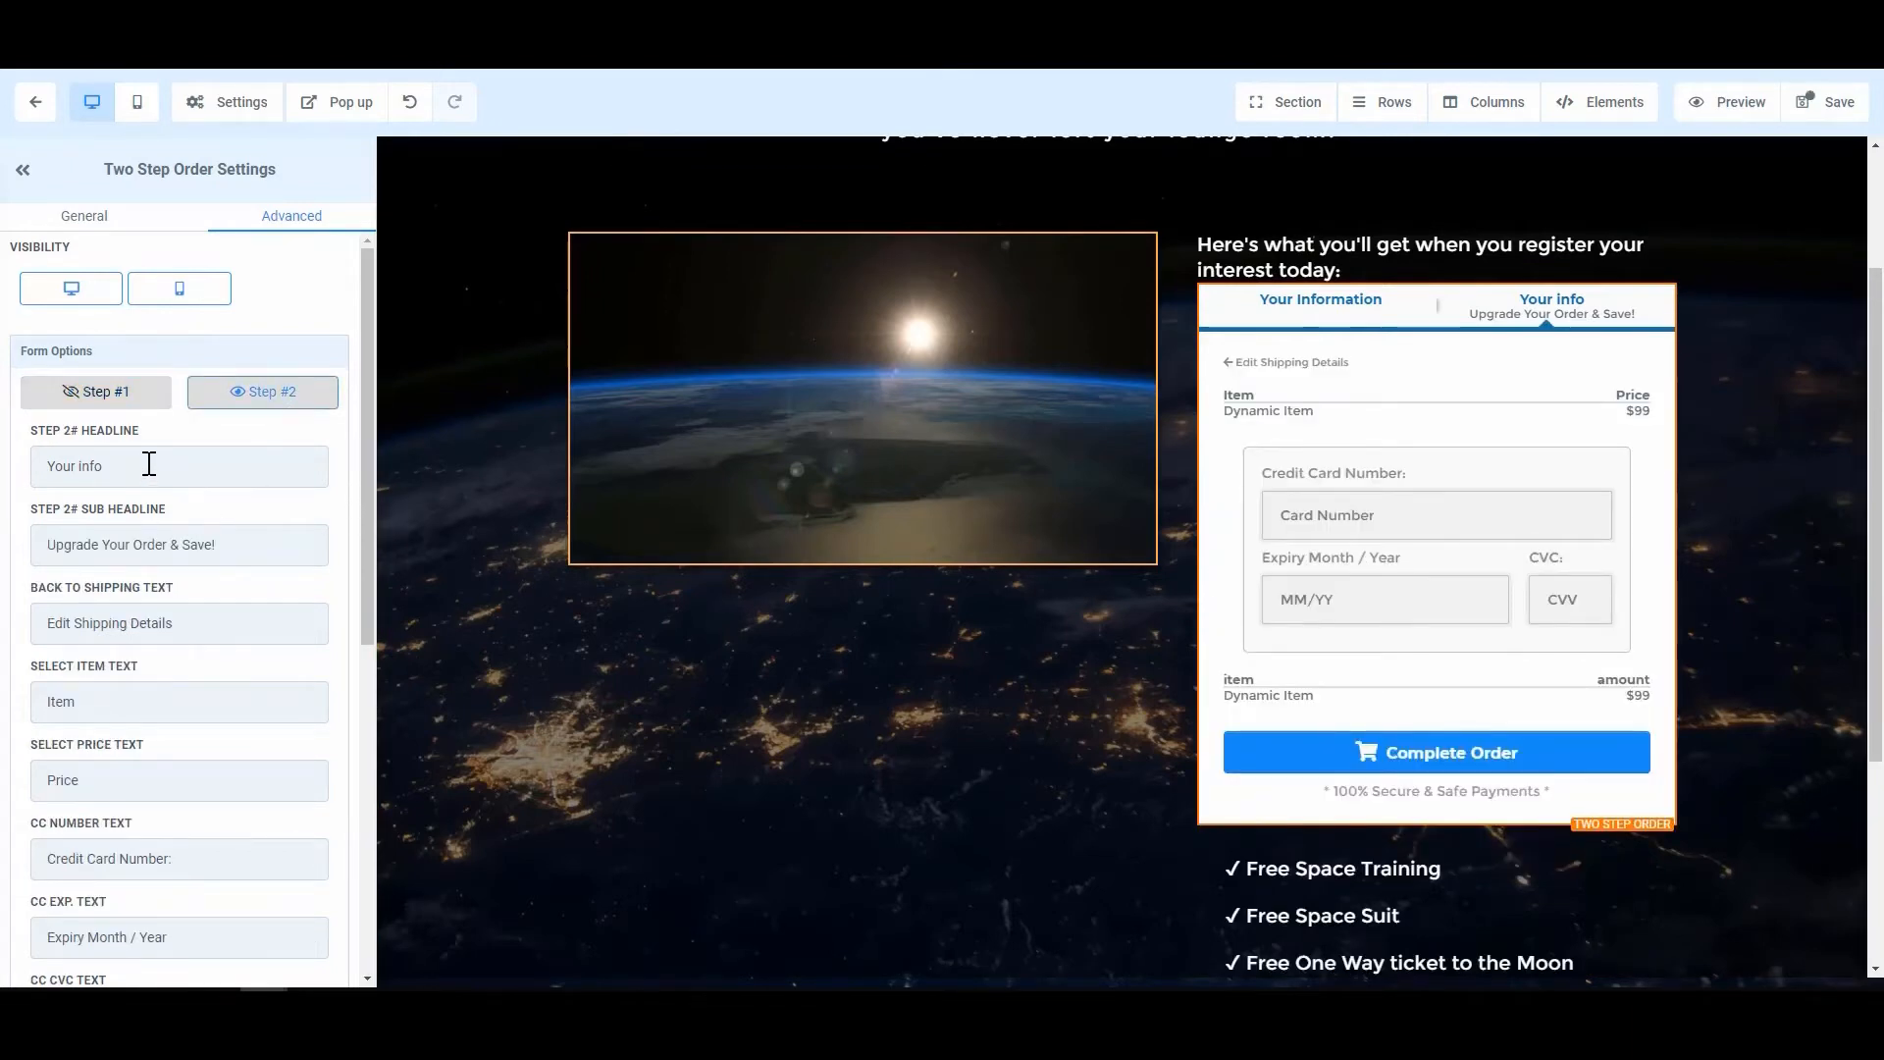
# Step: Retitle the second step 'Payment Option' and clear its subheadline
pyautogui.moveTo(147, 468); pyautogui.dragTo(24, 467)
pyautogui.write('PAy')
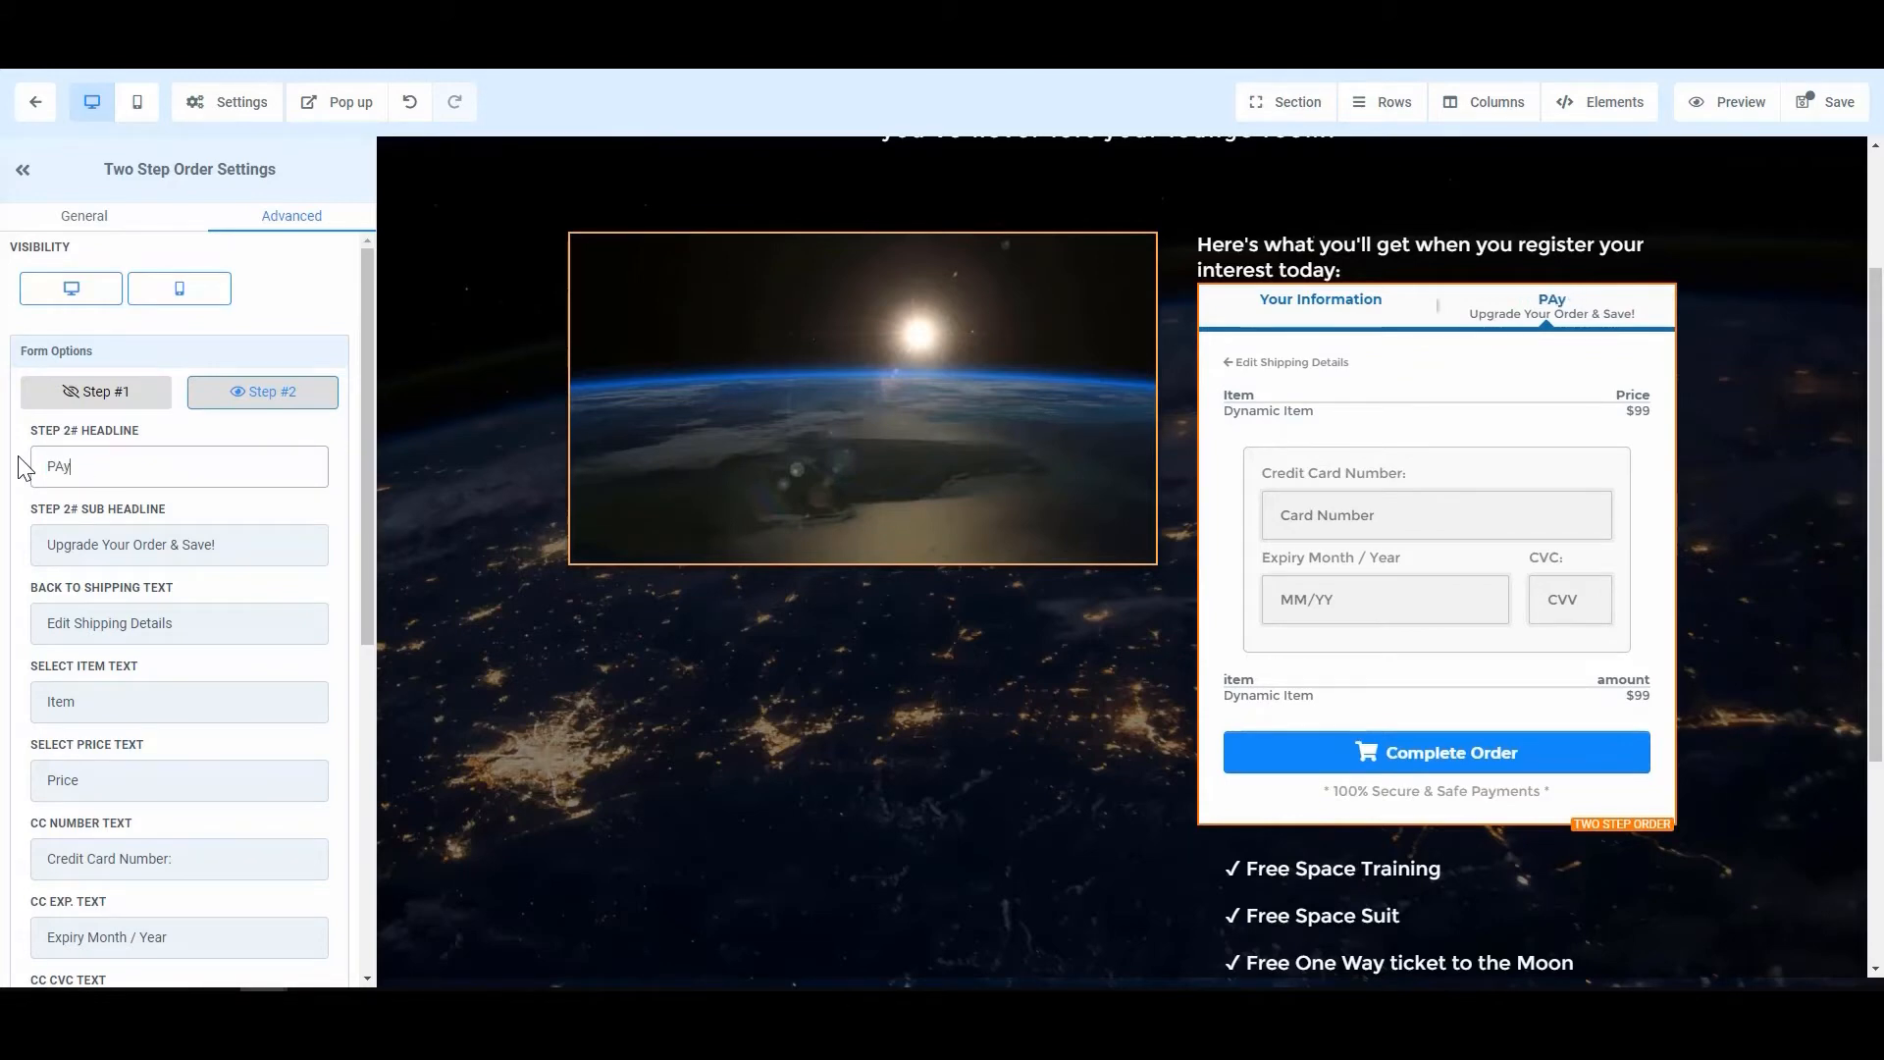
pyautogui.press('BackSpace')
pyautogui.press('BackSpace')
pyautogui.write('ayment Option')
pyautogui.click(172, 545)
pyautogui.tripleClick(210, 544)
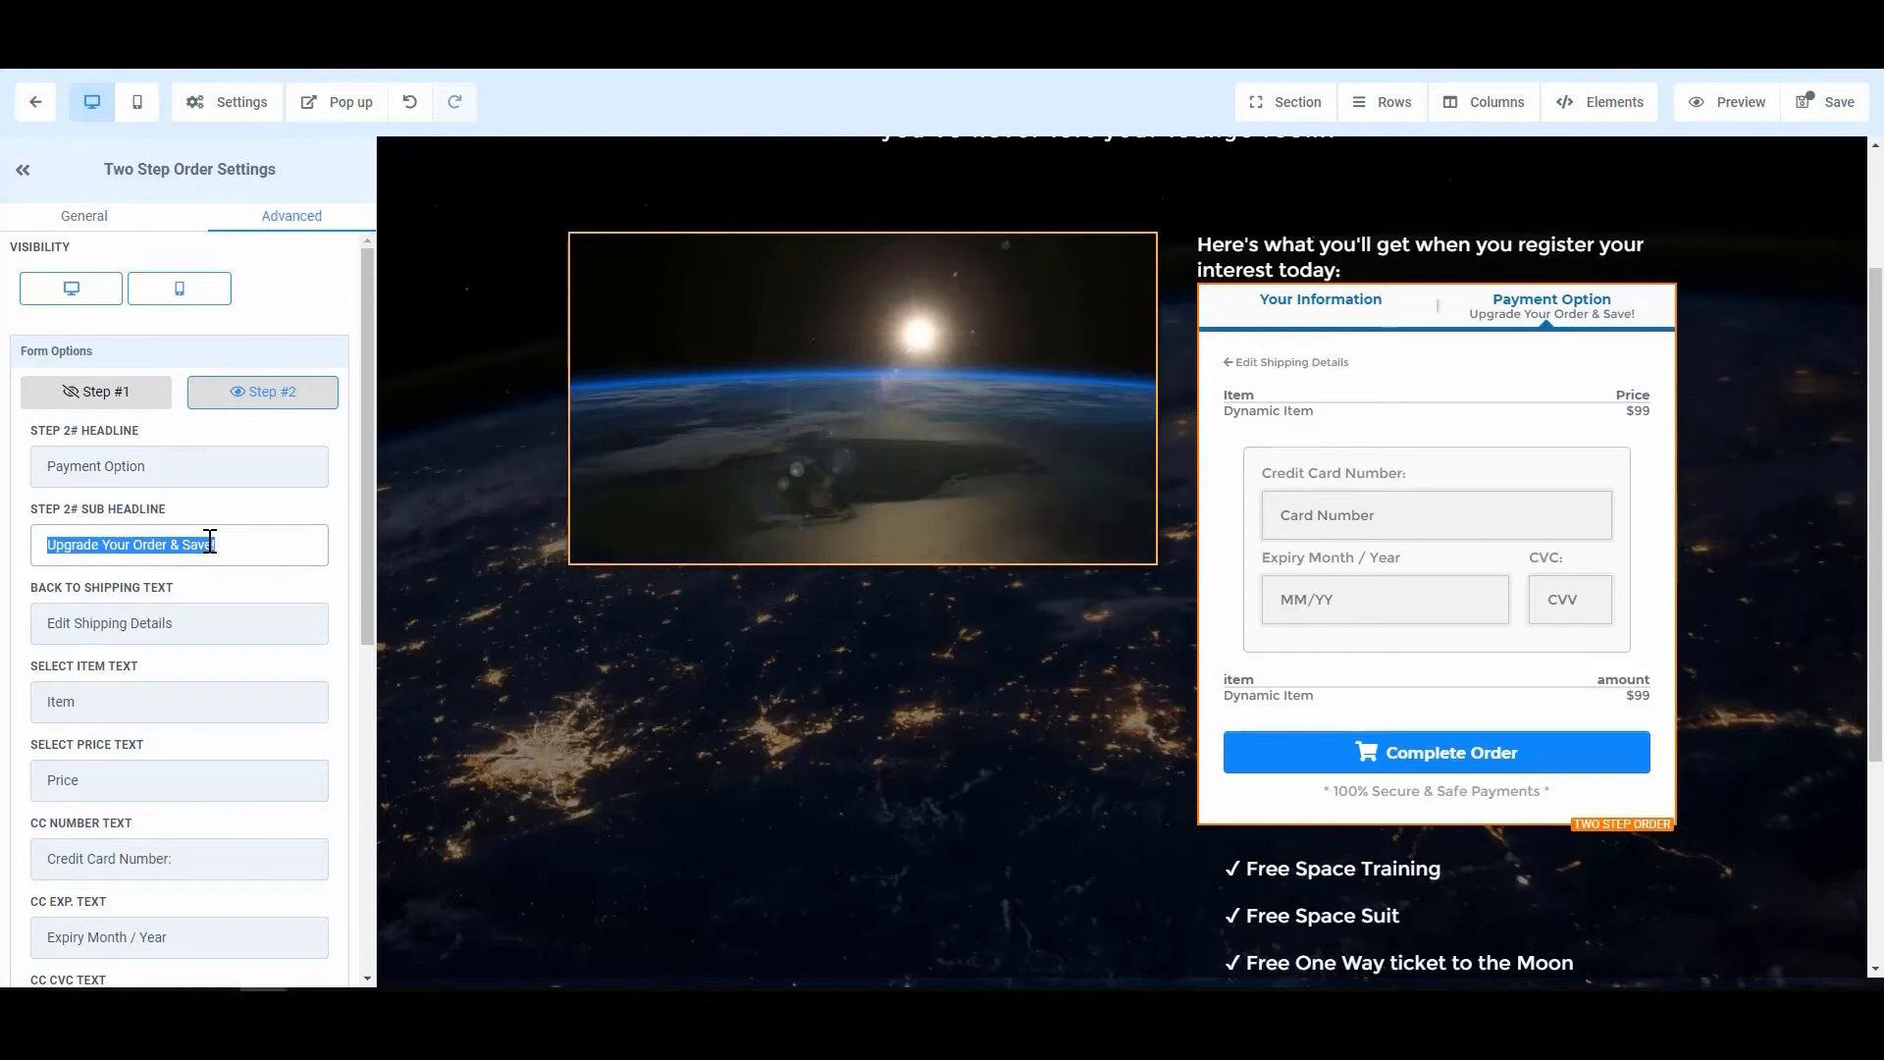
pyautogui.write('what to ')
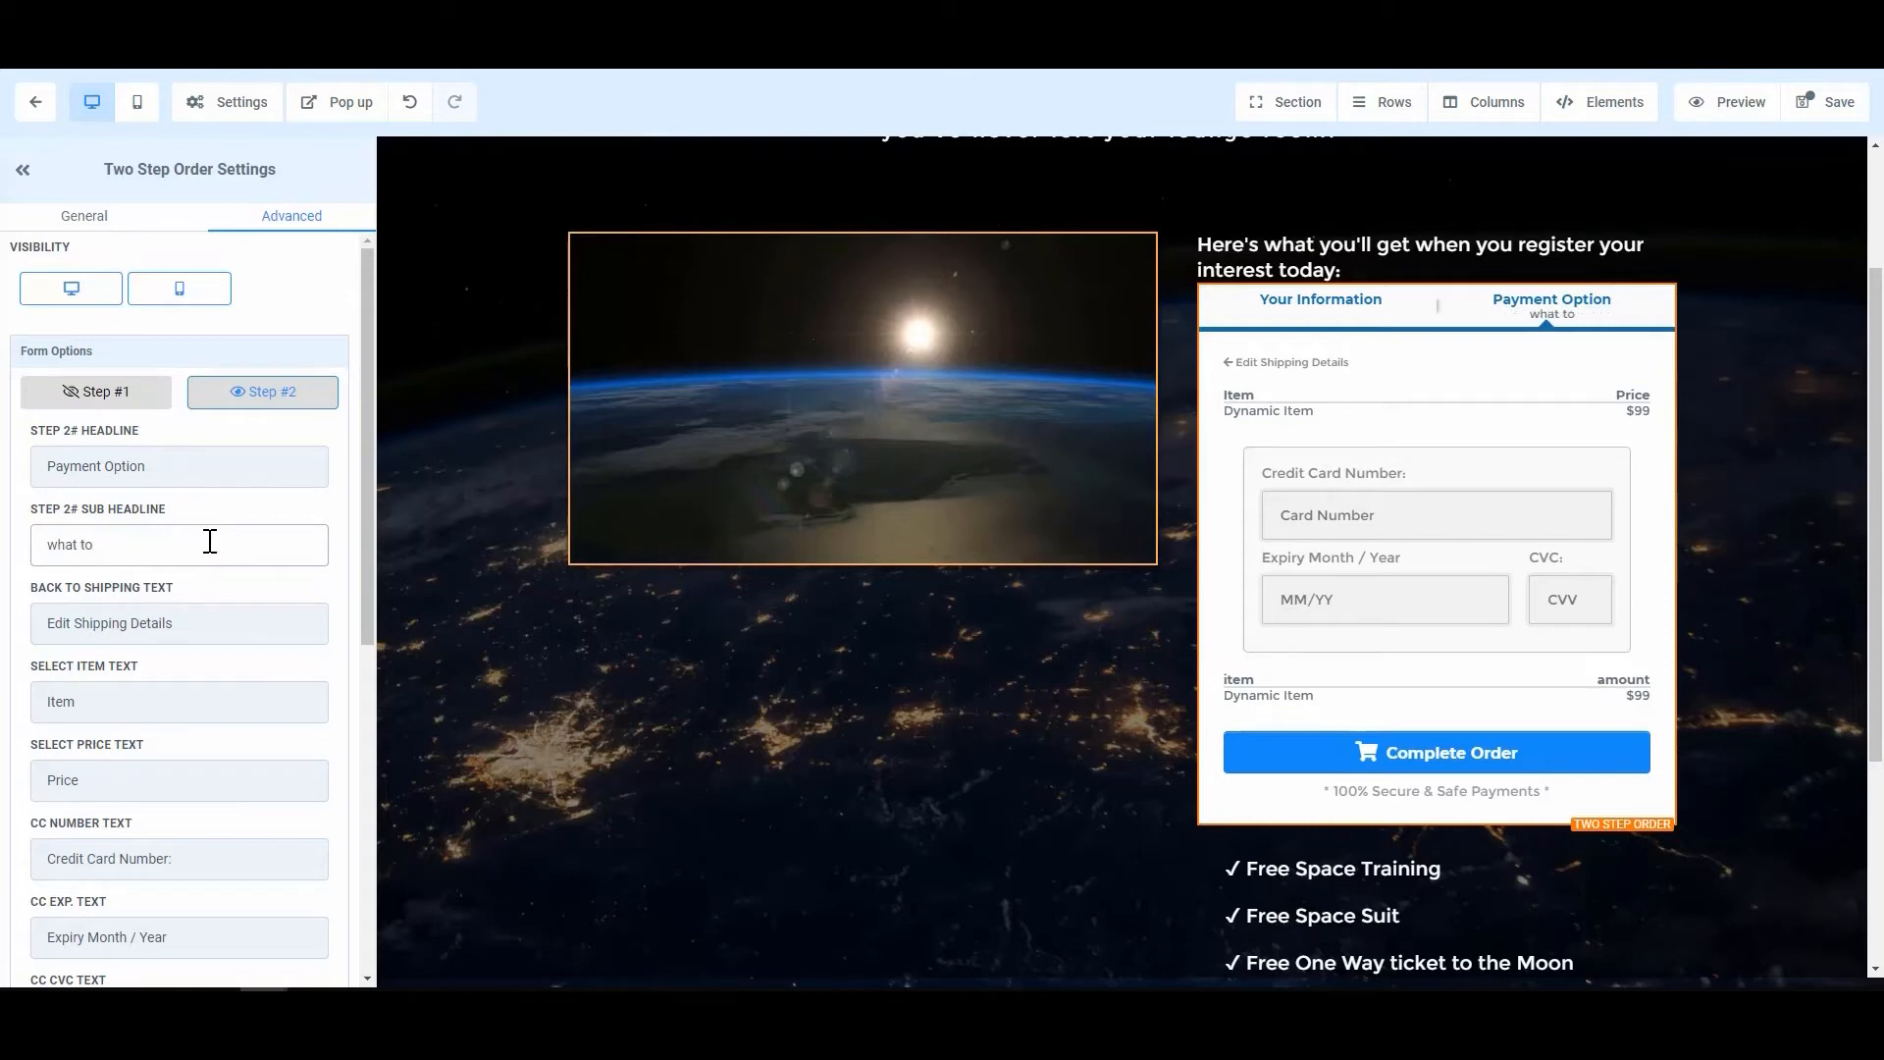
pyautogui.write('be')
pyautogui.hotkey('ctrl', 'a')
pyautogui.press('BackSpace')
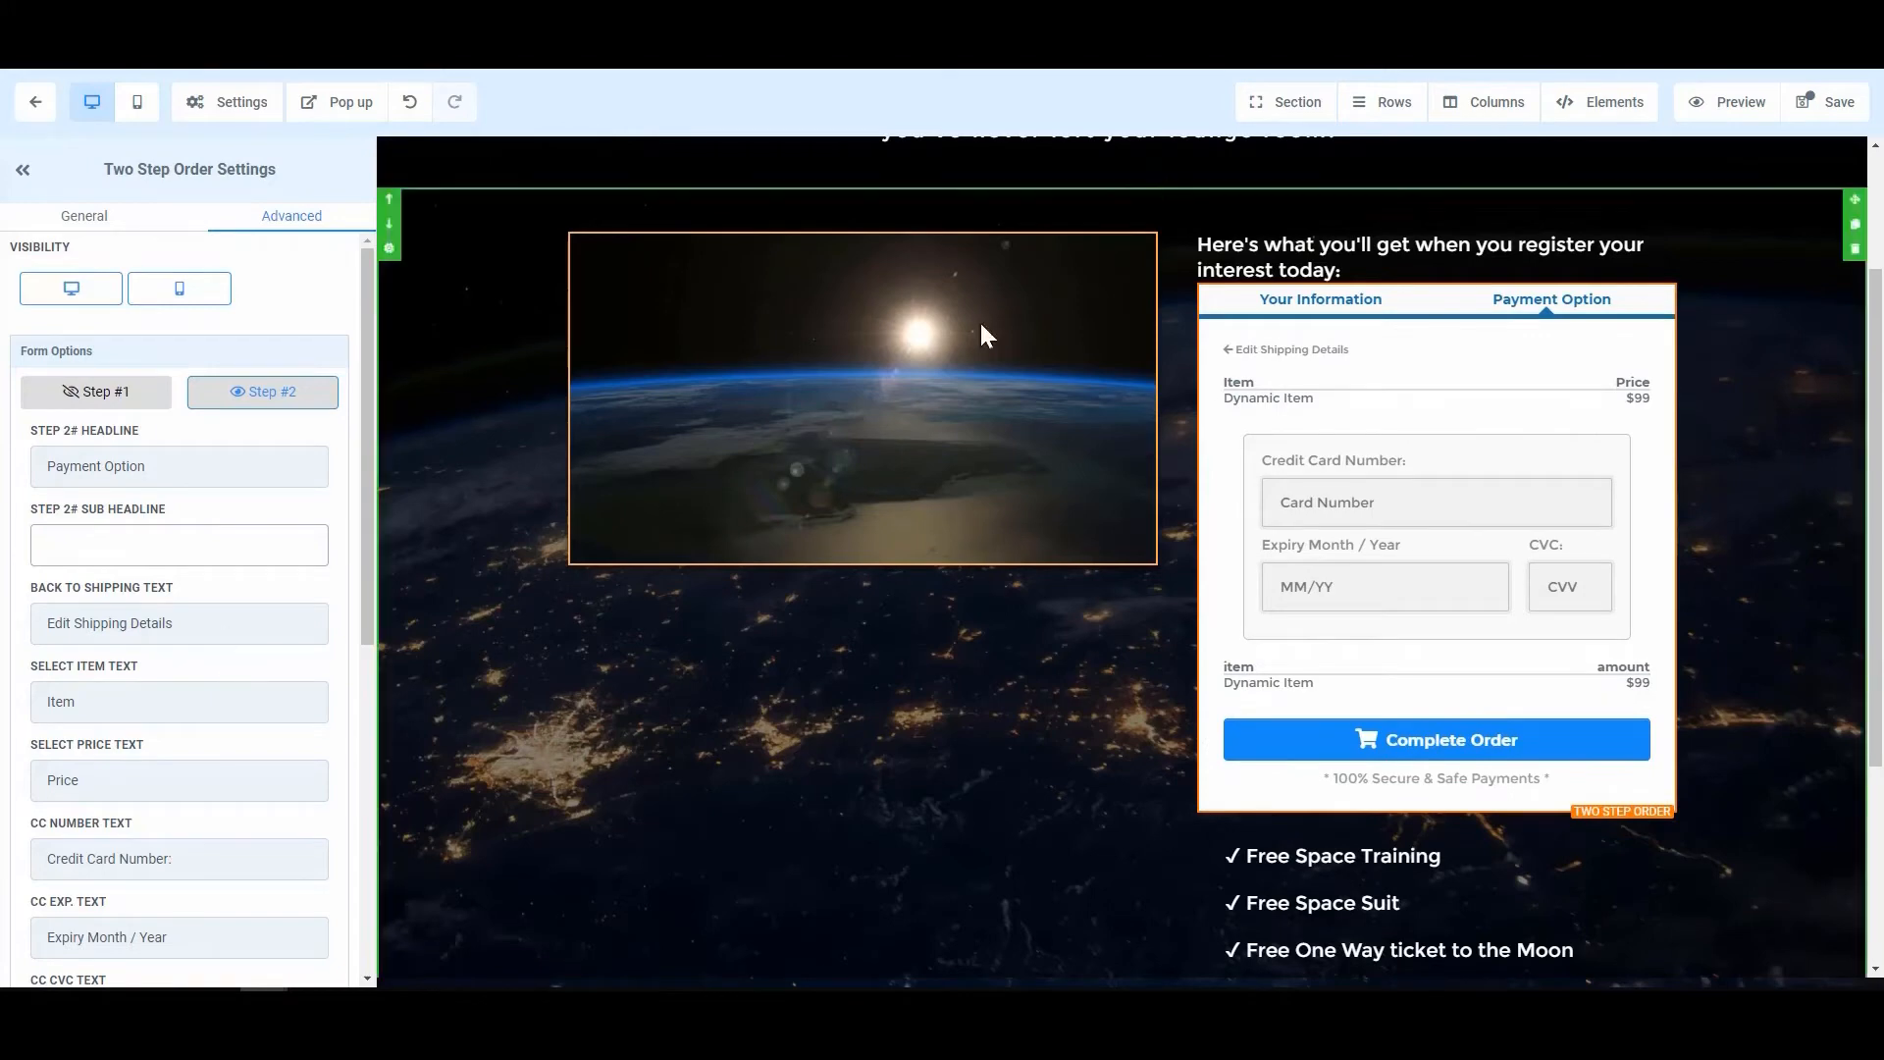
# Step: Change the back link text to 'Edit Personal Information'
pyautogui.click(127, 624)
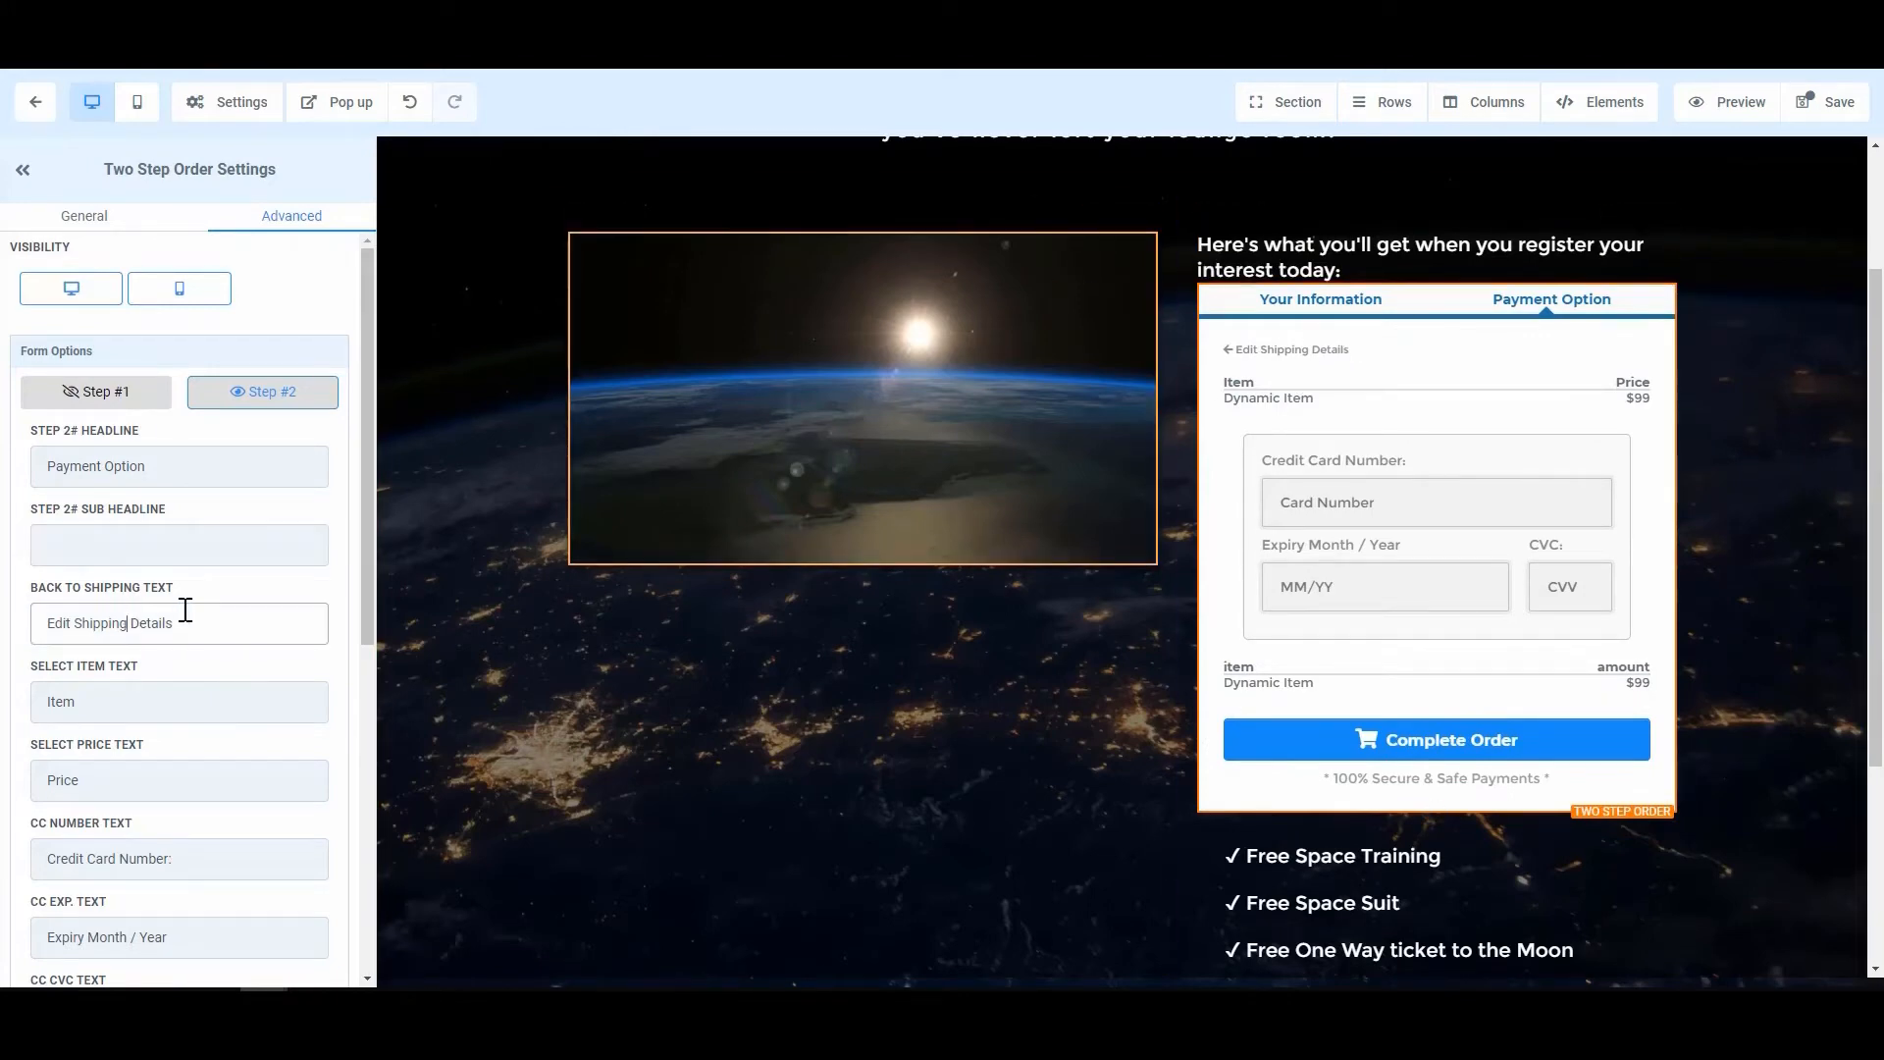
pyautogui.moveTo(210, 621); pyautogui.dragTo(79, 624)
pyautogui.write('Personal Information')
pyautogui.click(135, 779)
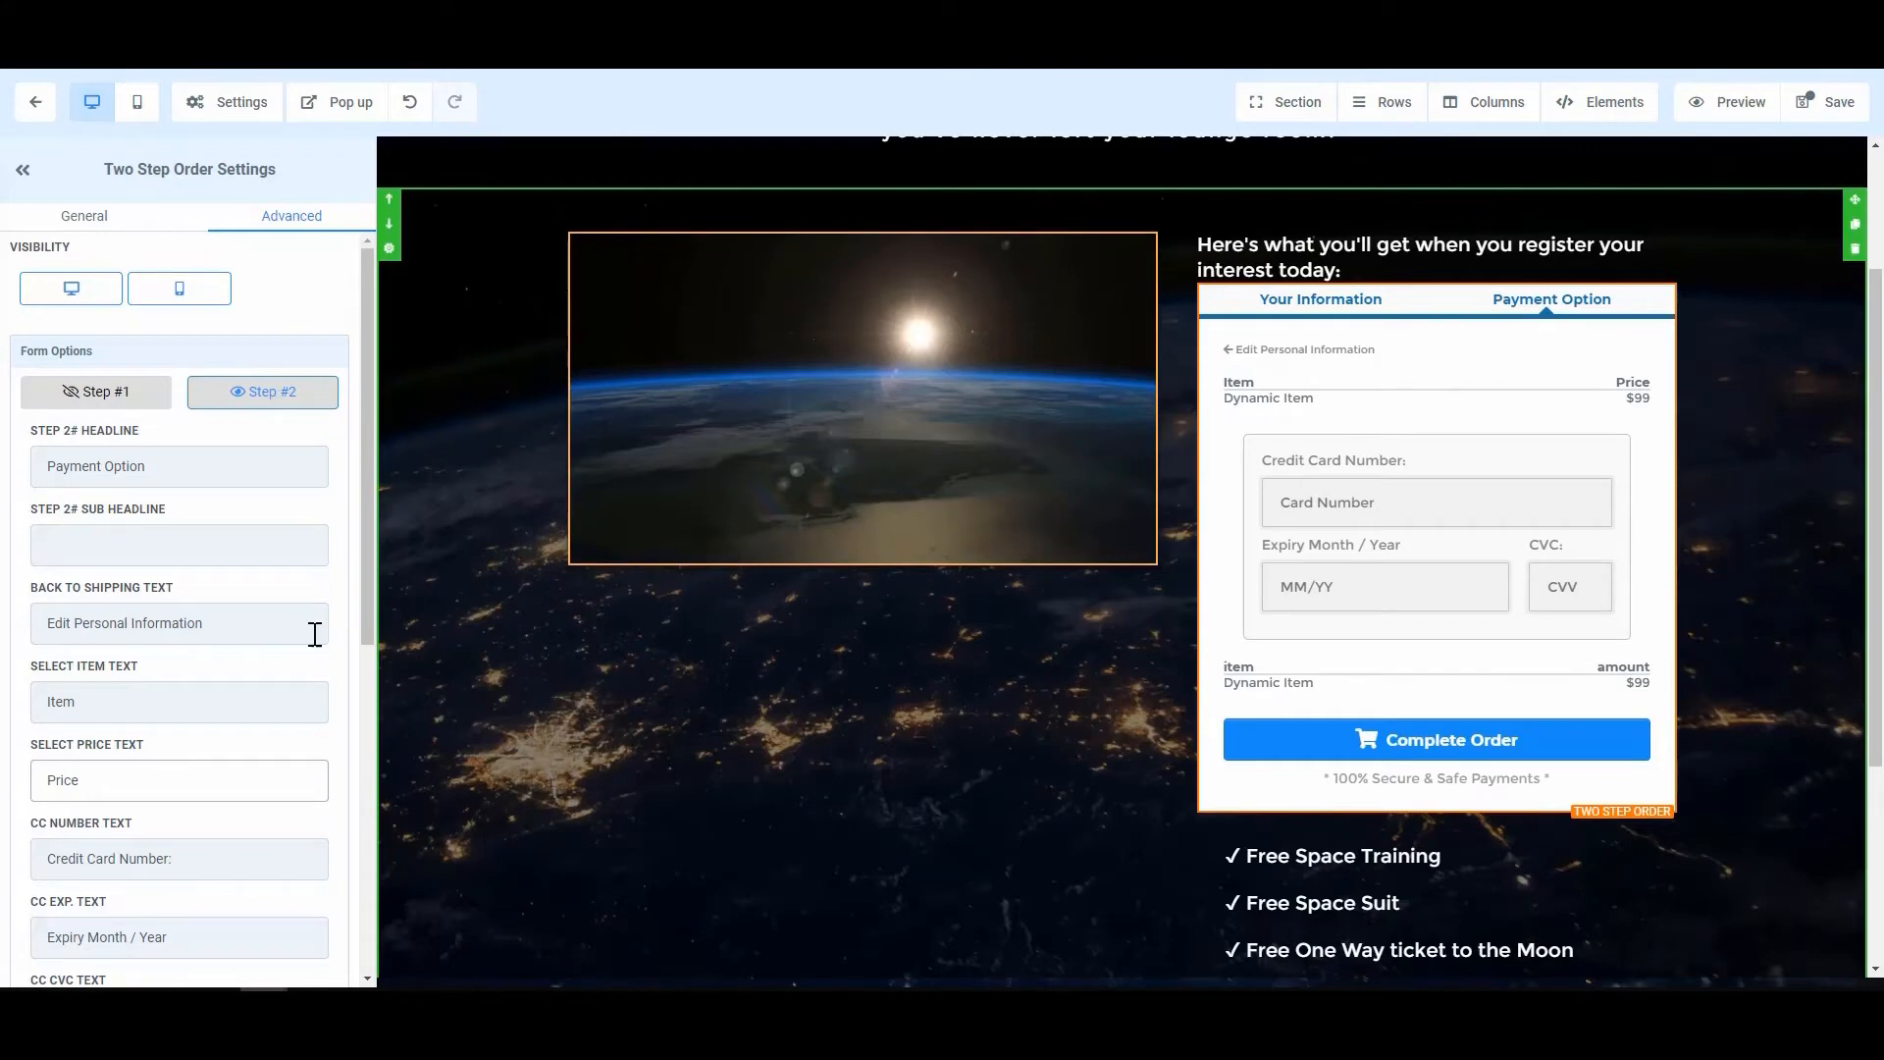
pyautogui.scroll(-2, 206, 668)
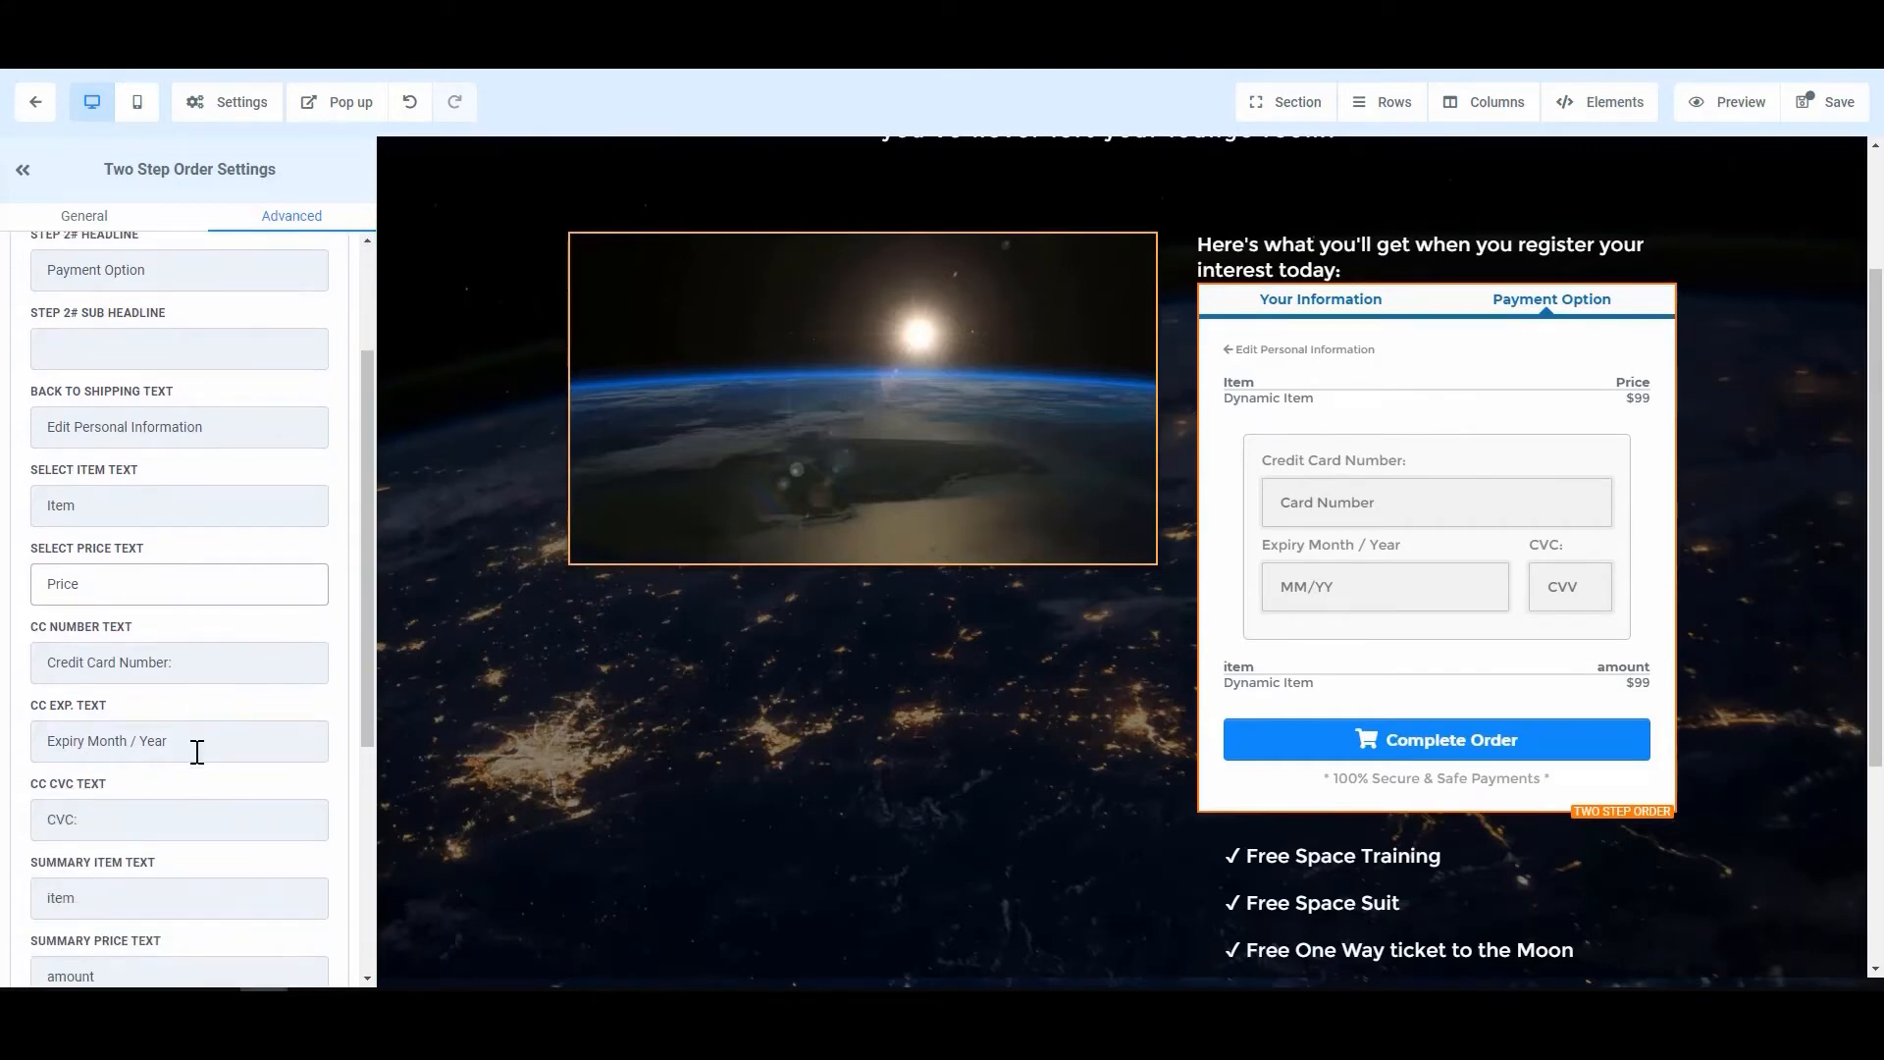
# Step: Set Summary Price Text to 'Amount' and Summary Item Text to 'Item'
pyautogui.scroll(-2, 197, 752)
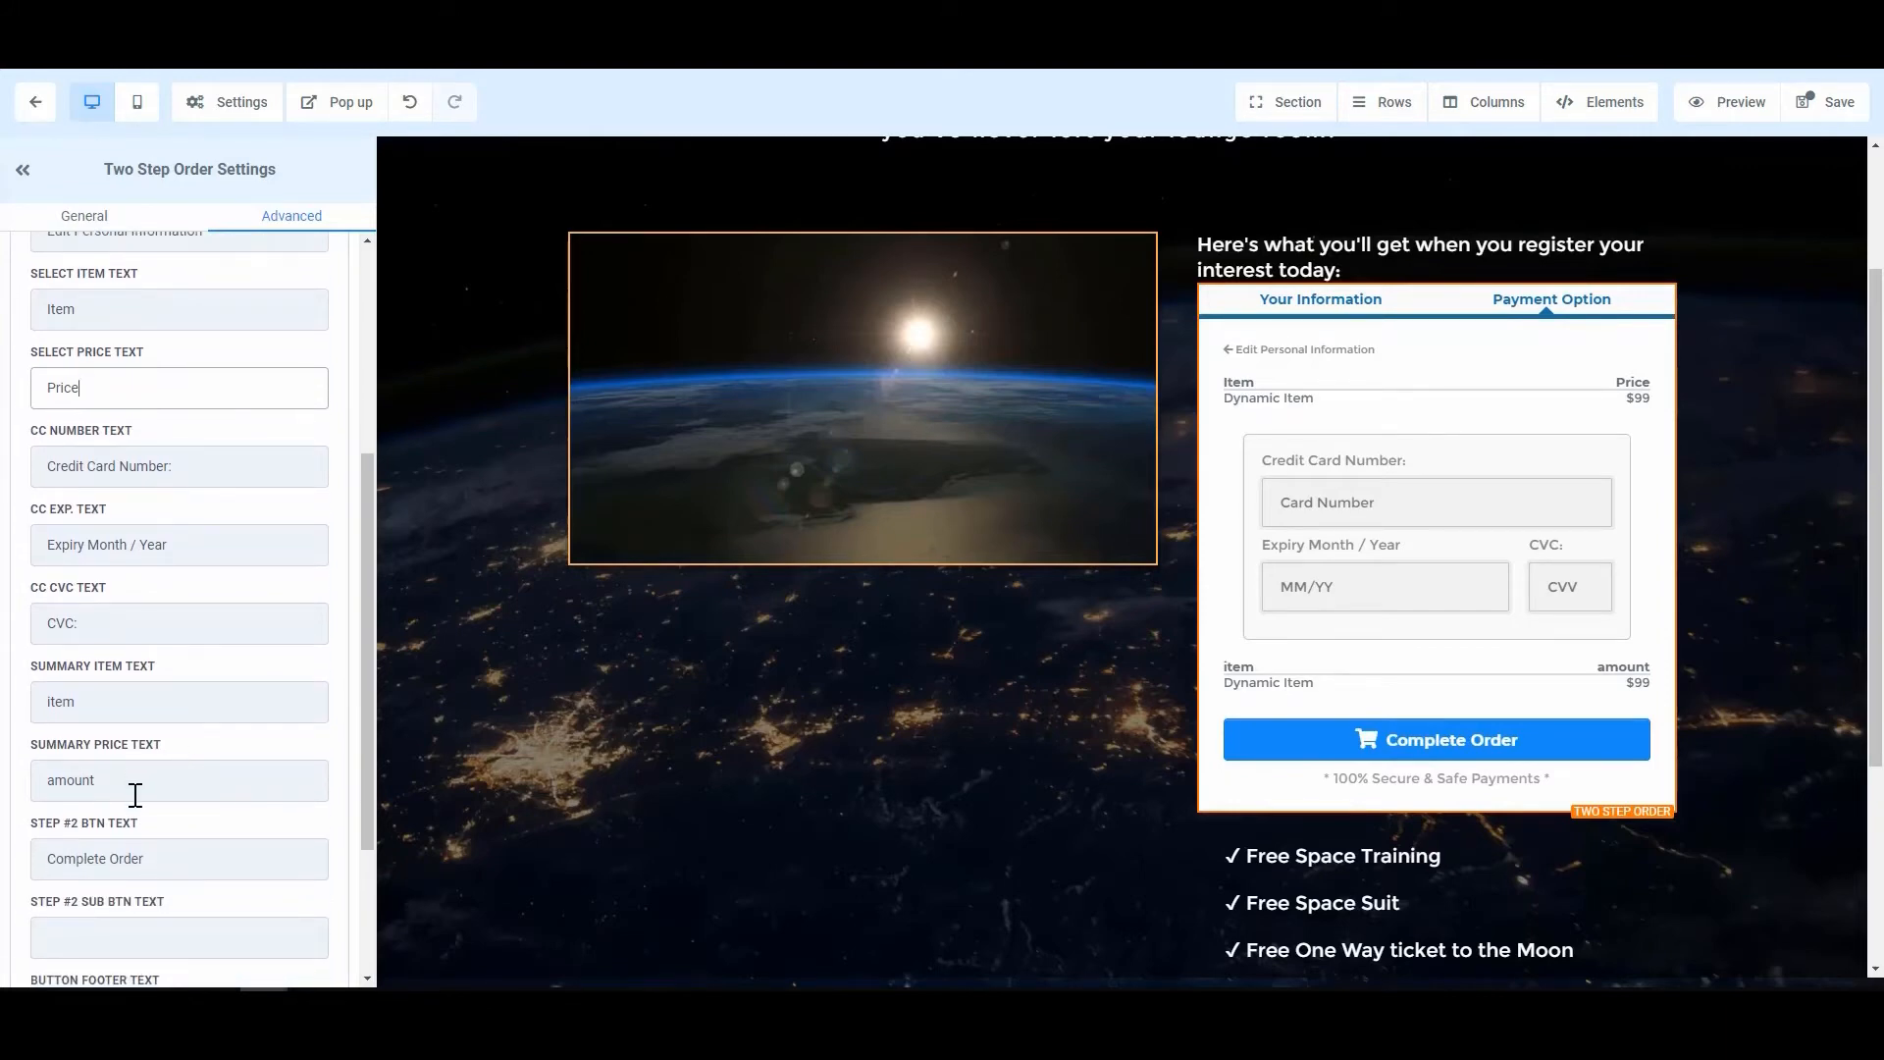
pyautogui.click(49, 783)
pyautogui.press('Delete')
pyautogui.write('A')
pyautogui.press('Delete')
pyautogui.press('Delete')
pyautogui.press('Delete')
pyautogui.press('Delete')
pyautogui.press('Delete')
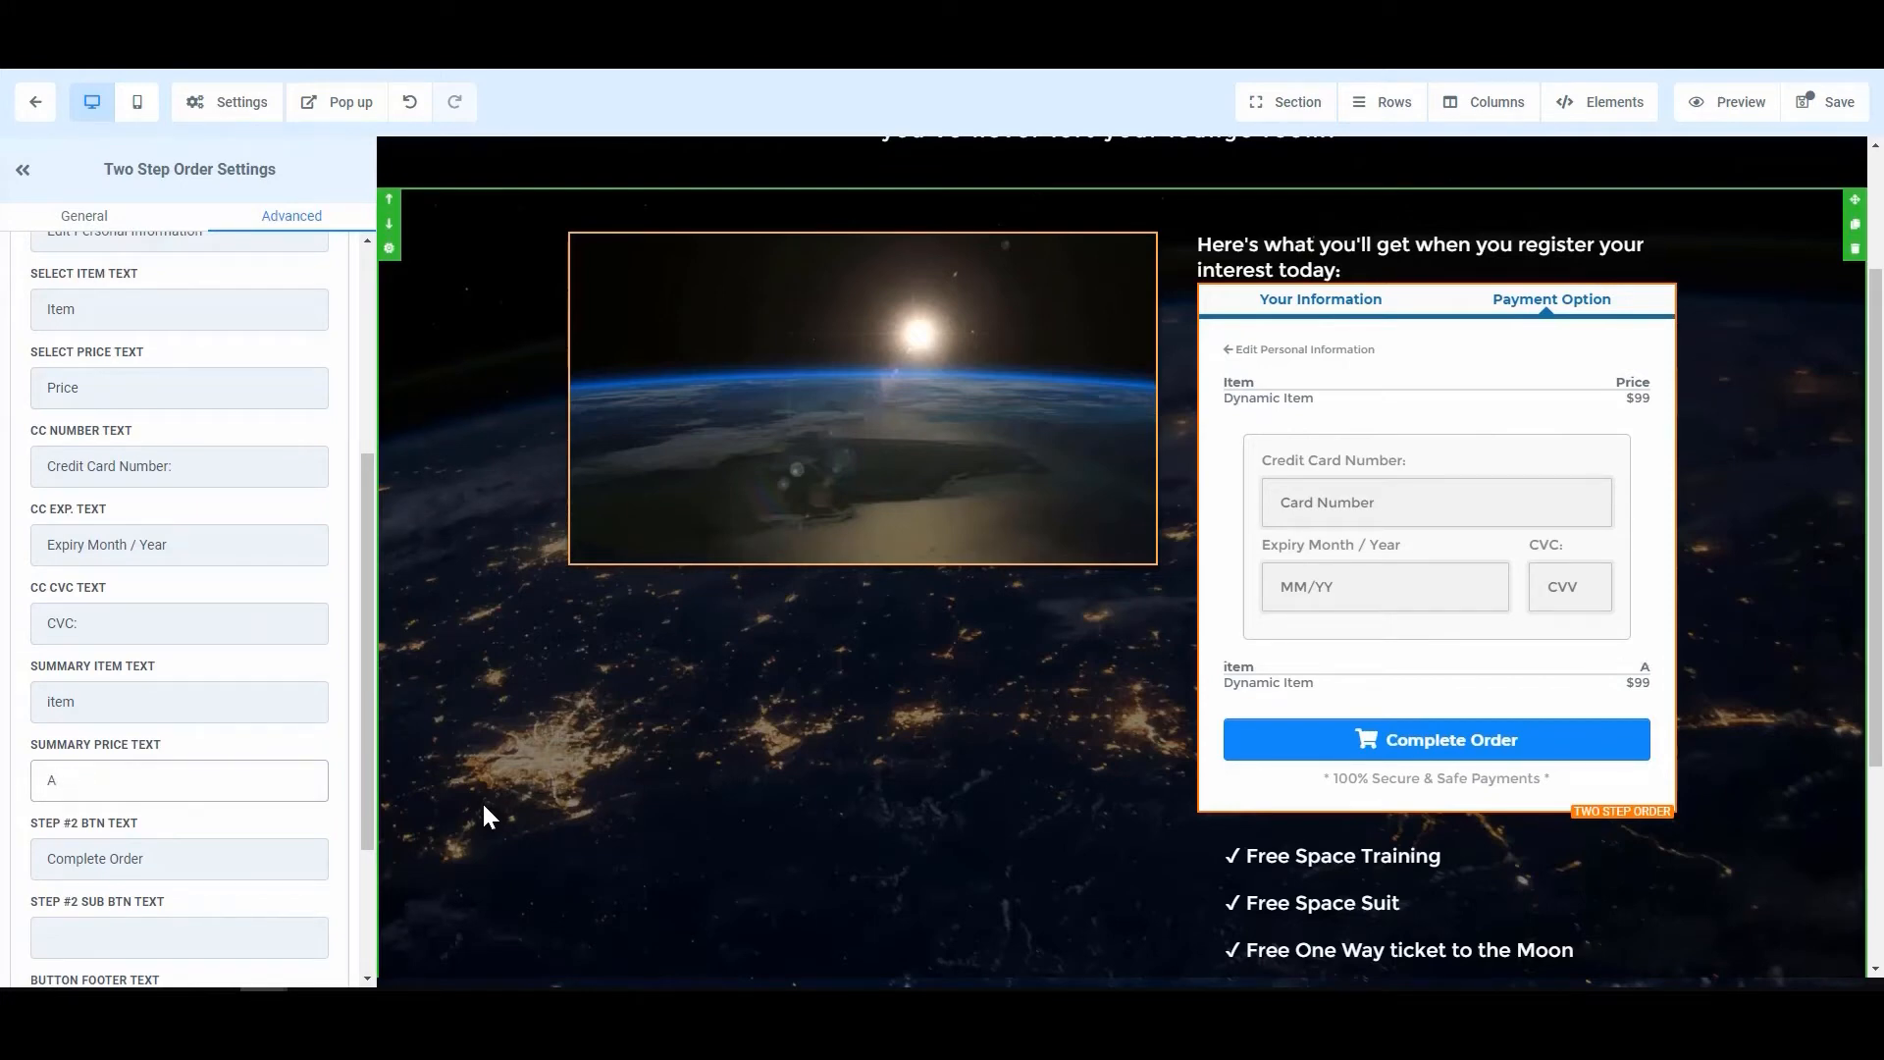
pyautogui.write('Price')
pyautogui.write('Amount')
pyautogui.click(76, 701)
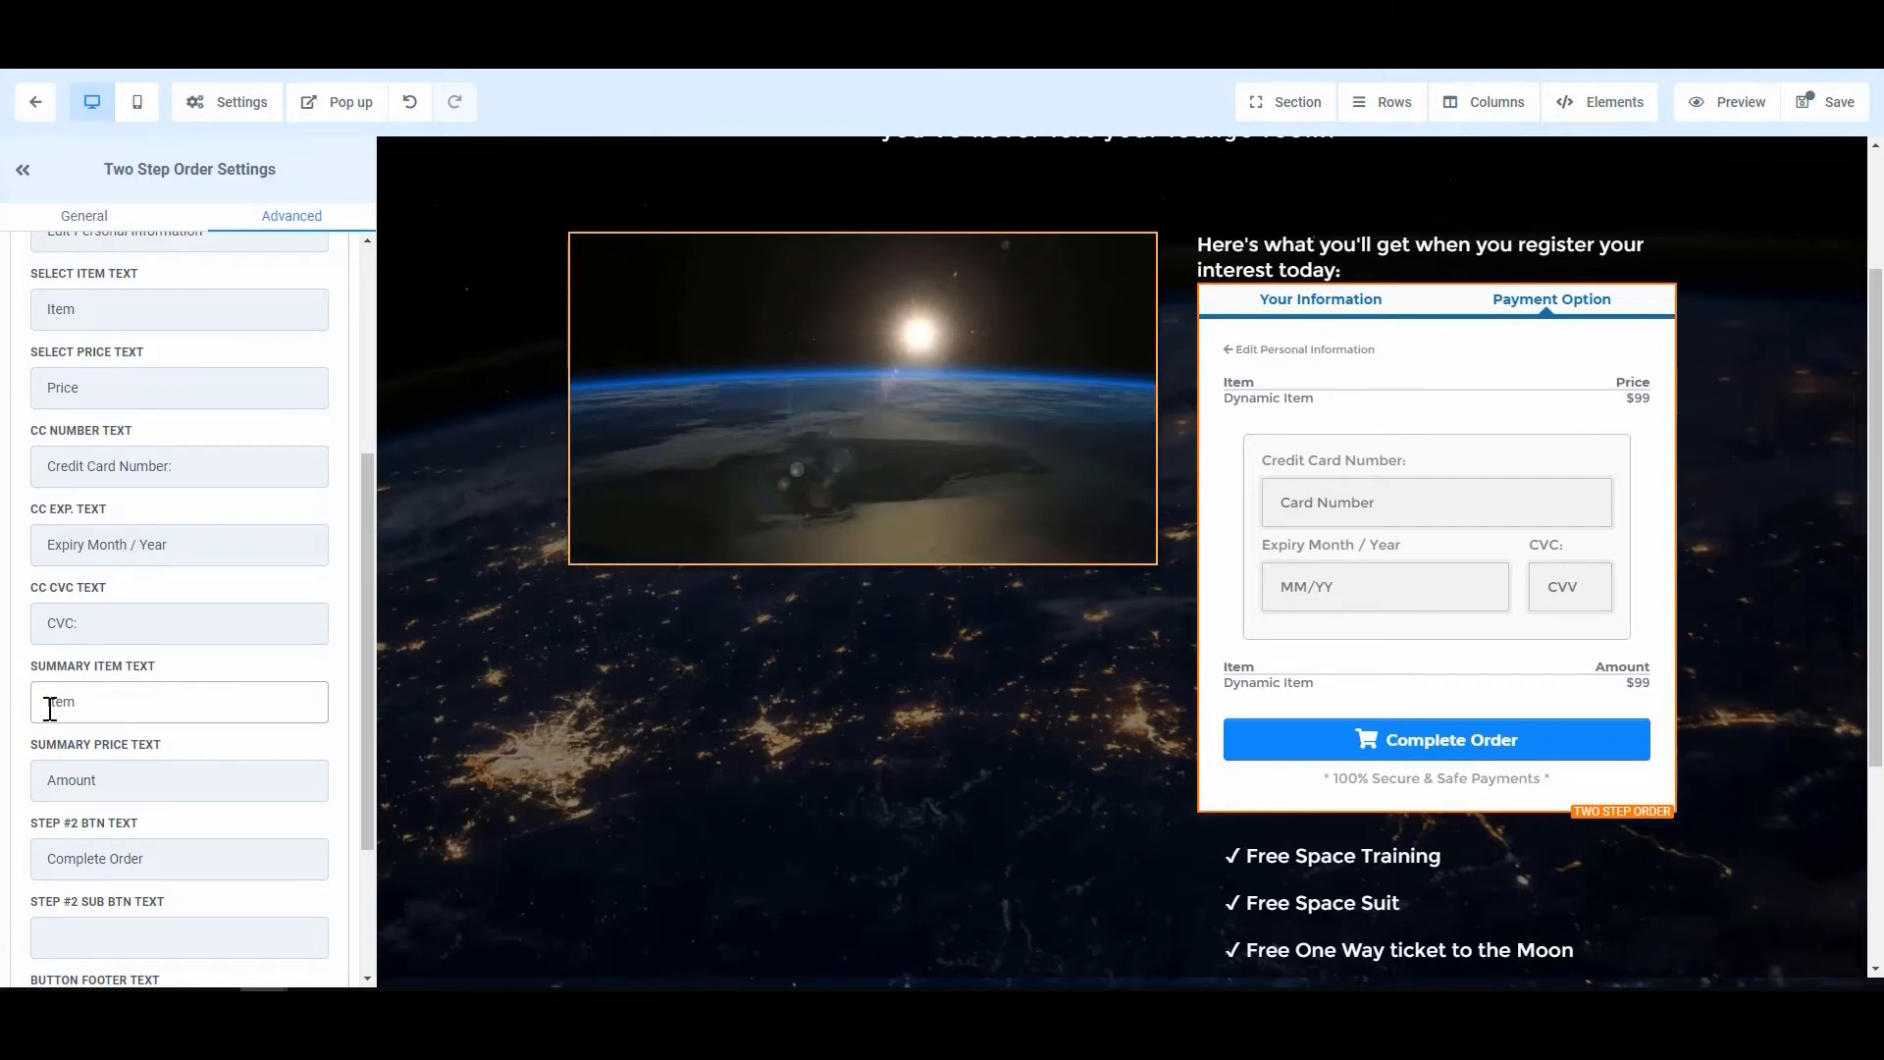
pyautogui.scroll(-1, 104, 833)
pyautogui.click(157, 761)
pyautogui.doubleClick(157, 761)
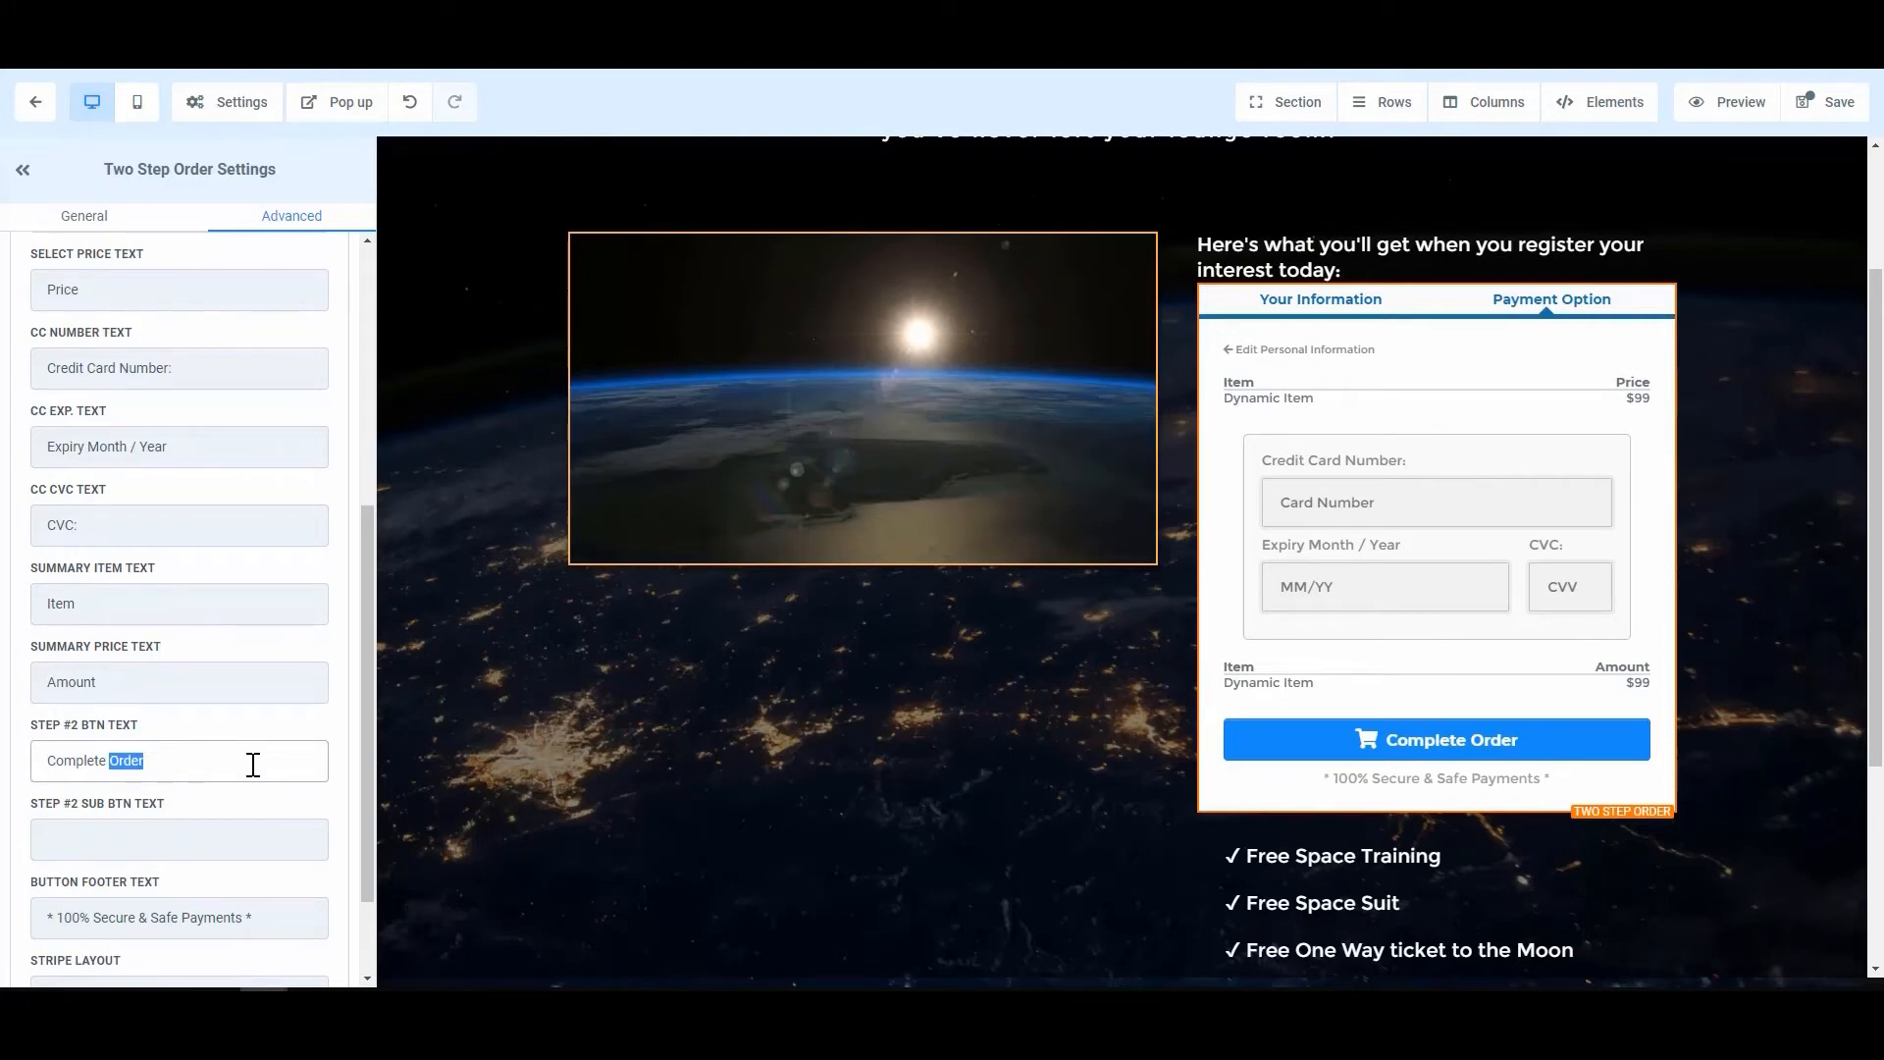
pyautogui.press('BackSpace')
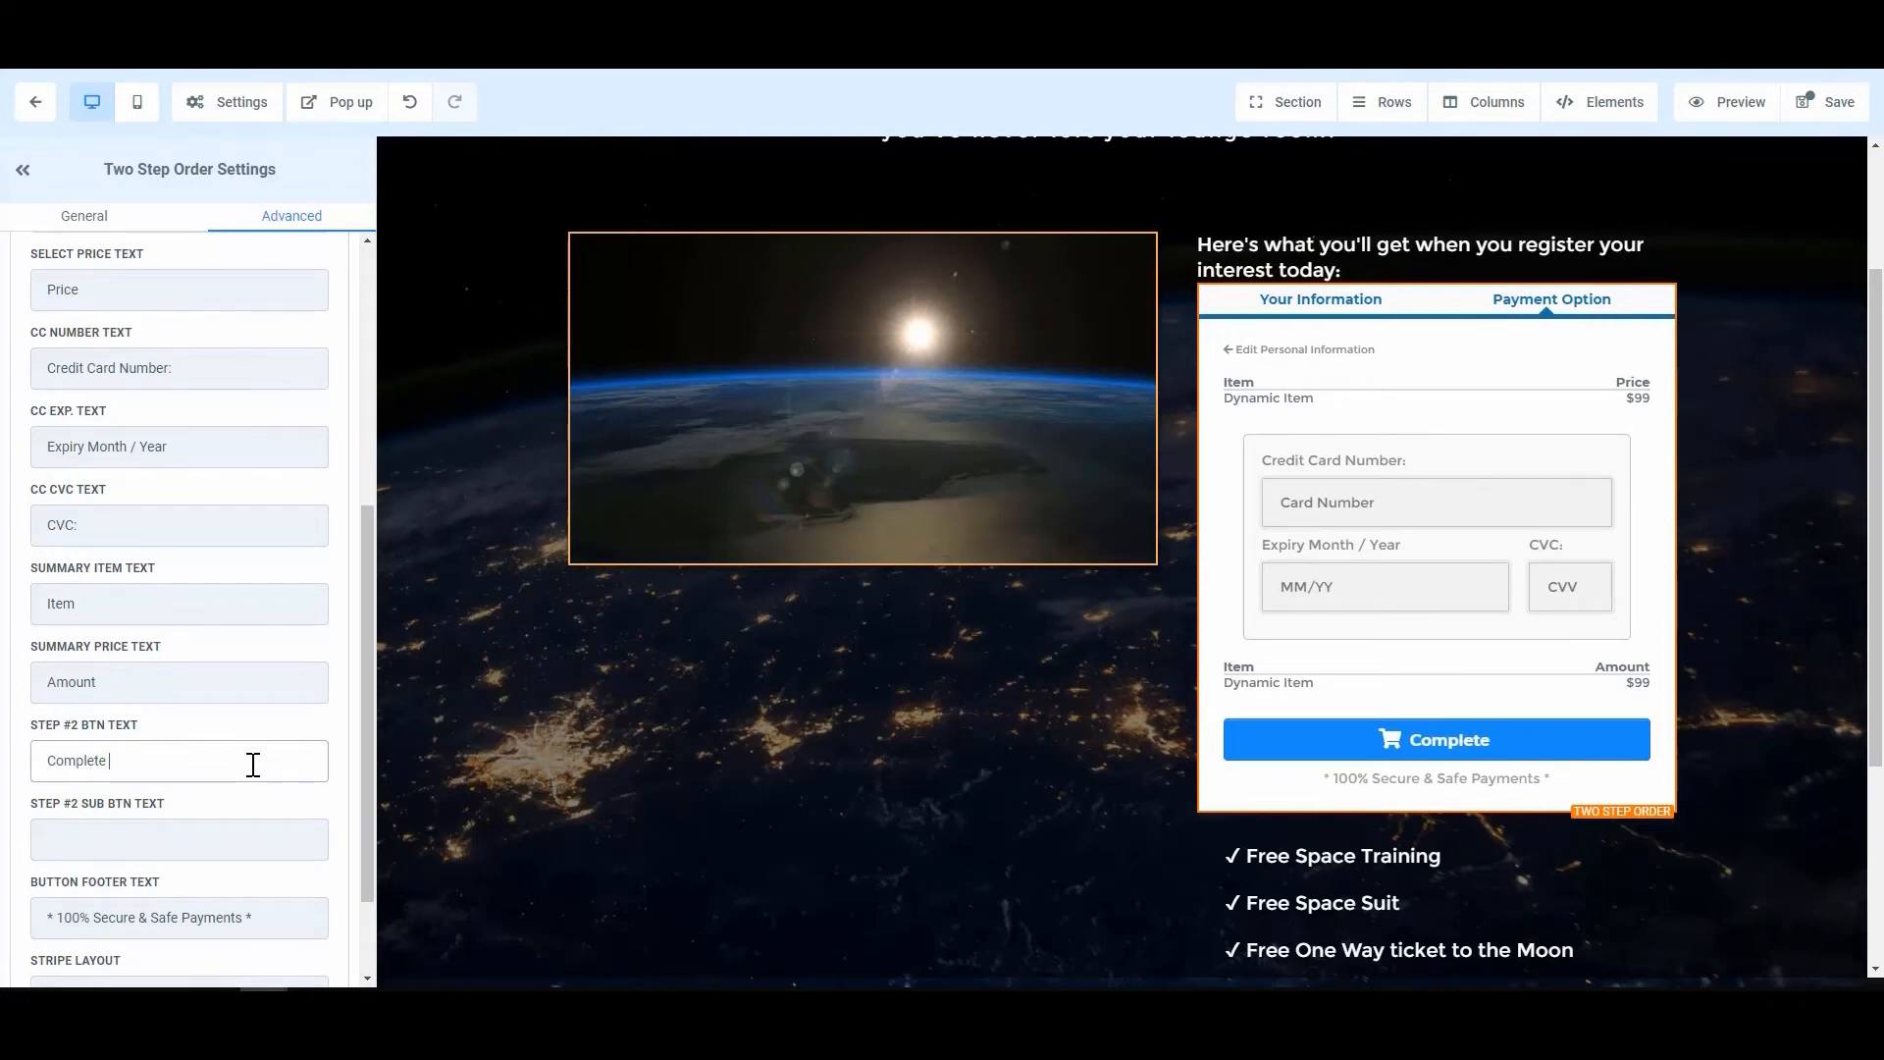
pyautogui.hotkey('ctrl', 'a')
pyautogui.press('BackSpace')
pyautogui.write('Submti')
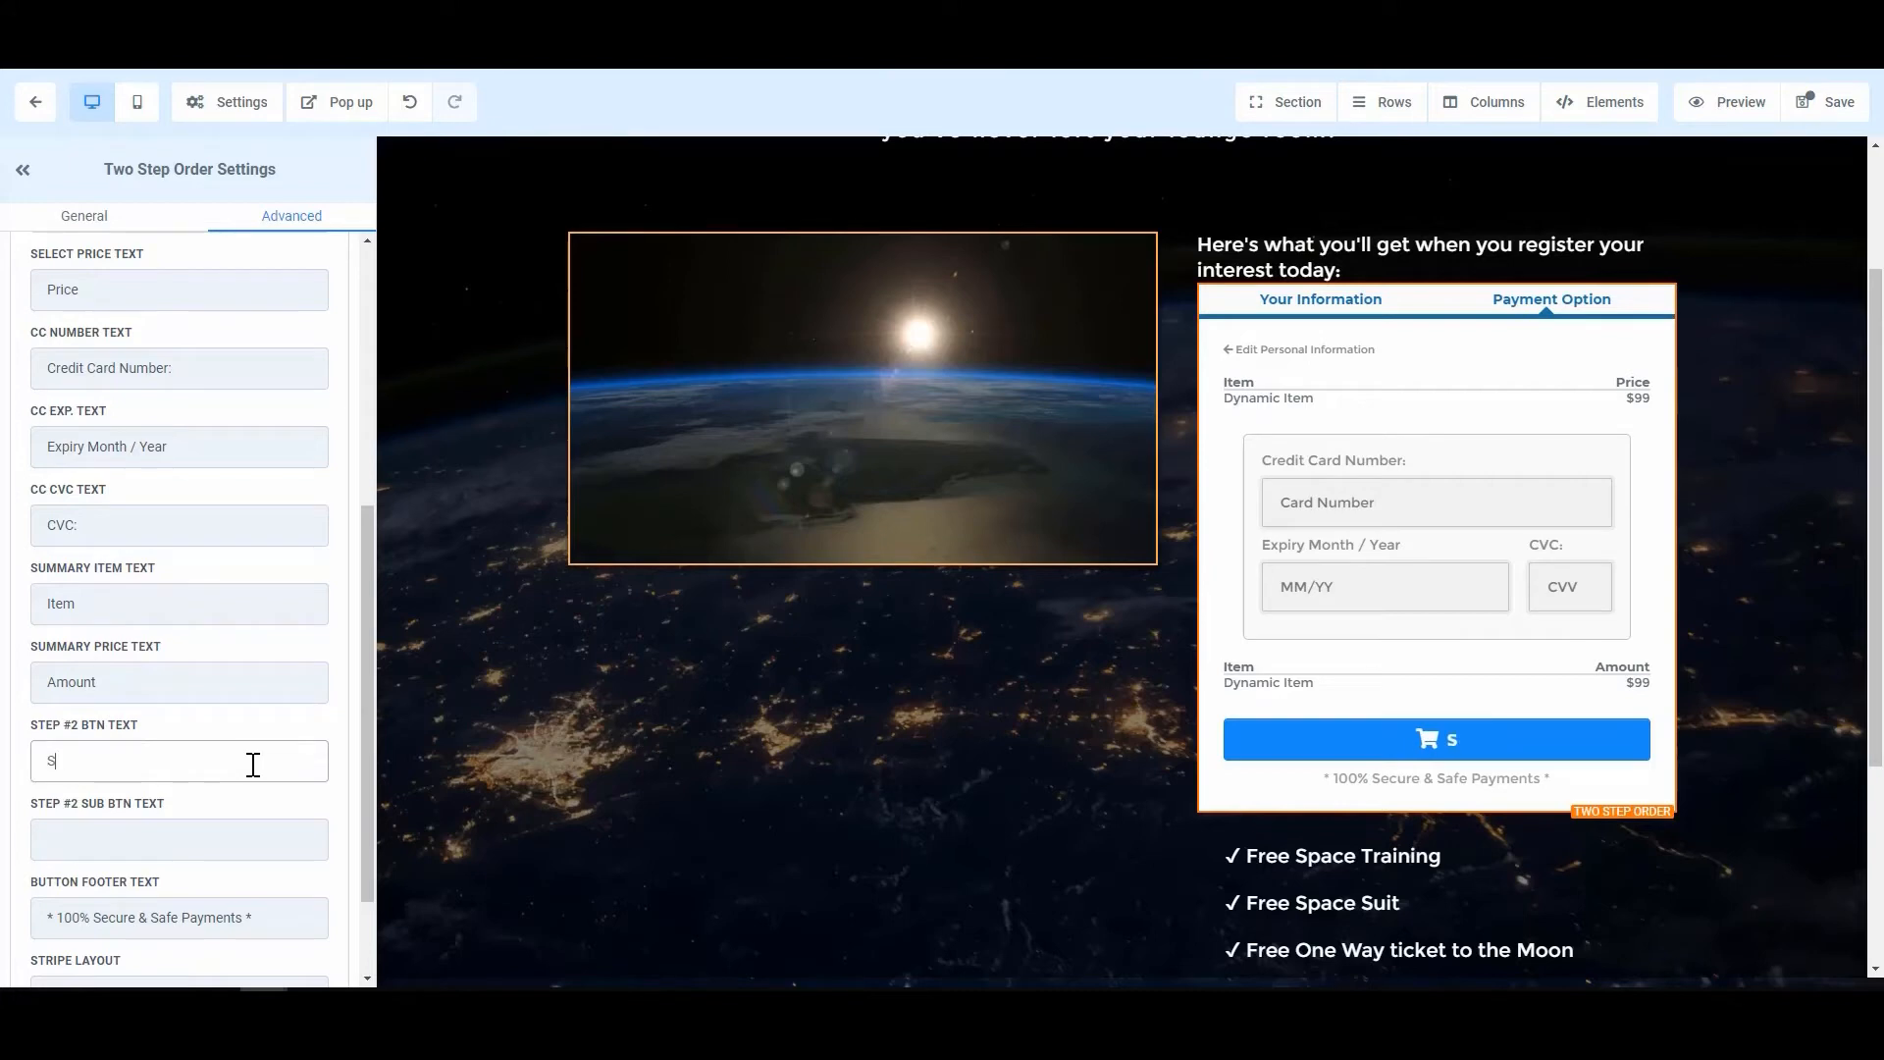
pyautogui.hotkey('ctrl', 'a')
pyautogui.press('BackSpace')
pyautogui.write('com')
pyautogui.press('BackSpace')
pyautogui.press('BackSpace')
pyautogui.press('BackSpace')
pyautogui.write('complete Order')
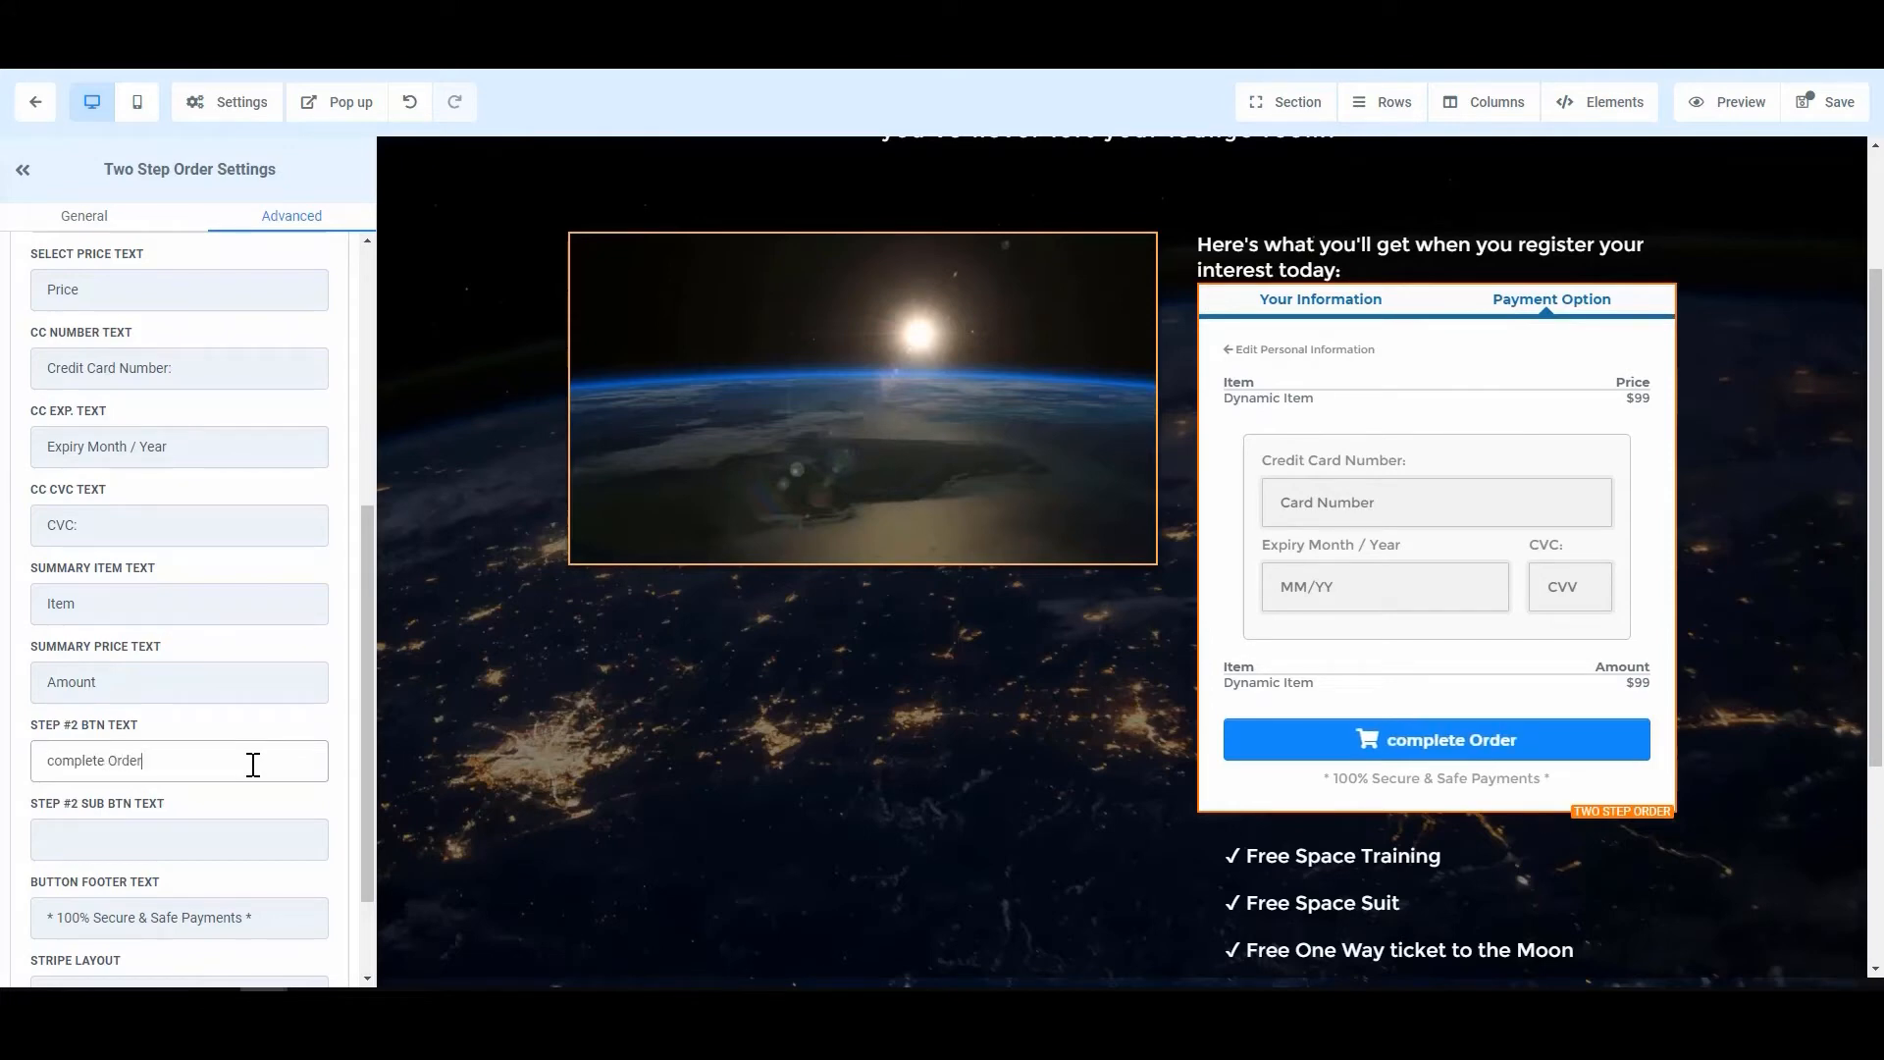
pyautogui.press('Home')
pyautogui.press('Delete')
pyautogui.write('C')
pyautogui.click(251, 840)
pyautogui.scroll(-1, 250, 840)
pyautogui.scroll(-2, 251, 840)
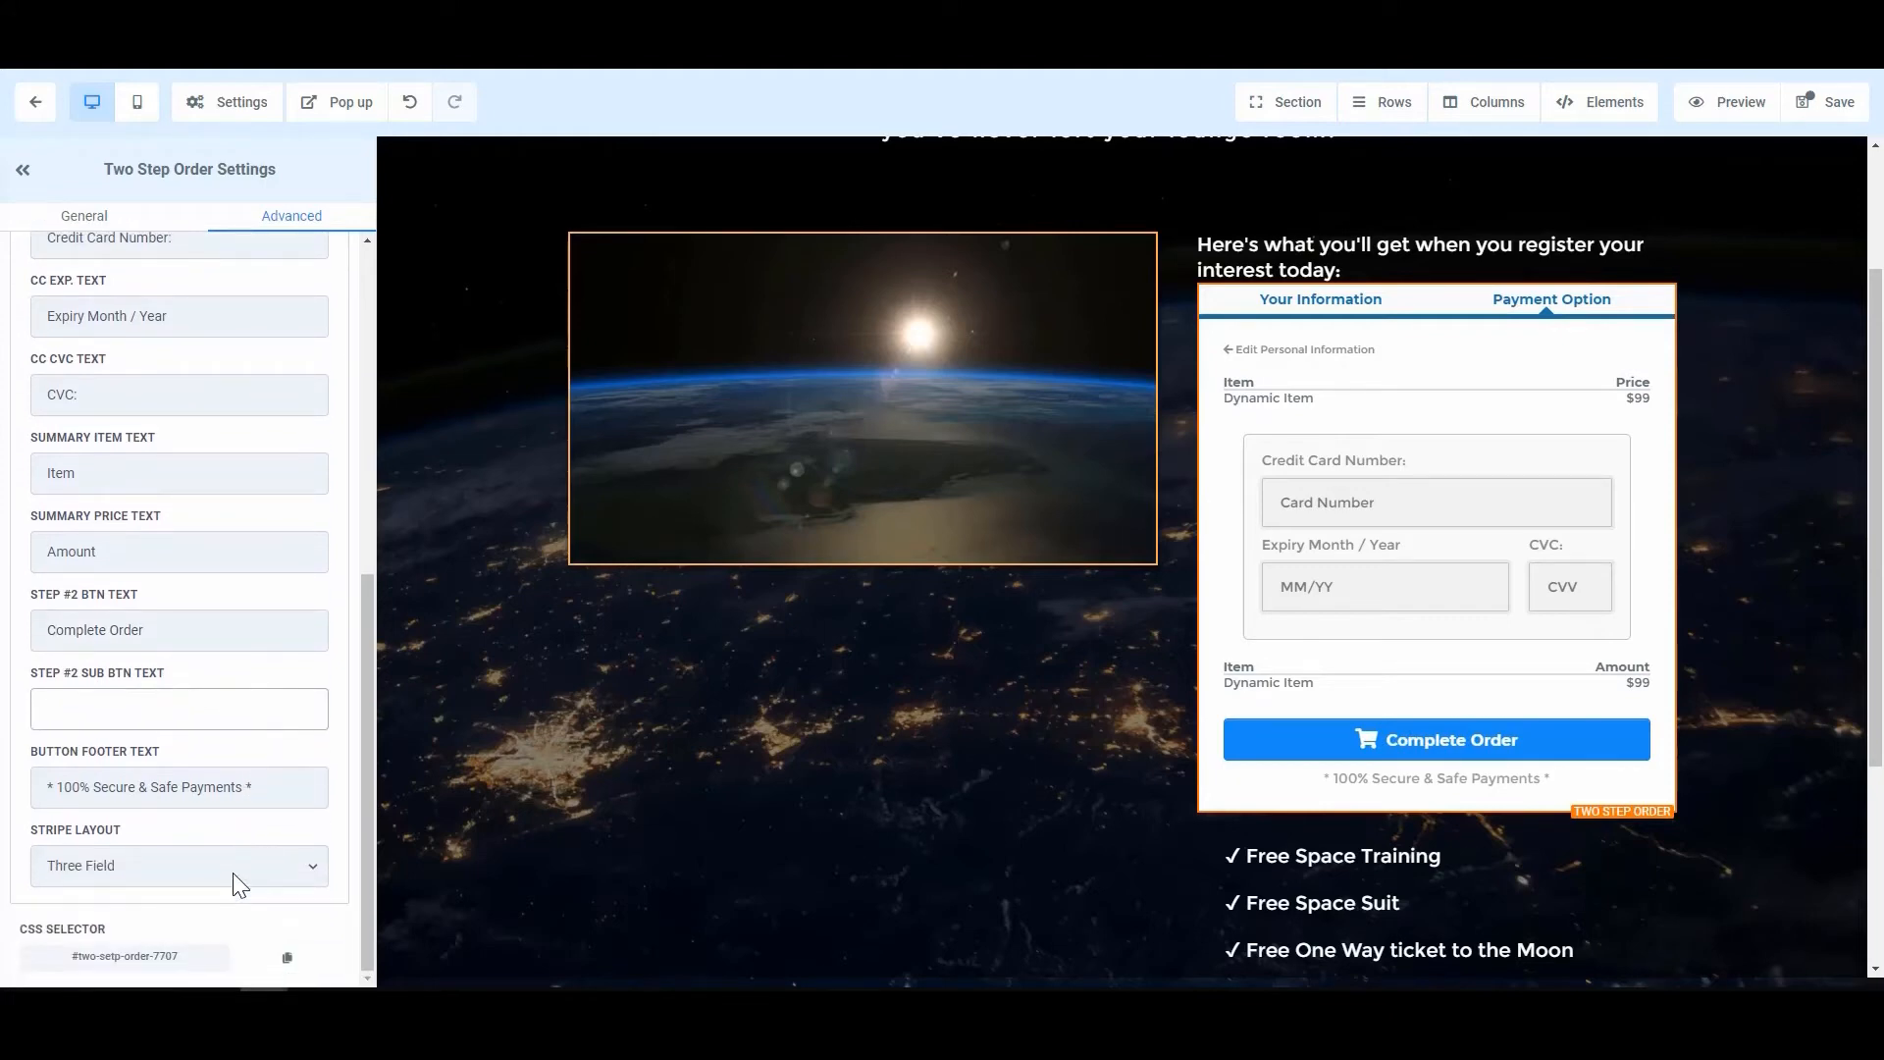
# Step: Try the One Field Stripe layout, revert to Three Field, then show Step #1
pyautogui.click(233, 873)
pyautogui.click(235, 860)
pyautogui.click(167, 869)
pyautogui.click(167, 911)
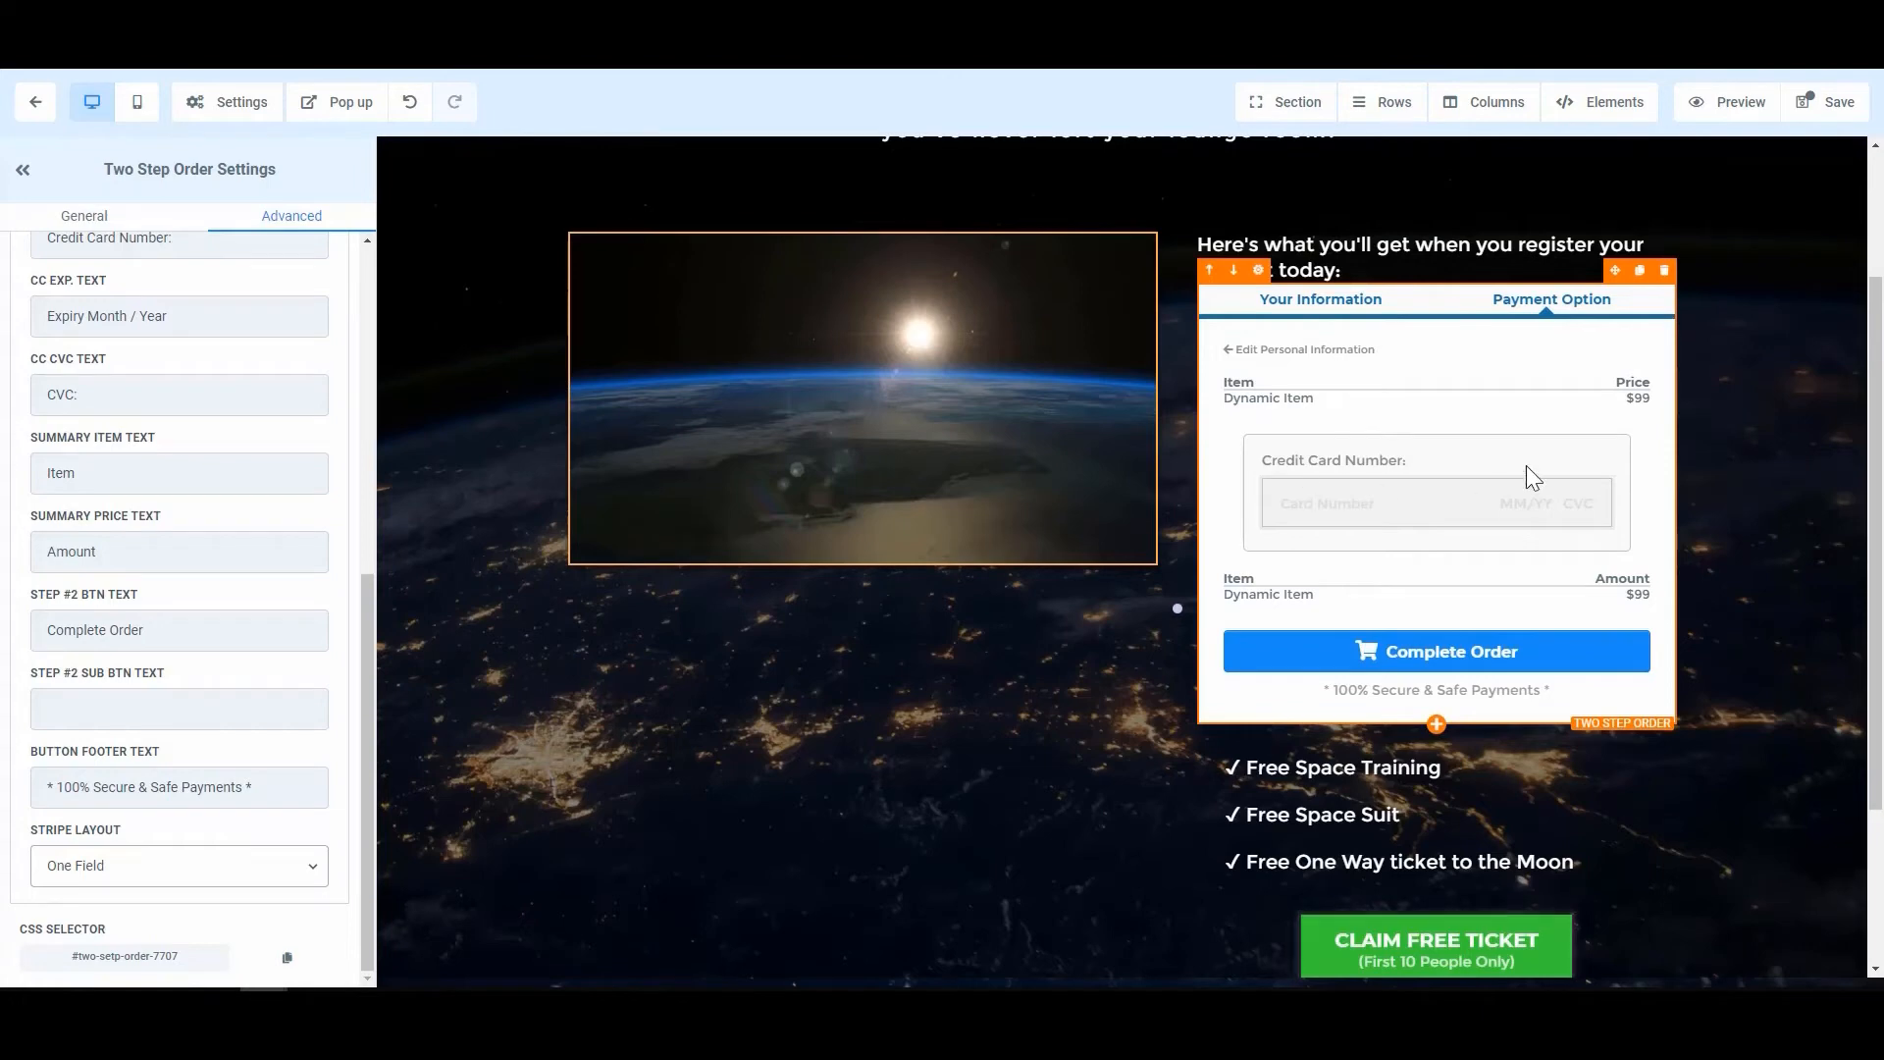
pyautogui.click(144, 864)
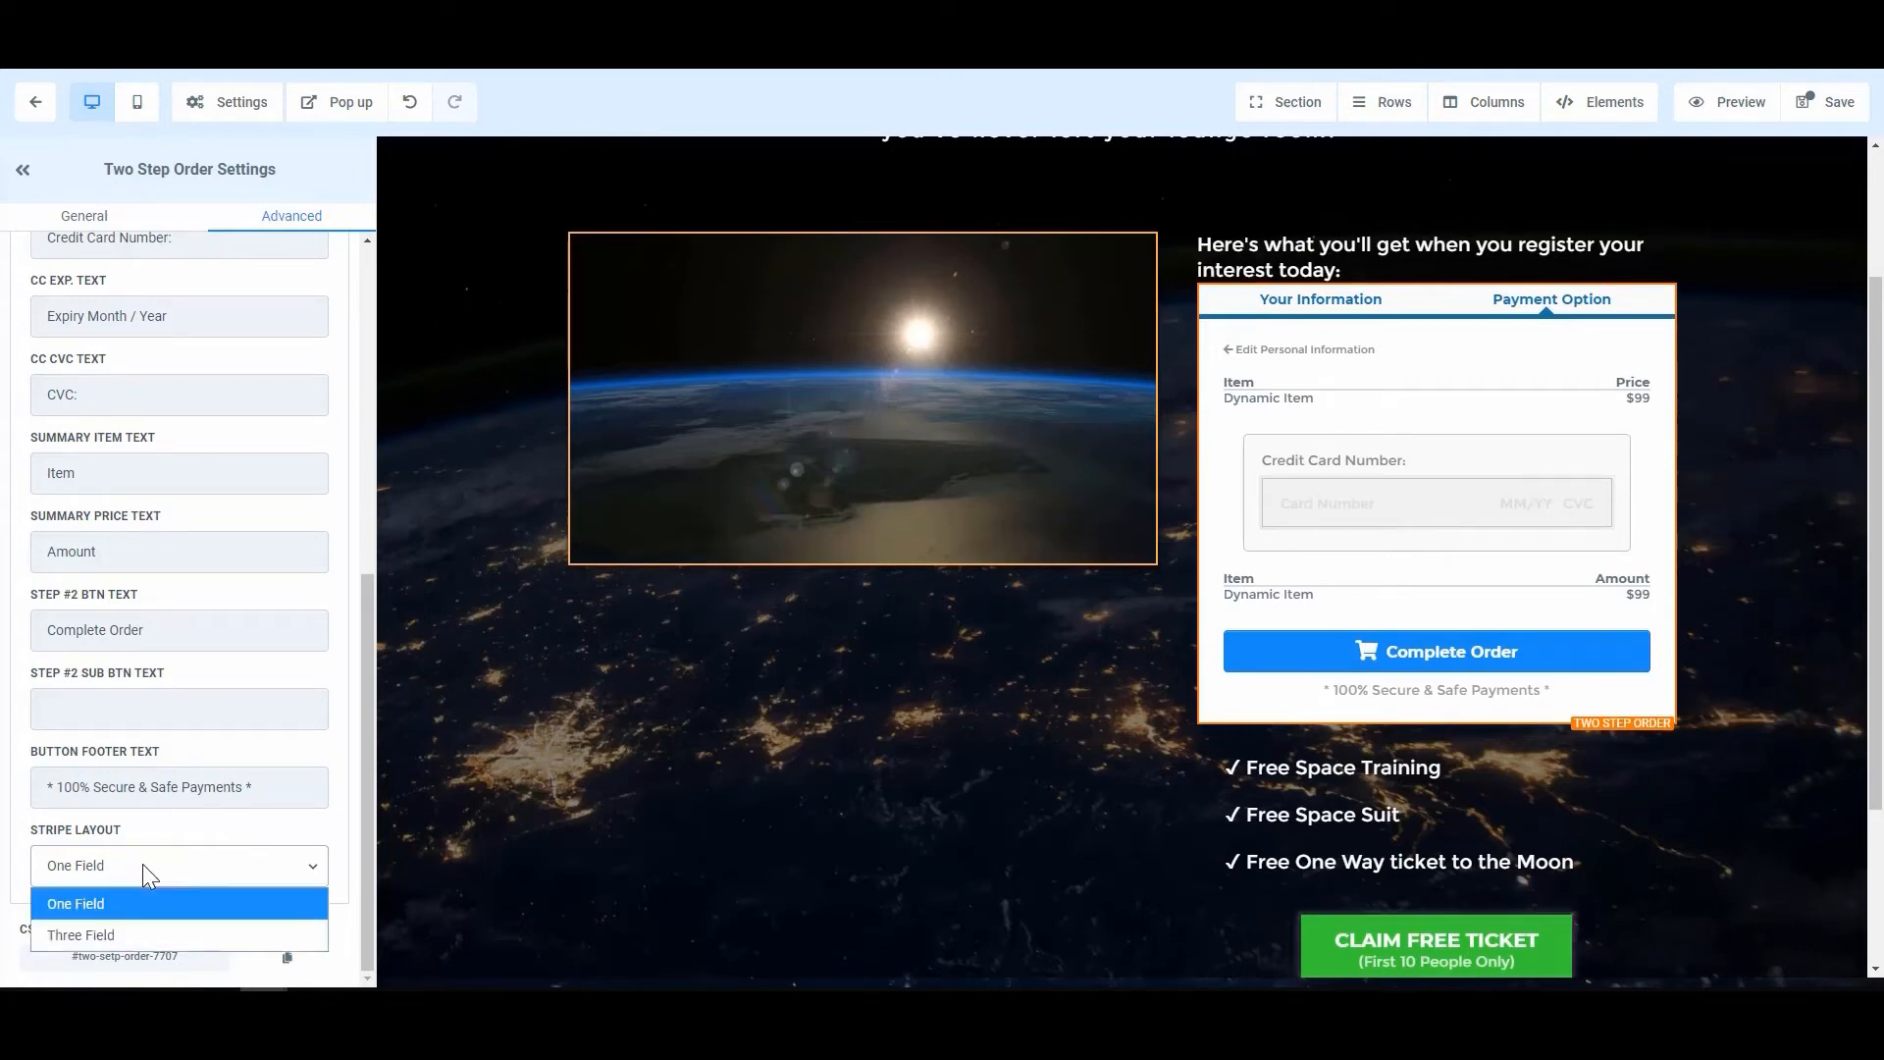
pyautogui.click(91, 937)
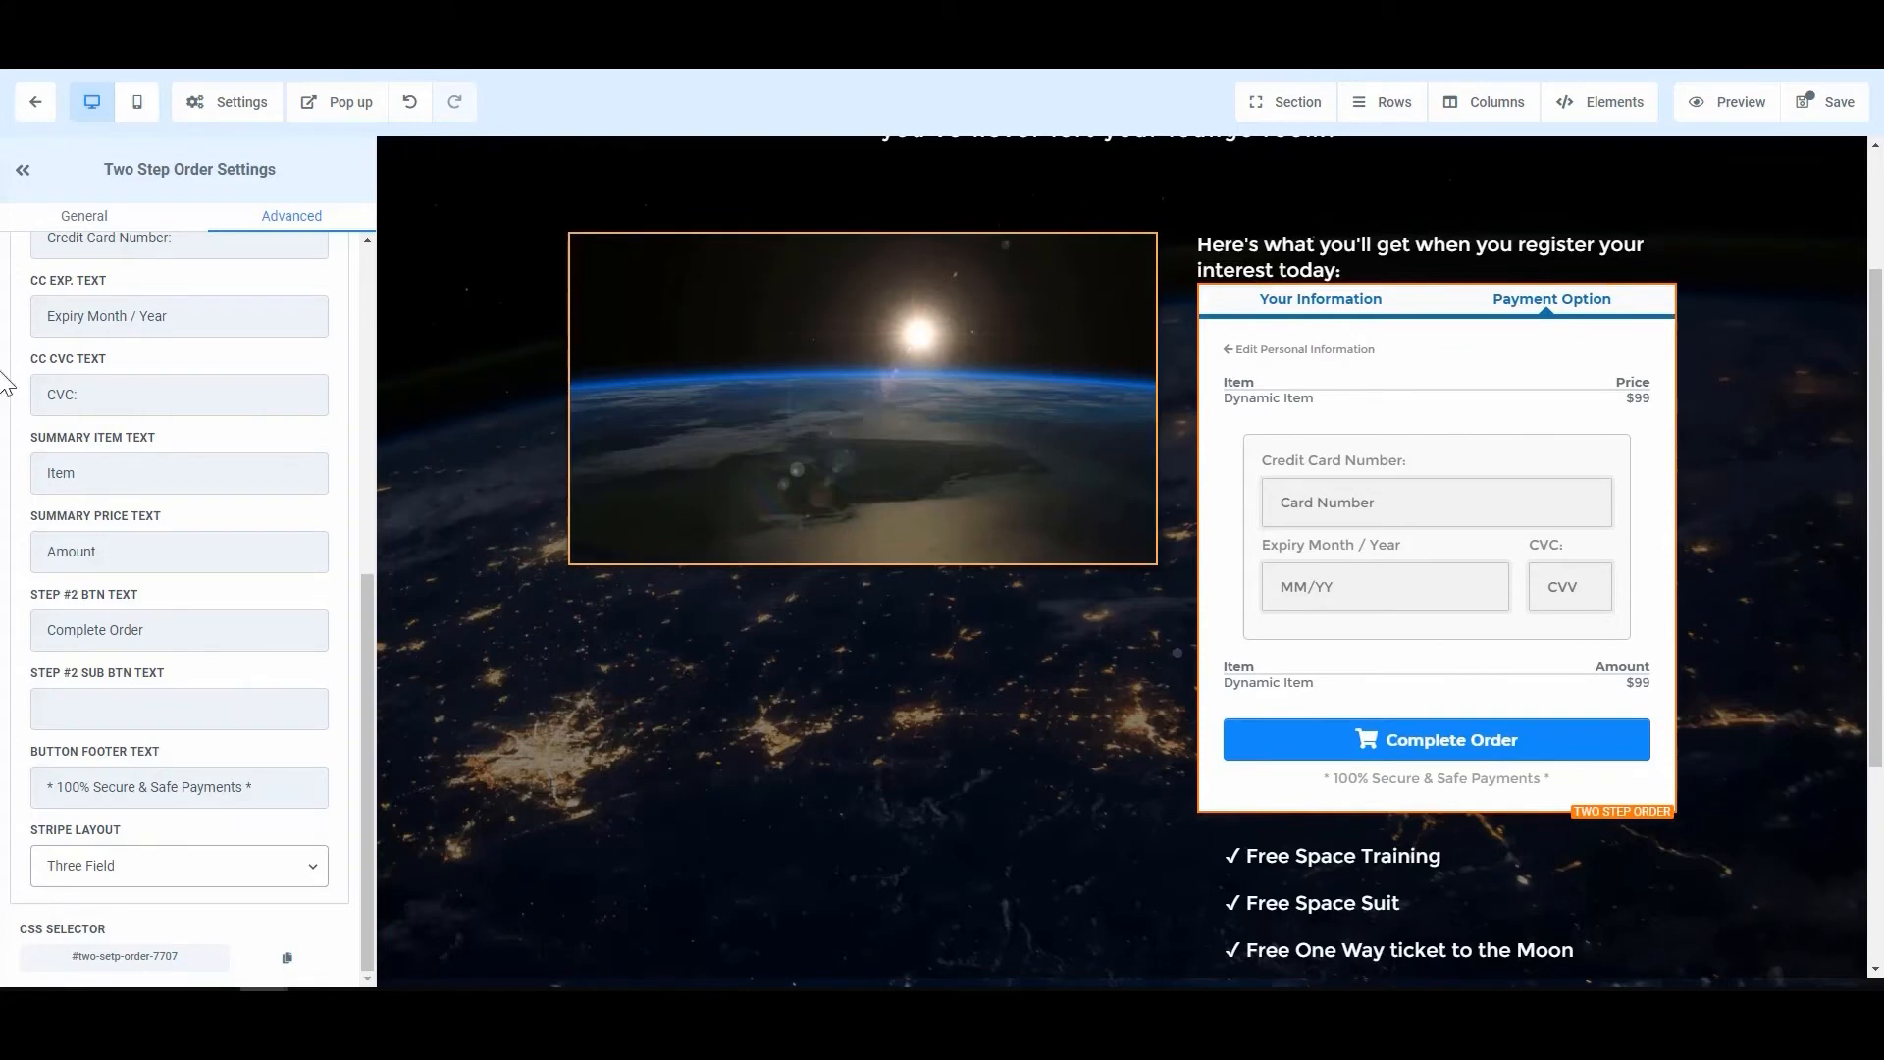
pyautogui.scroll(15, 110, 330)
pyautogui.click(110, 392)
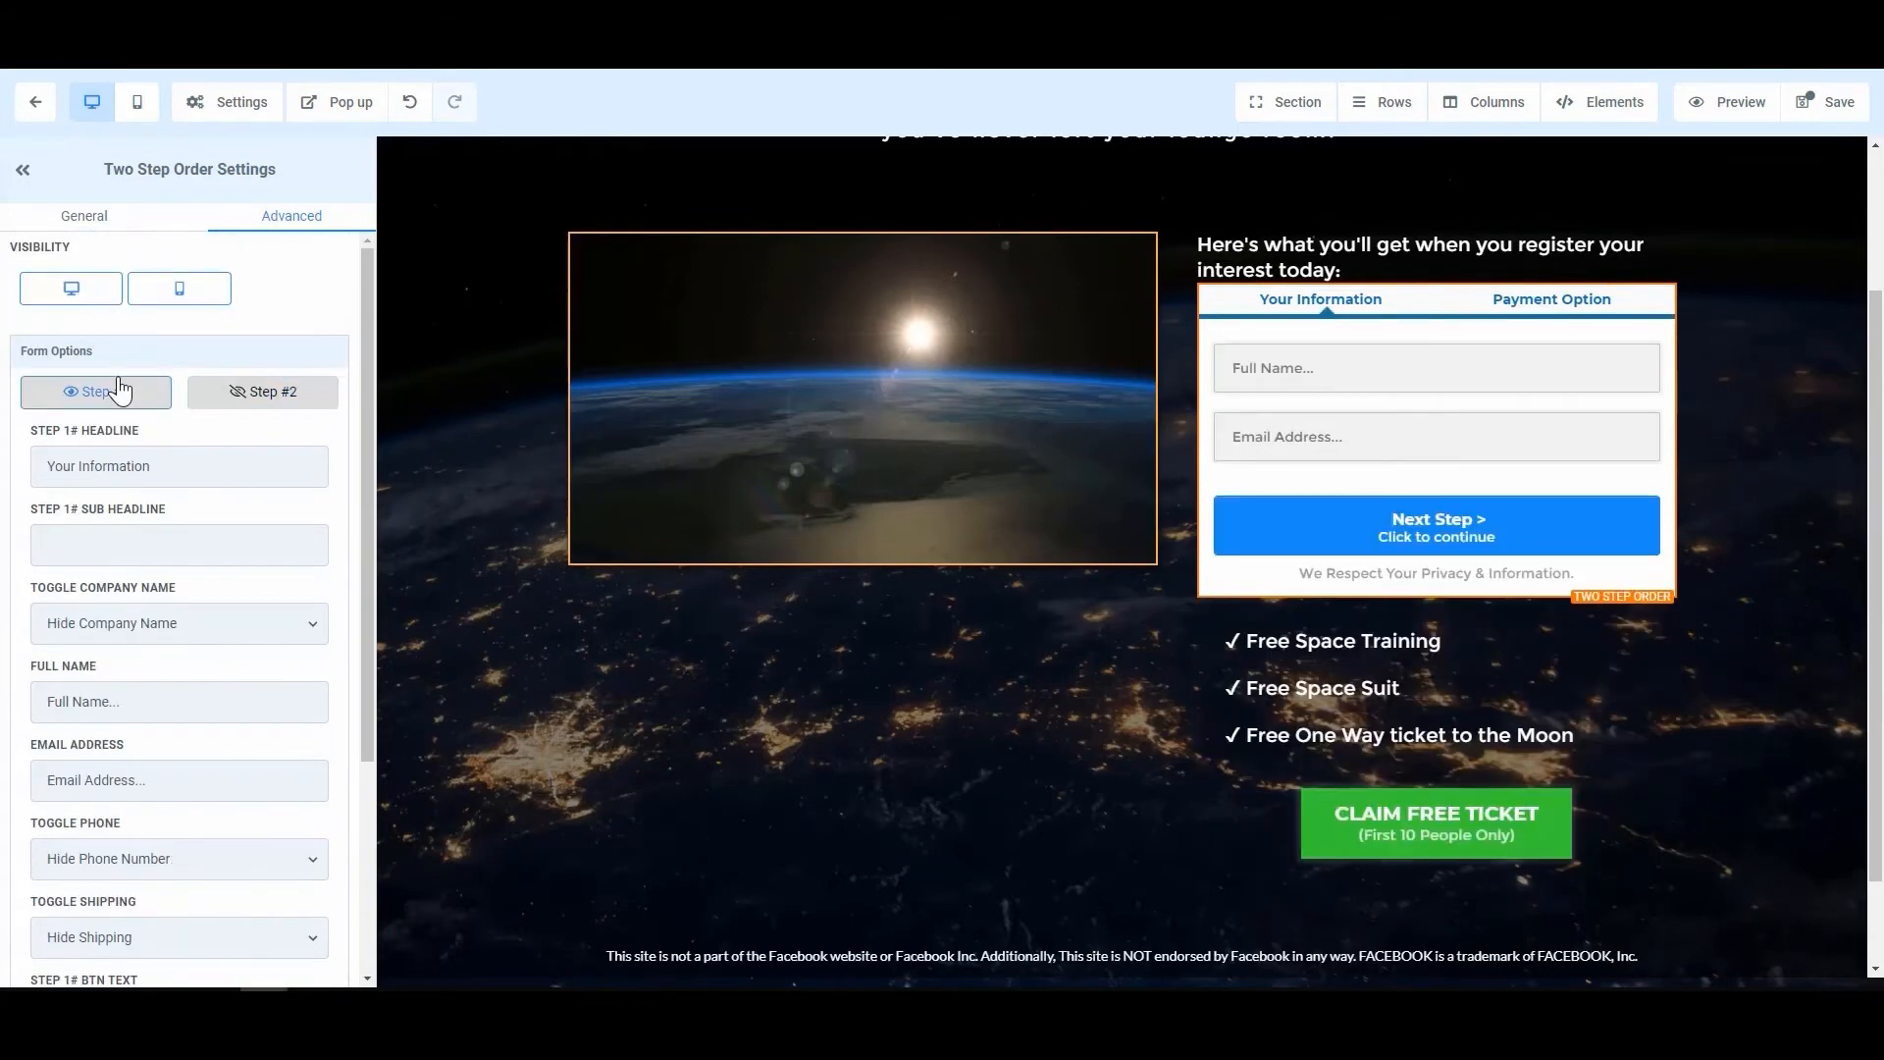
# Step: Switch the form preview between Step #1 and Step #2, ending on Your Information
pyautogui.click(260, 393)
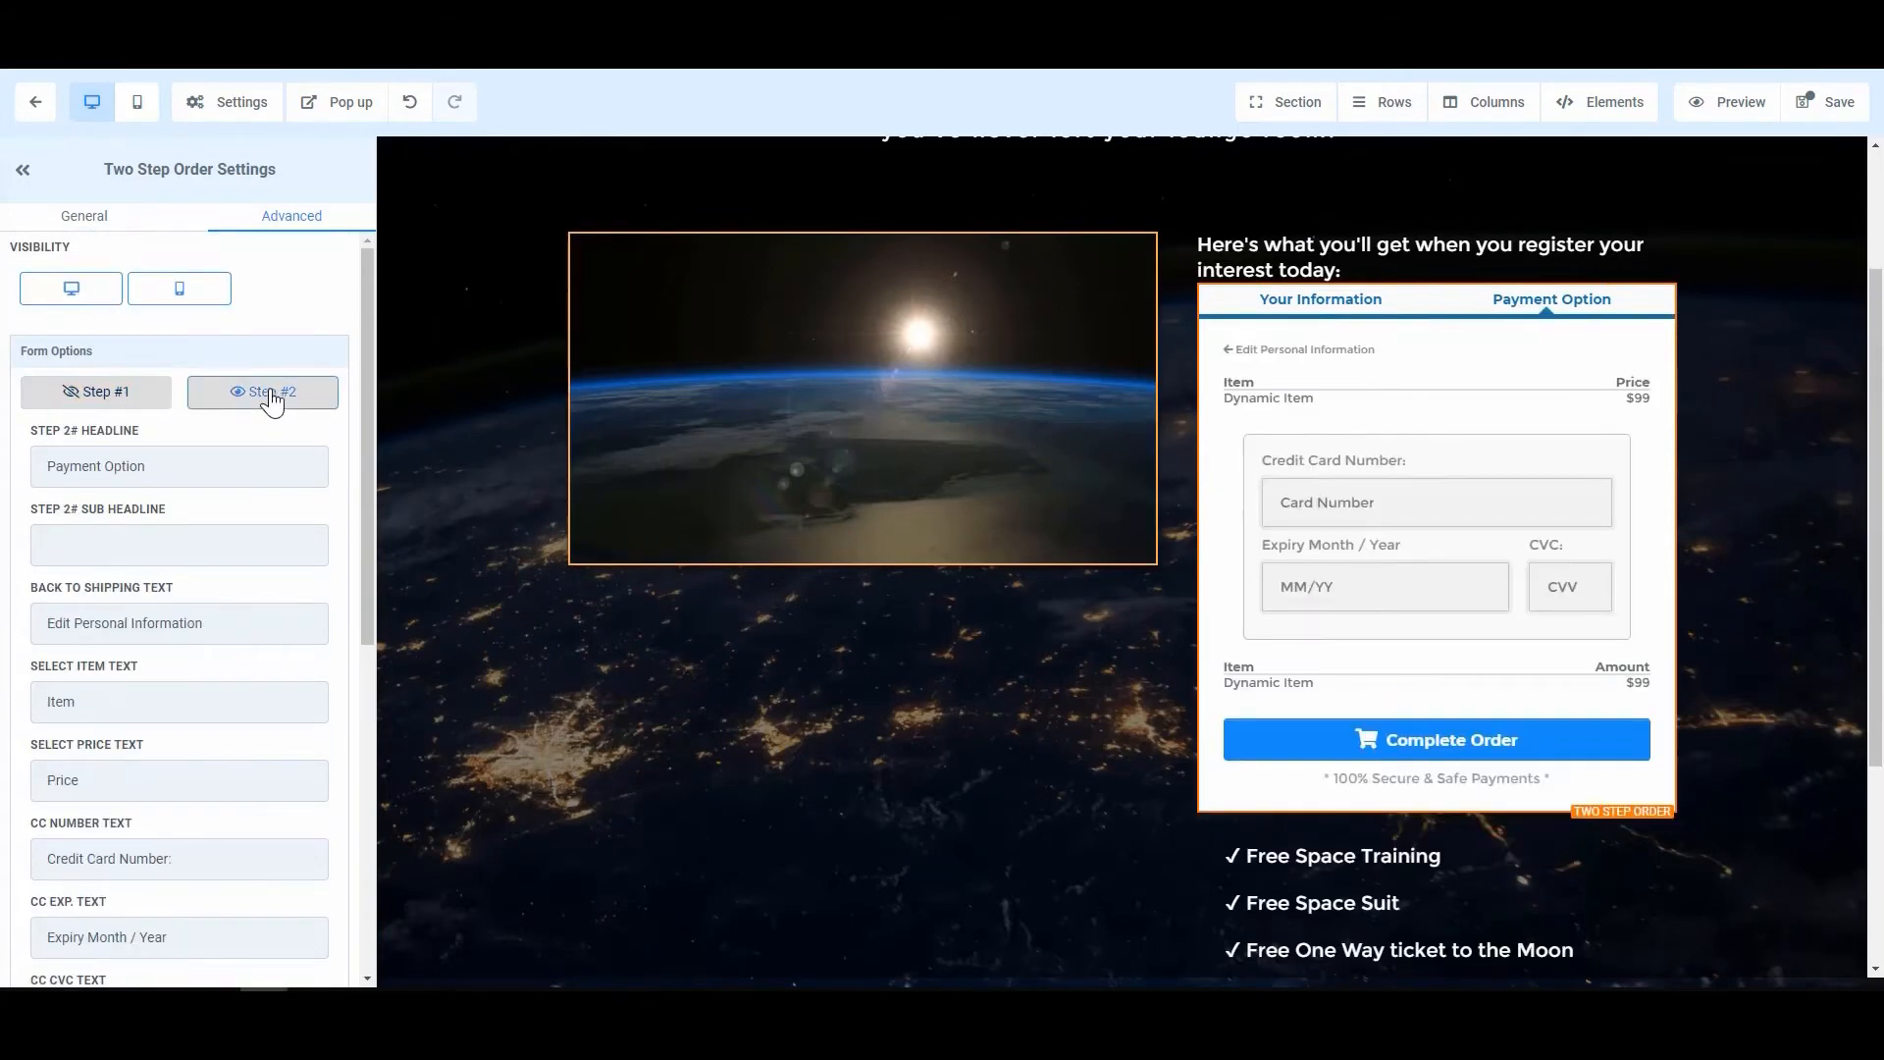
pyautogui.click(93, 400)
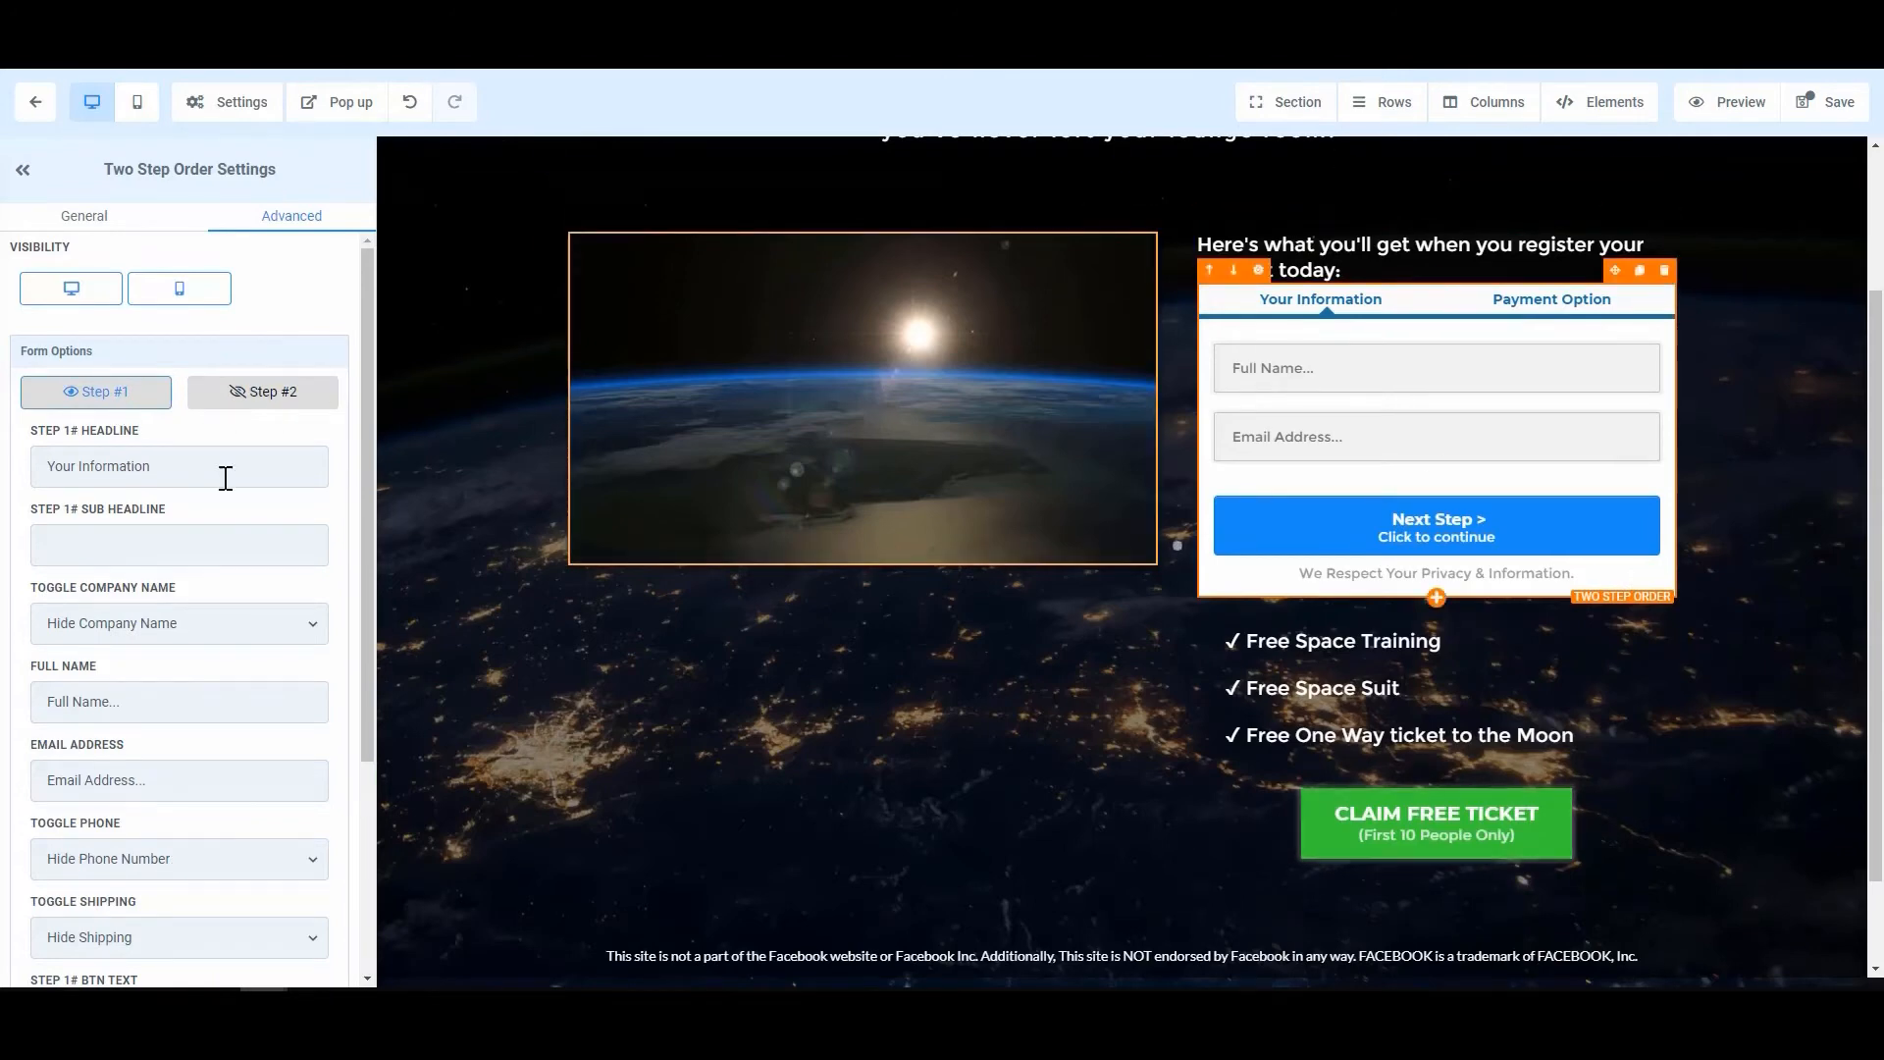
pyautogui.scroll(-3, 173, 685)
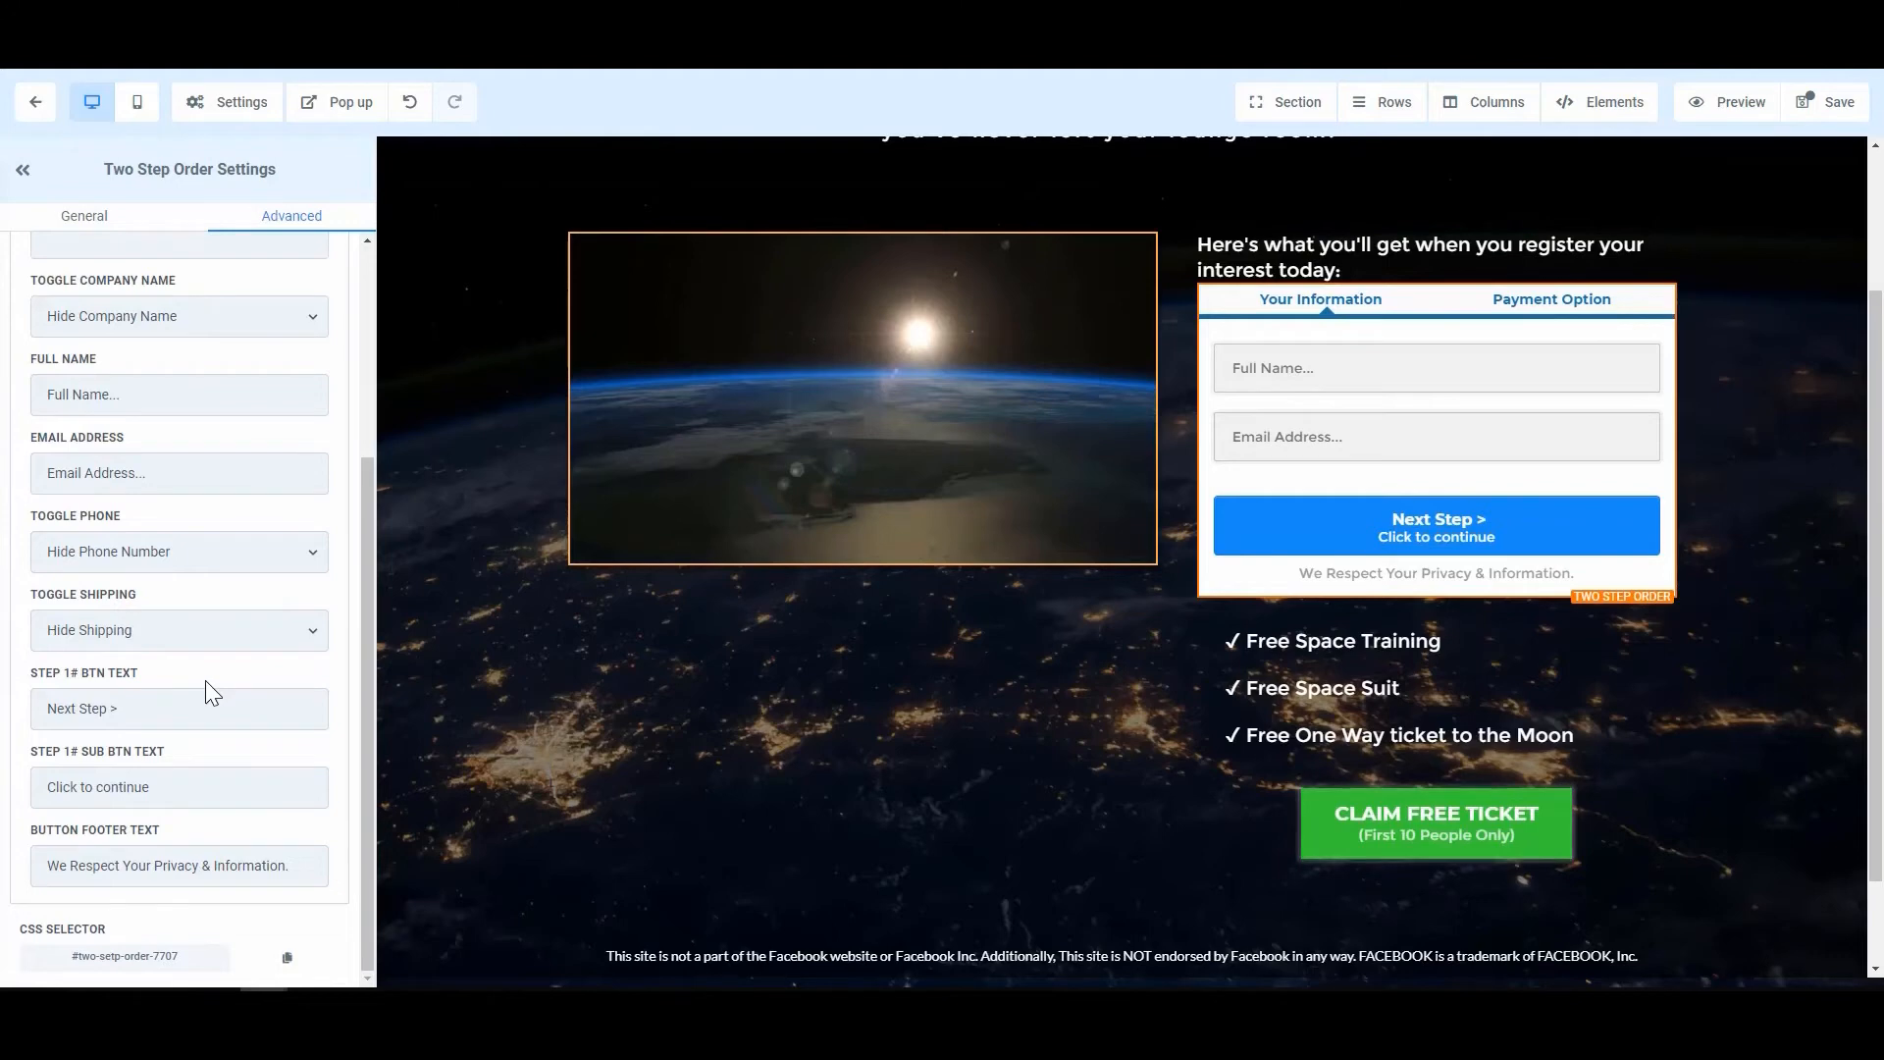
pyautogui.scroll(3, 210, 680)
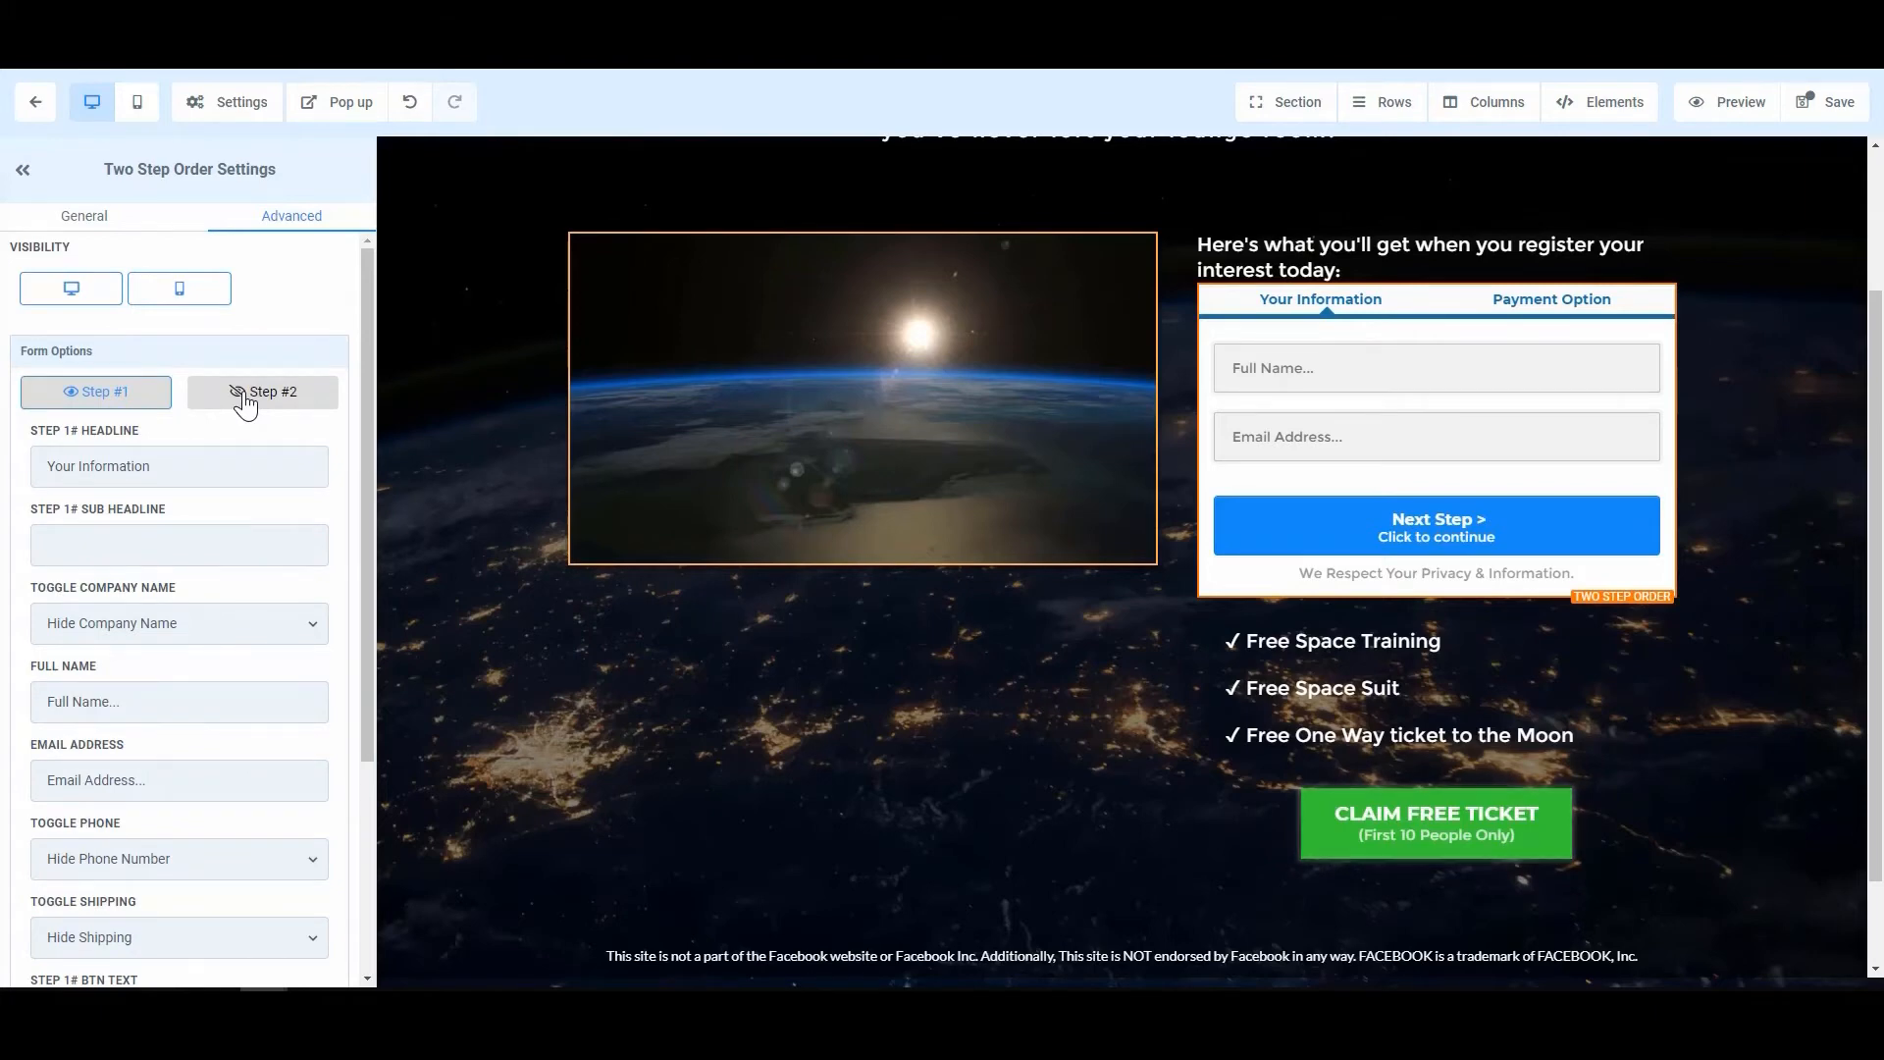
pyautogui.click(245, 398)
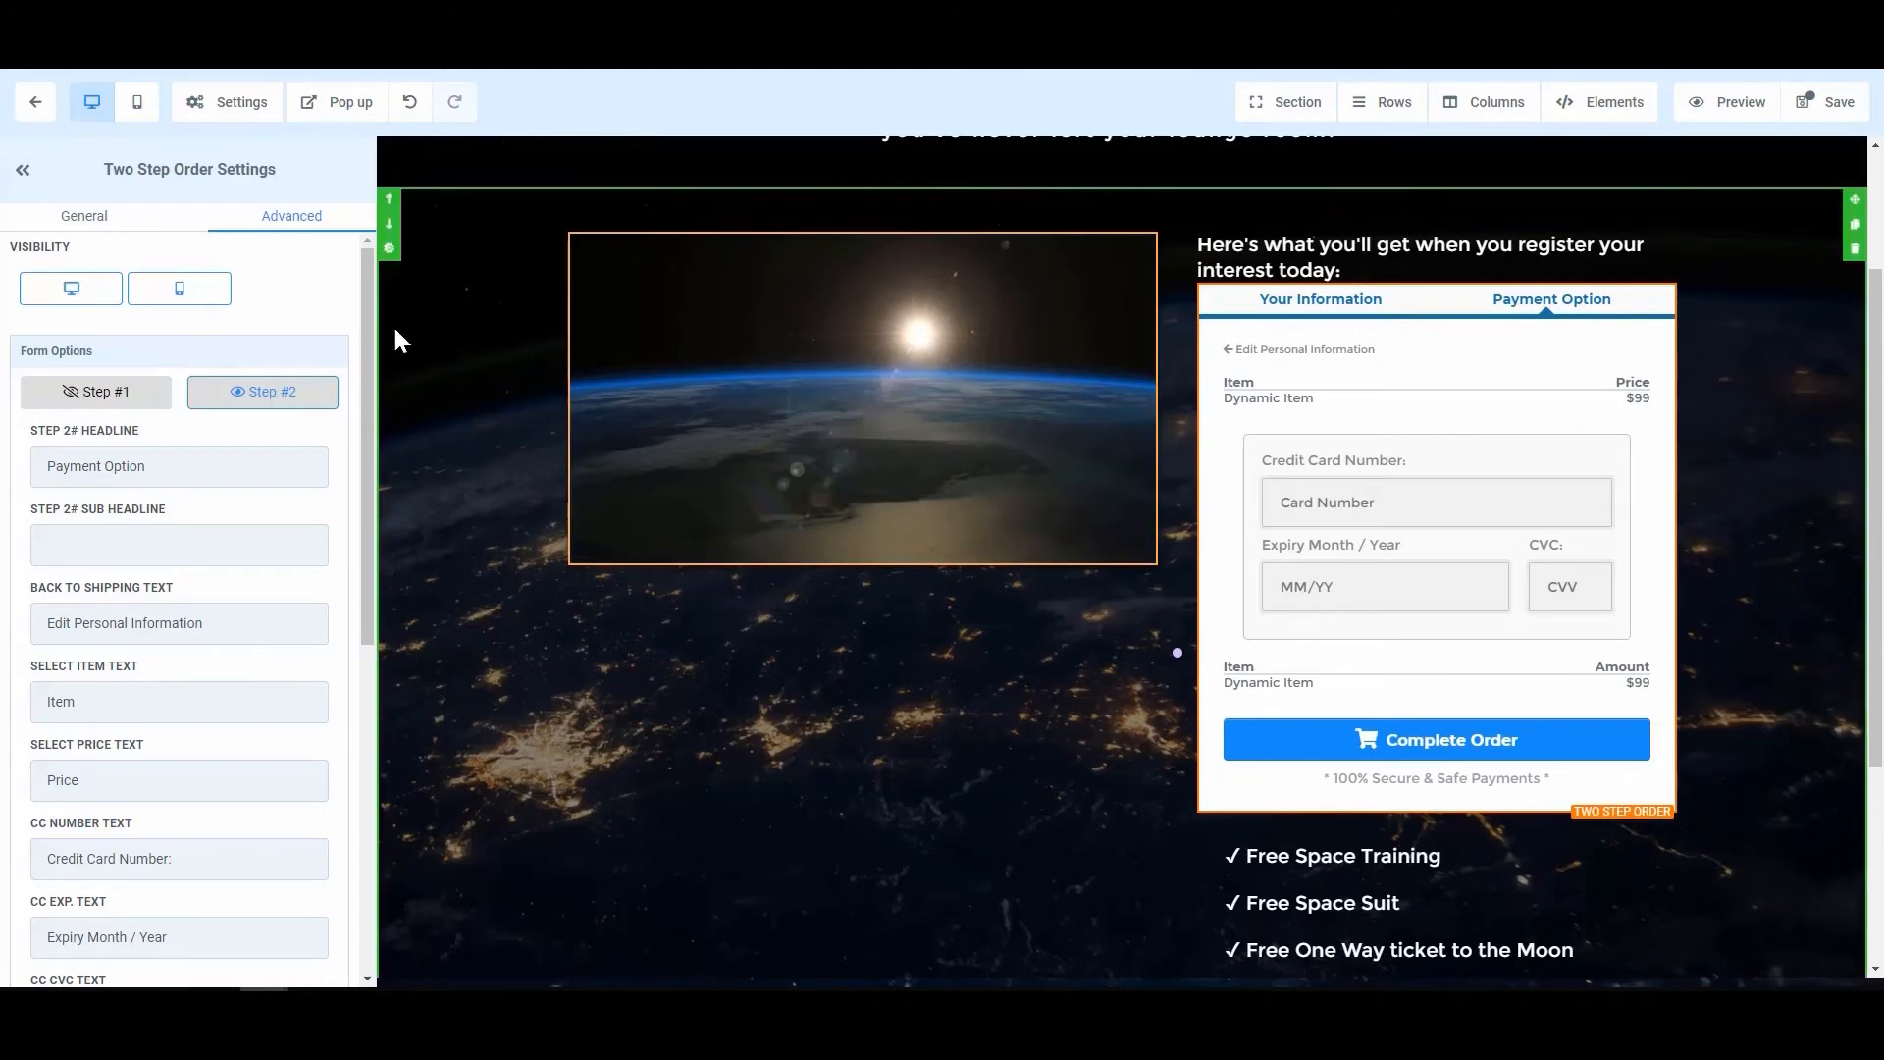
pyautogui.click(98, 398)
pyautogui.click(276, 394)
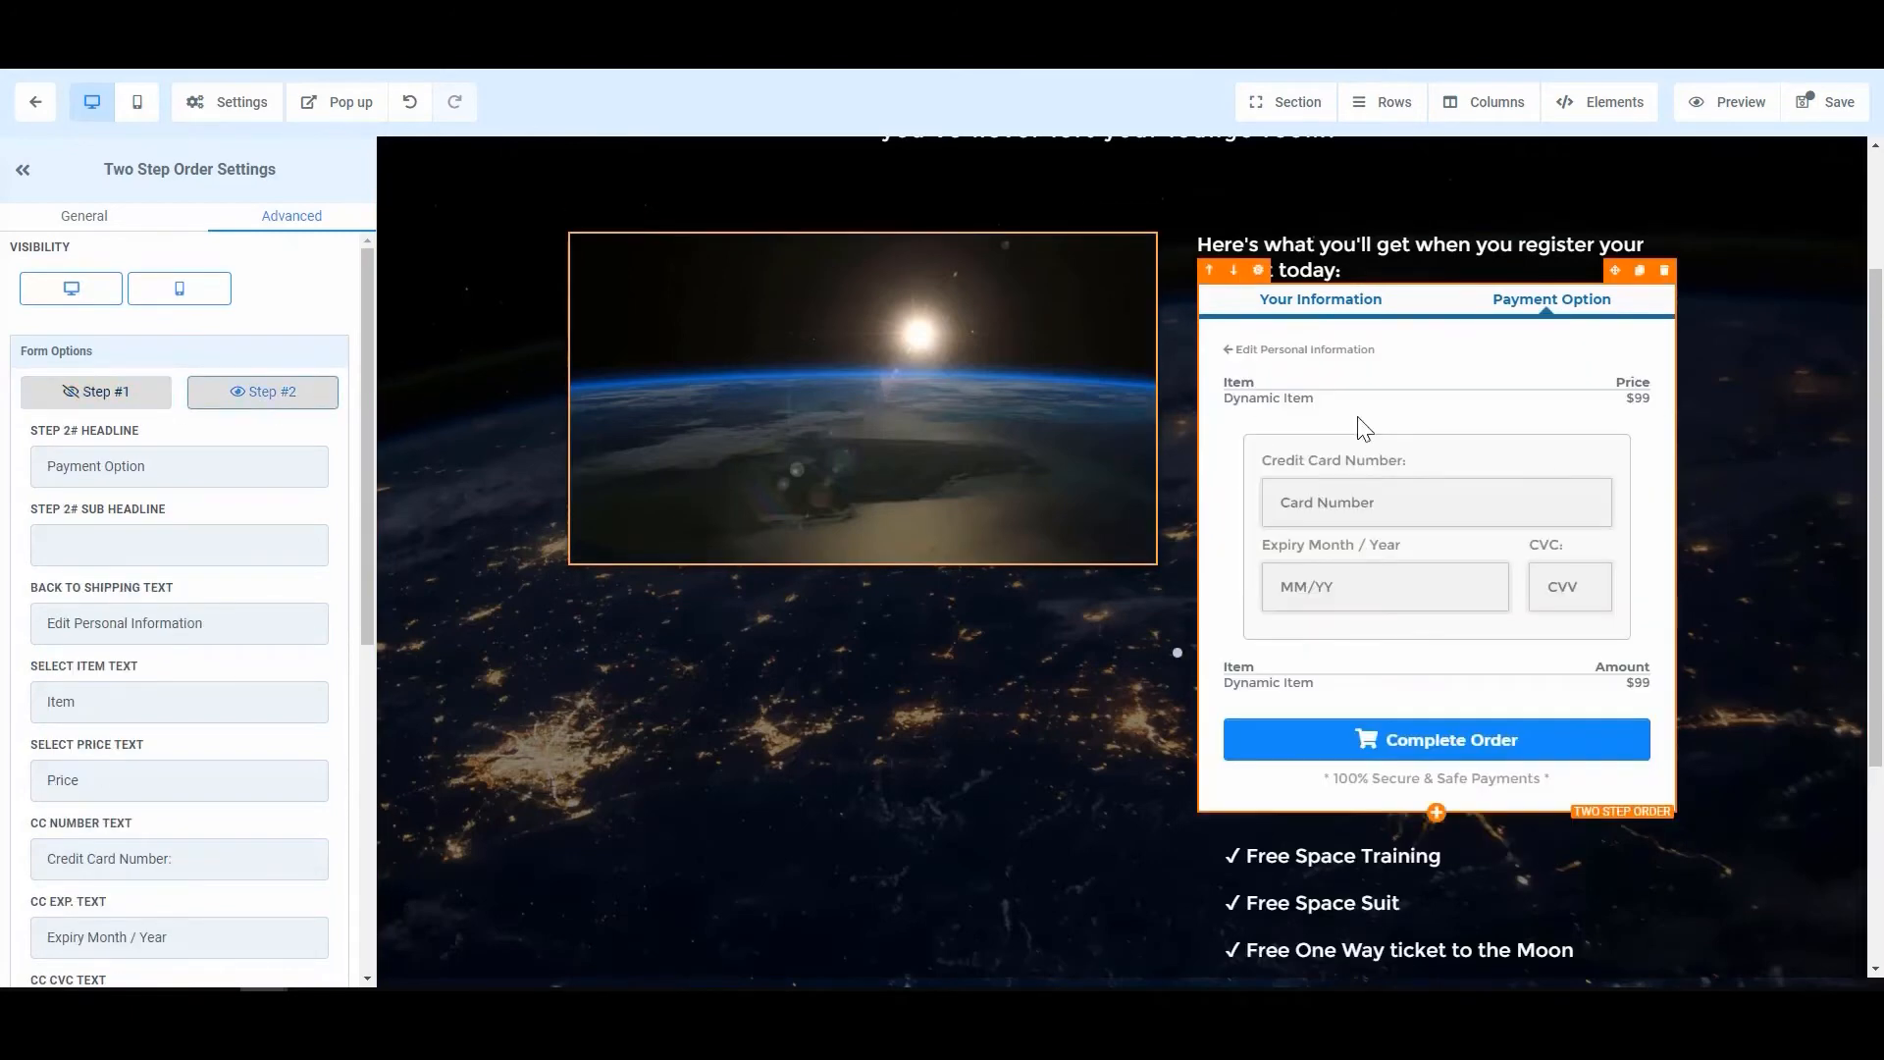
pyautogui.click(99, 391)
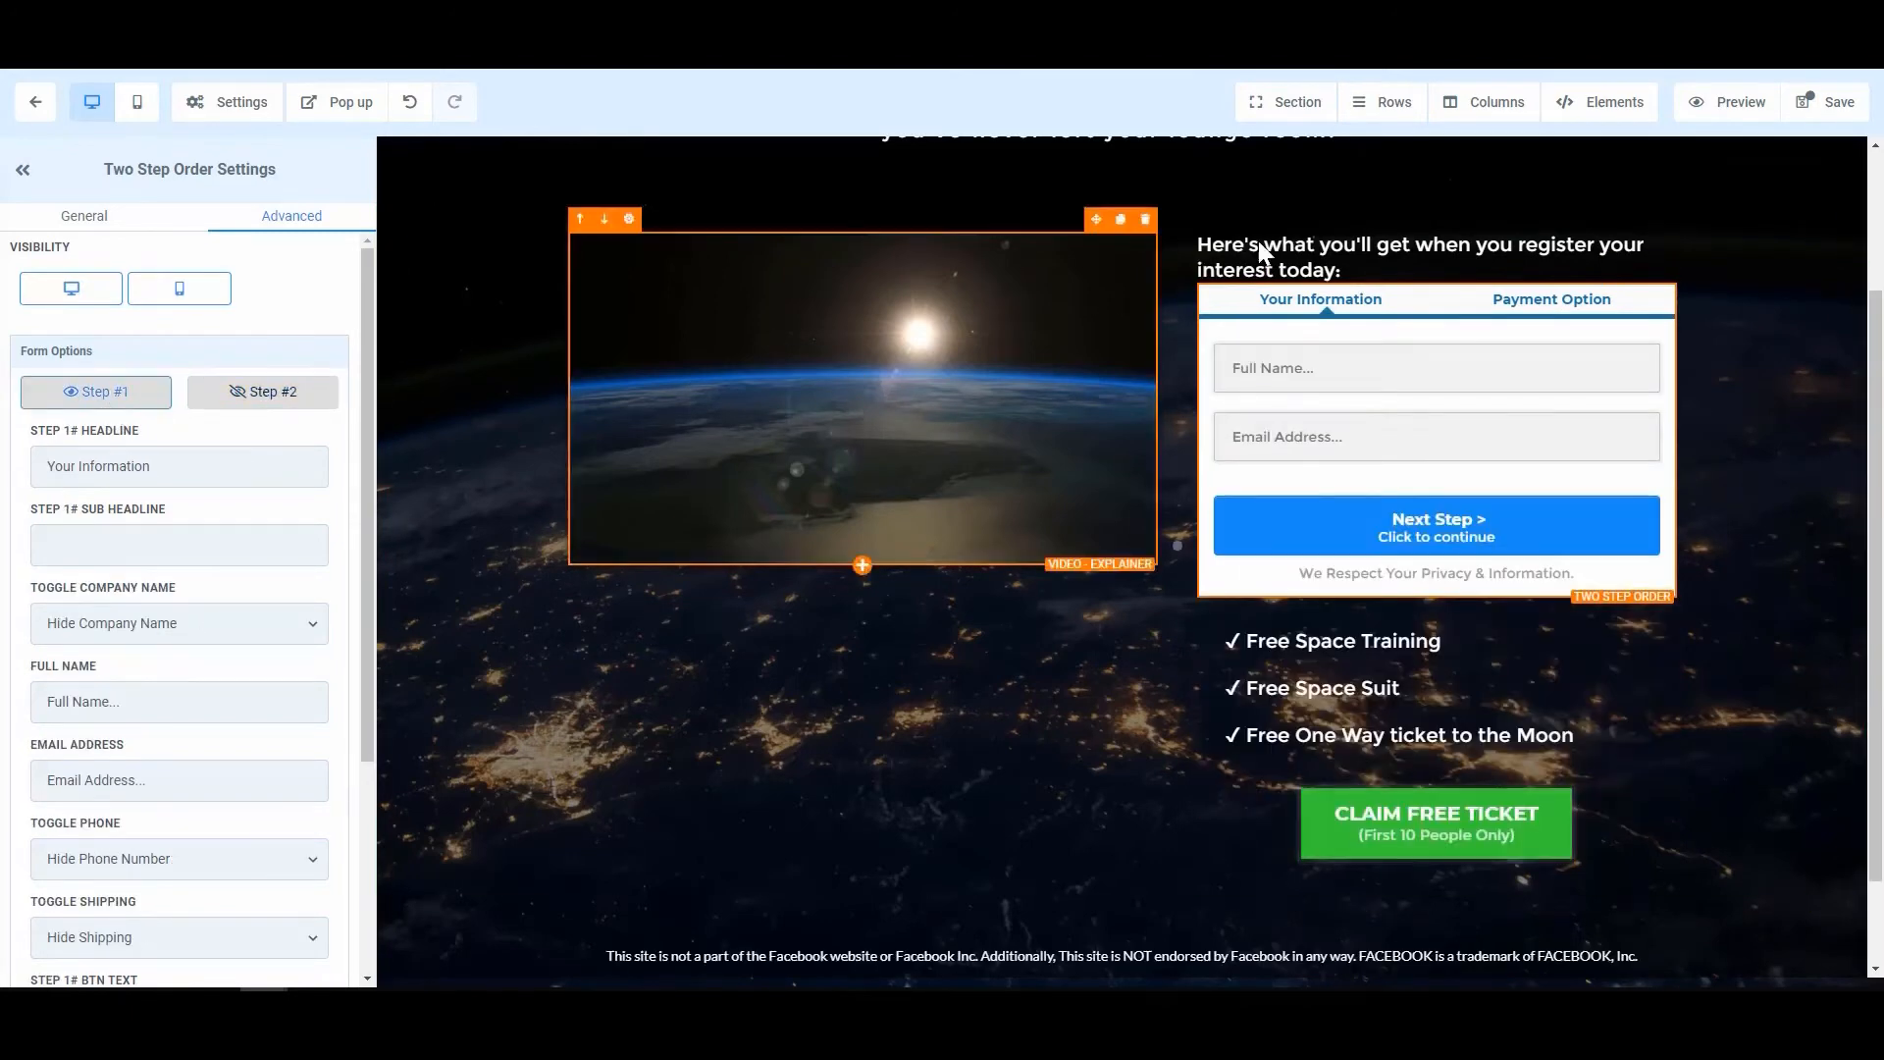
# Step: Move the 'Here's what you'll get' text and bullet list under the video; delete CLAIM FREE TICKET
pyautogui.scroll(1, 1231, 375)
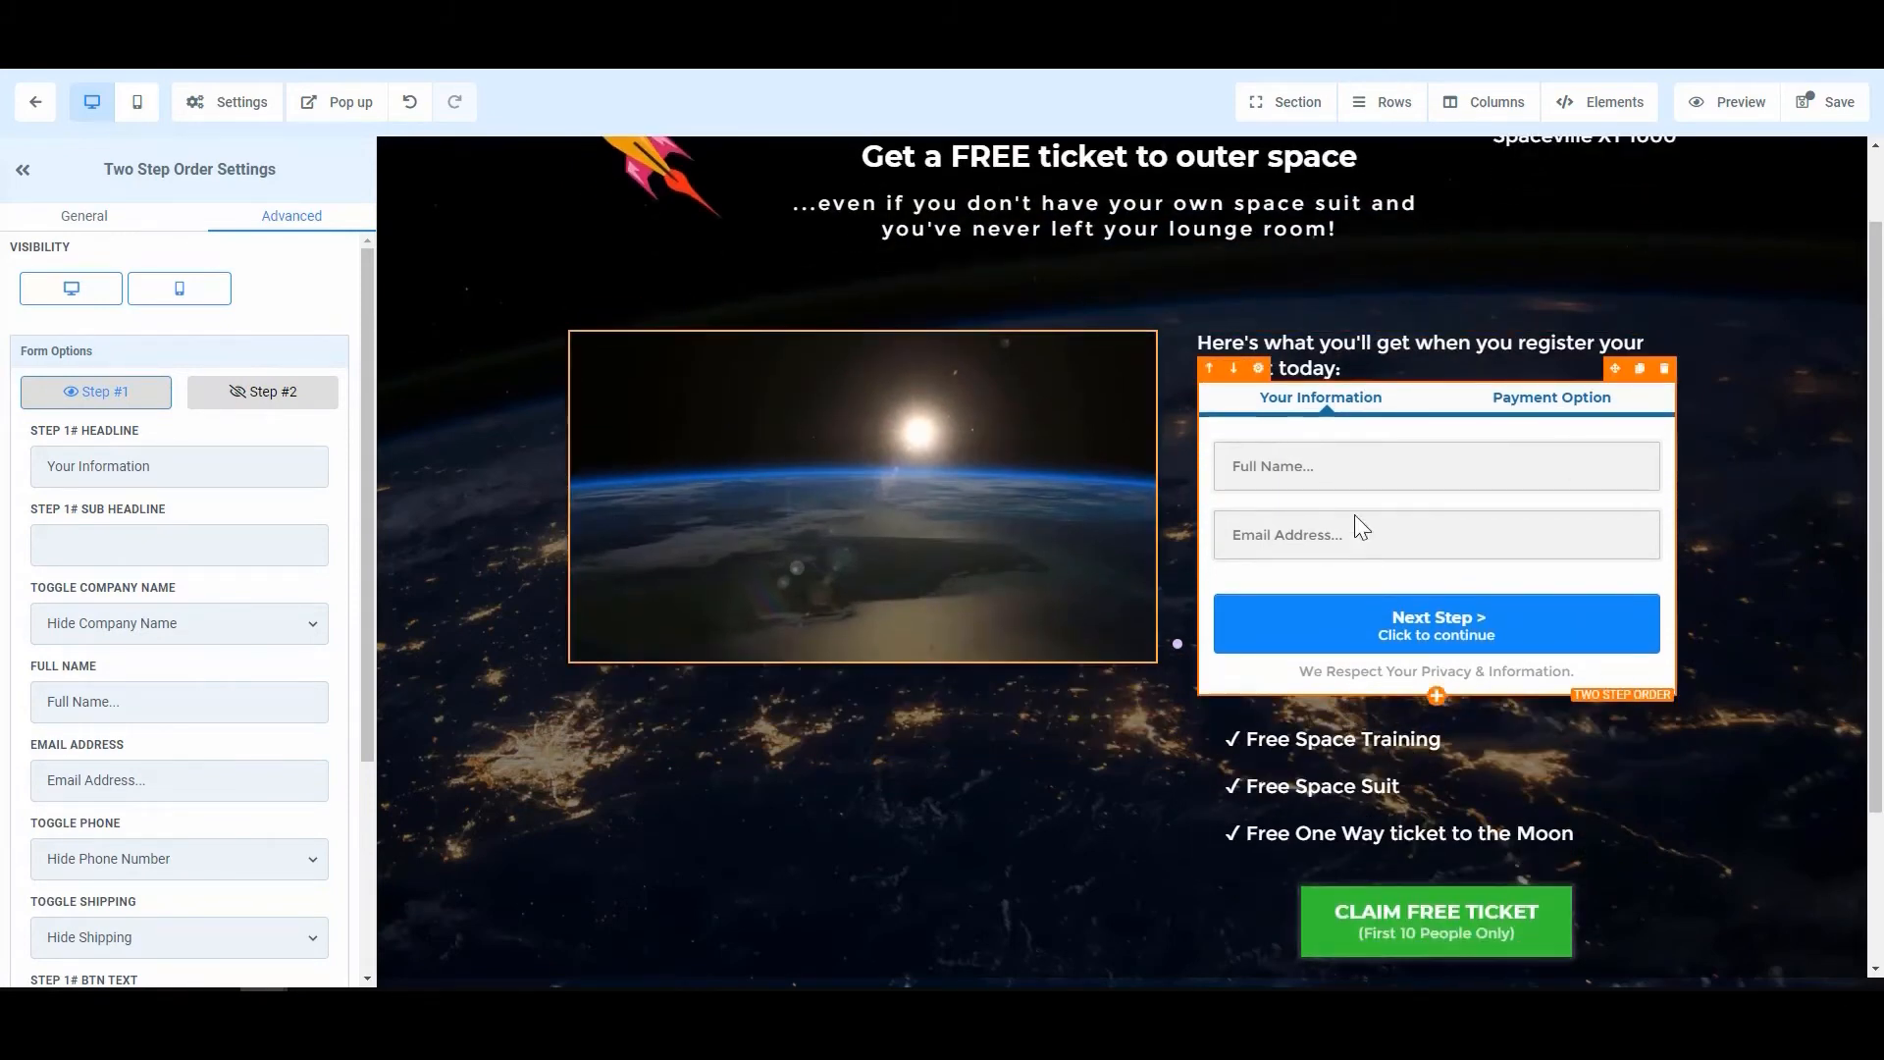
pyautogui.click(1610, 350)
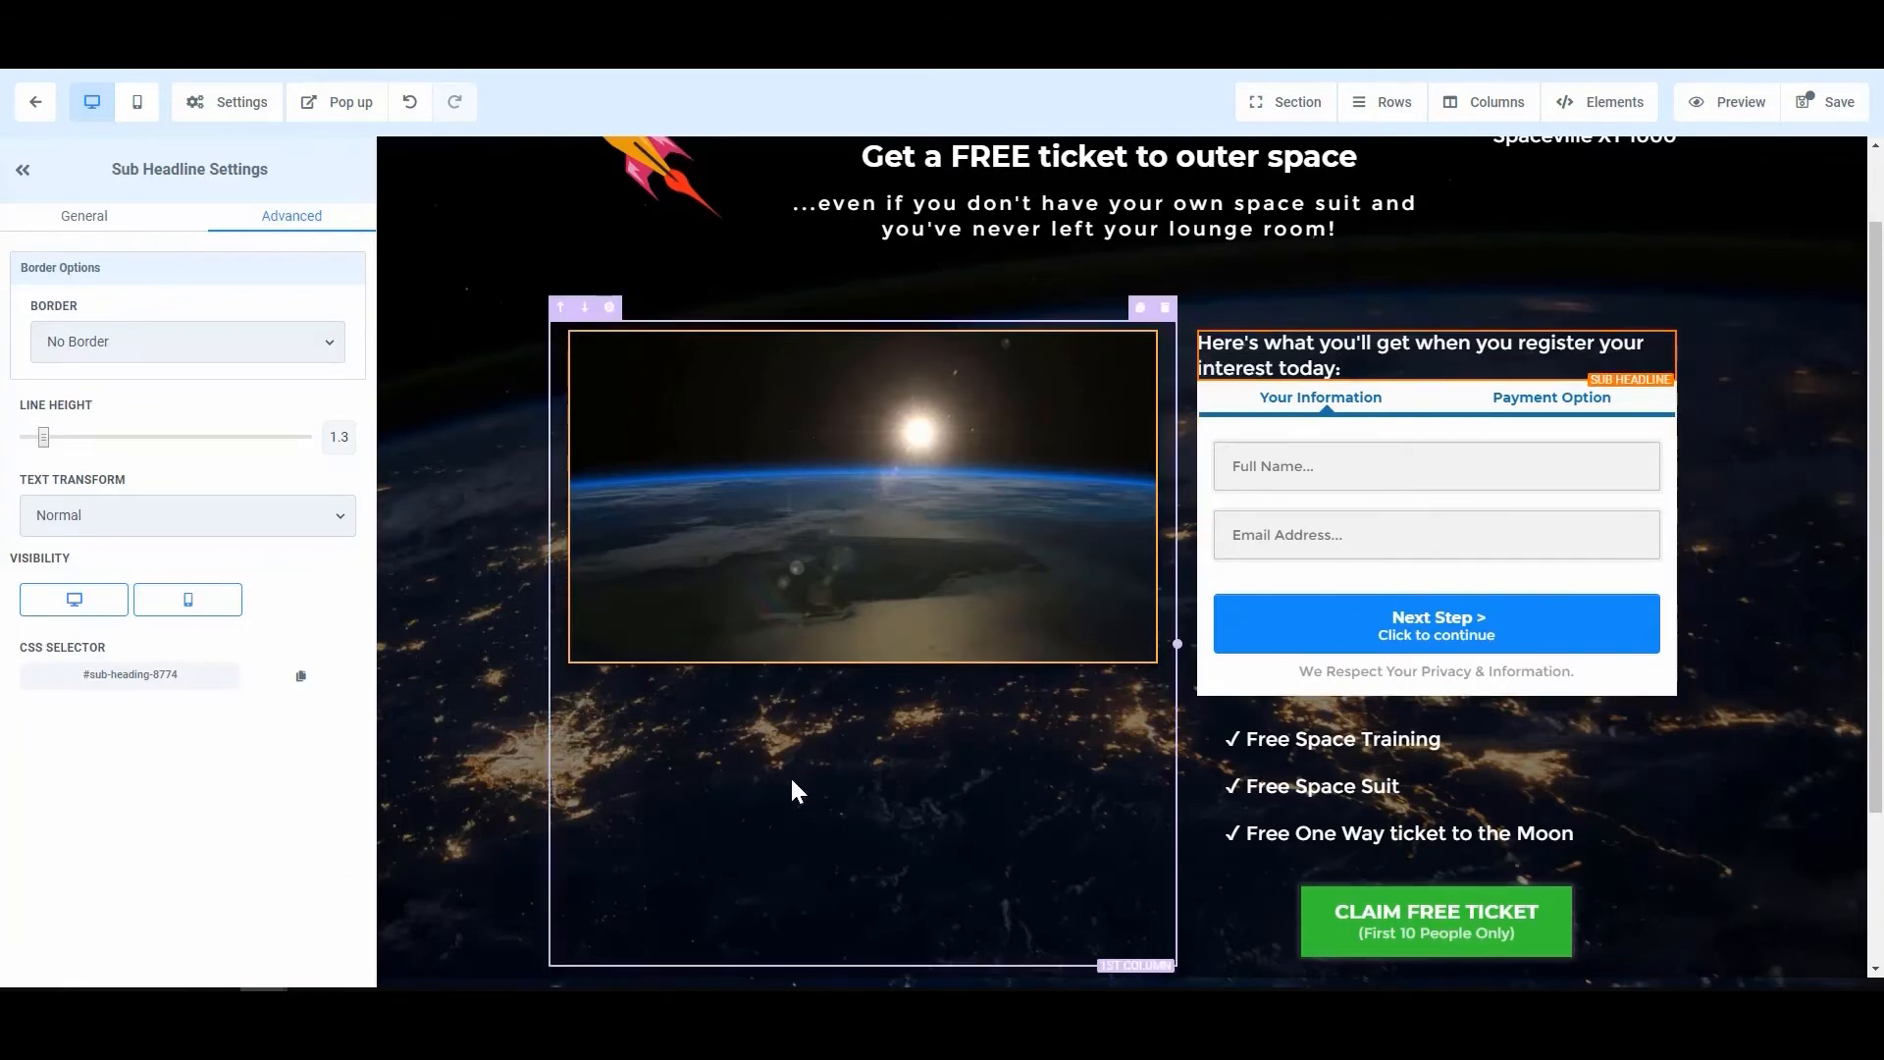
pyautogui.click(875, 749)
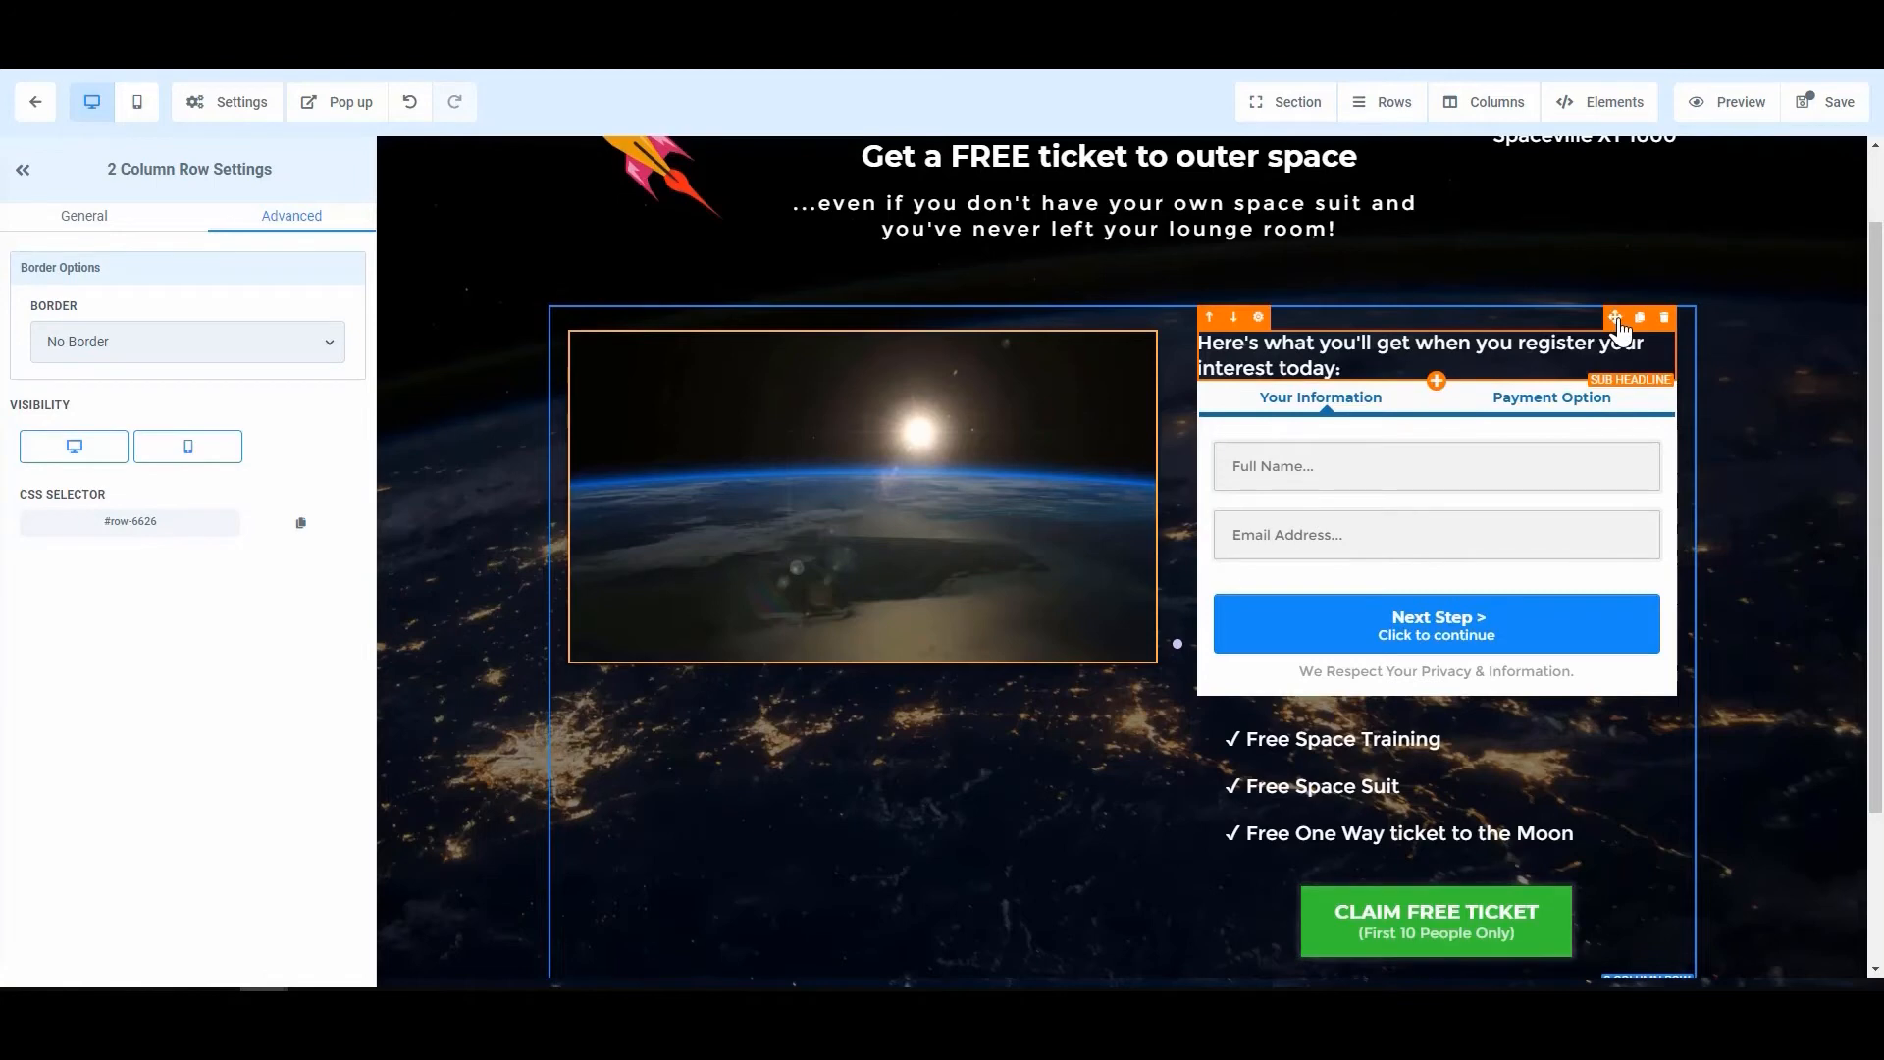
pyautogui.moveTo(1617, 320); pyautogui.dragTo(911, 776)
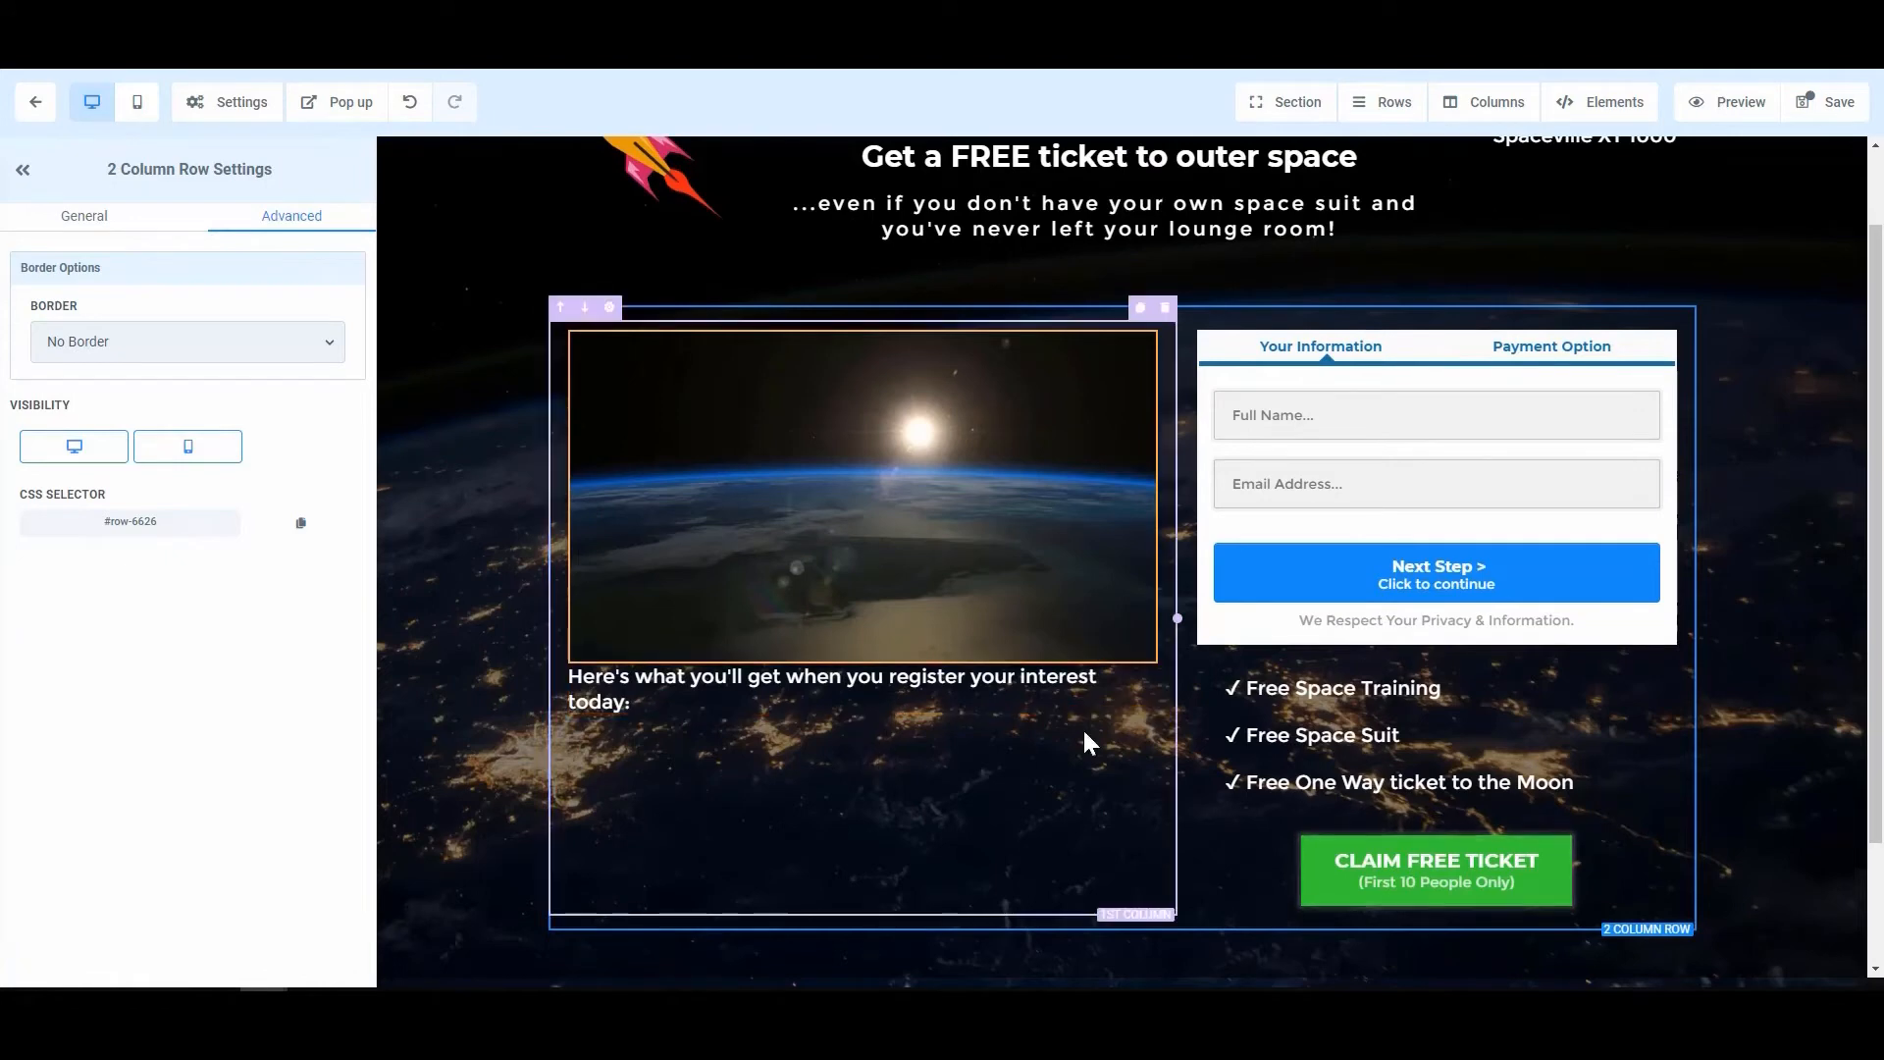
pyautogui.click(1570, 687)
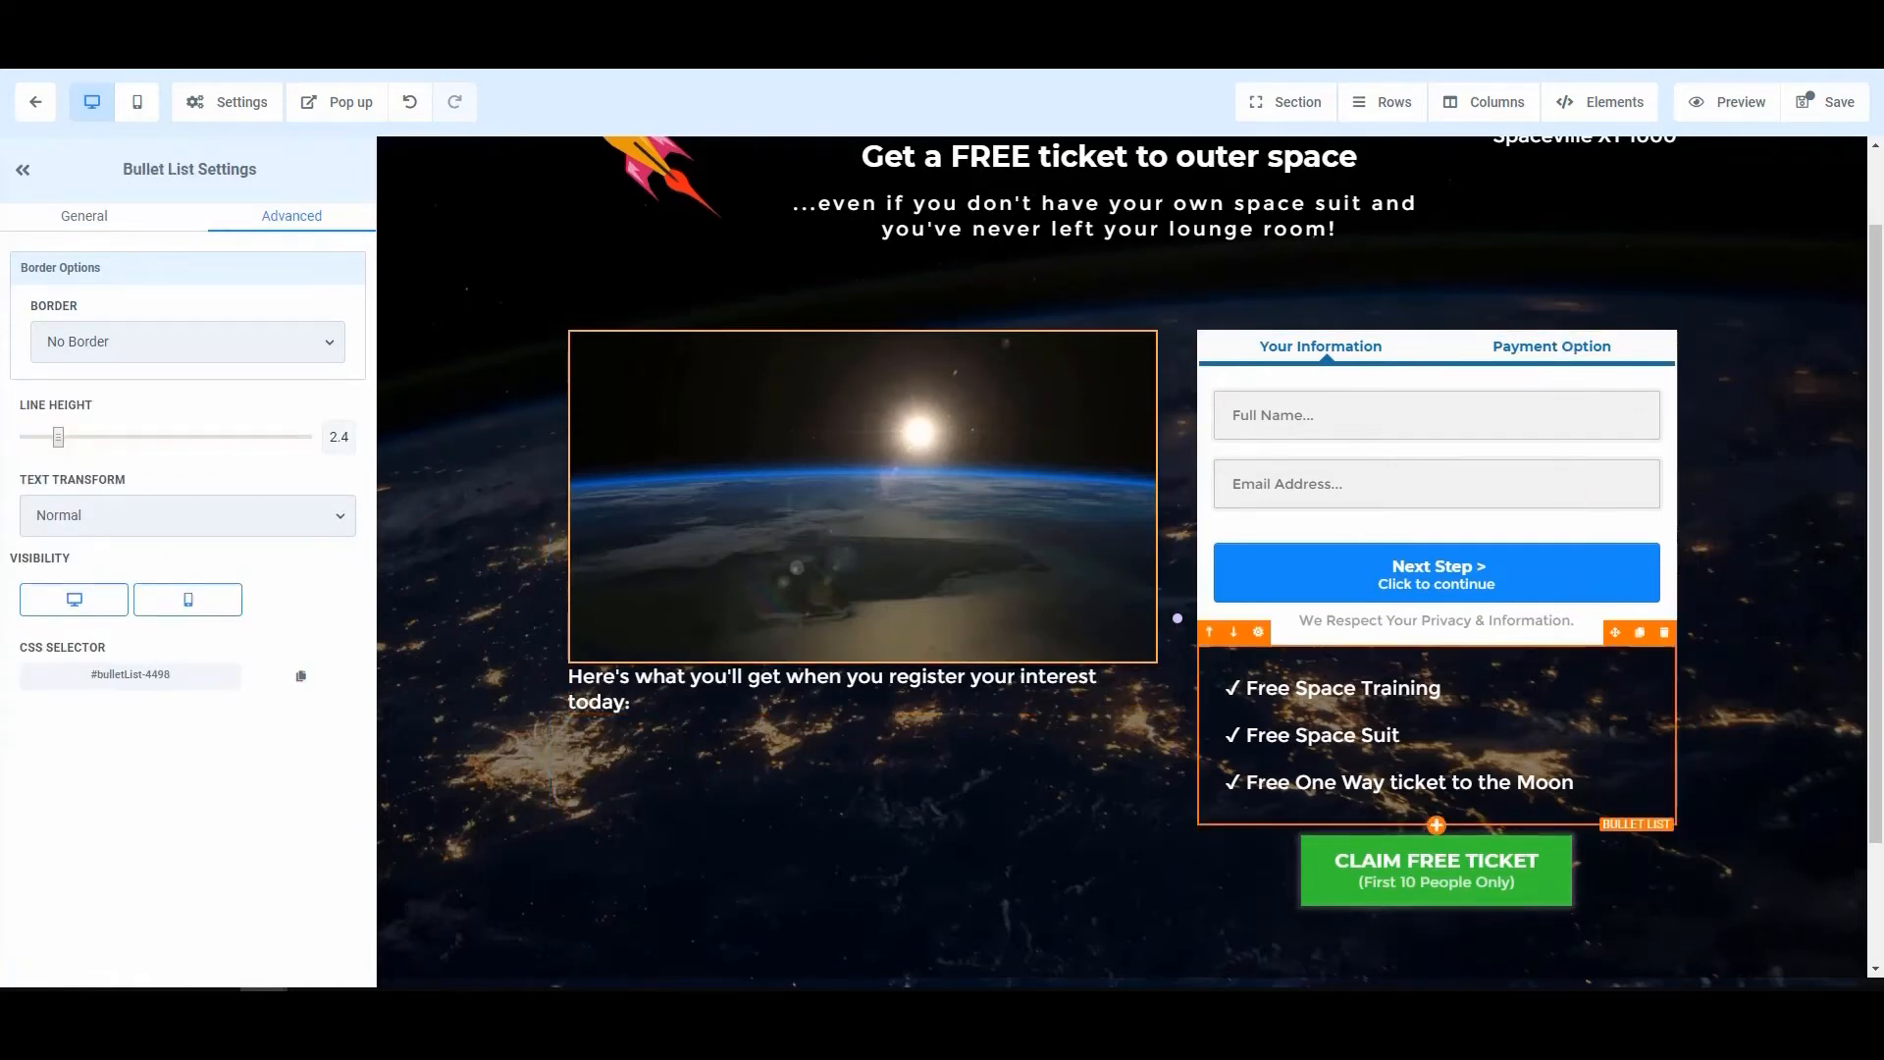
pyautogui.moveTo(1616, 633); pyautogui.dragTo(920, 782)
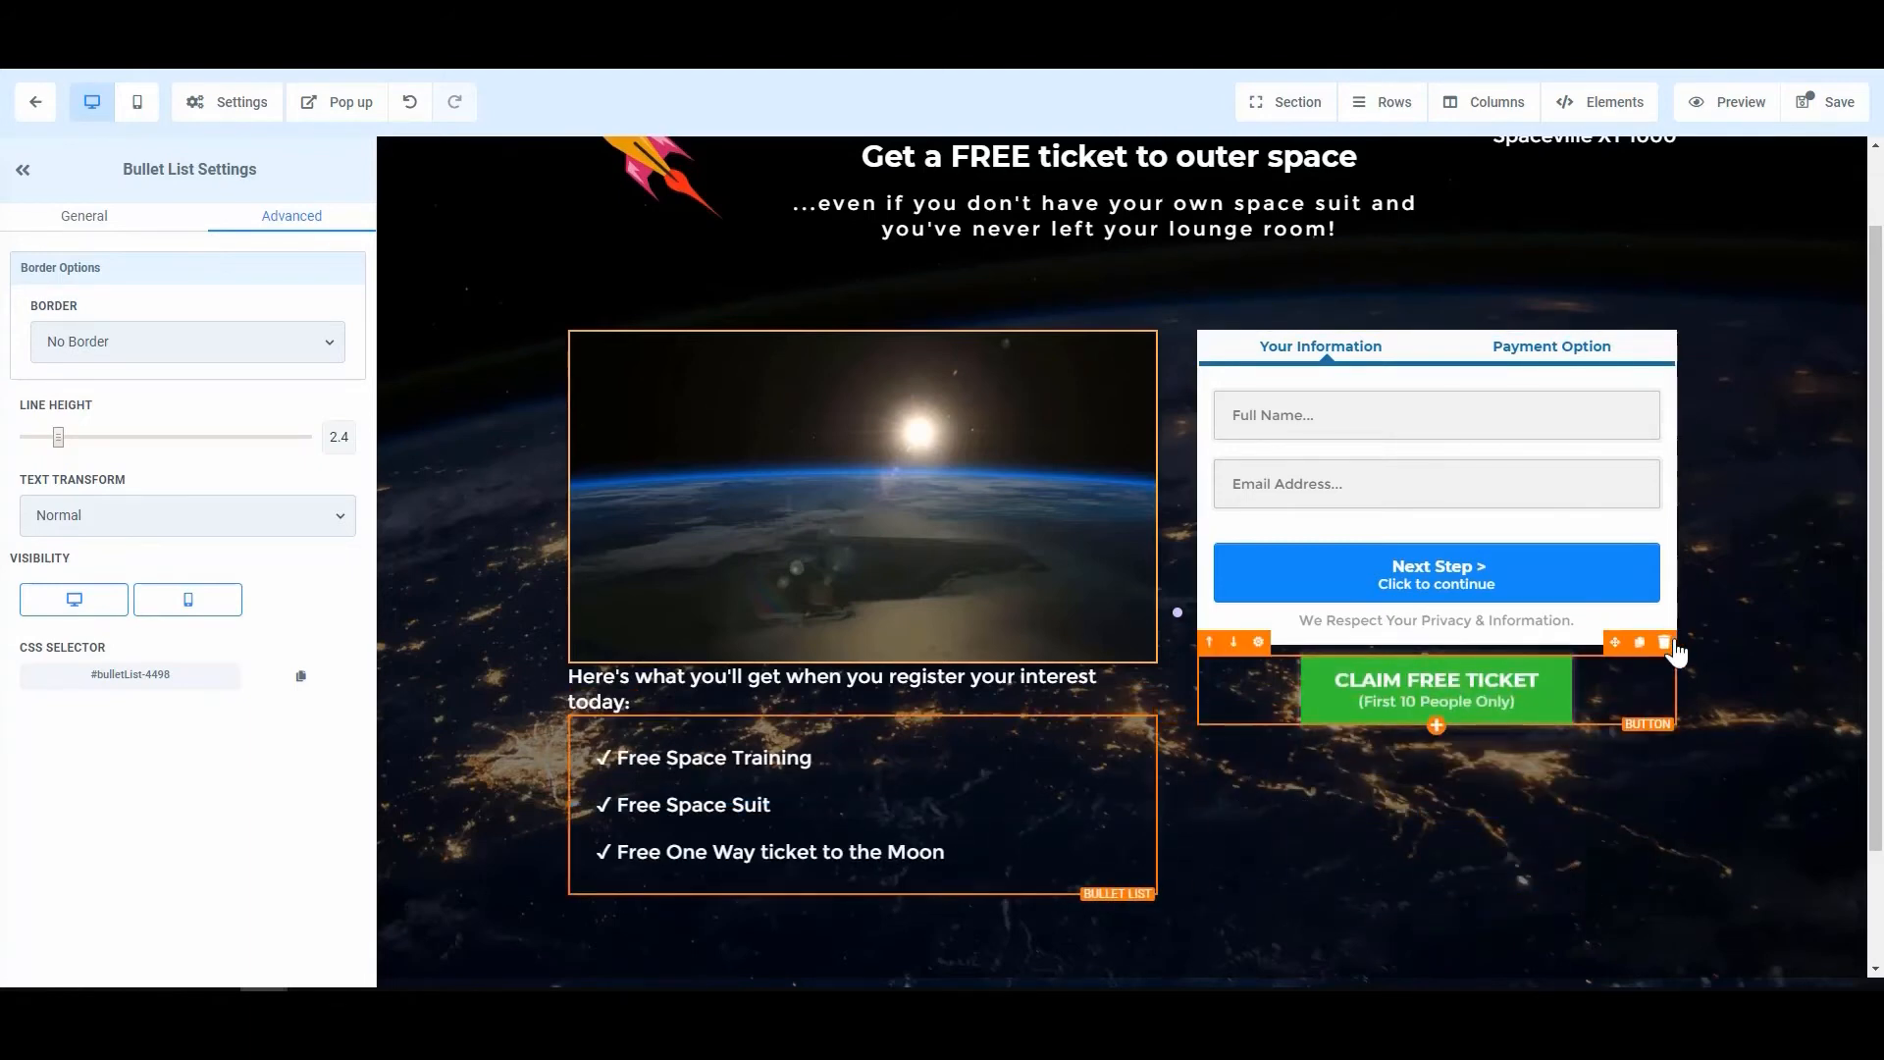
pyautogui.click(1664, 643)
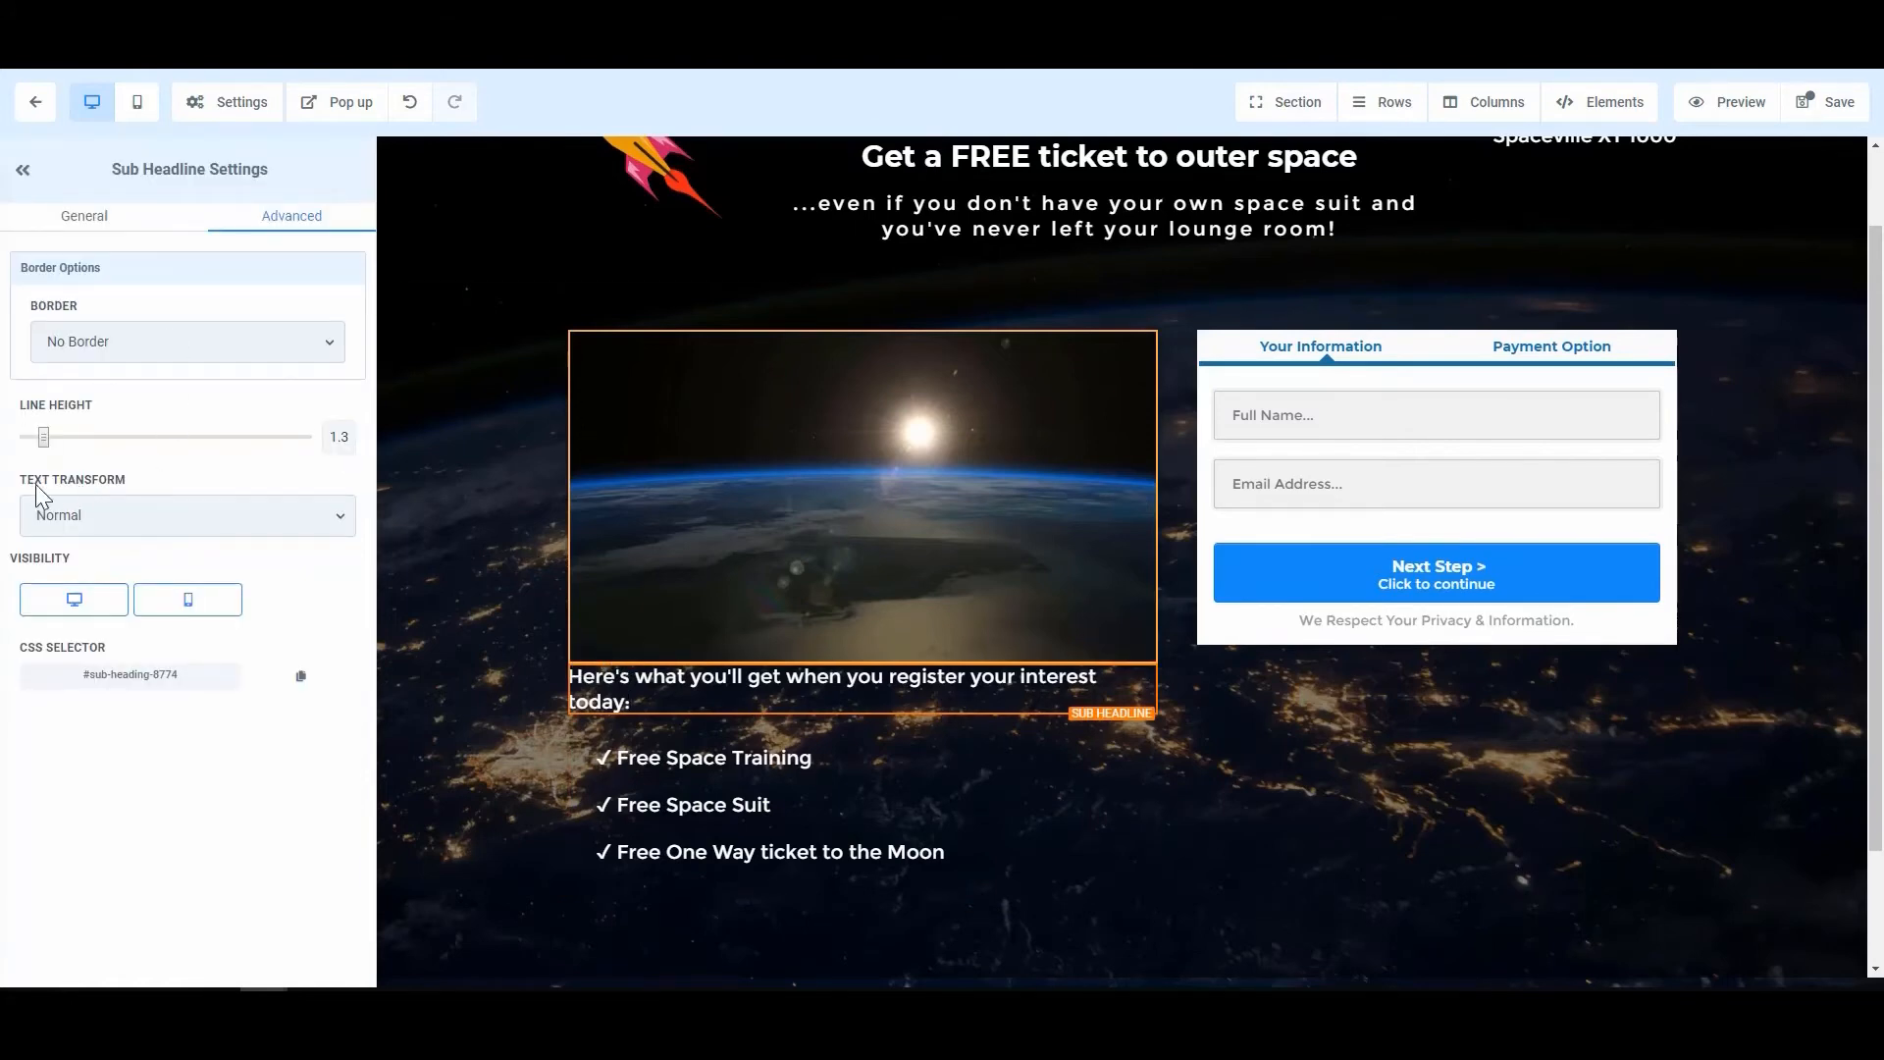
# Step: Set the 'Here's what you'll get' sub-headline's top padding to 29 in its General spacing options
pyautogui.click(65, 216)
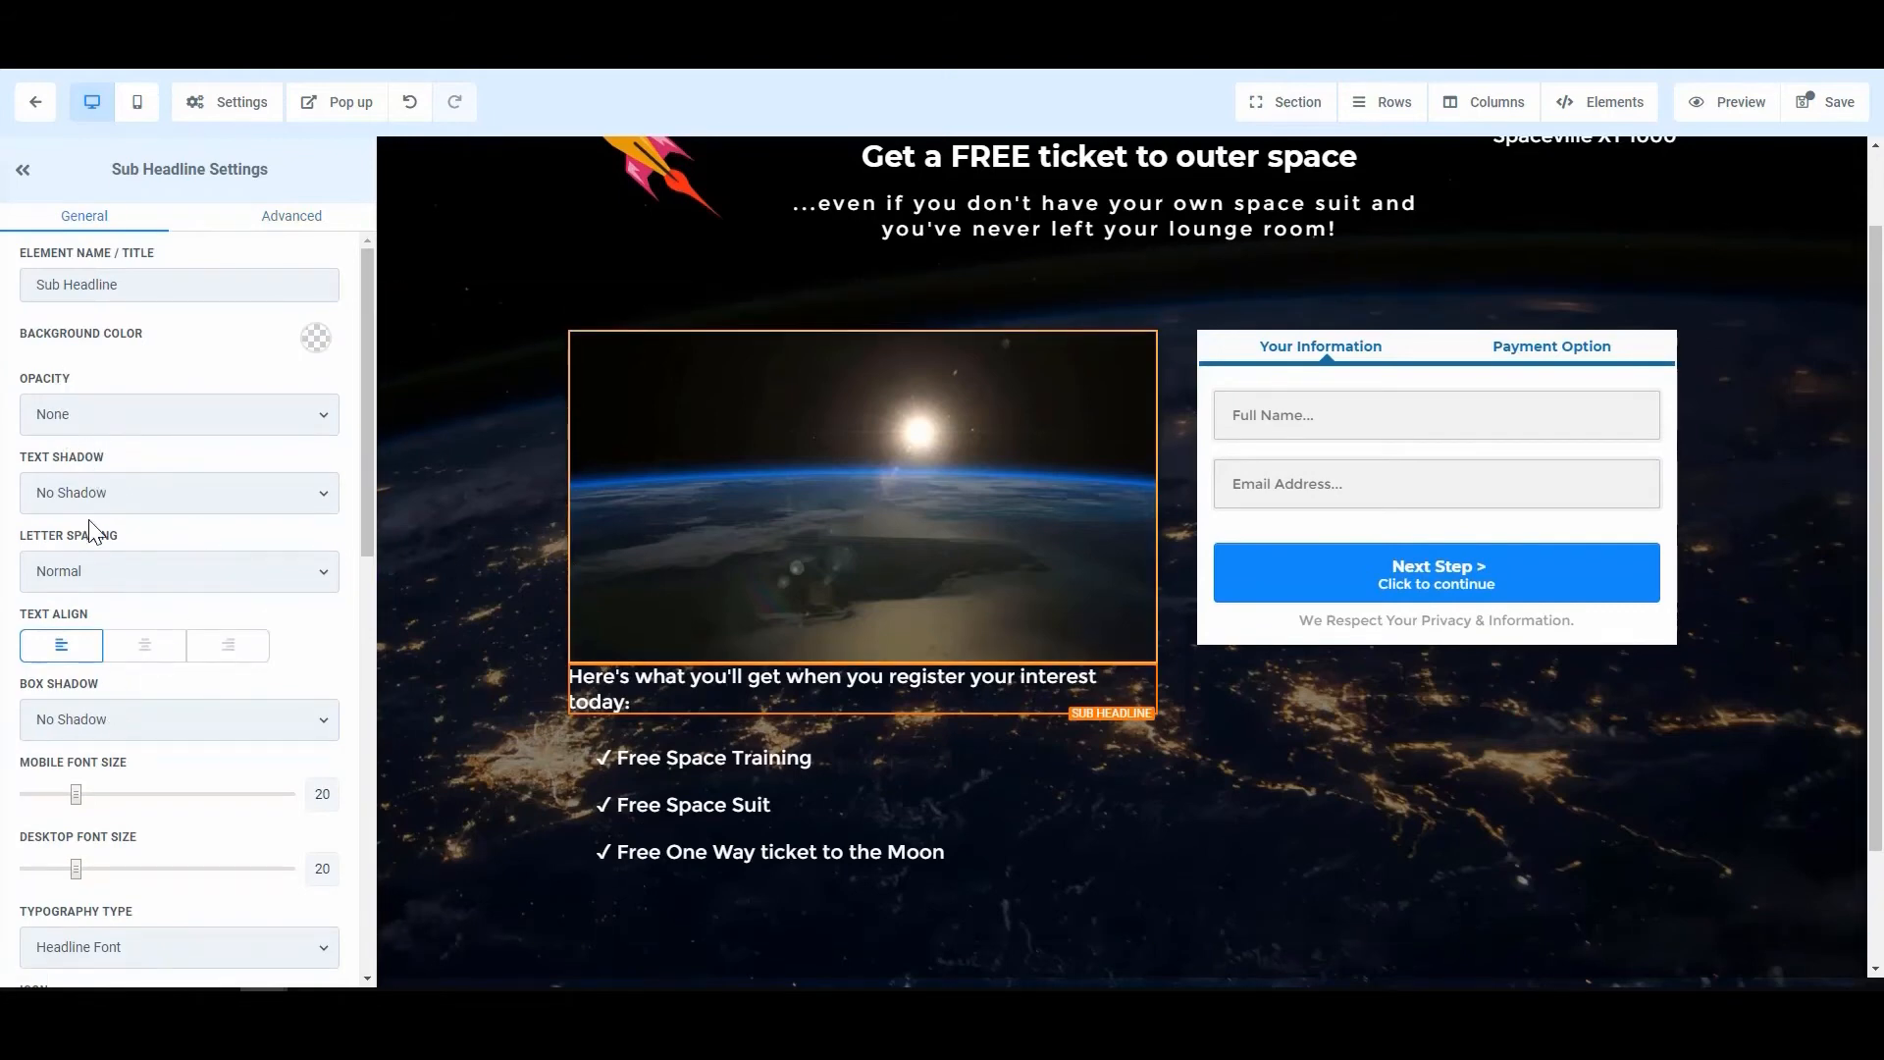
pyautogui.scroll(-8, 92, 539)
pyautogui.scroll(-2, 91, 620)
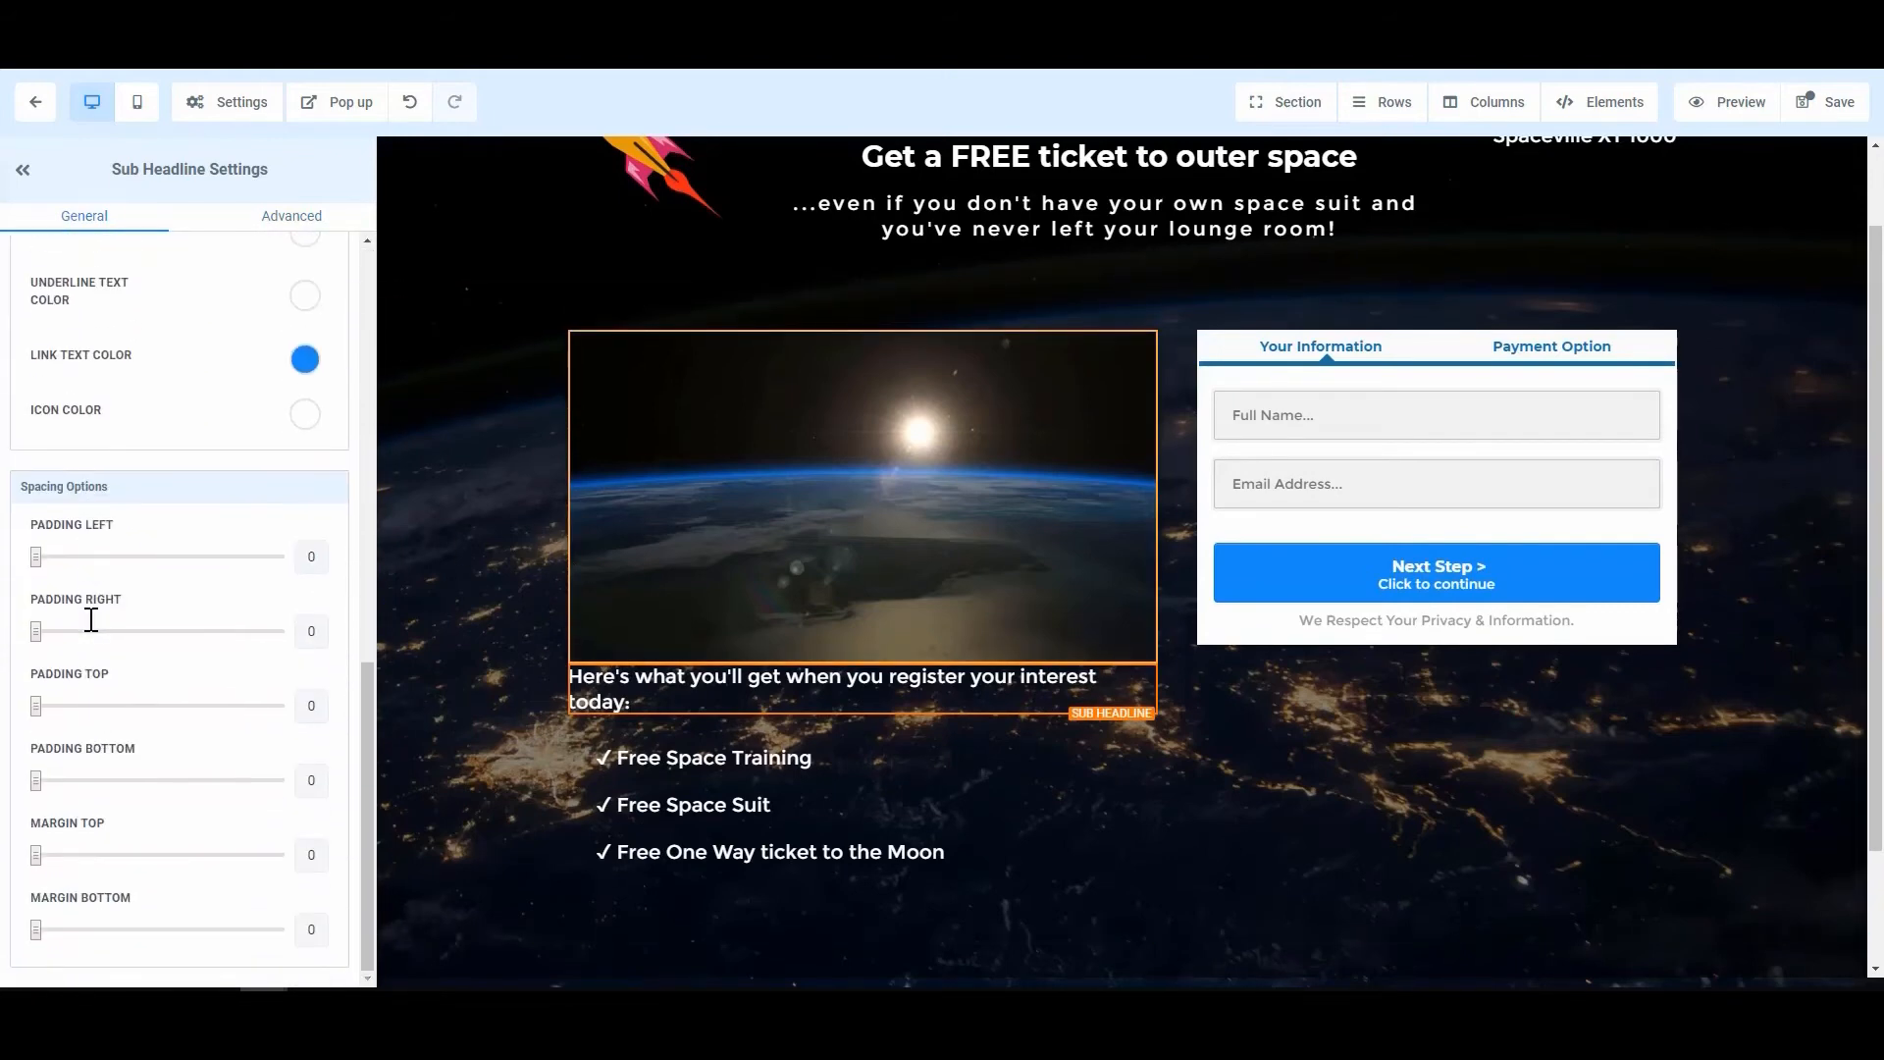
pyautogui.moveTo(36, 706); pyautogui.dragTo(108, 706)
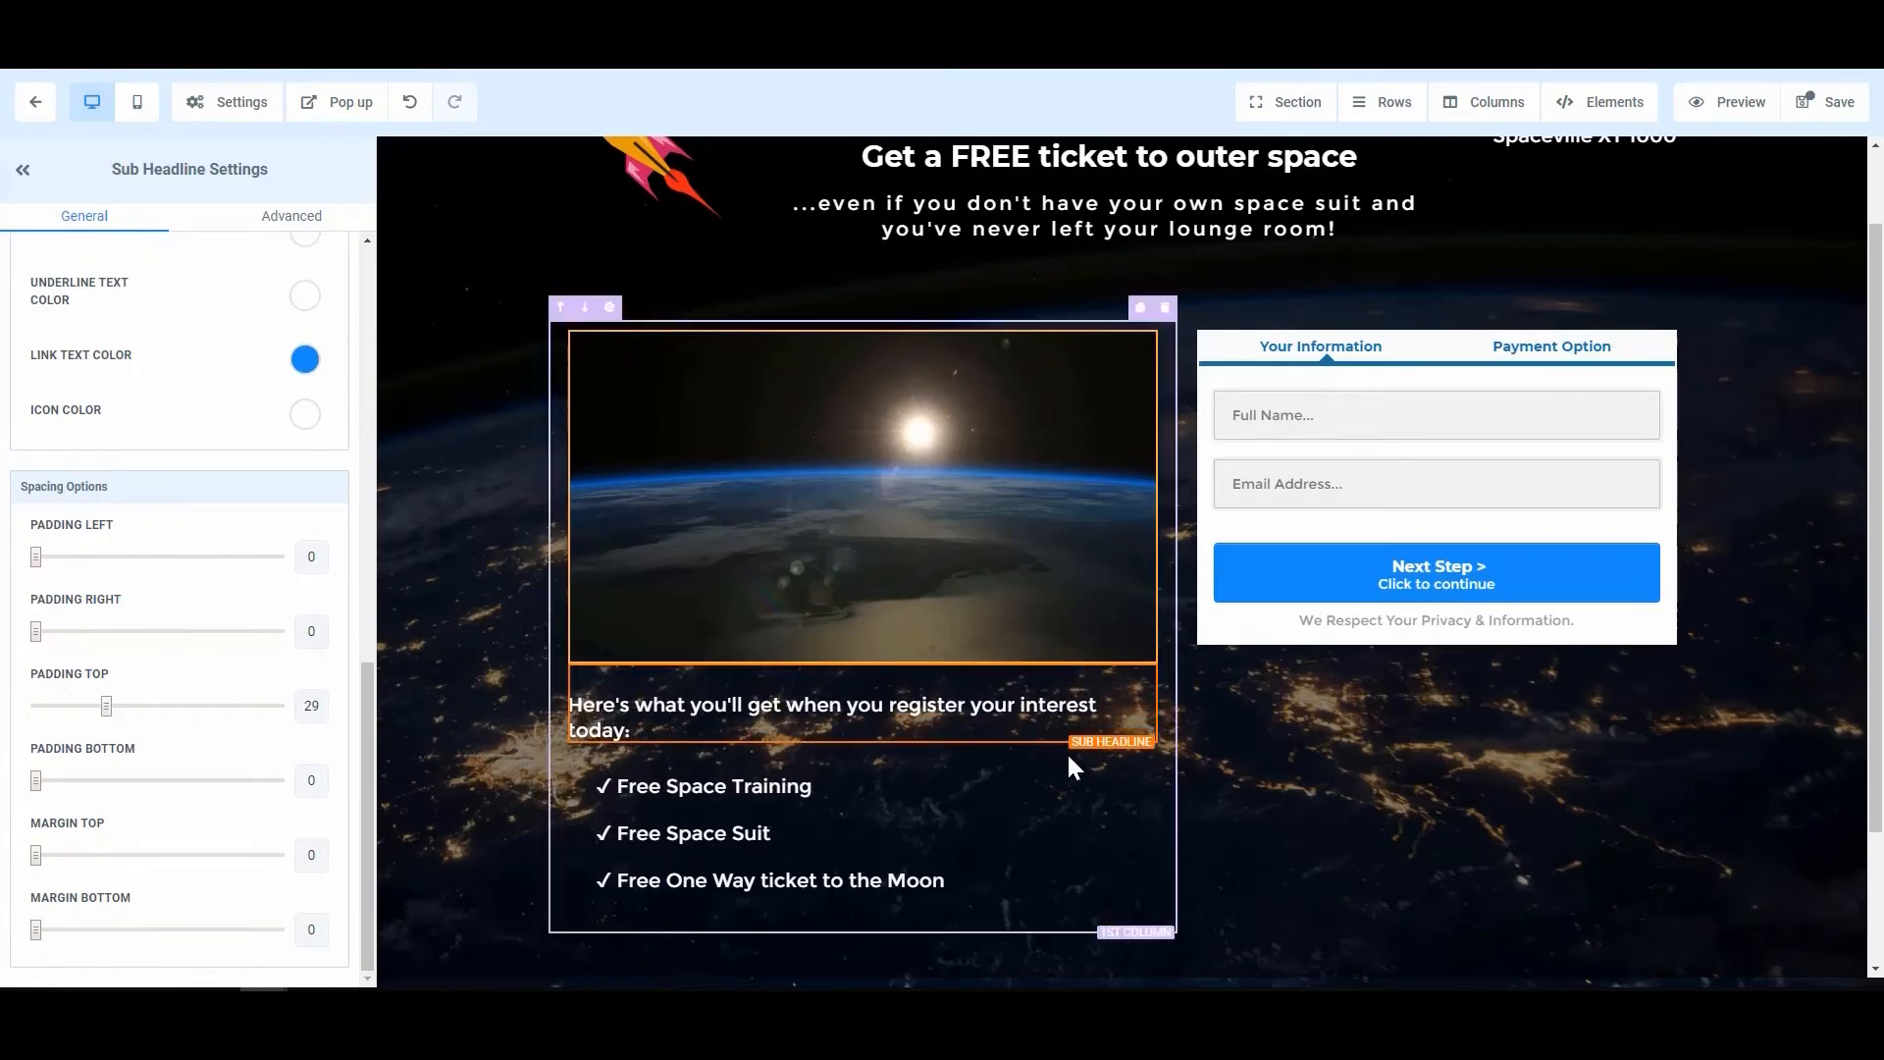
pyautogui.click(1458, 734)
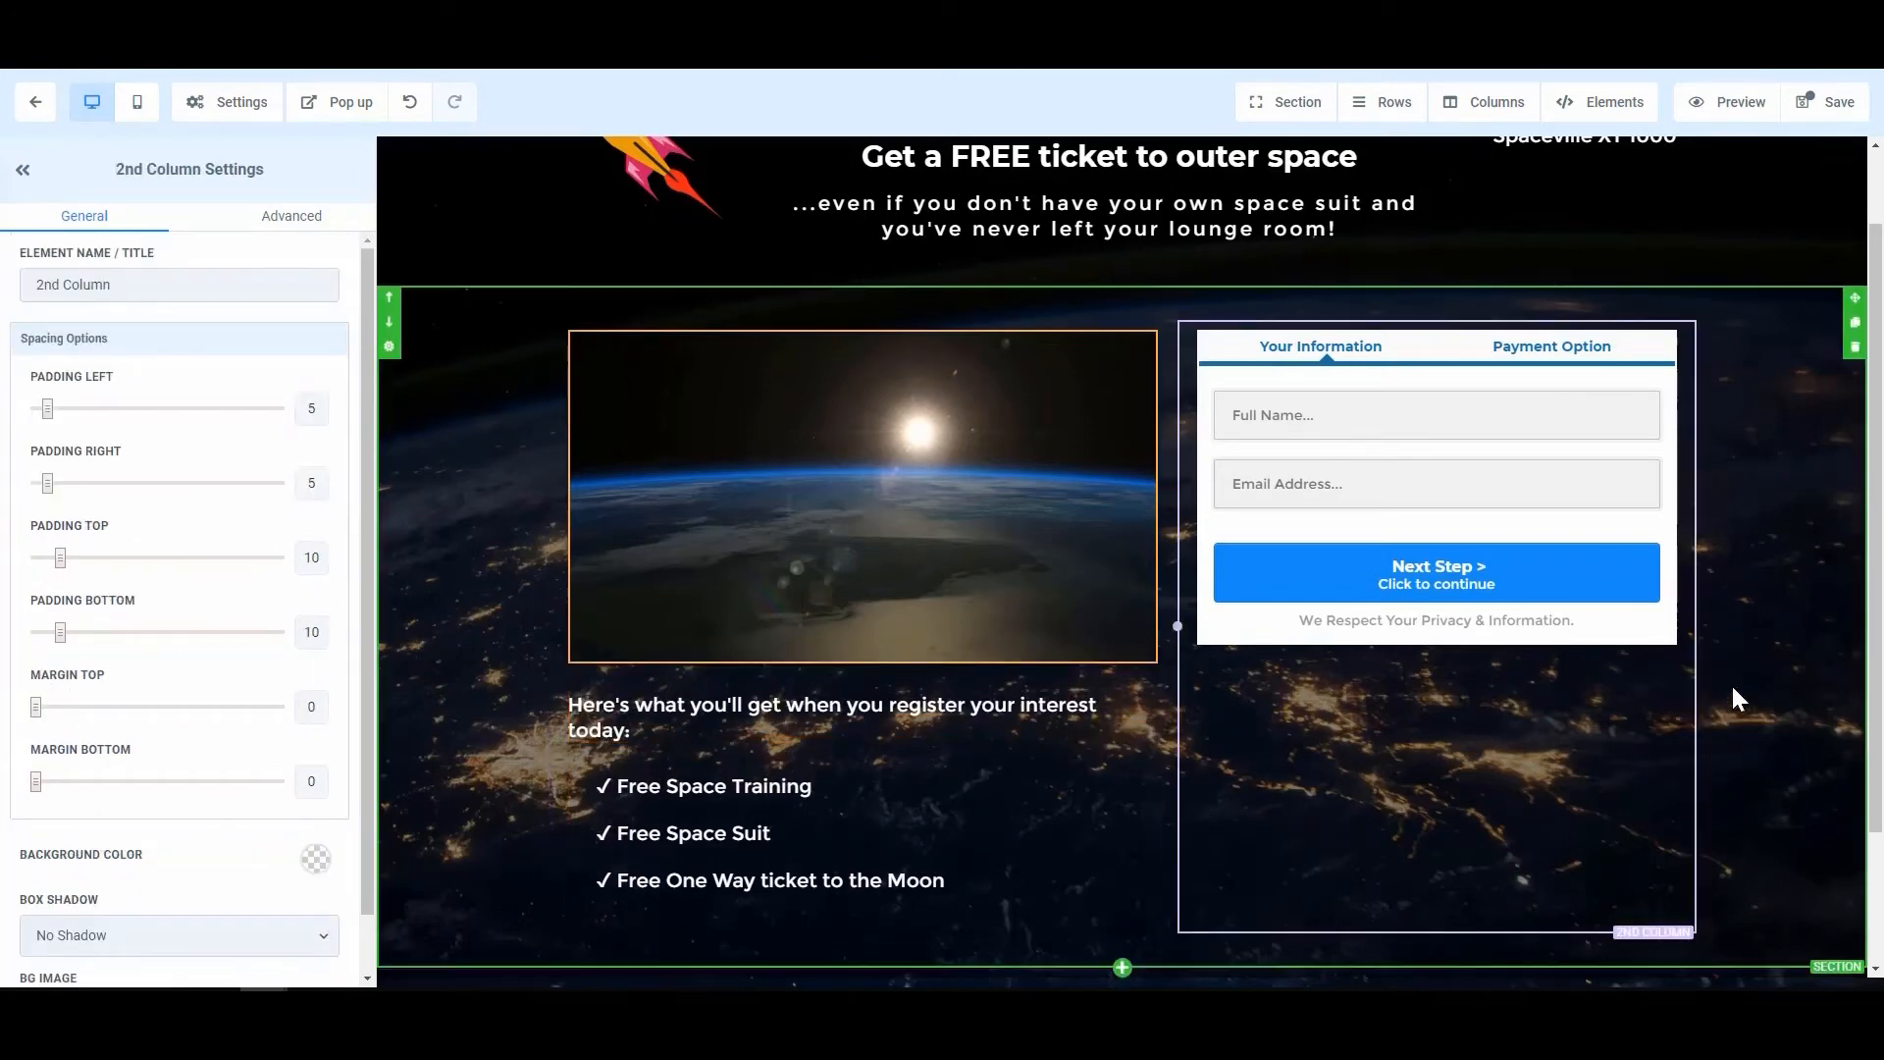
# Step: Set the order form's 2nd column to a top margin of 10
pyautogui.click(1624, 356)
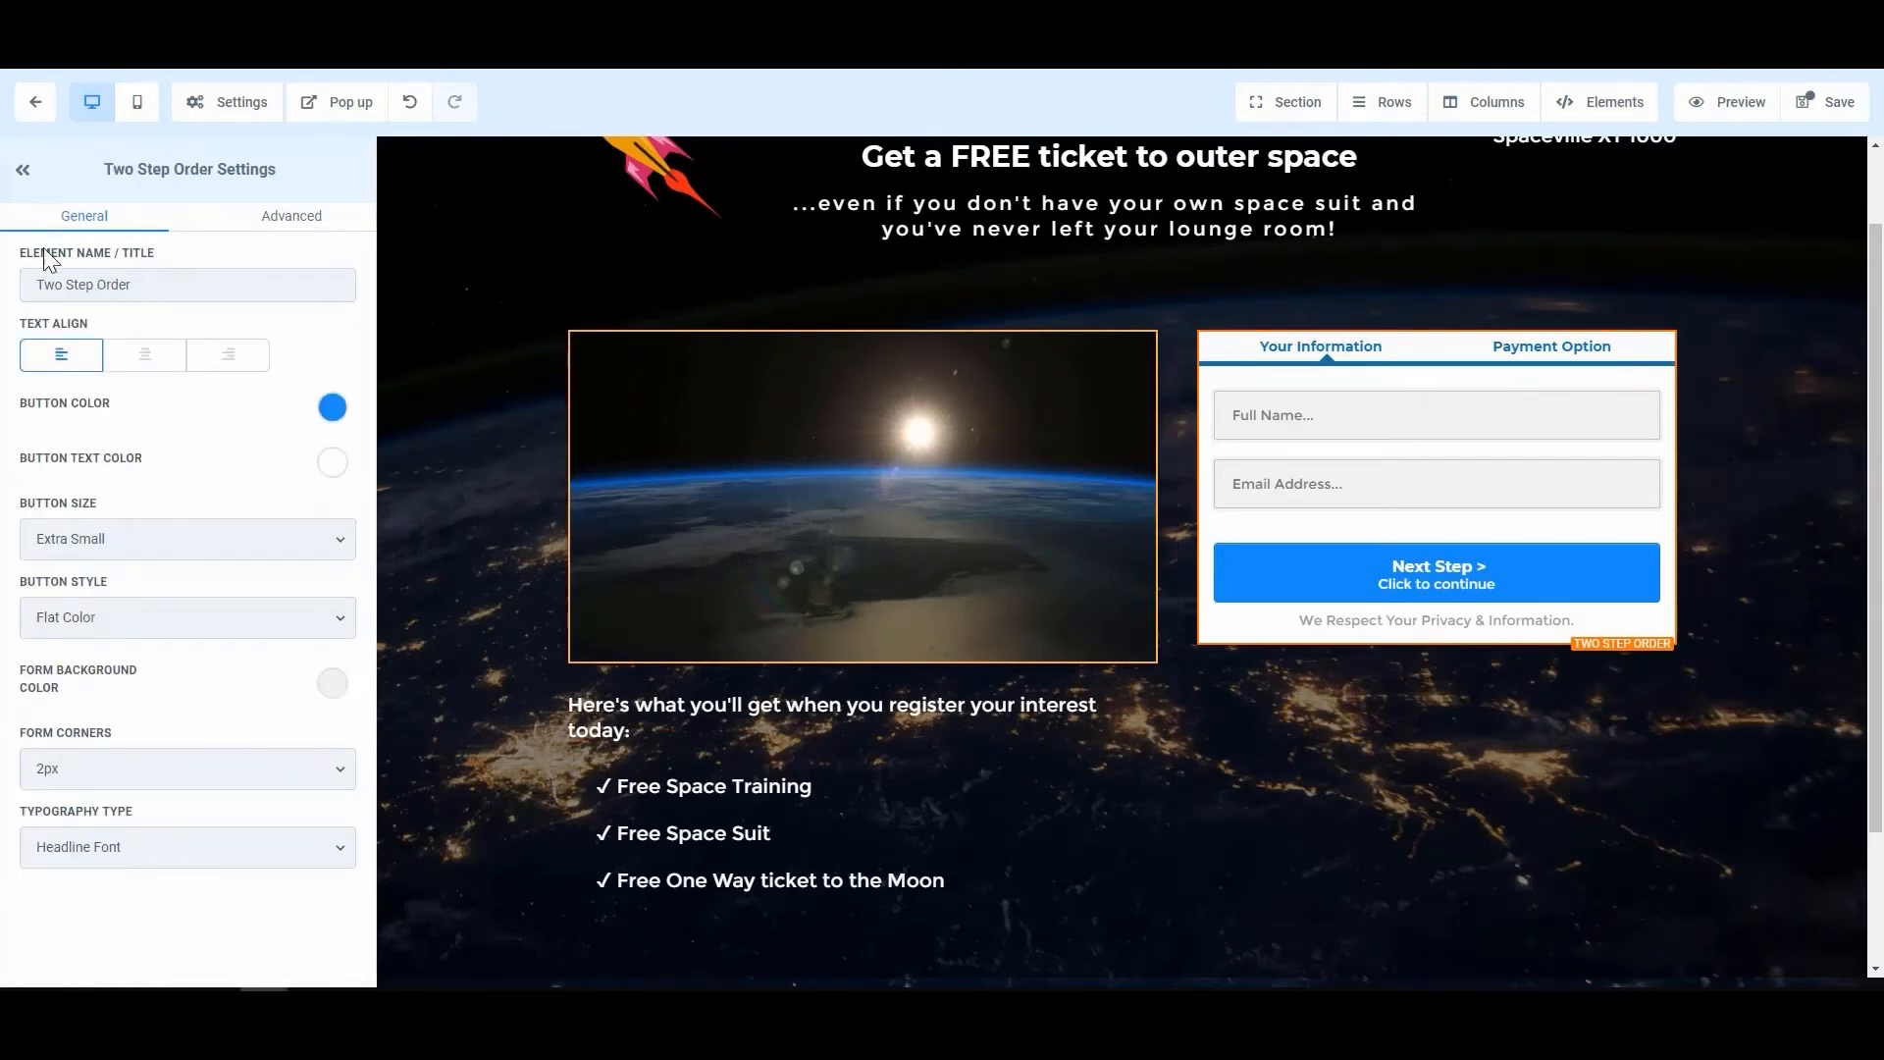
pyautogui.click(299, 228)
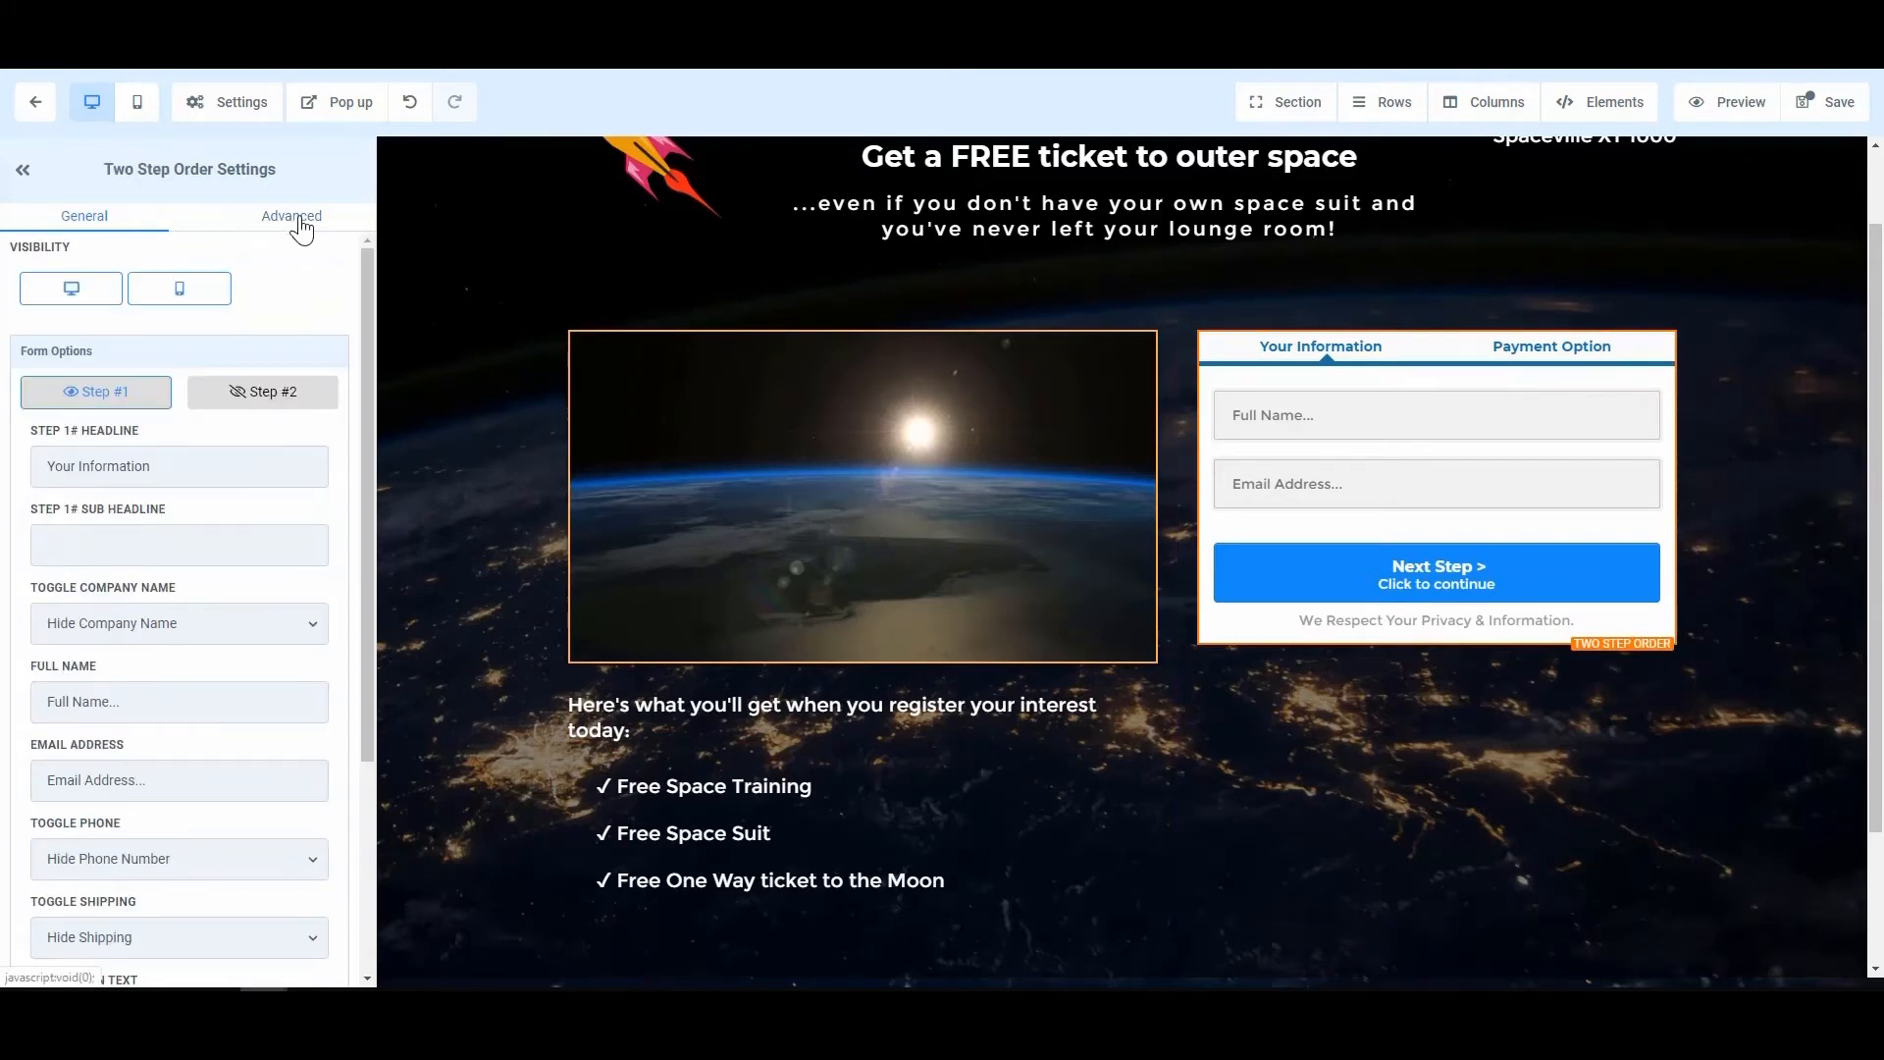
pyautogui.scroll(-3, 145, 626)
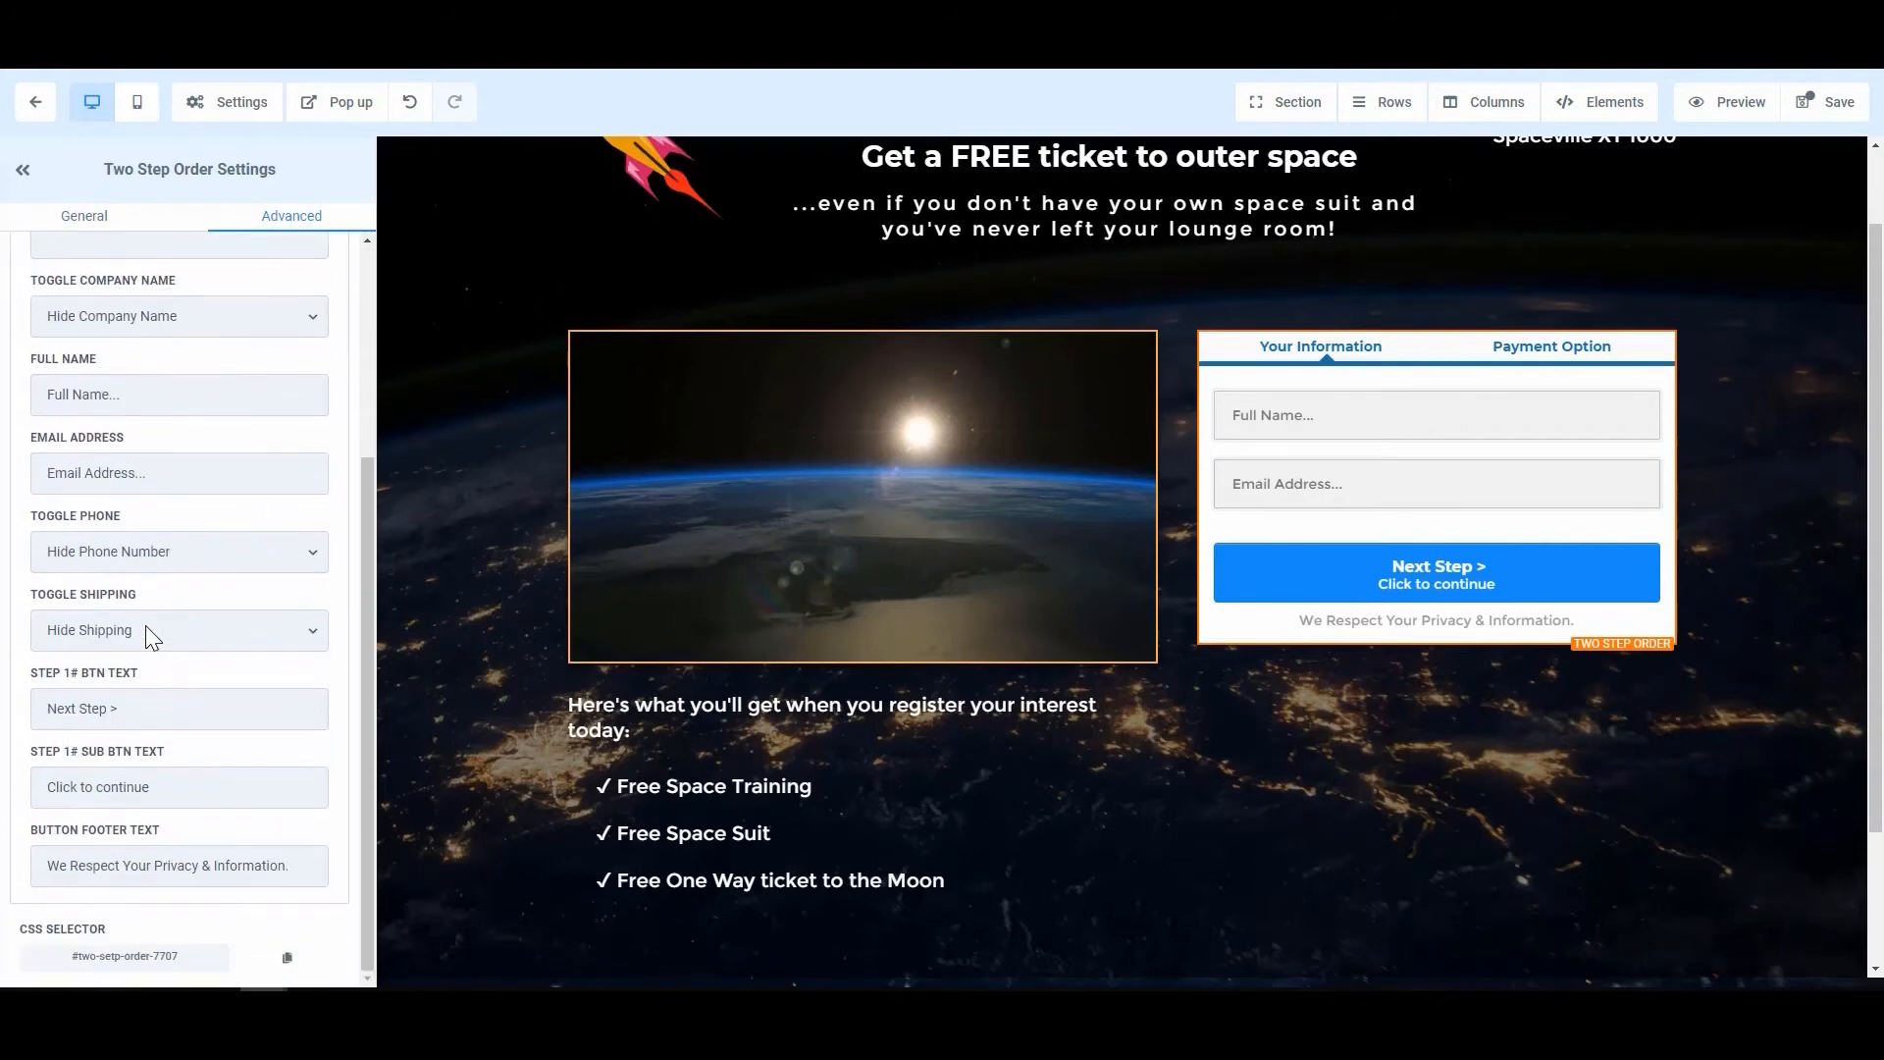
pyautogui.scroll(3, 145, 627)
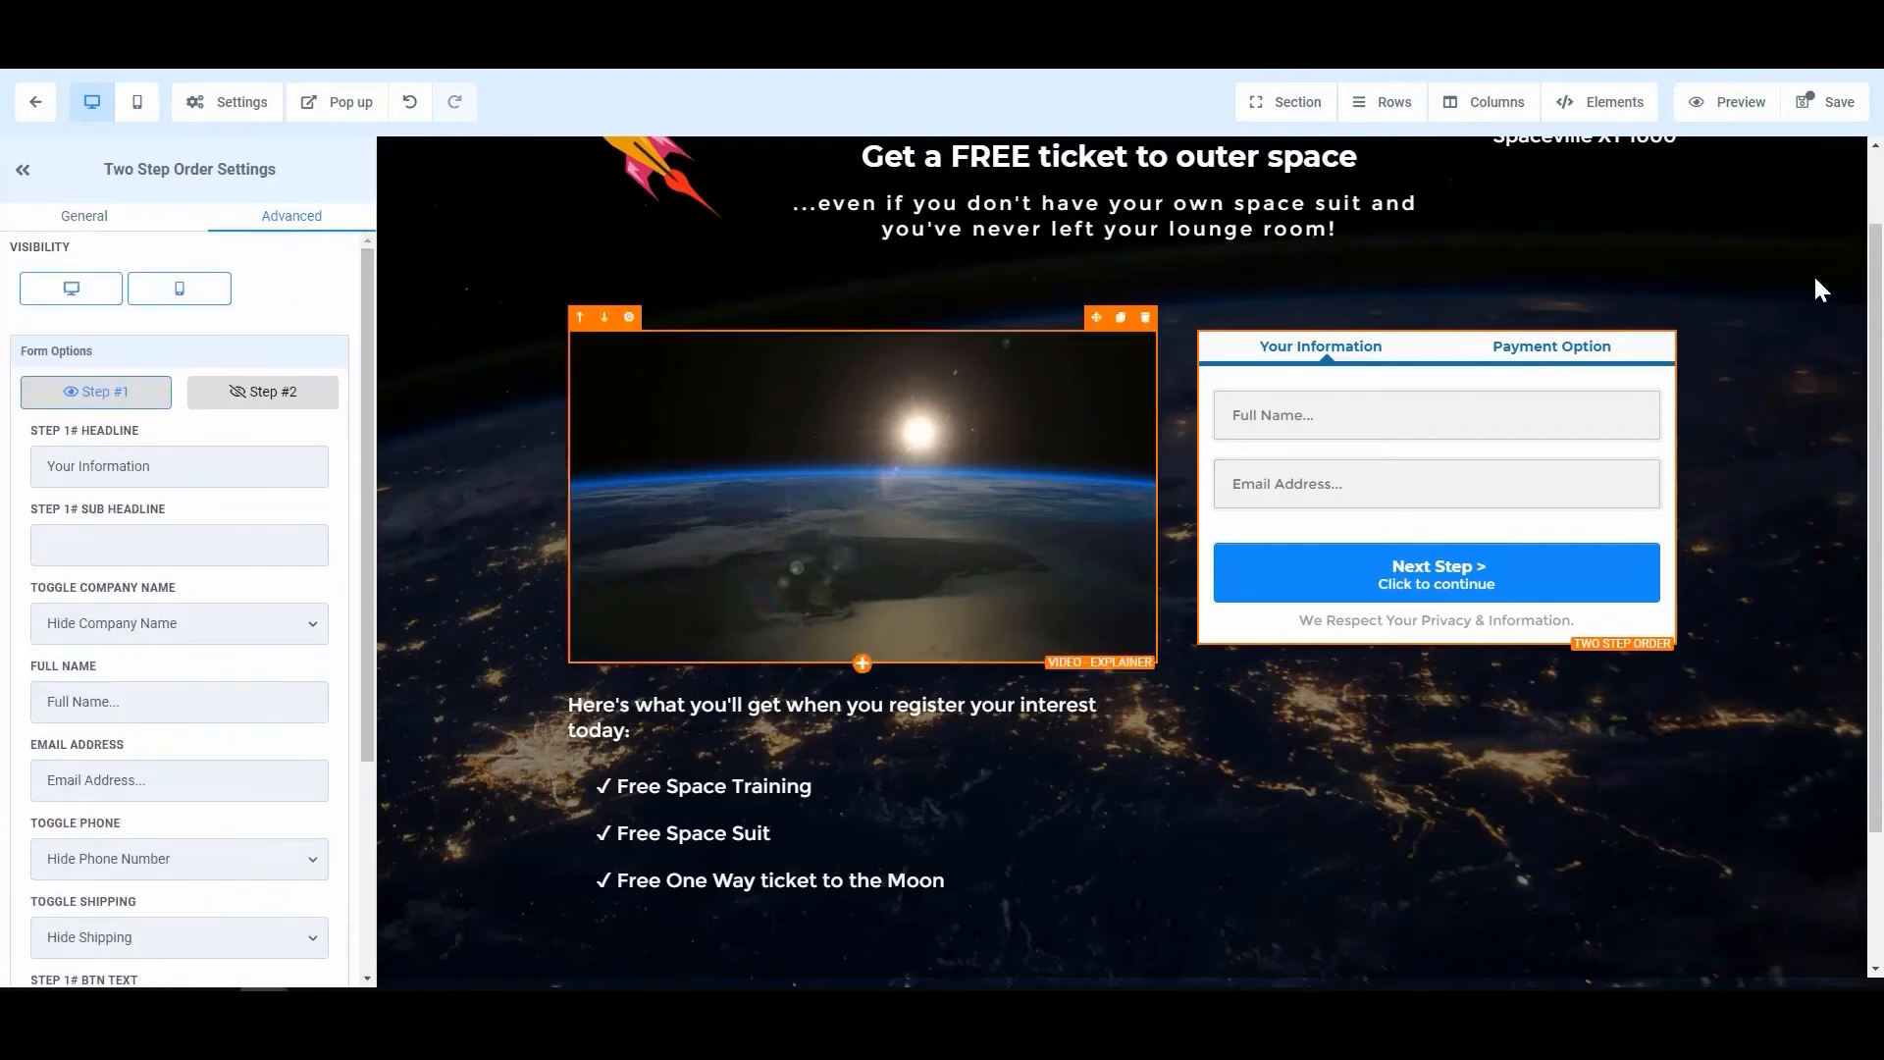
pyautogui.click(1683, 352)
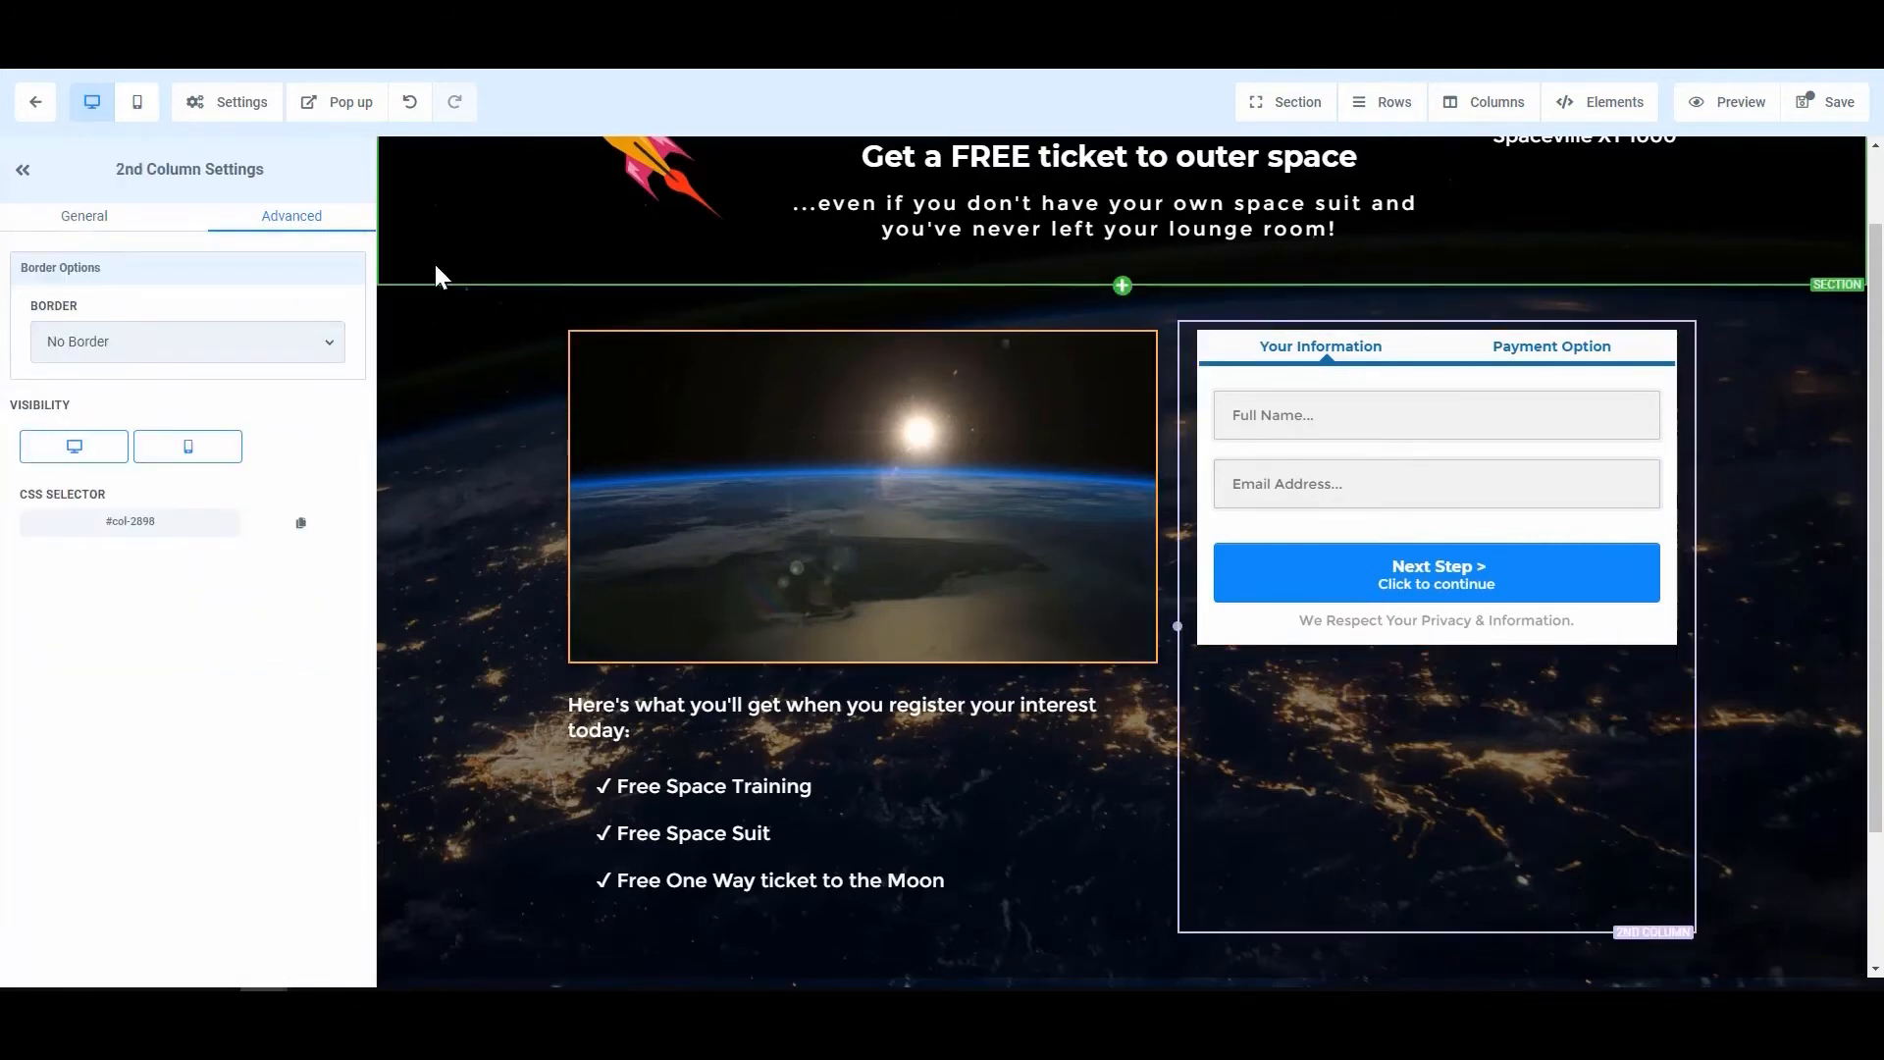
pyautogui.click(83, 224)
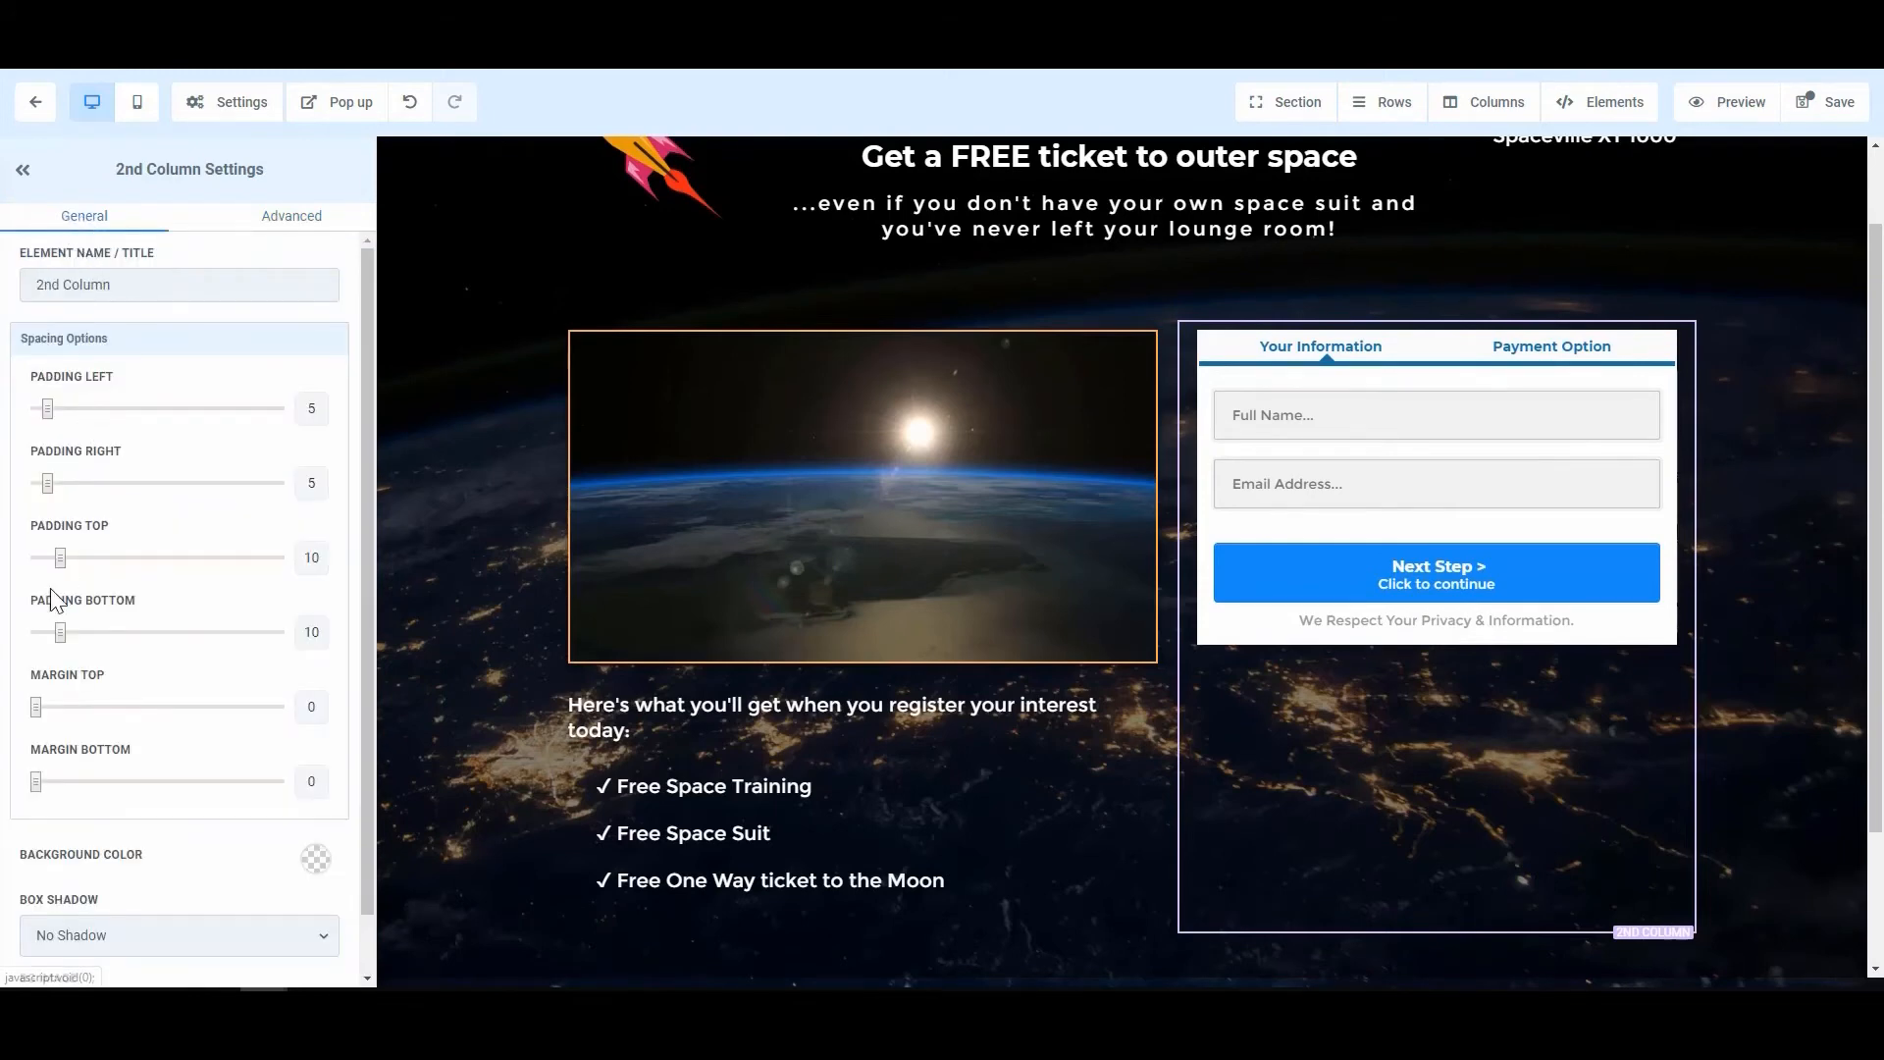
pyautogui.moveTo(37, 716)
pyautogui.mouseDown()
pyautogui.moveTo(108, 719)
pyautogui.moveTo(63, 720)
pyautogui.mouseUp()
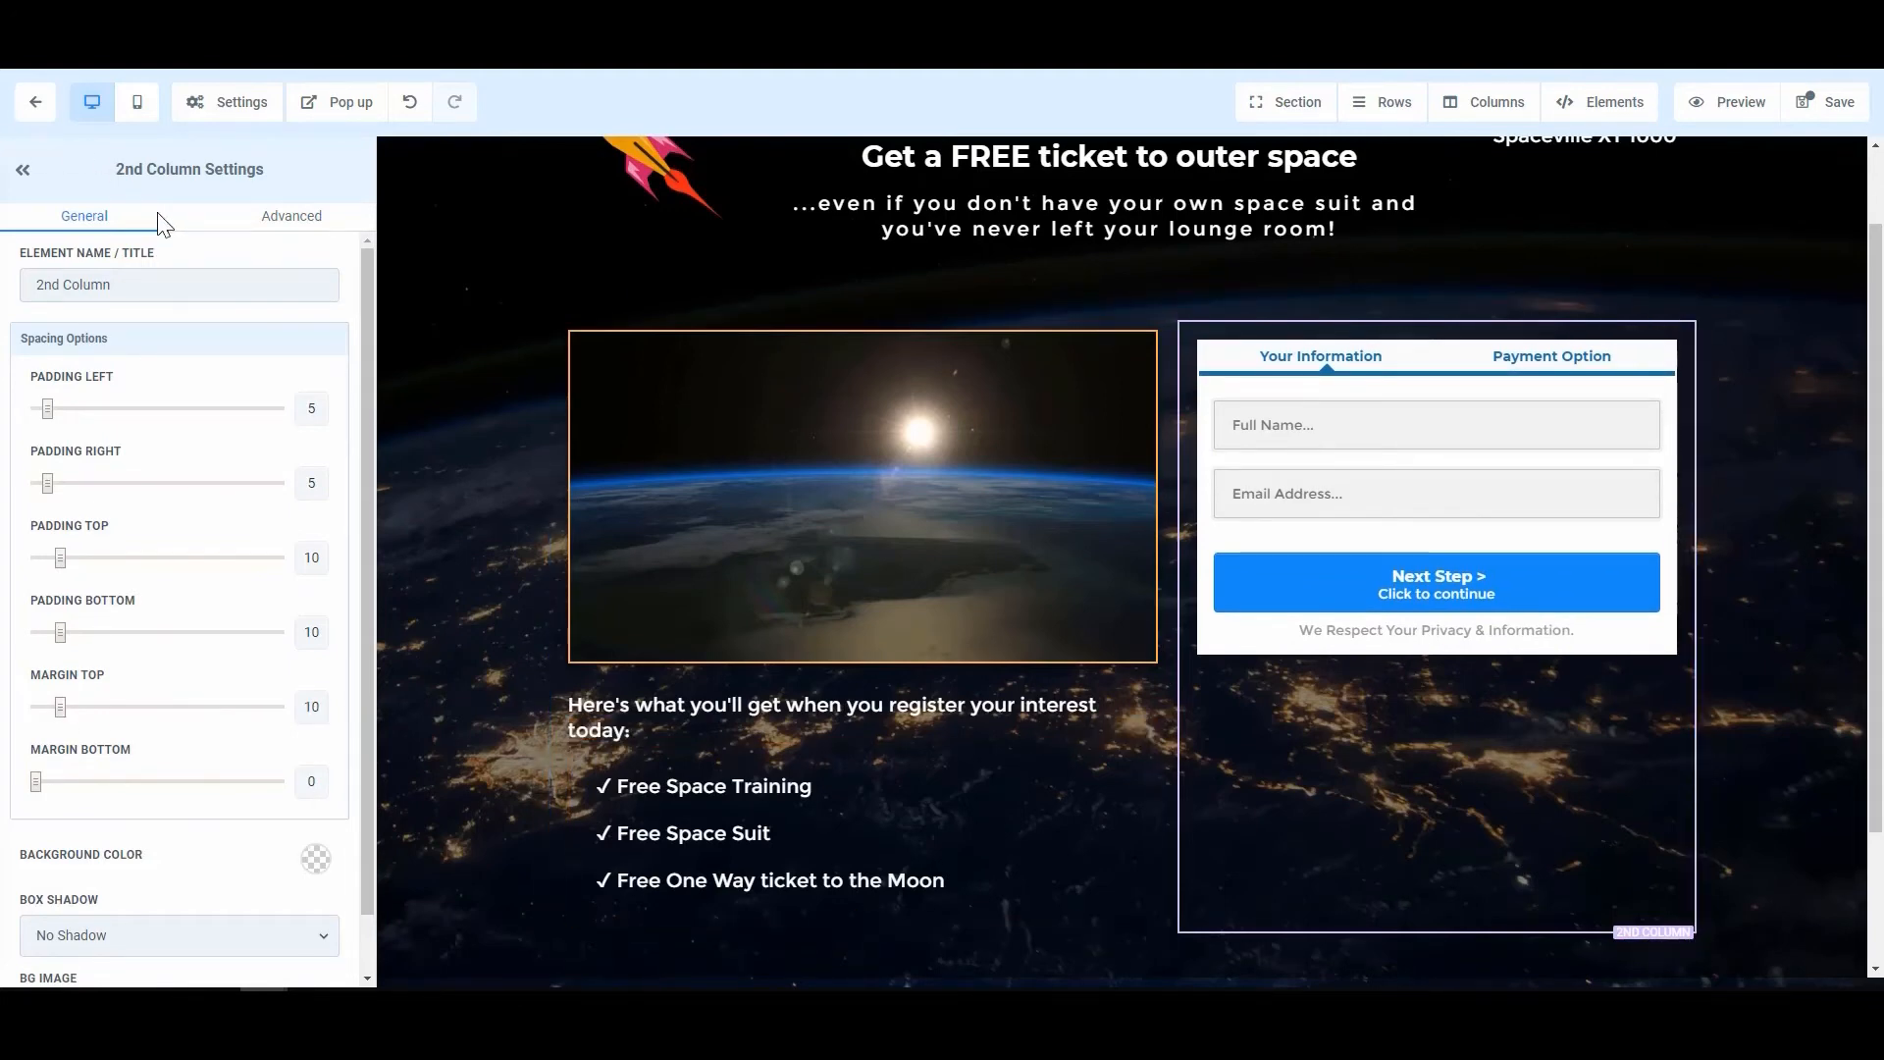
pyautogui.click(1555, 476)
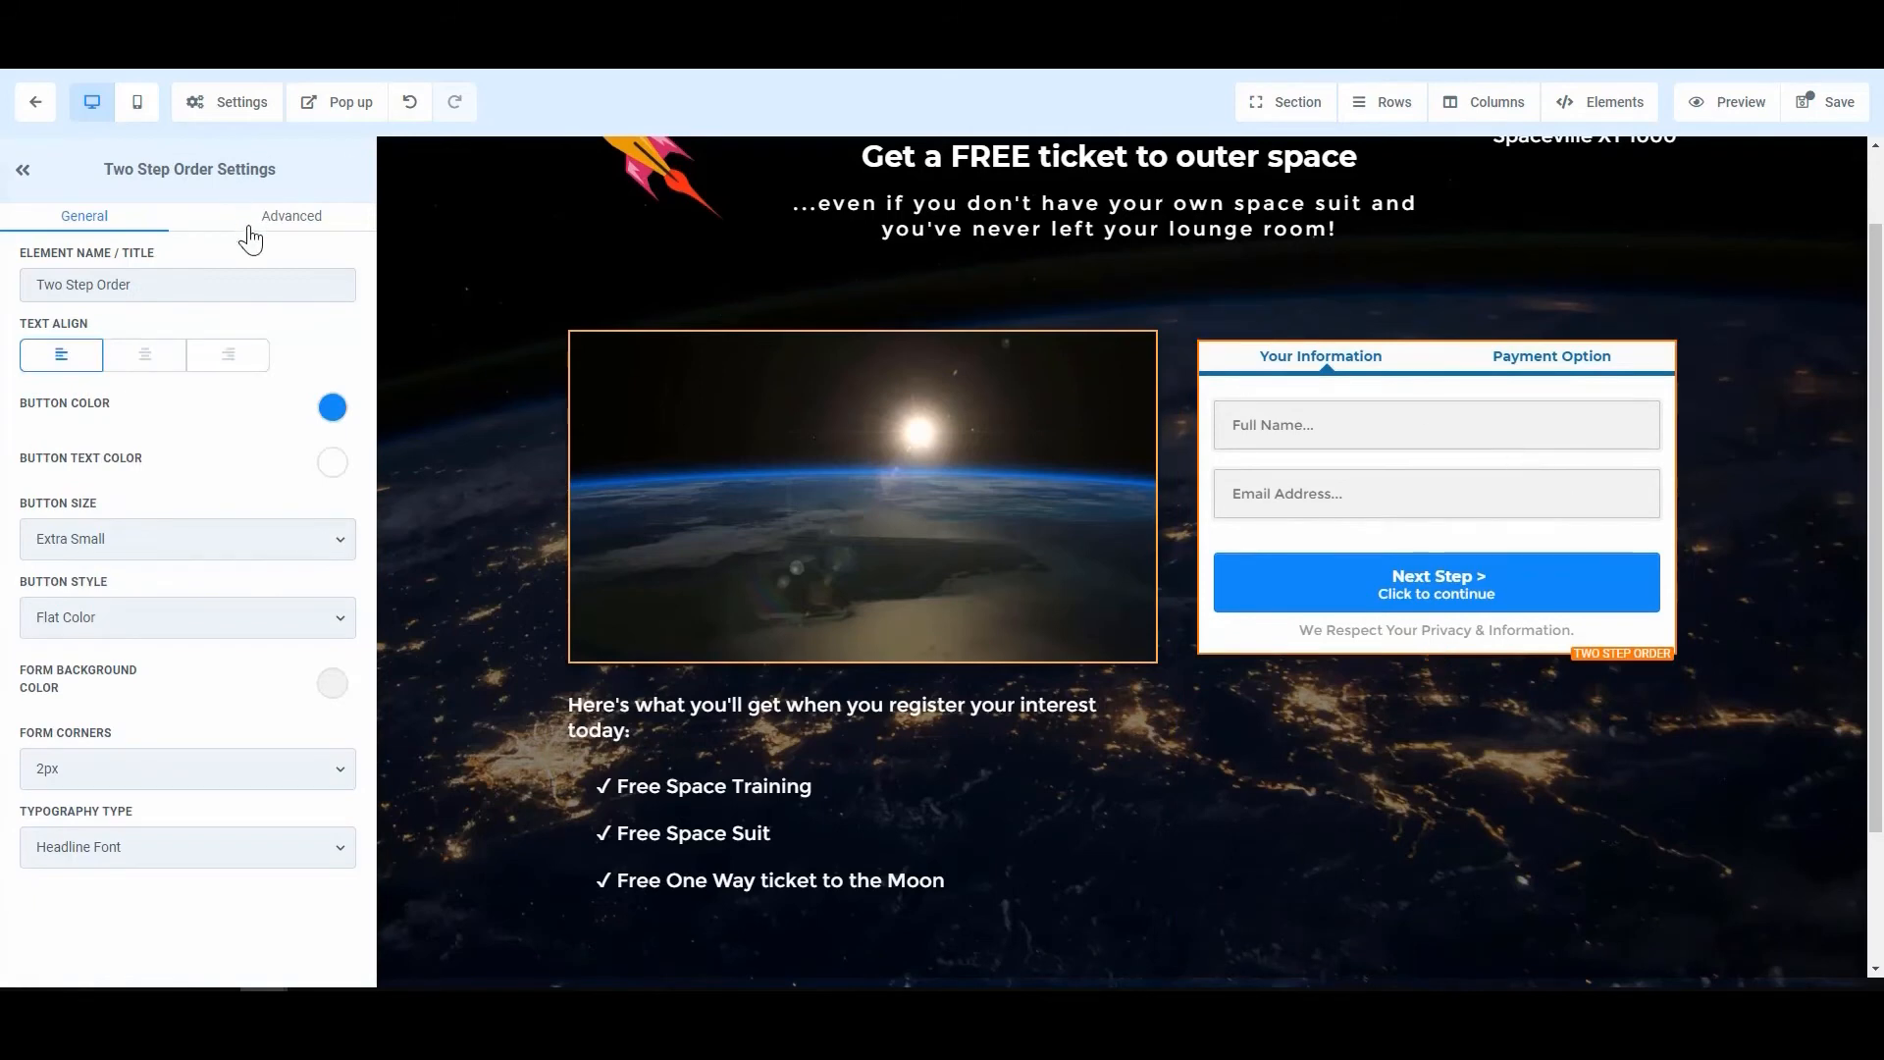
# Step: Preview the order form's payment step, then return to its information step
pyautogui.click(284, 222)
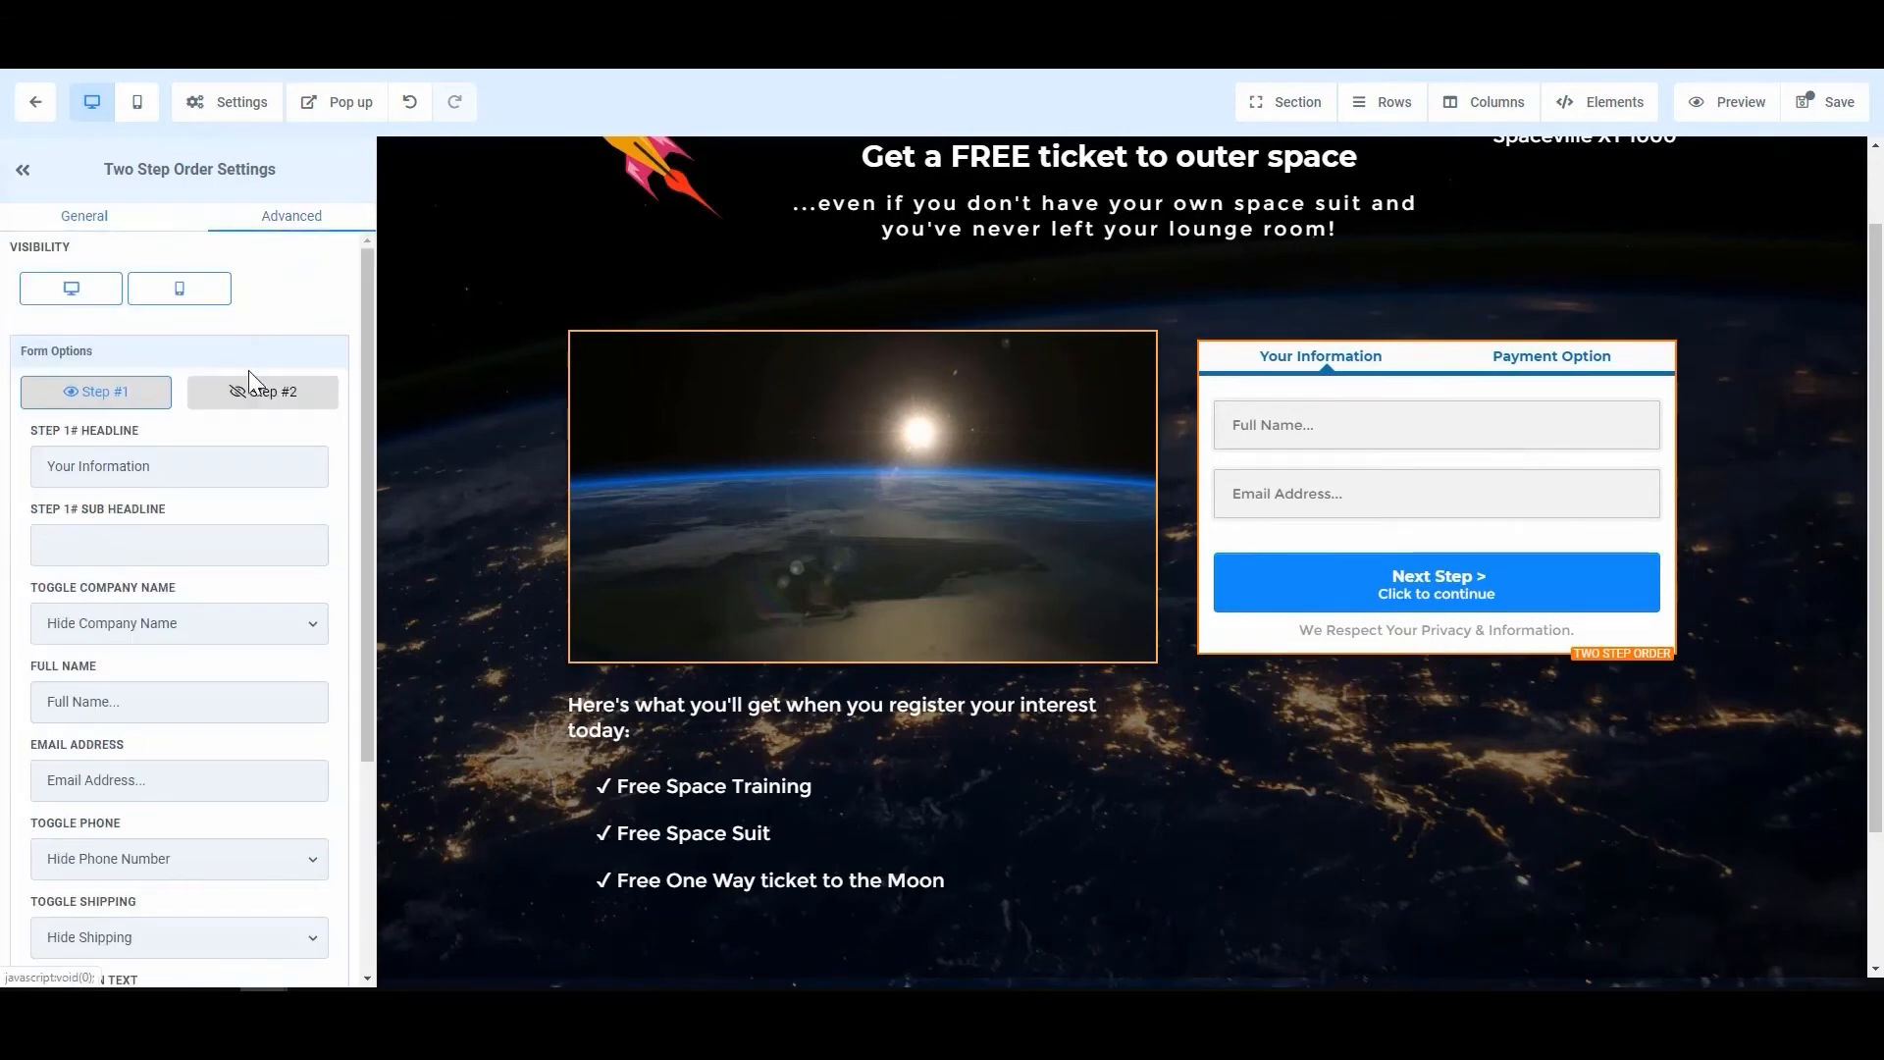
pyautogui.click(253, 394)
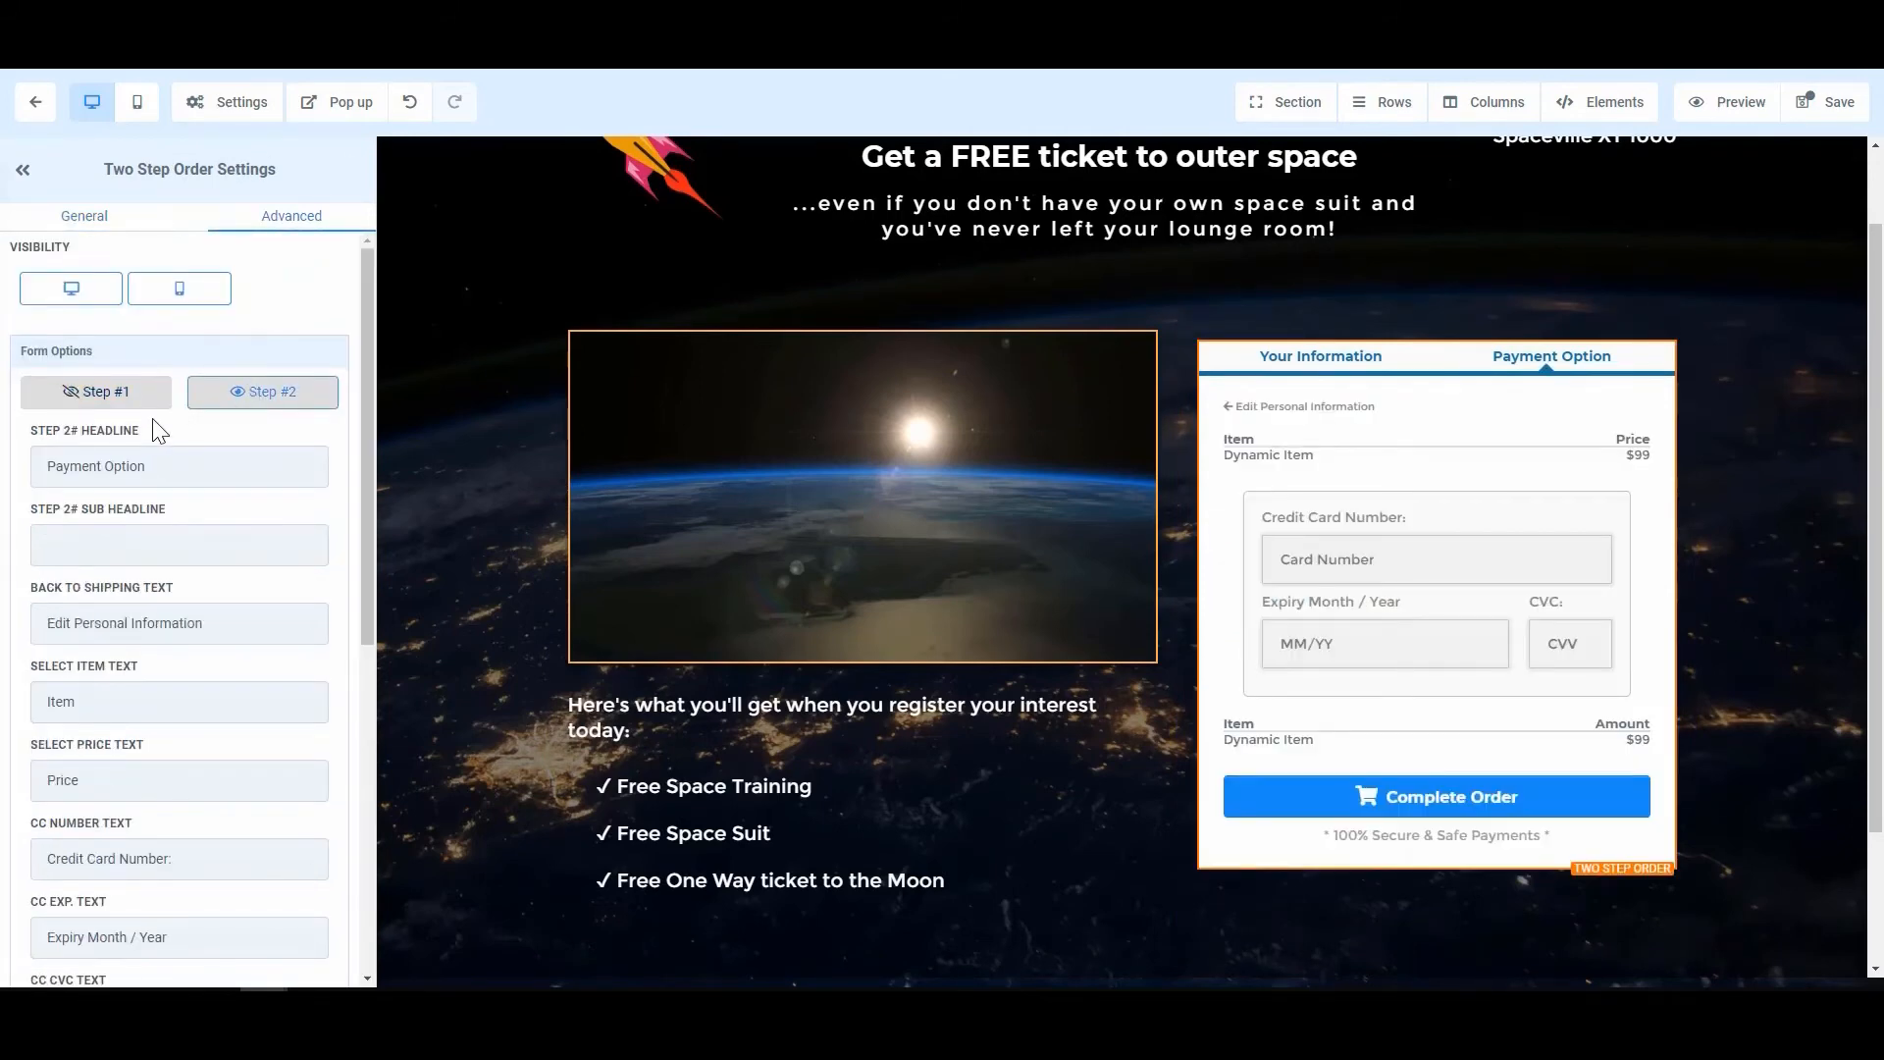
pyautogui.click(117, 397)
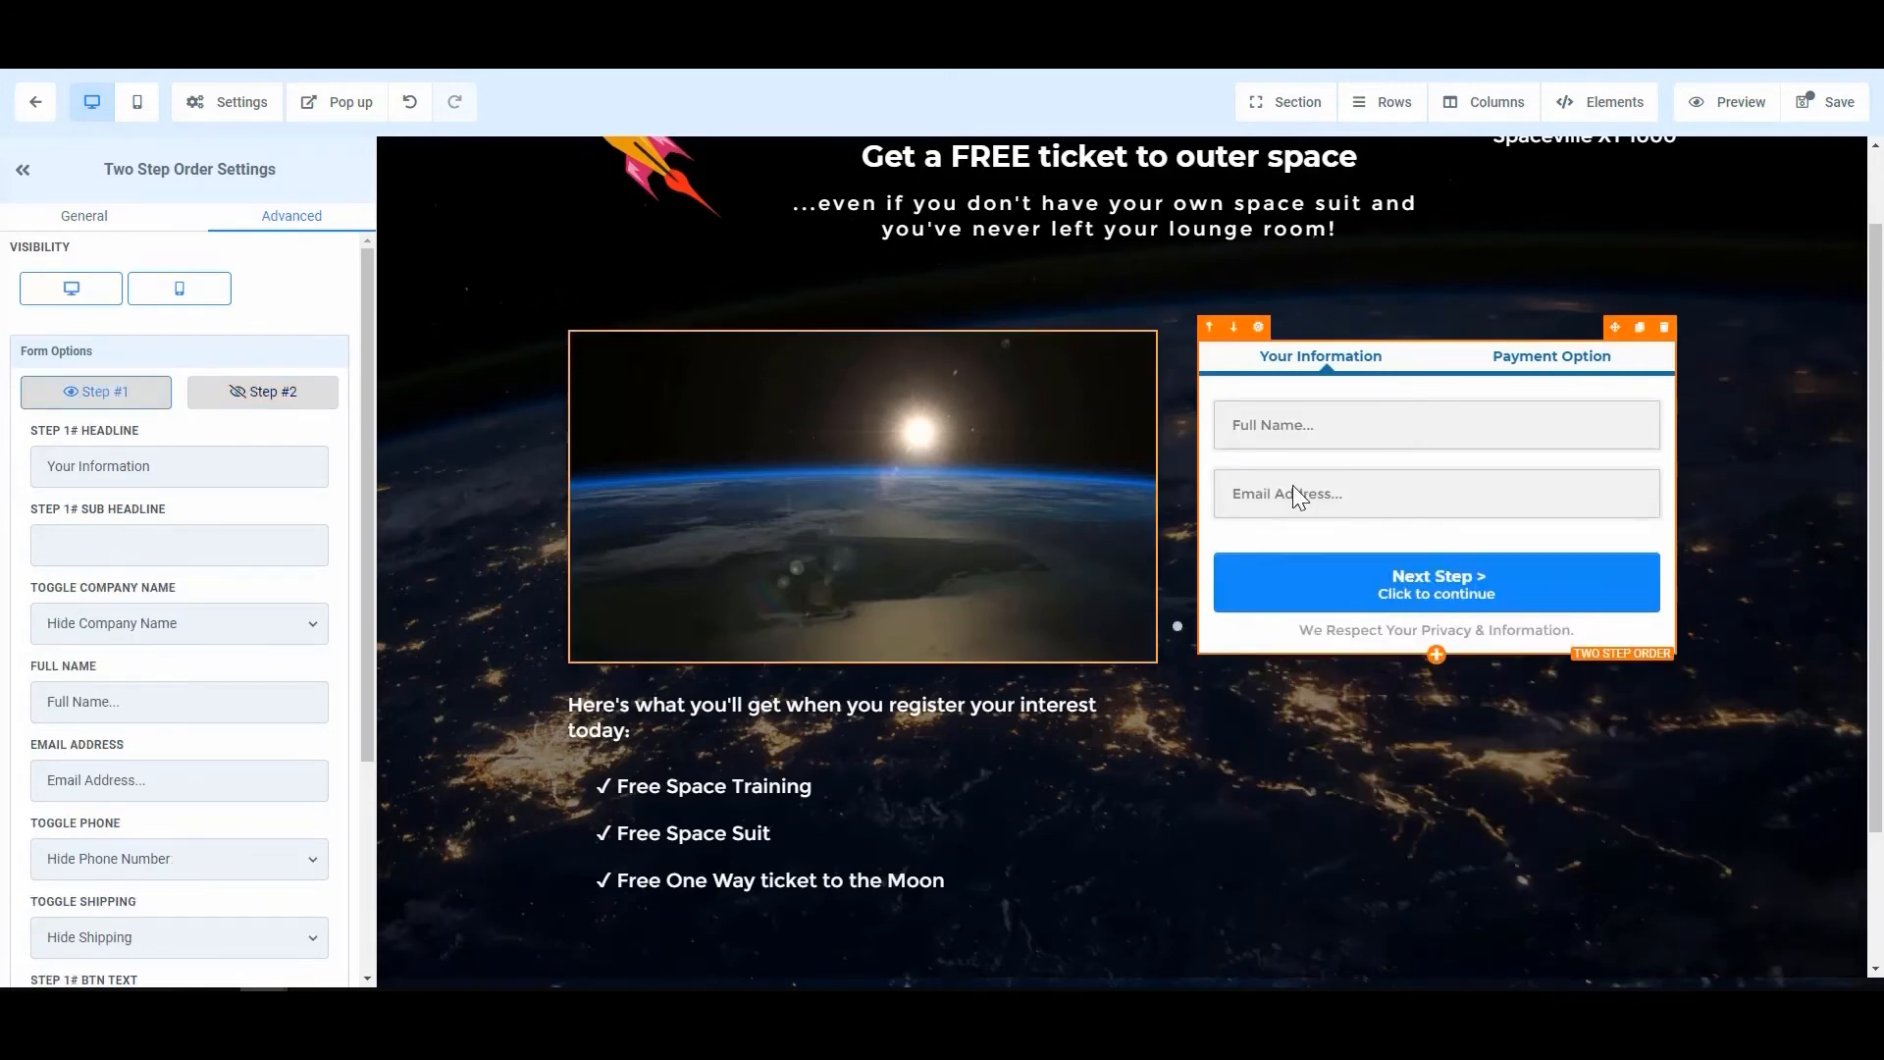
# Step: Delete FREE so the headline reads 'Get a ticket to outer space', then save and exit the editor
pyautogui.scroll(1, 1054, 462)
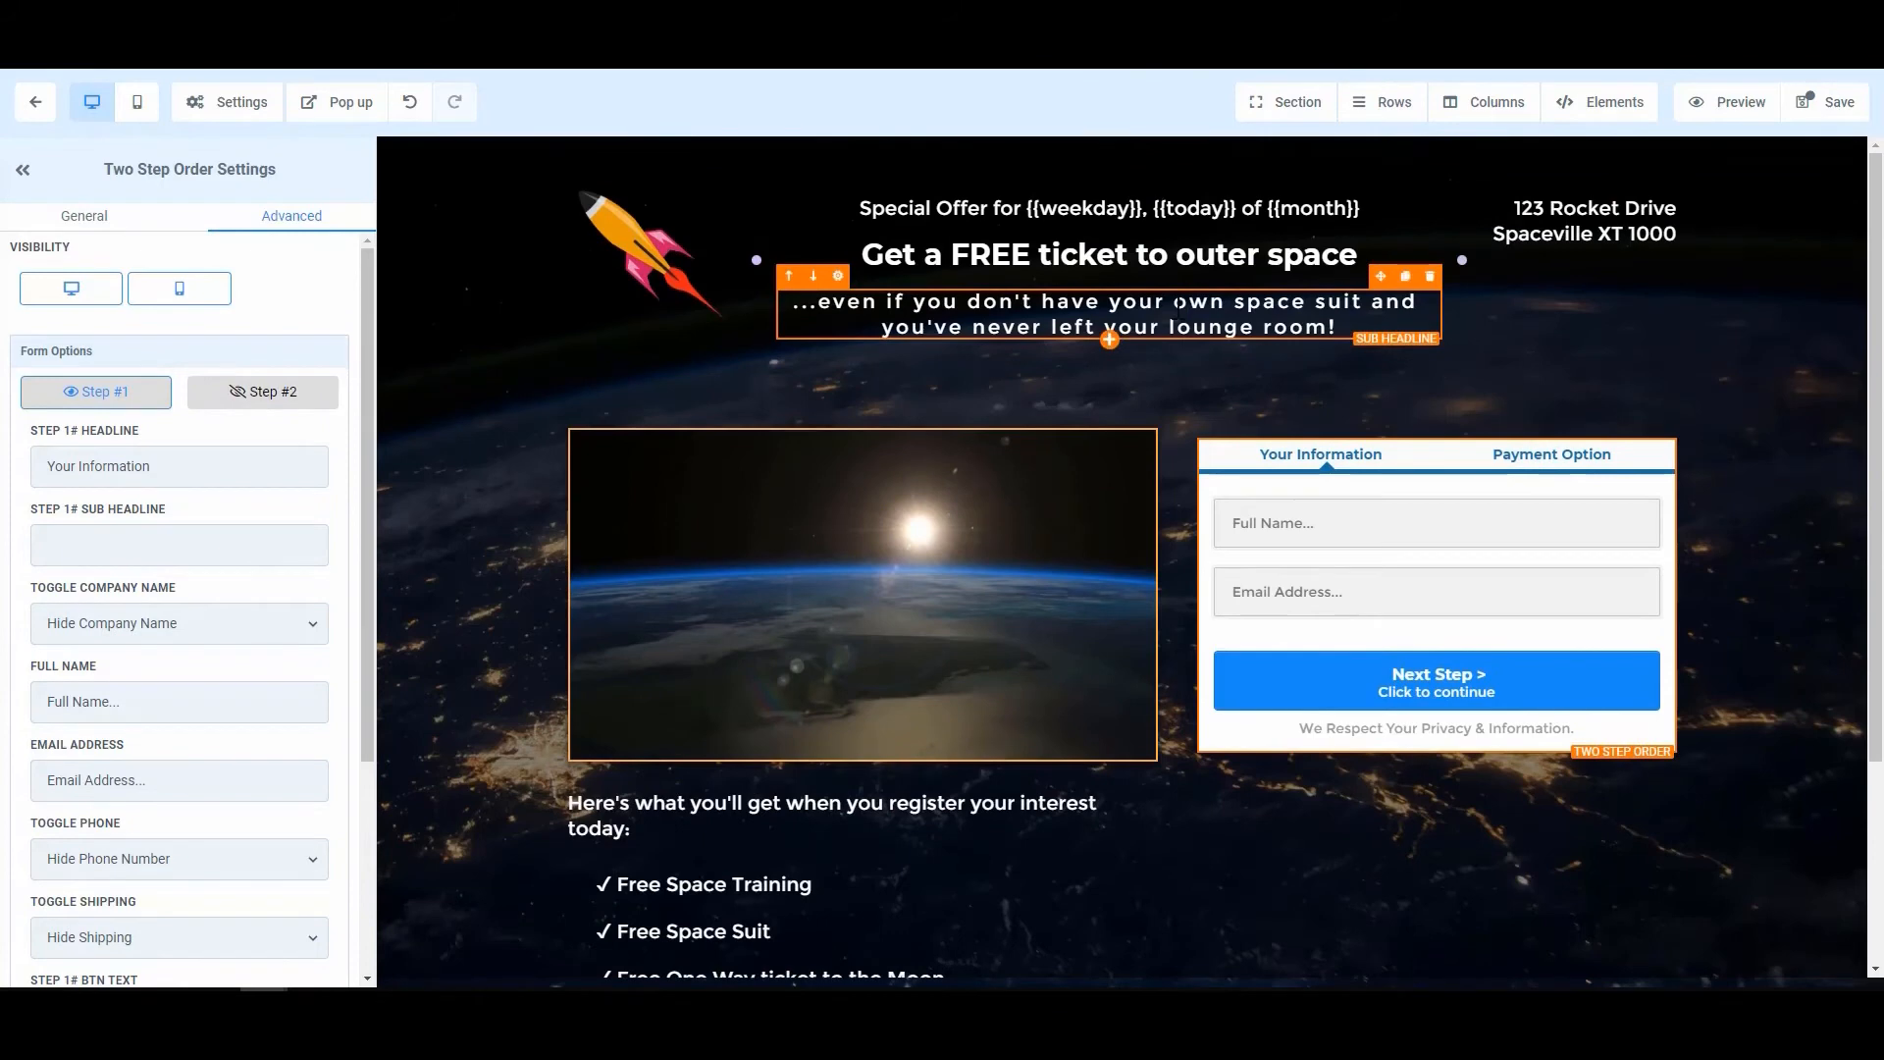
pyautogui.doubleClick(1001, 255)
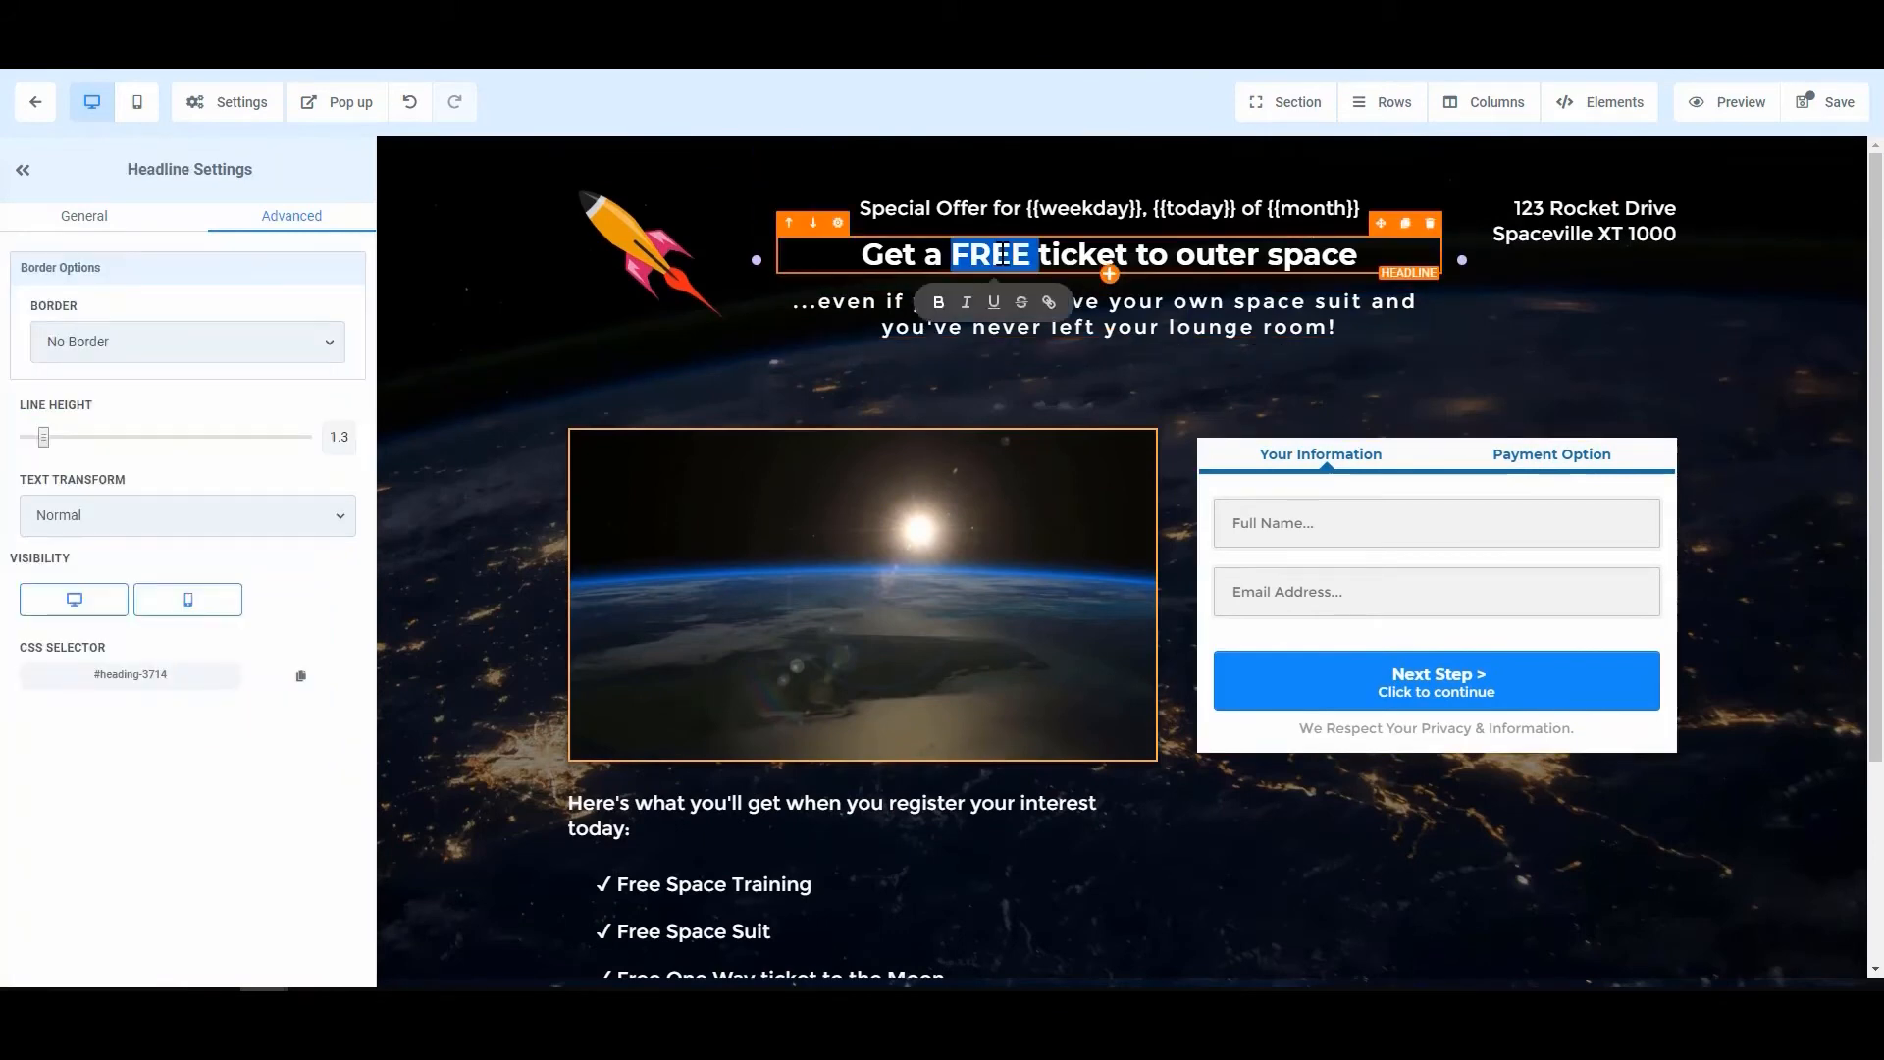
pyautogui.press('BackSpace')
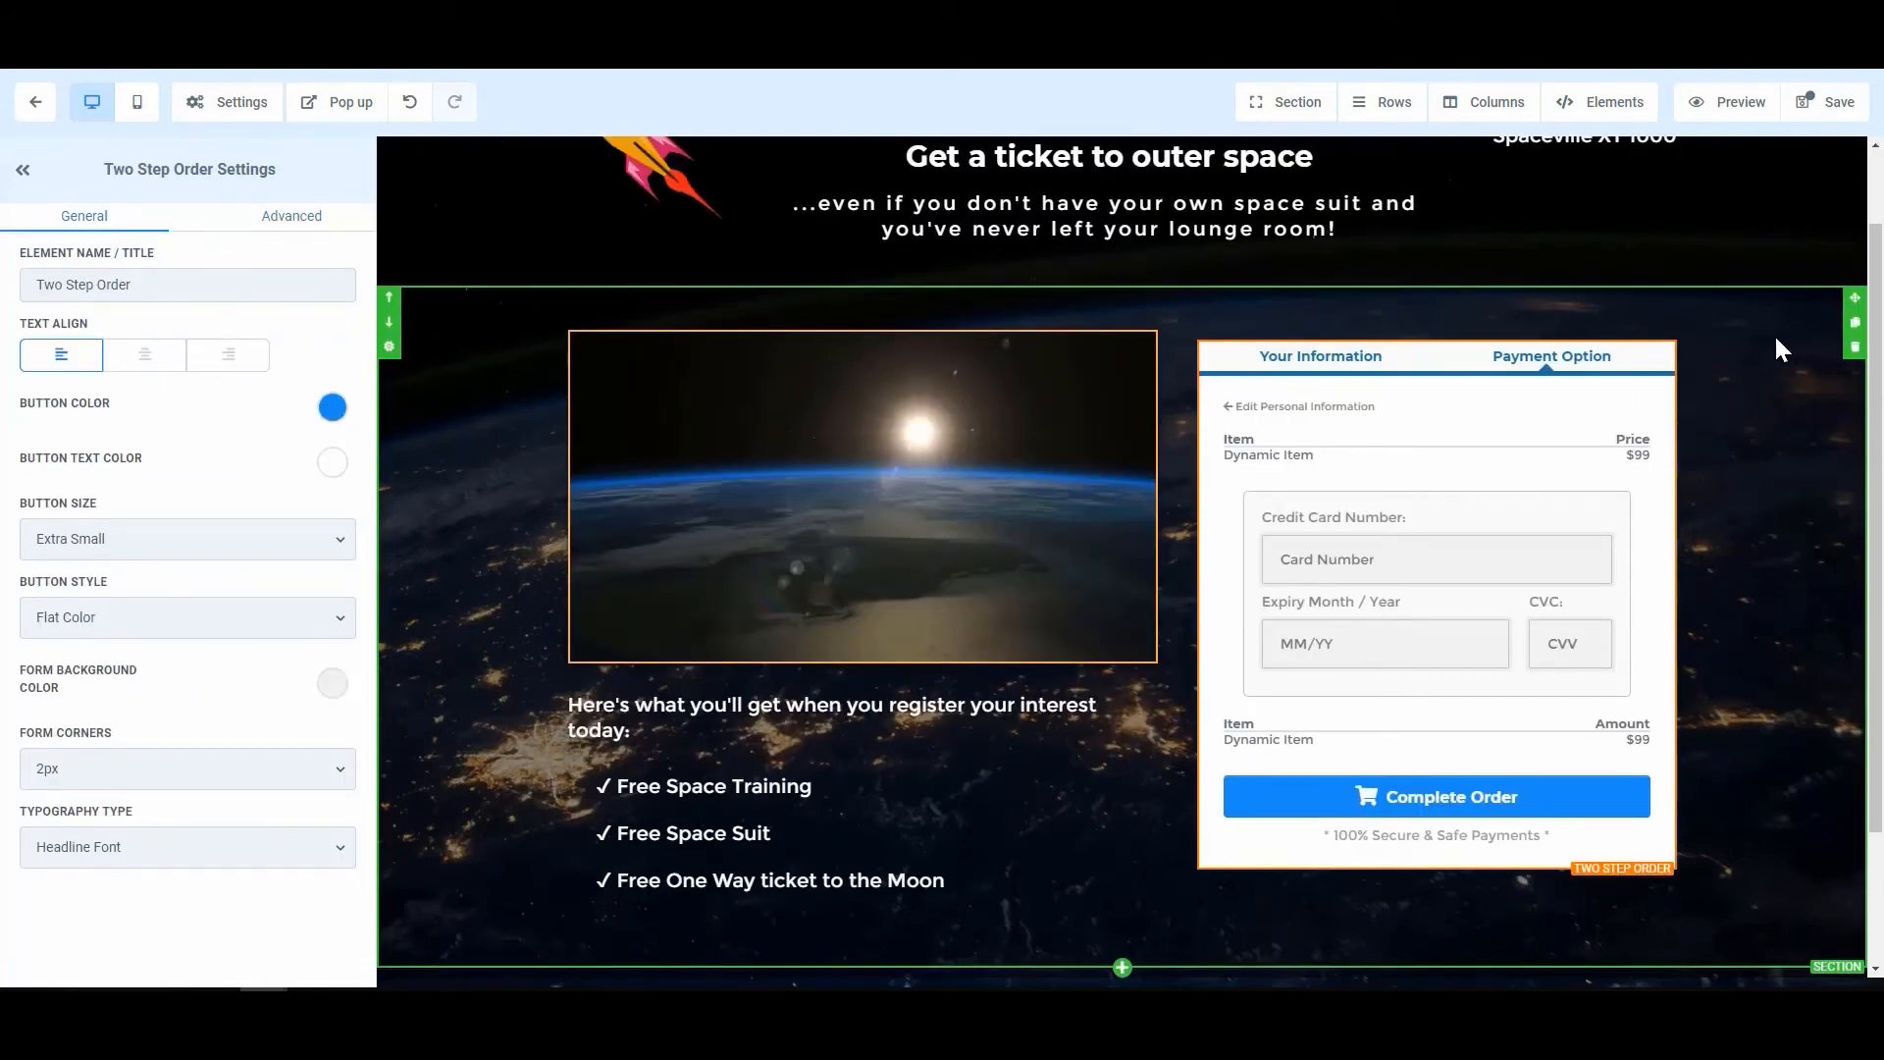
pyautogui.click(1841, 106)
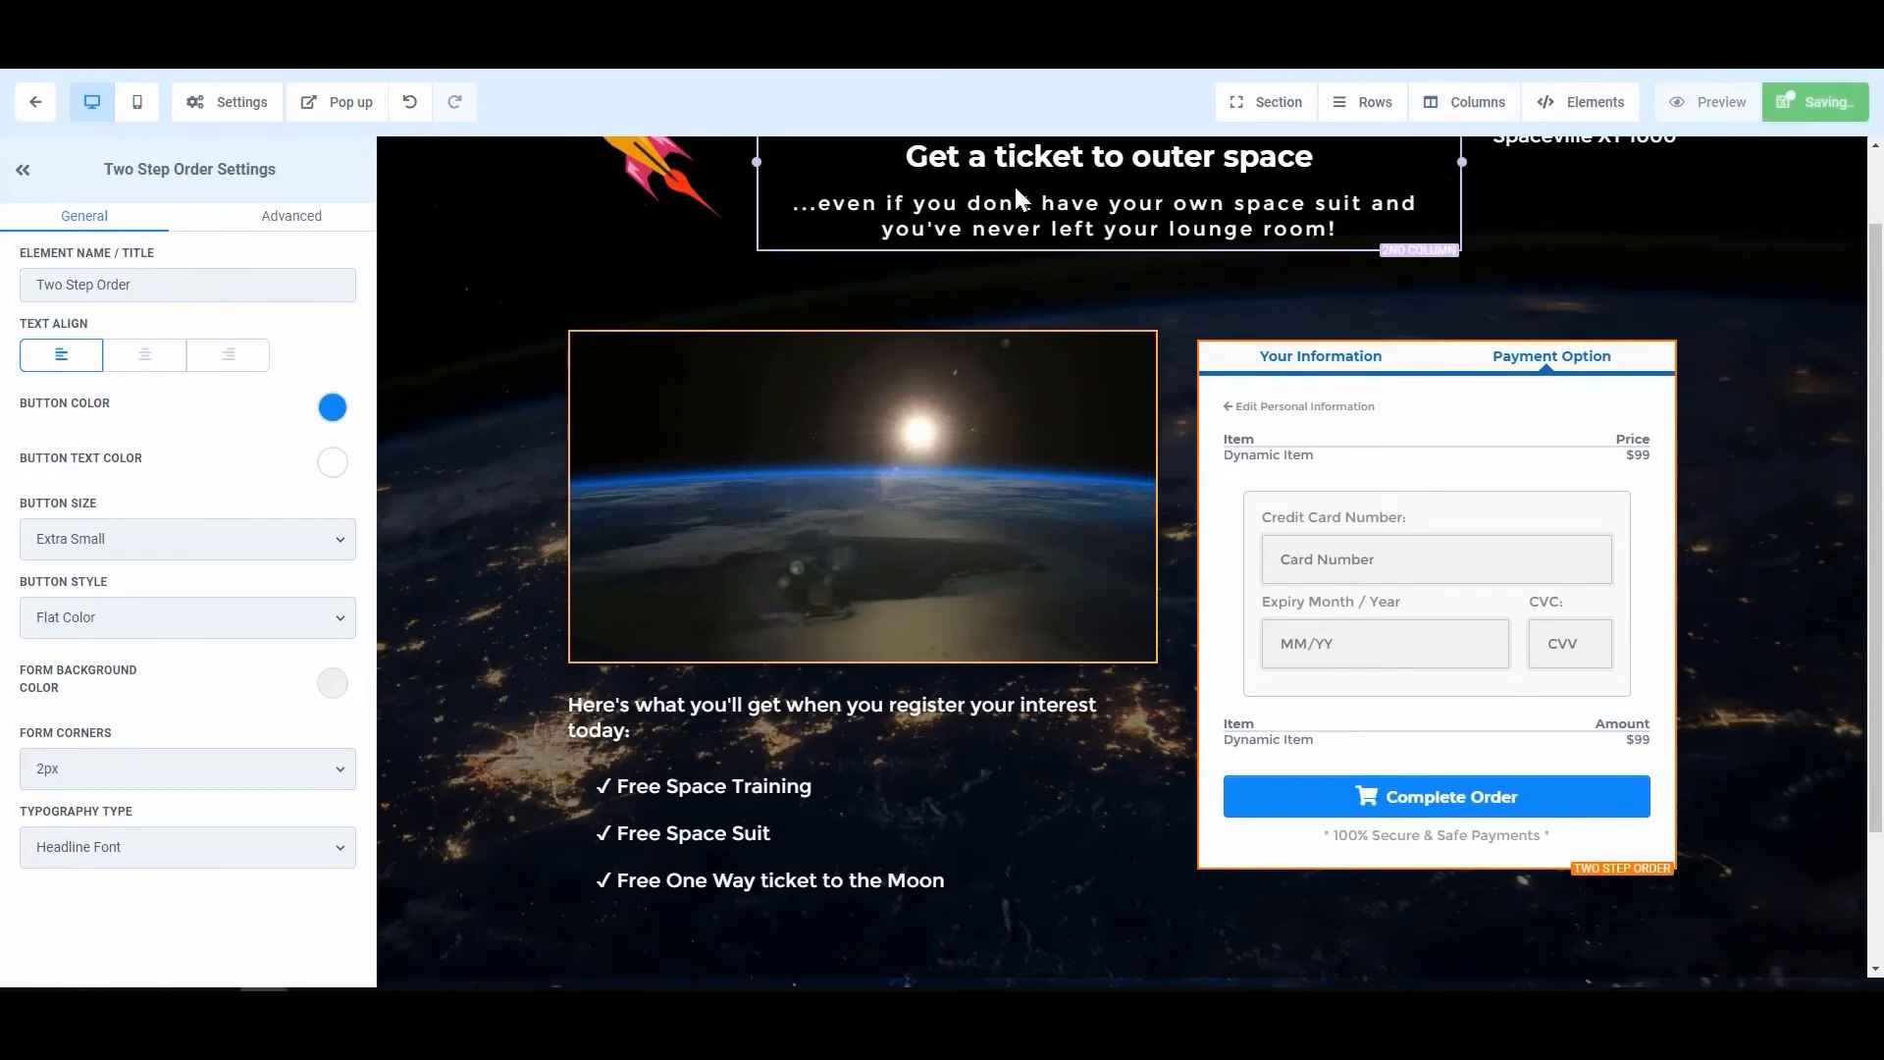
pyautogui.click(32, 102)
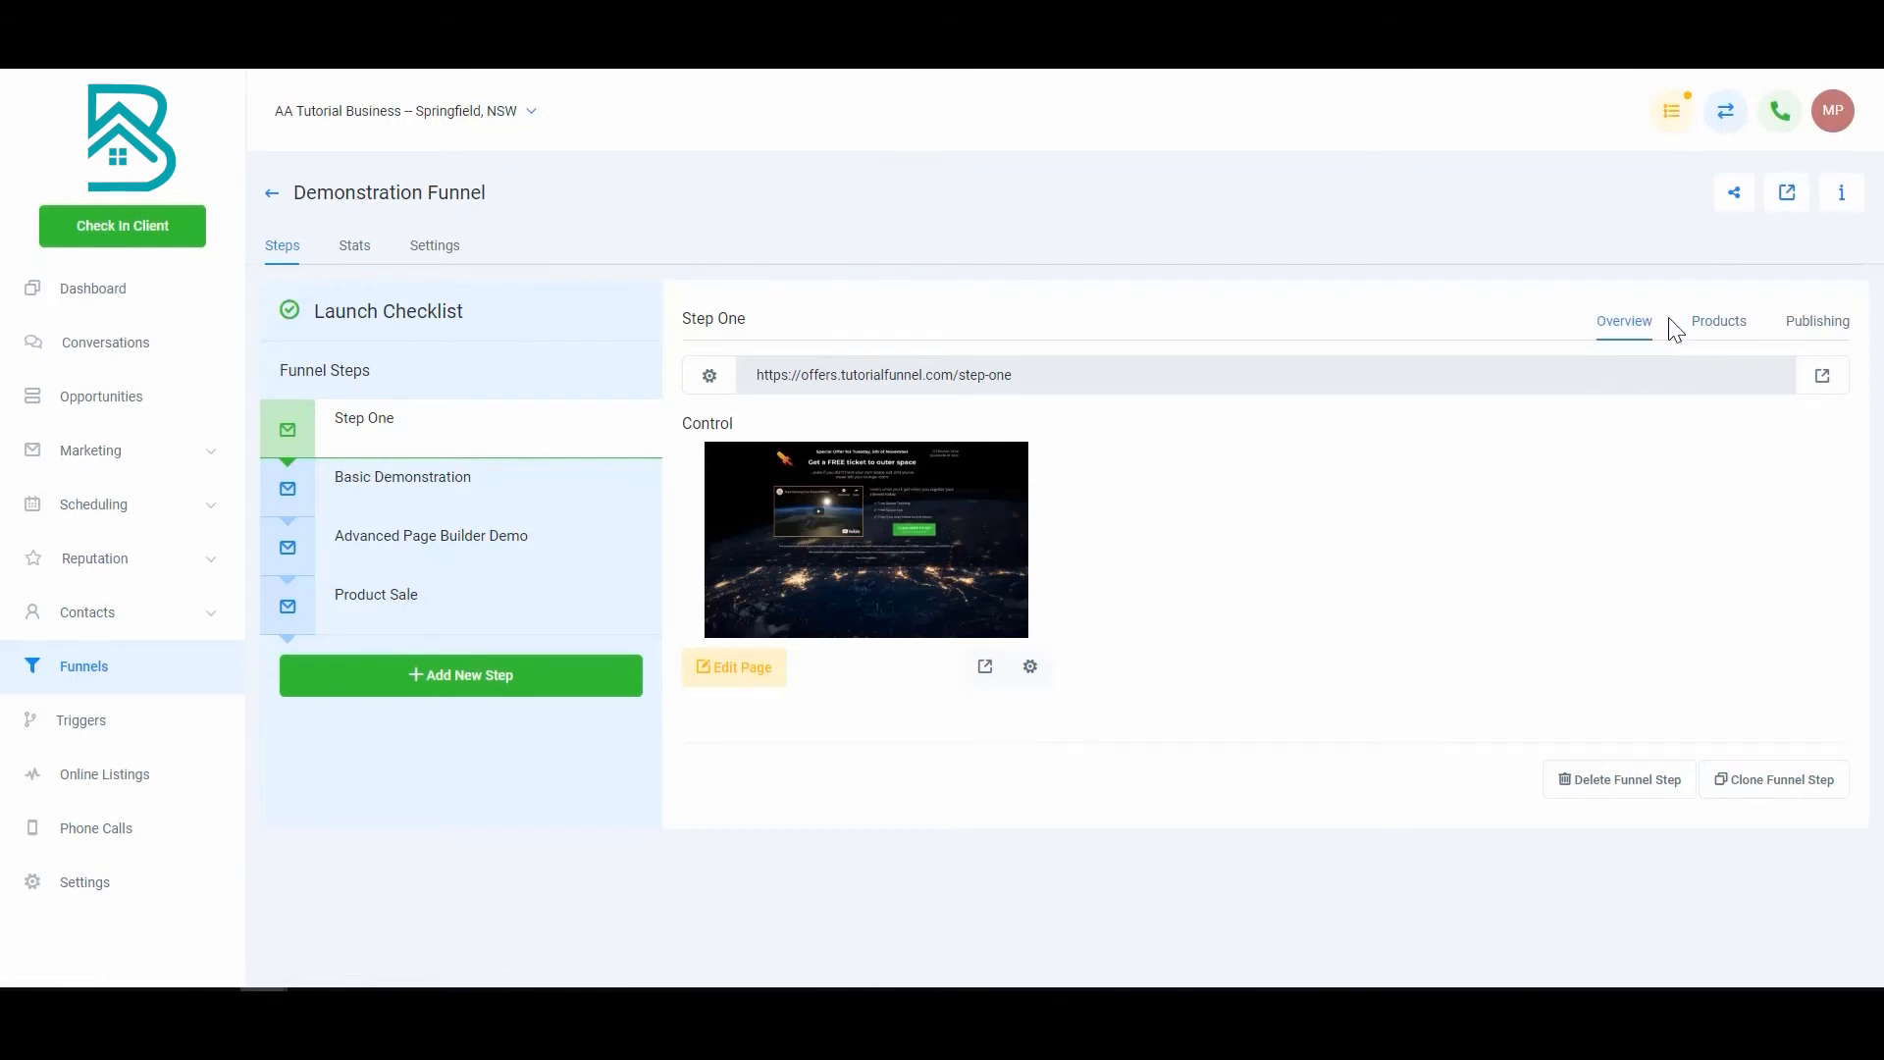
# Step: Go to the Product Sale step's Products tab, which shows Products (0)
pyautogui.click(487, 629)
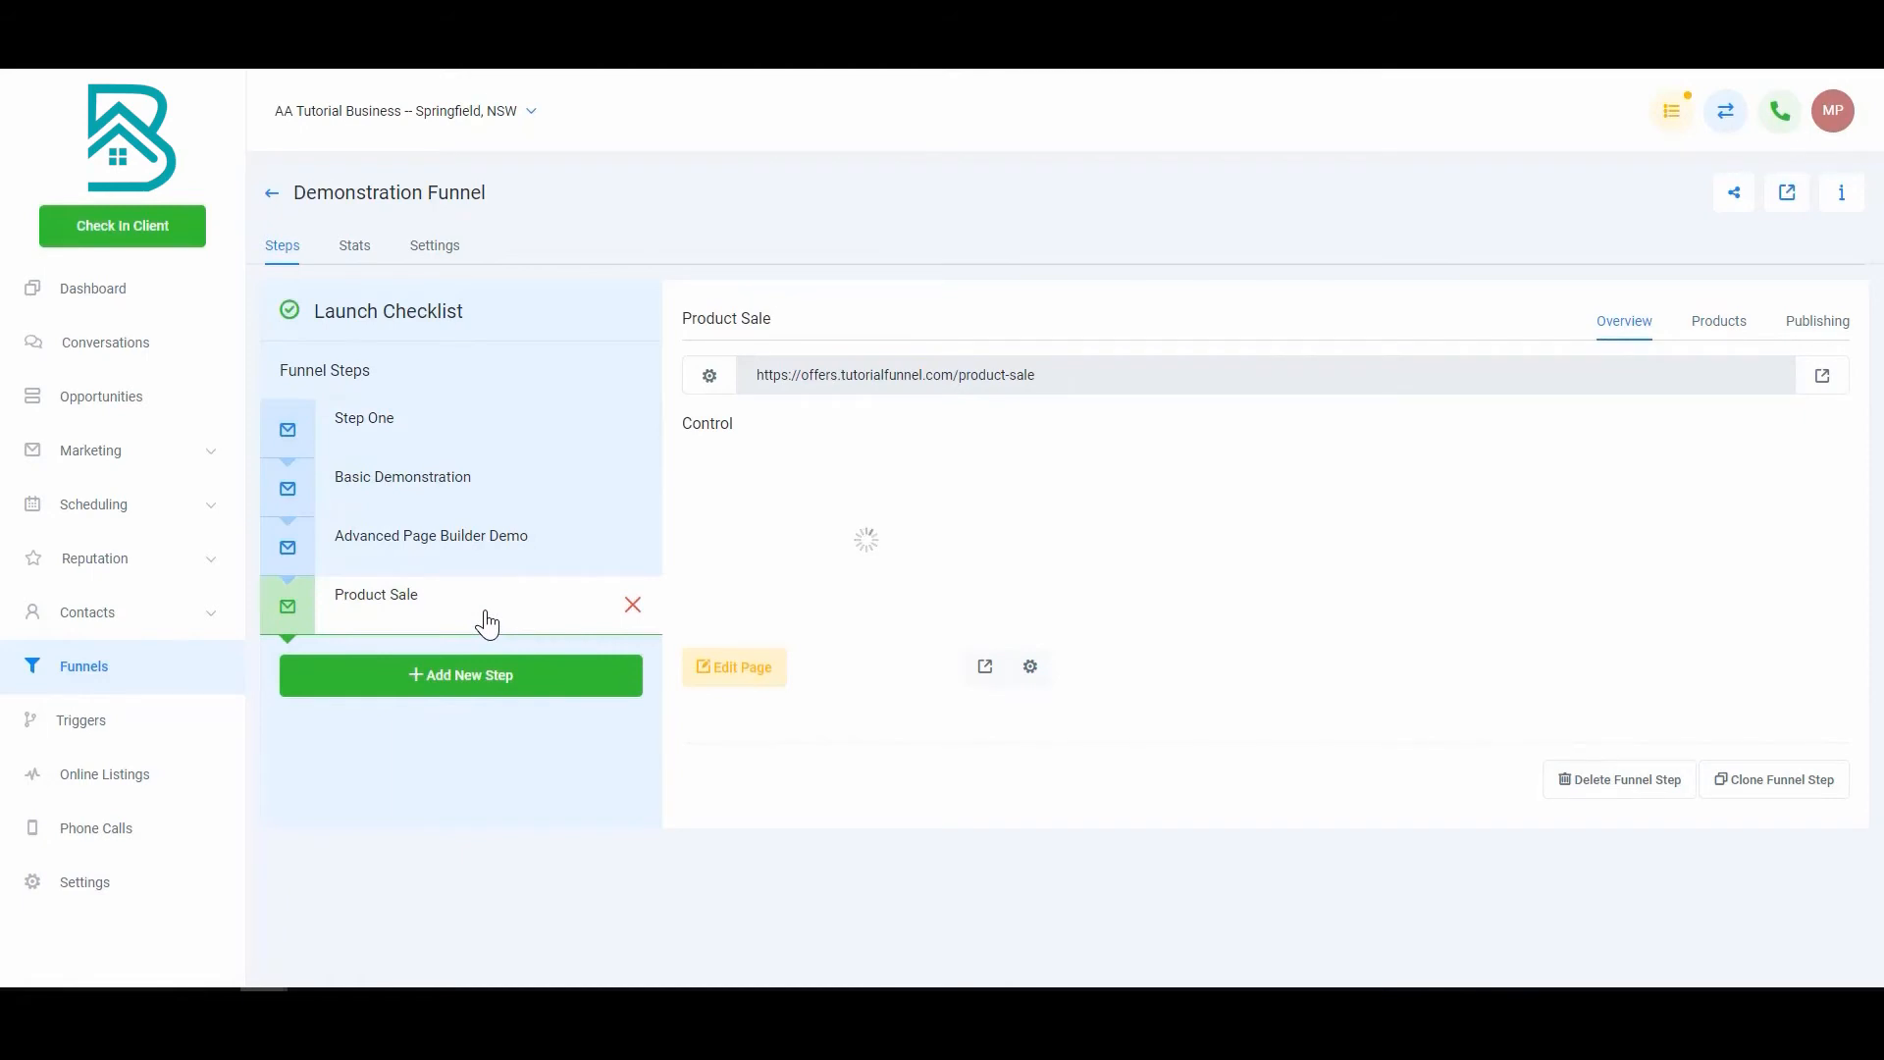
pyautogui.click(1715, 332)
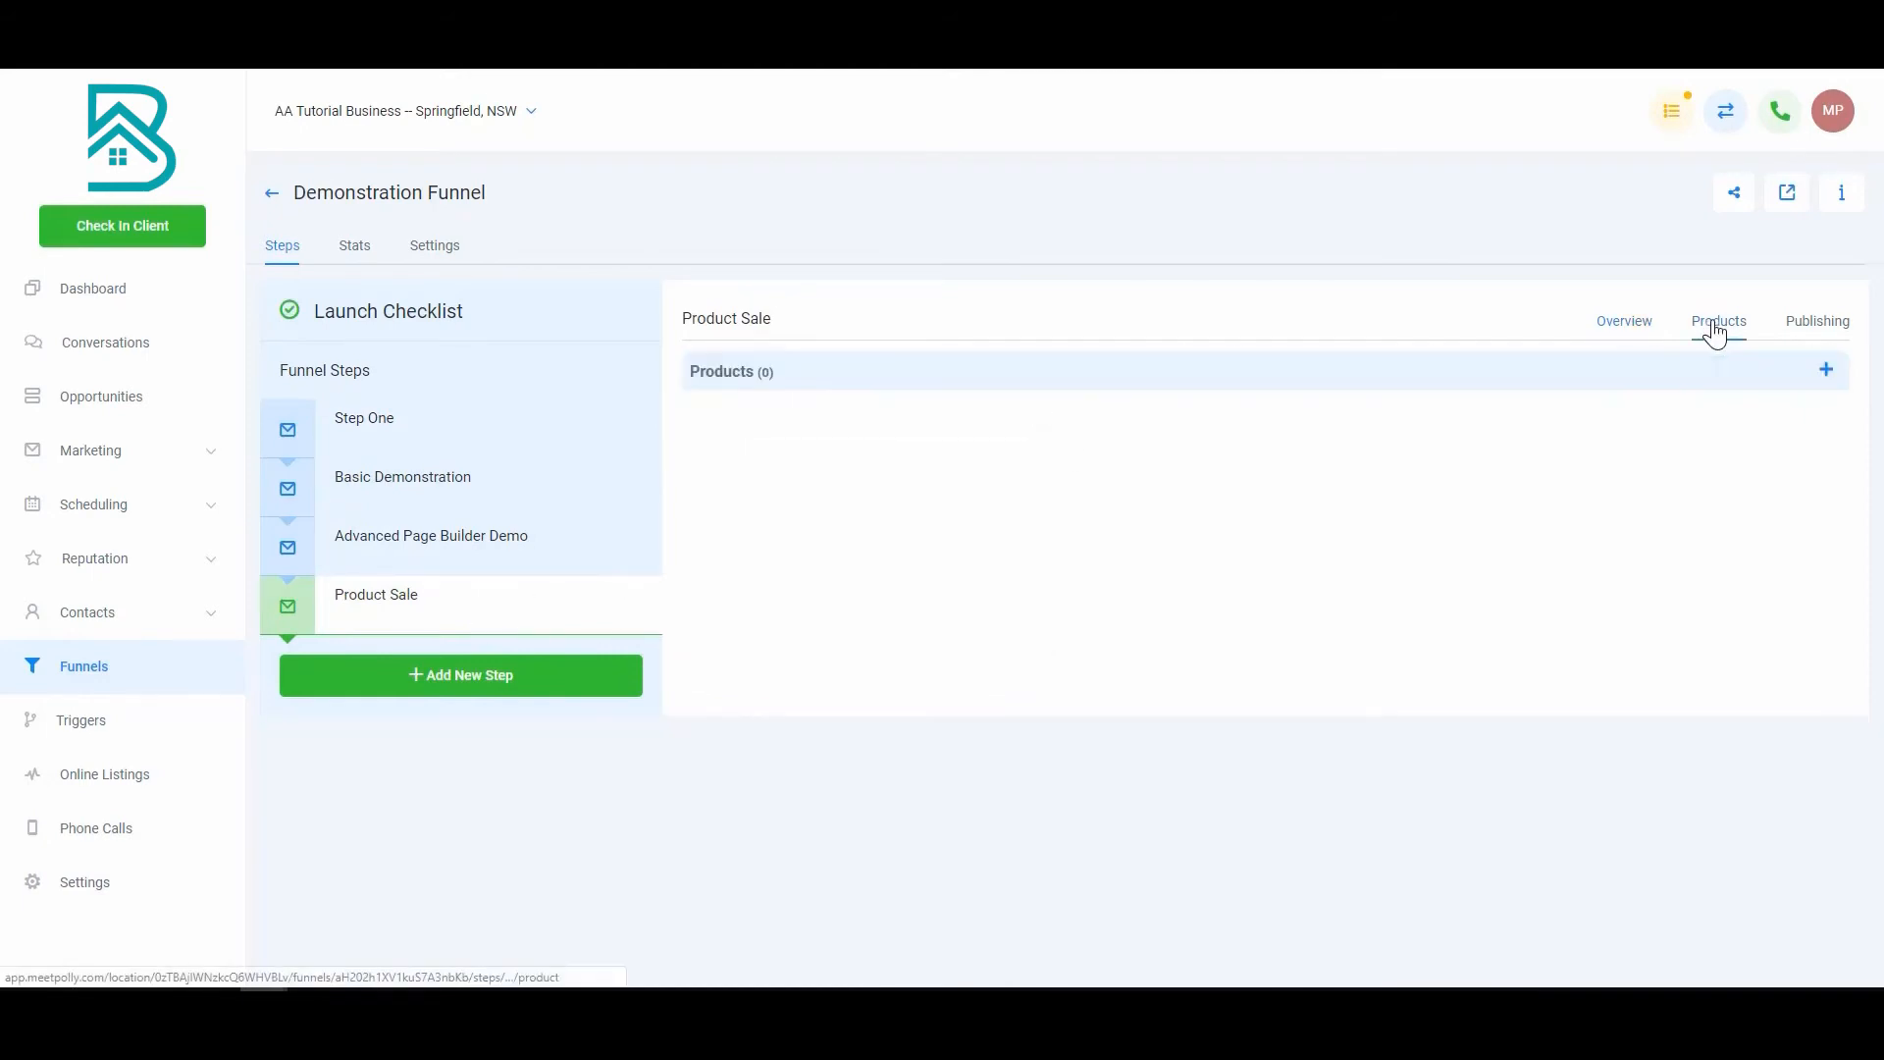
# Step: Add a one-time product named 'Demo Product' priced 2000 in USD
pyautogui.click(1825, 371)
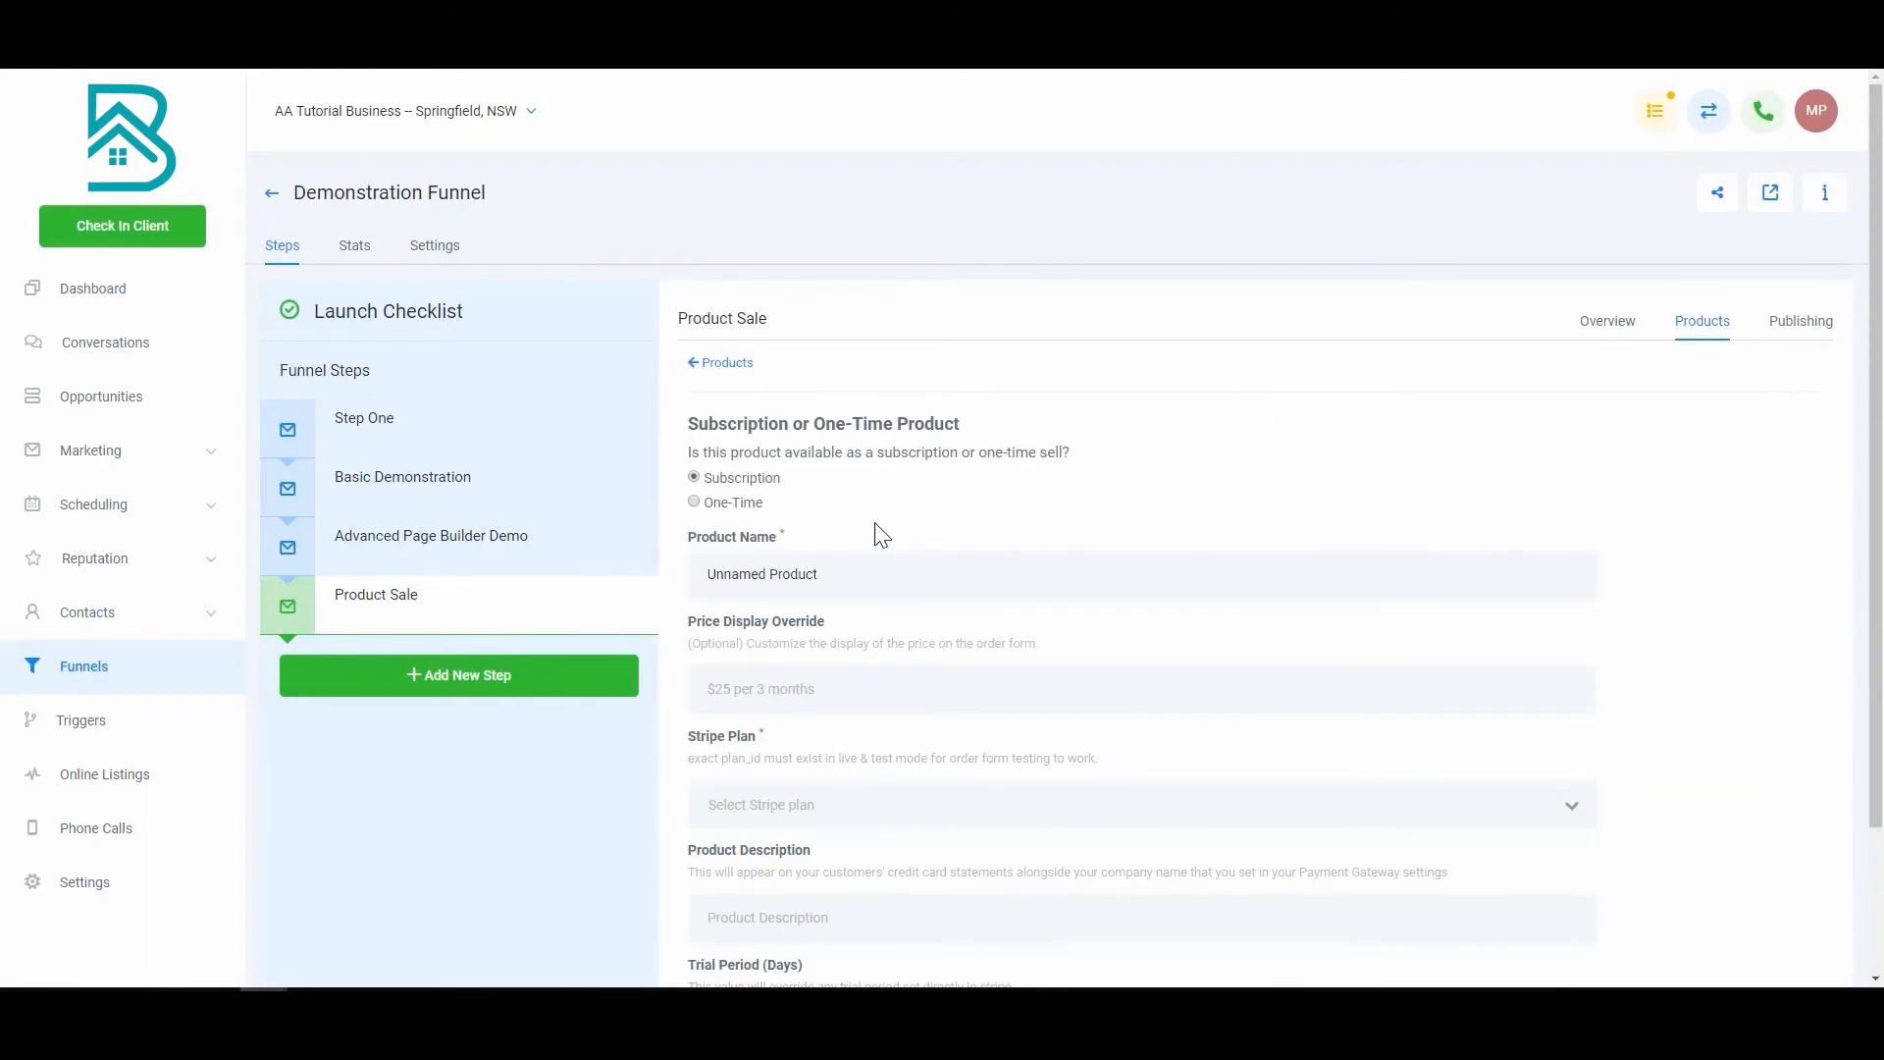
pyautogui.scroll(-1, 879, 543)
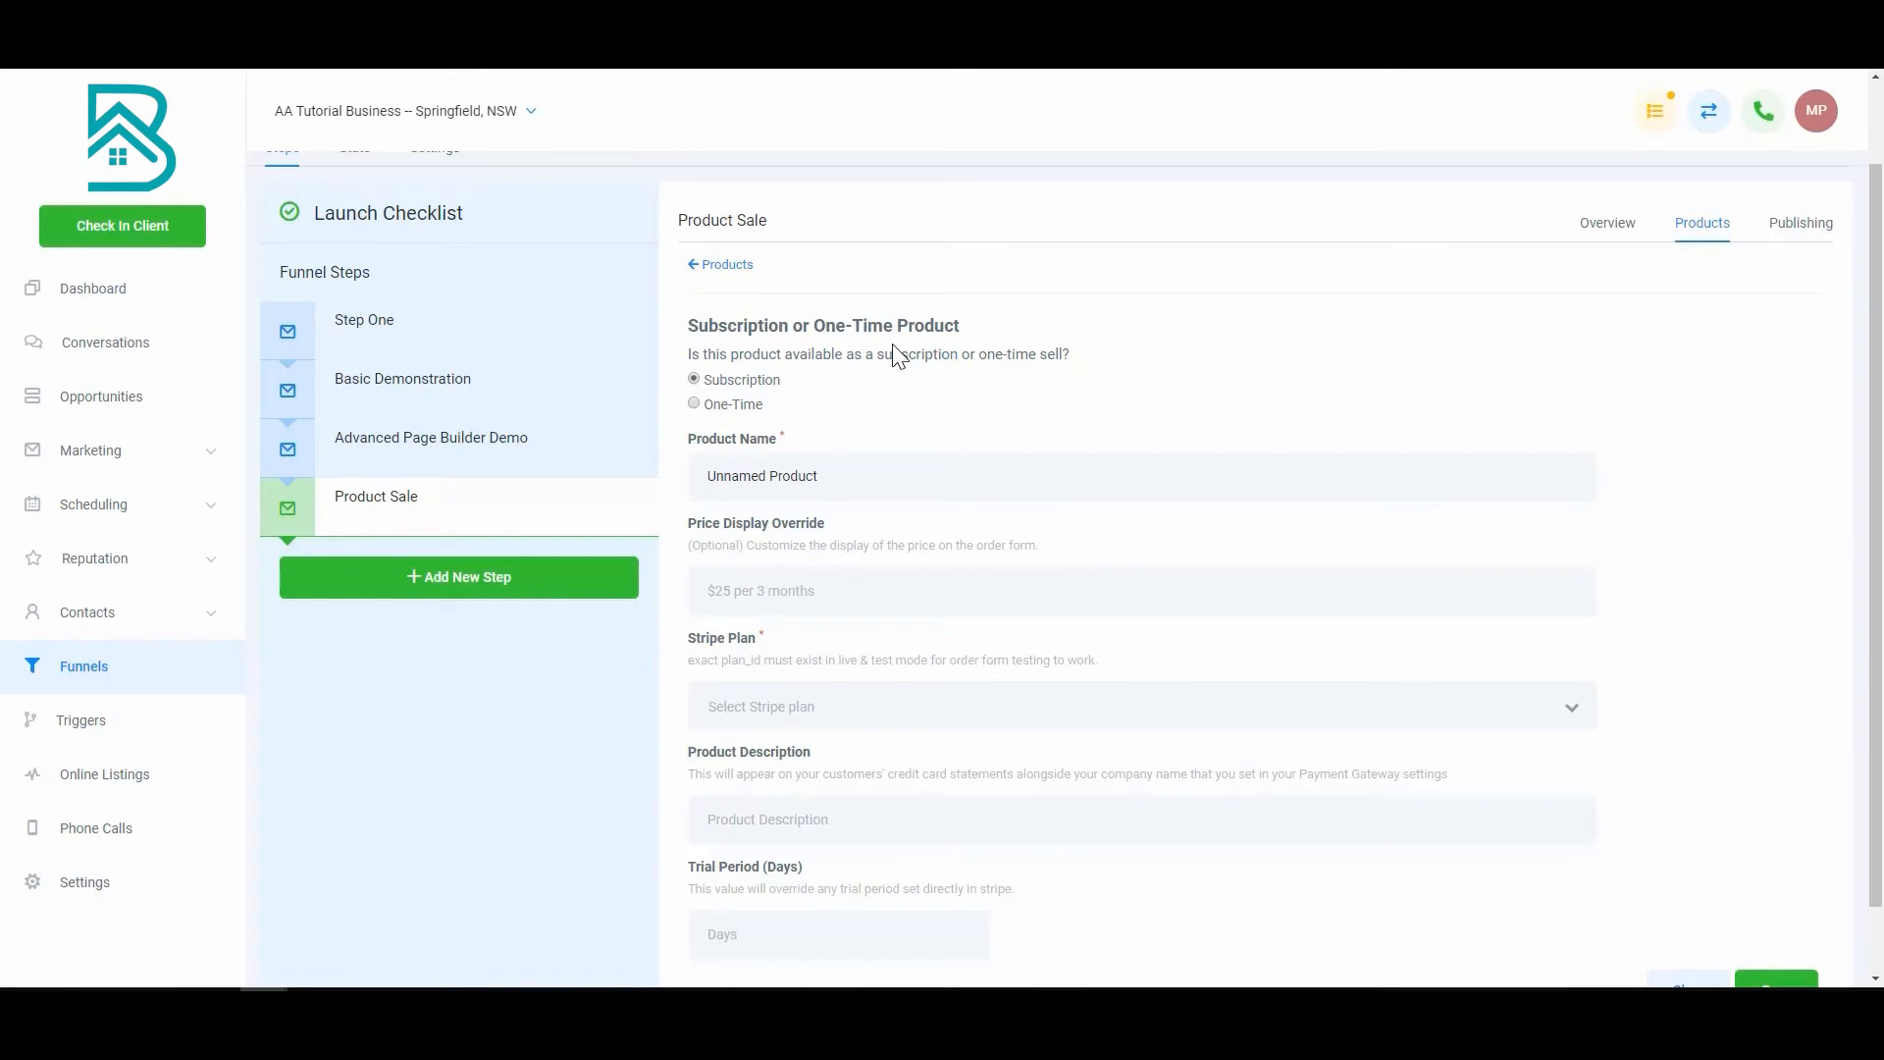
pyautogui.click(697, 404)
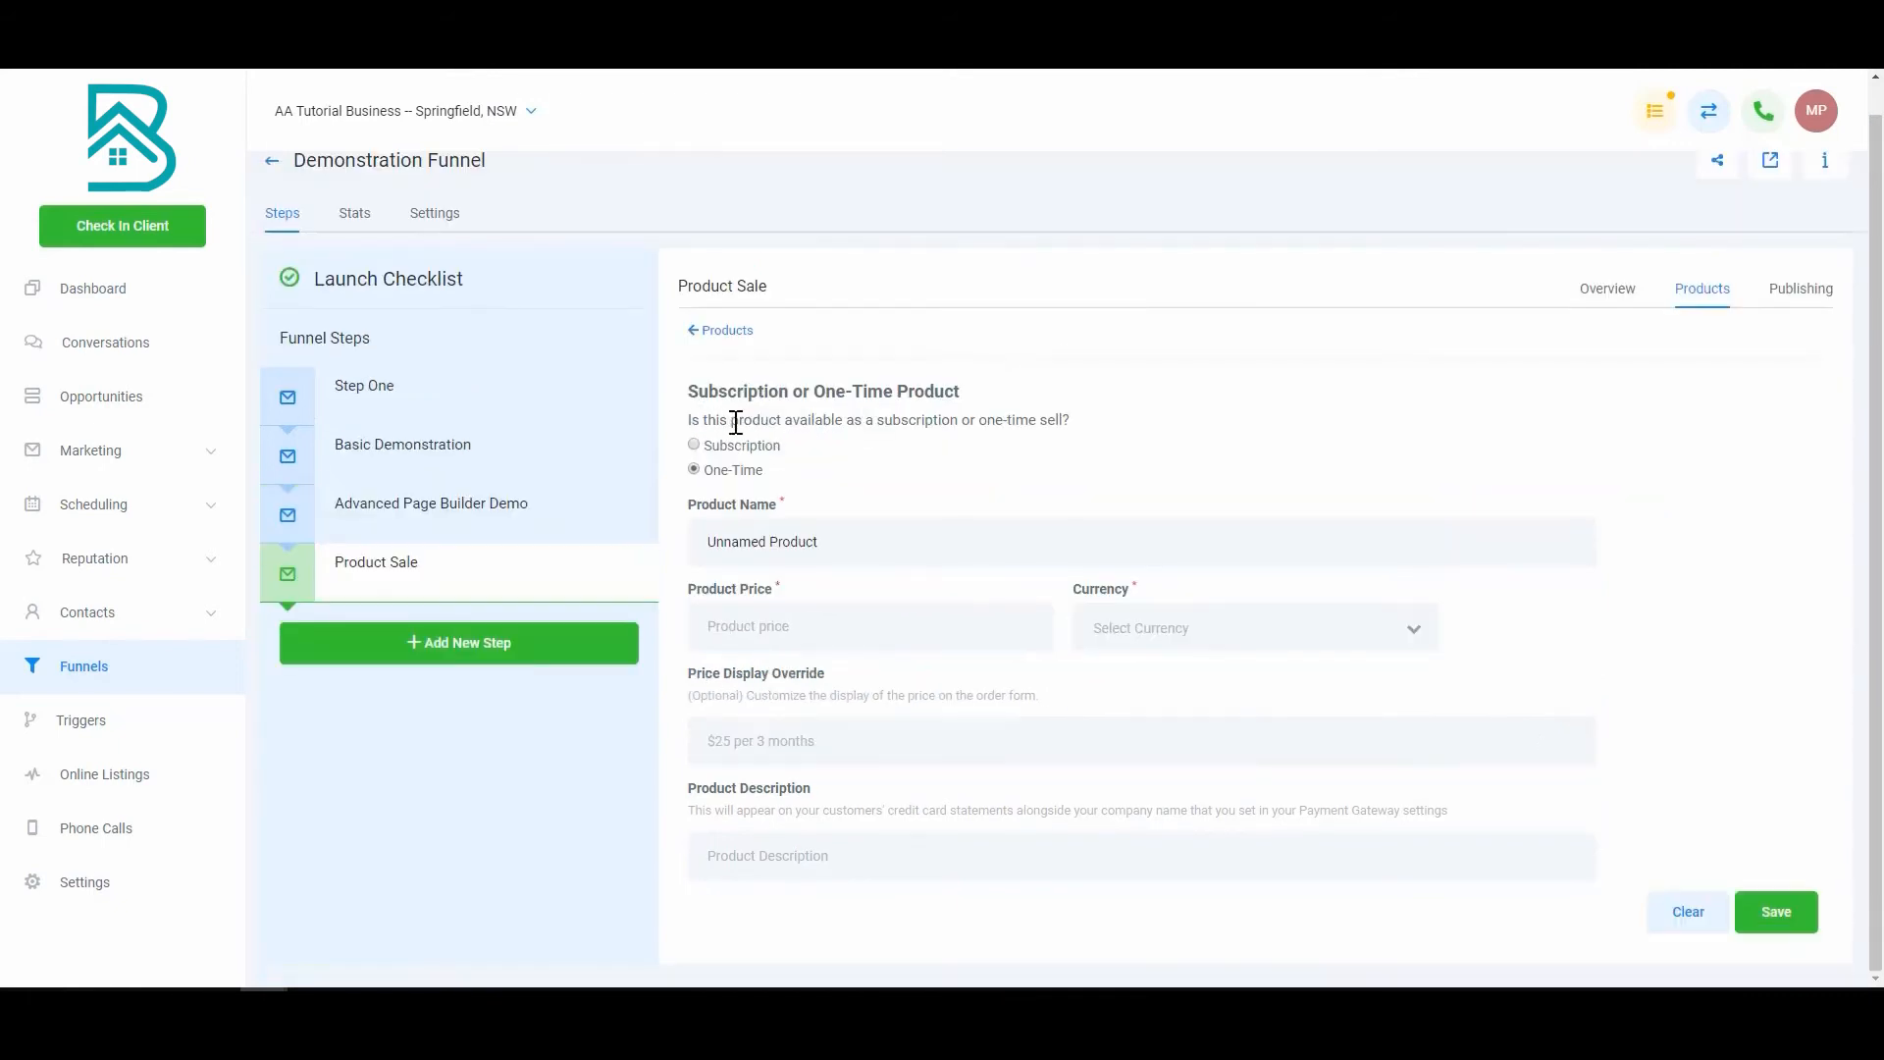
pyautogui.tripleClick(830, 544)
pyautogui.write('Demo Product')
pyautogui.click(801, 642)
pyautogui.write('2000')
pyautogui.click(1128, 633)
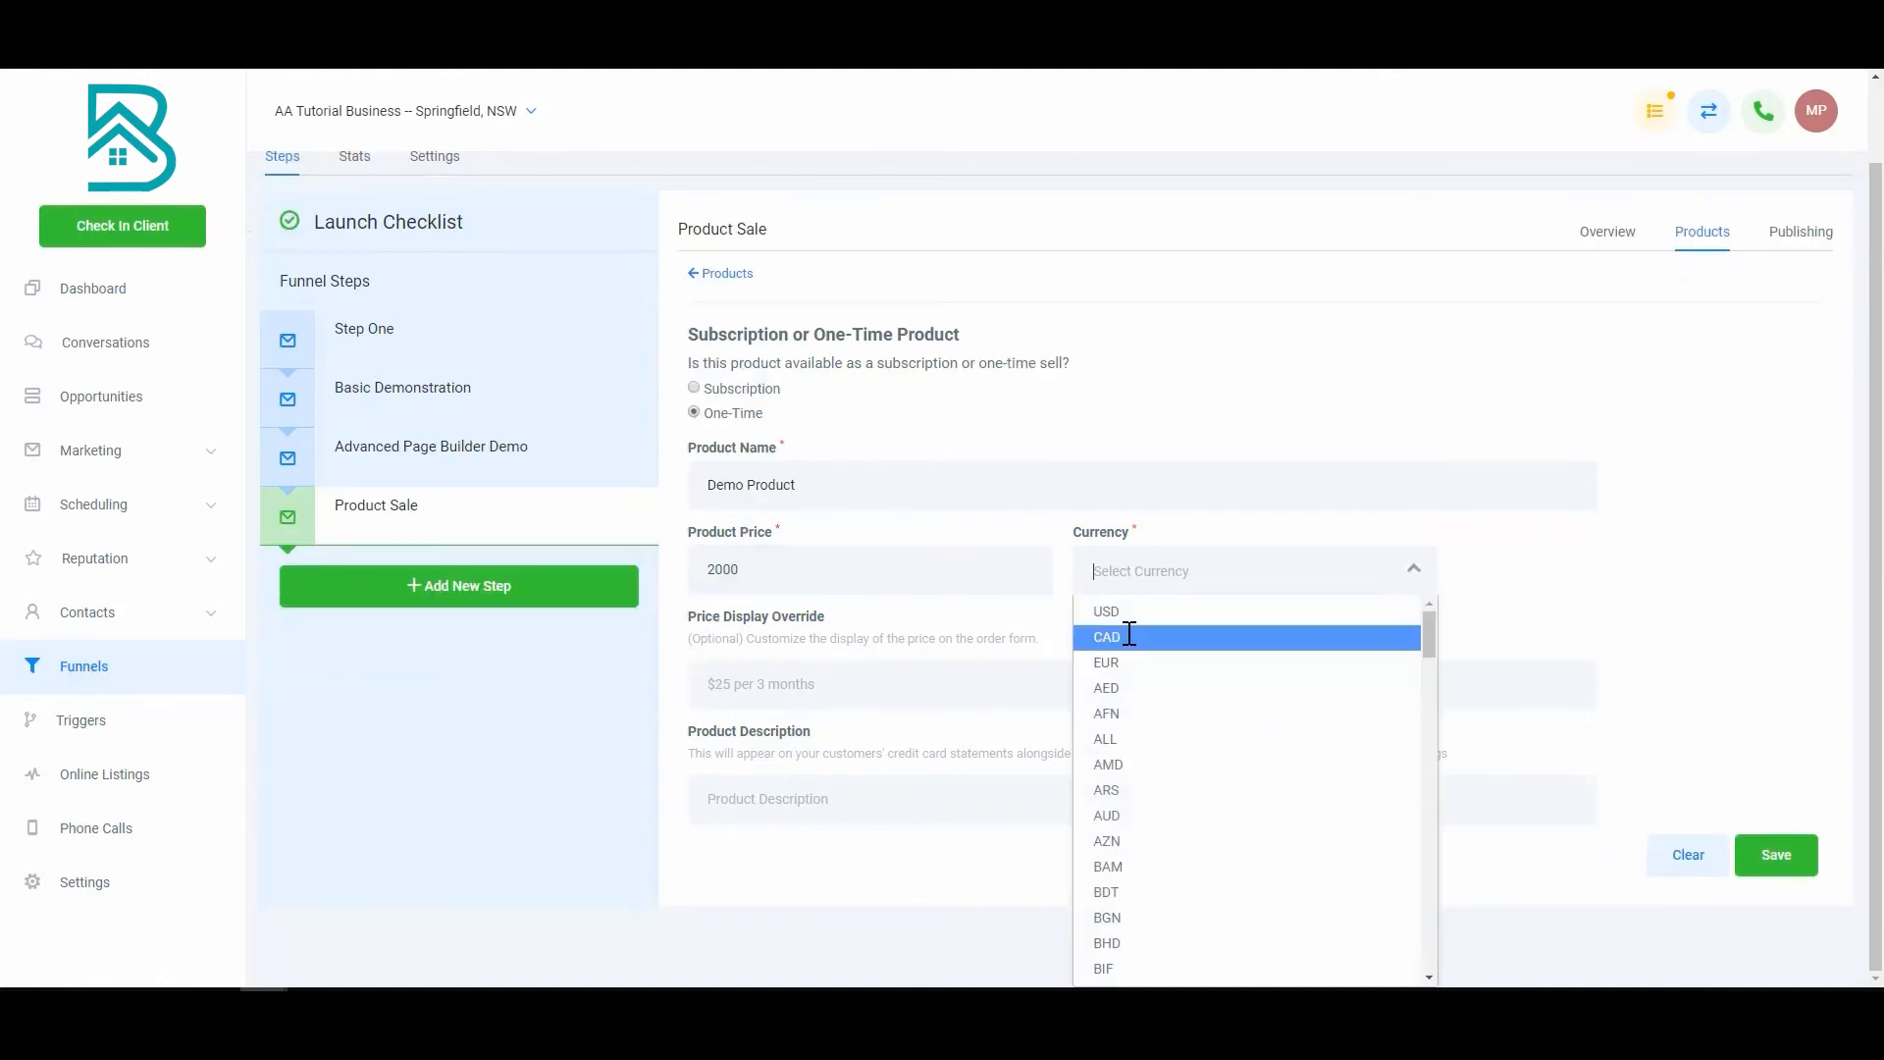
pyautogui.click(1173, 614)
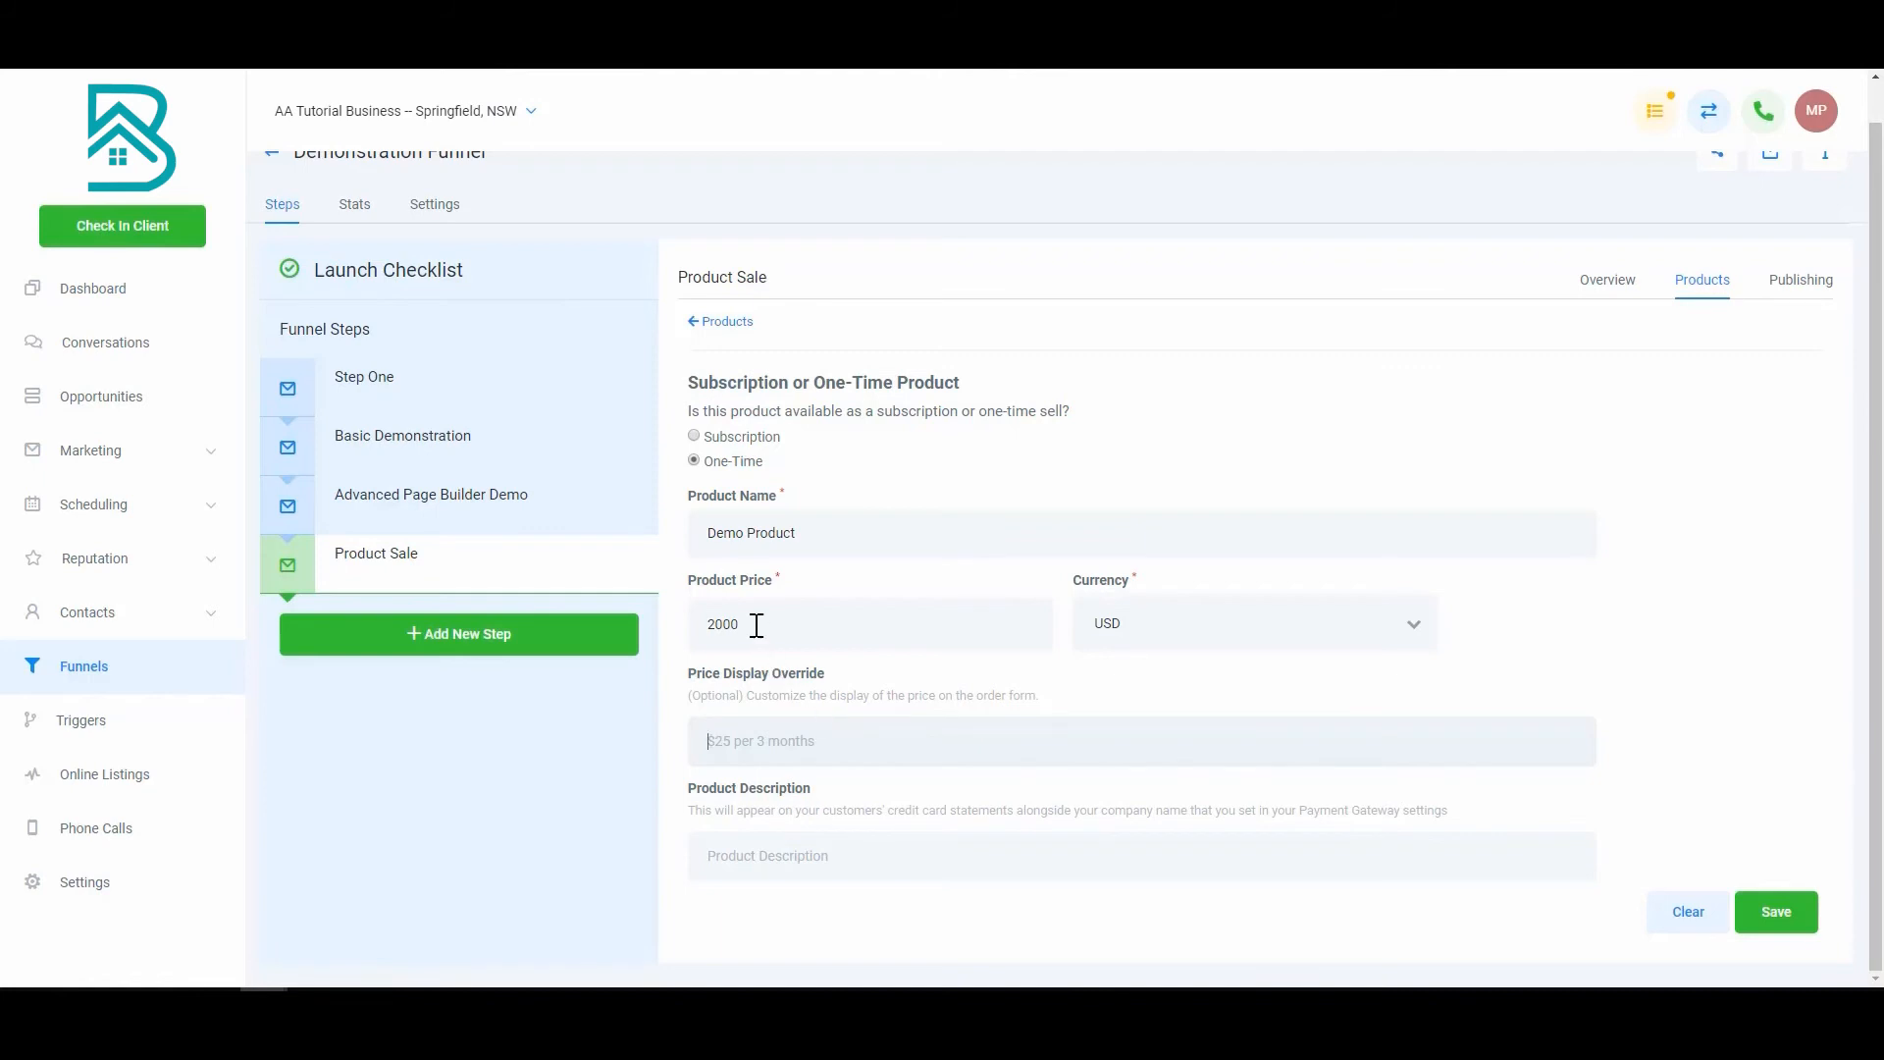
# Step: Enter 'Demo Statement Wording' as the product description and save the one-time Demo Product
pyautogui.click(826, 750)
pyautogui.click(870, 858)
pyautogui.click(871, 858)
pyautogui.write('Demo Statement Wording')
pyautogui.click(1792, 924)
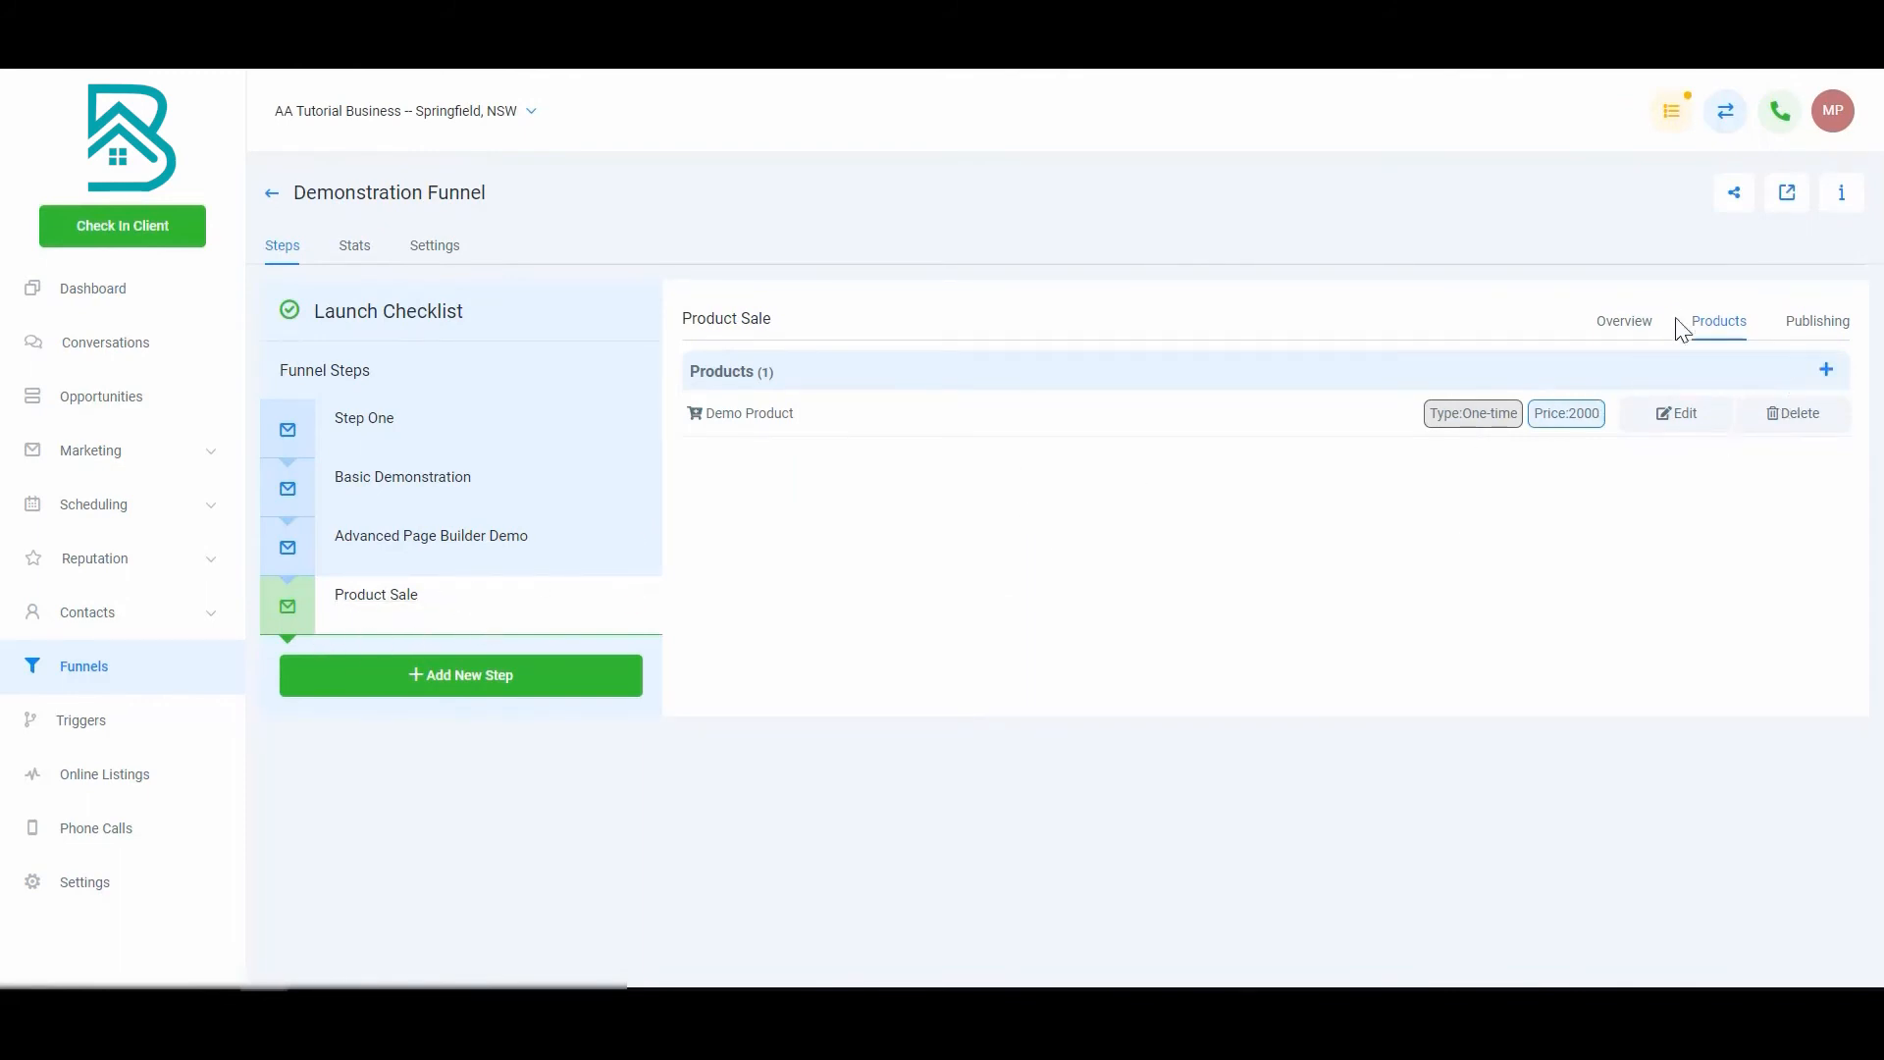
pyautogui.click(1637, 332)
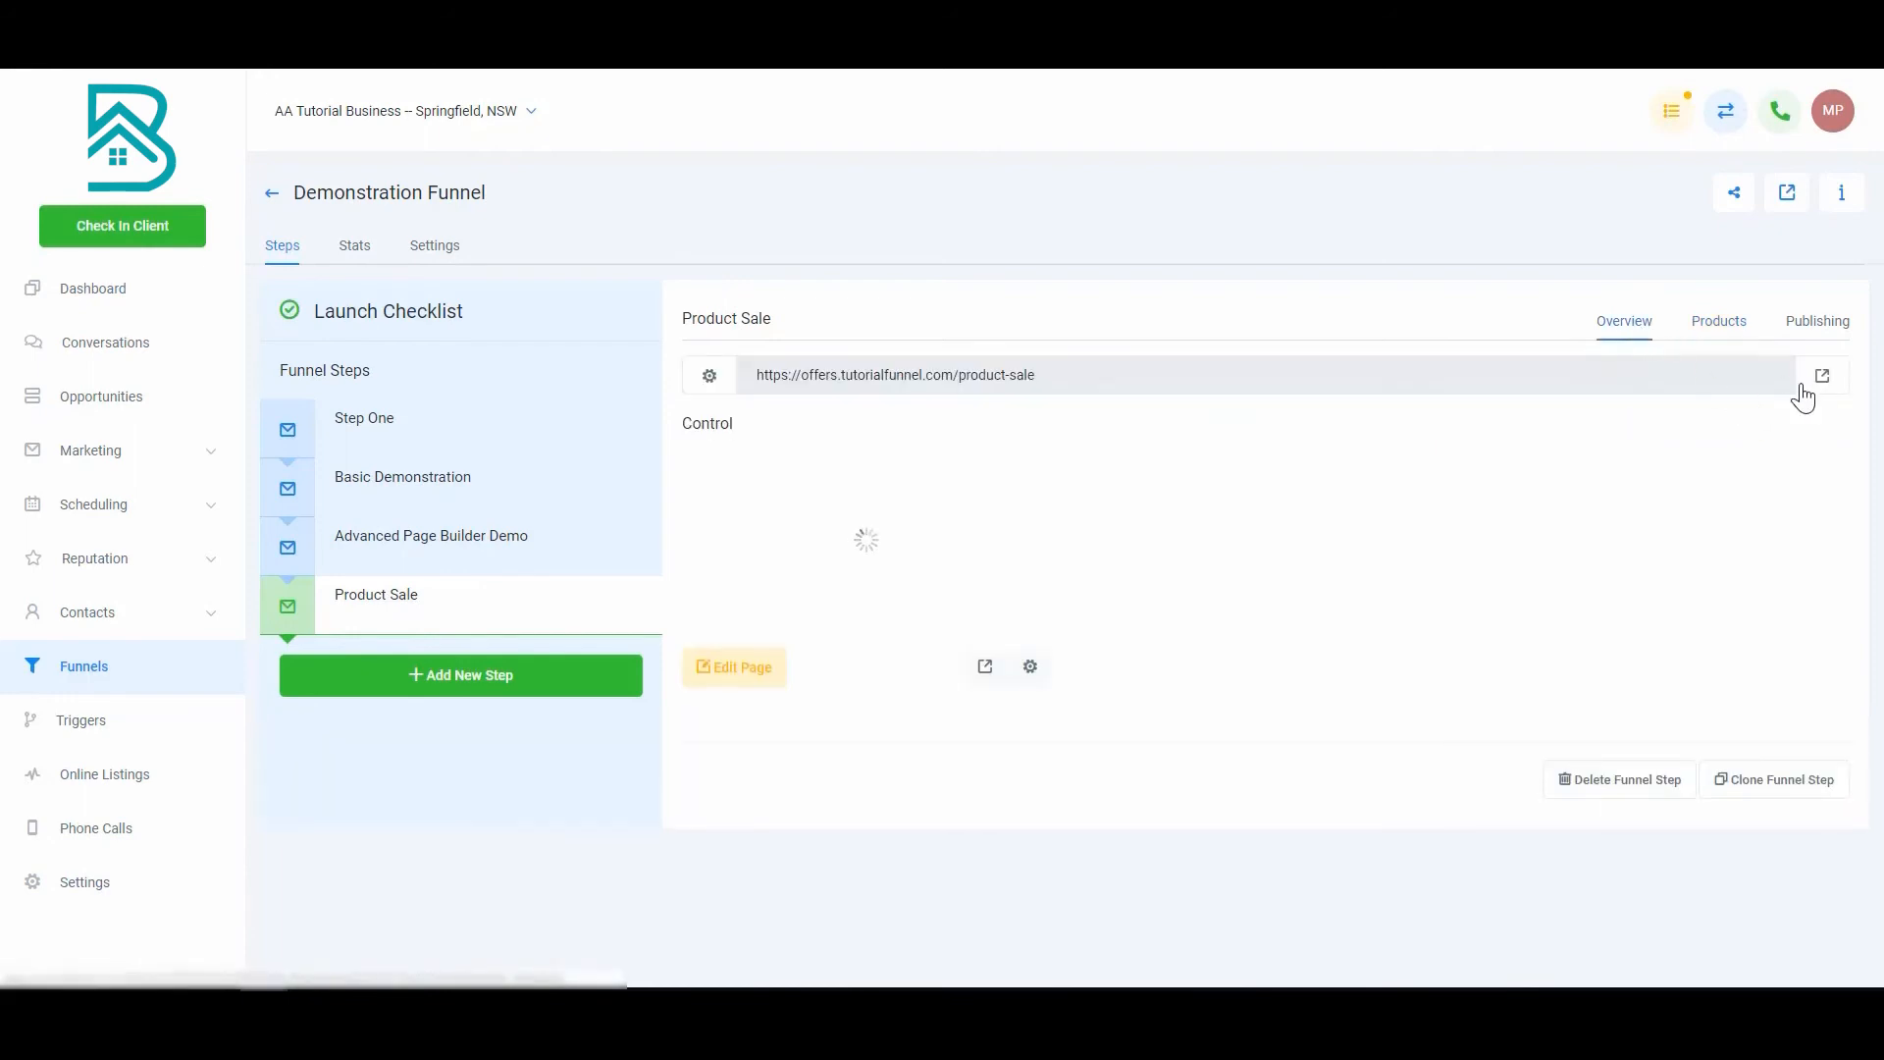
# Step: On the live Product Sale page, submit a test full name and e-mail to reach payment
pyautogui.click(1828, 375)
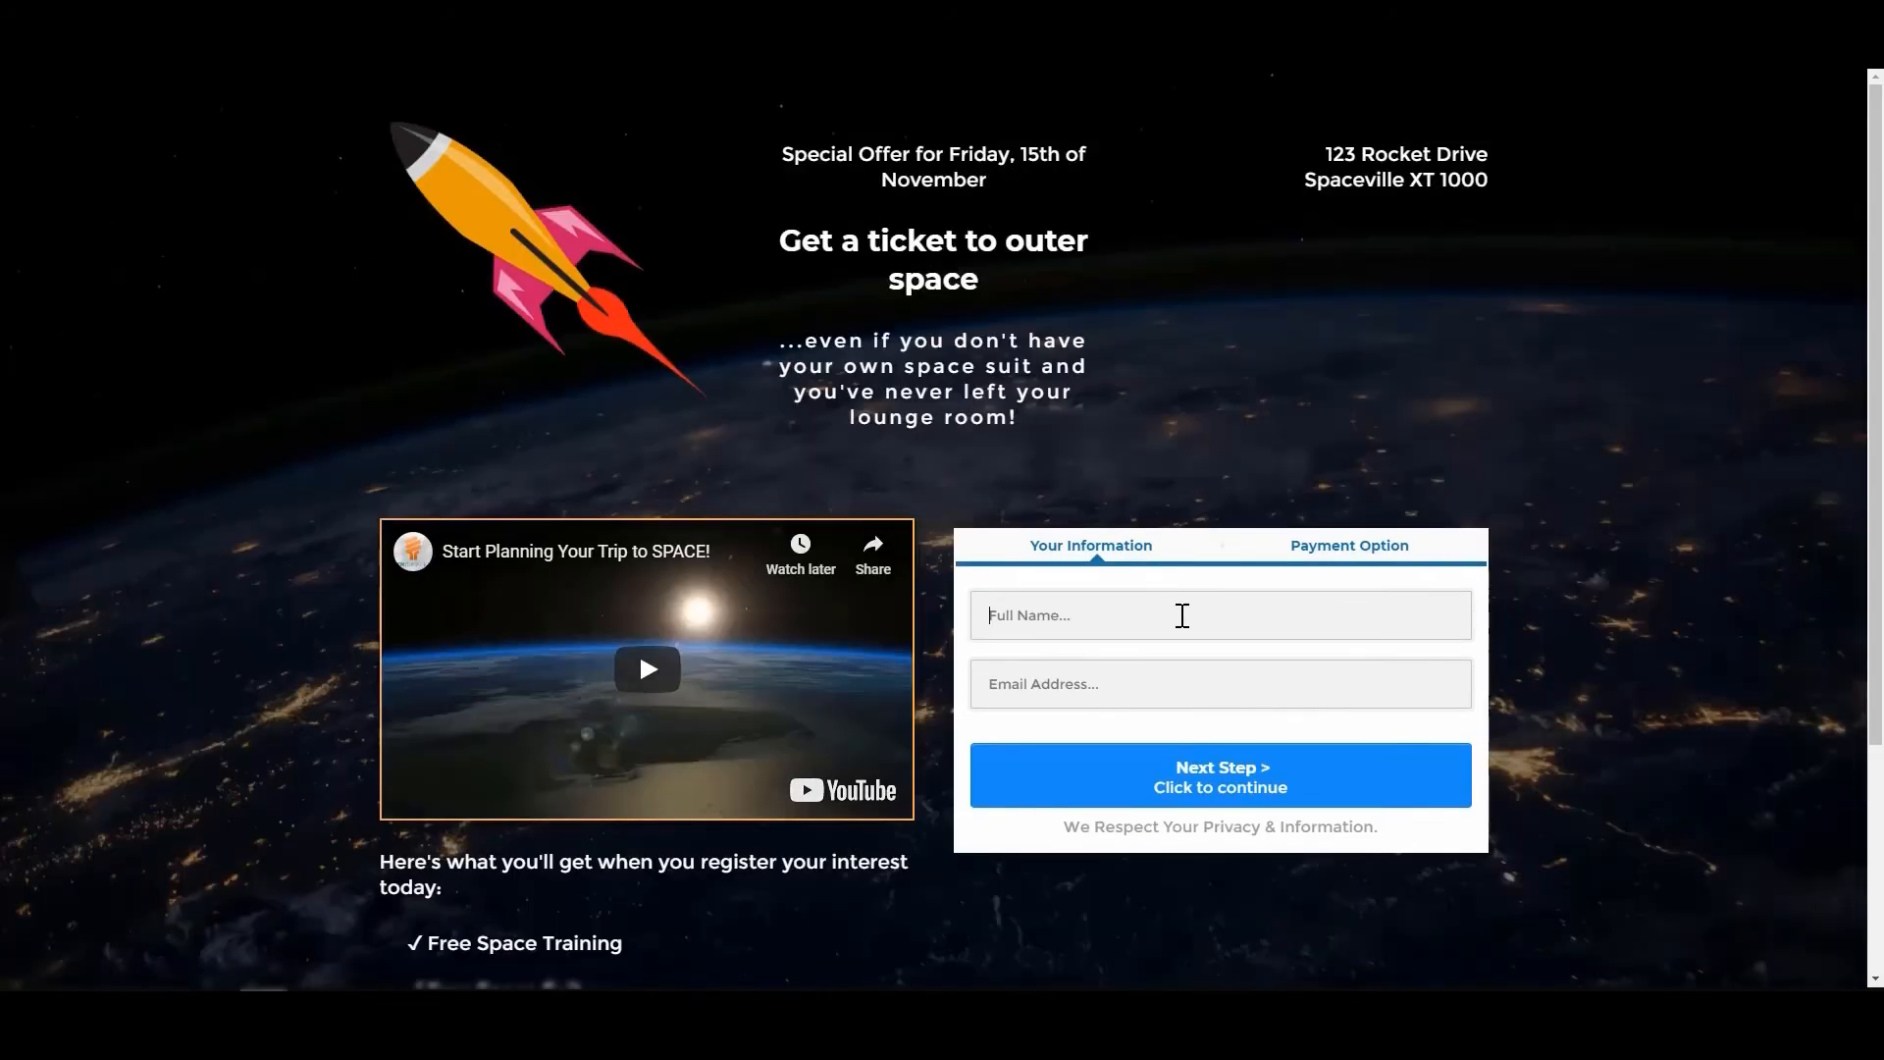
pyautogui.write('Mat')
pyautogui.press('BackSpace')
pyautogui.press('BackSpace')
pyautogui.press('BackSpace')
pyautogui.write('t')
pyautogui.press('BackSpace')
pyautogui.write('Matt Testing')
pyautogui.press('Tab')
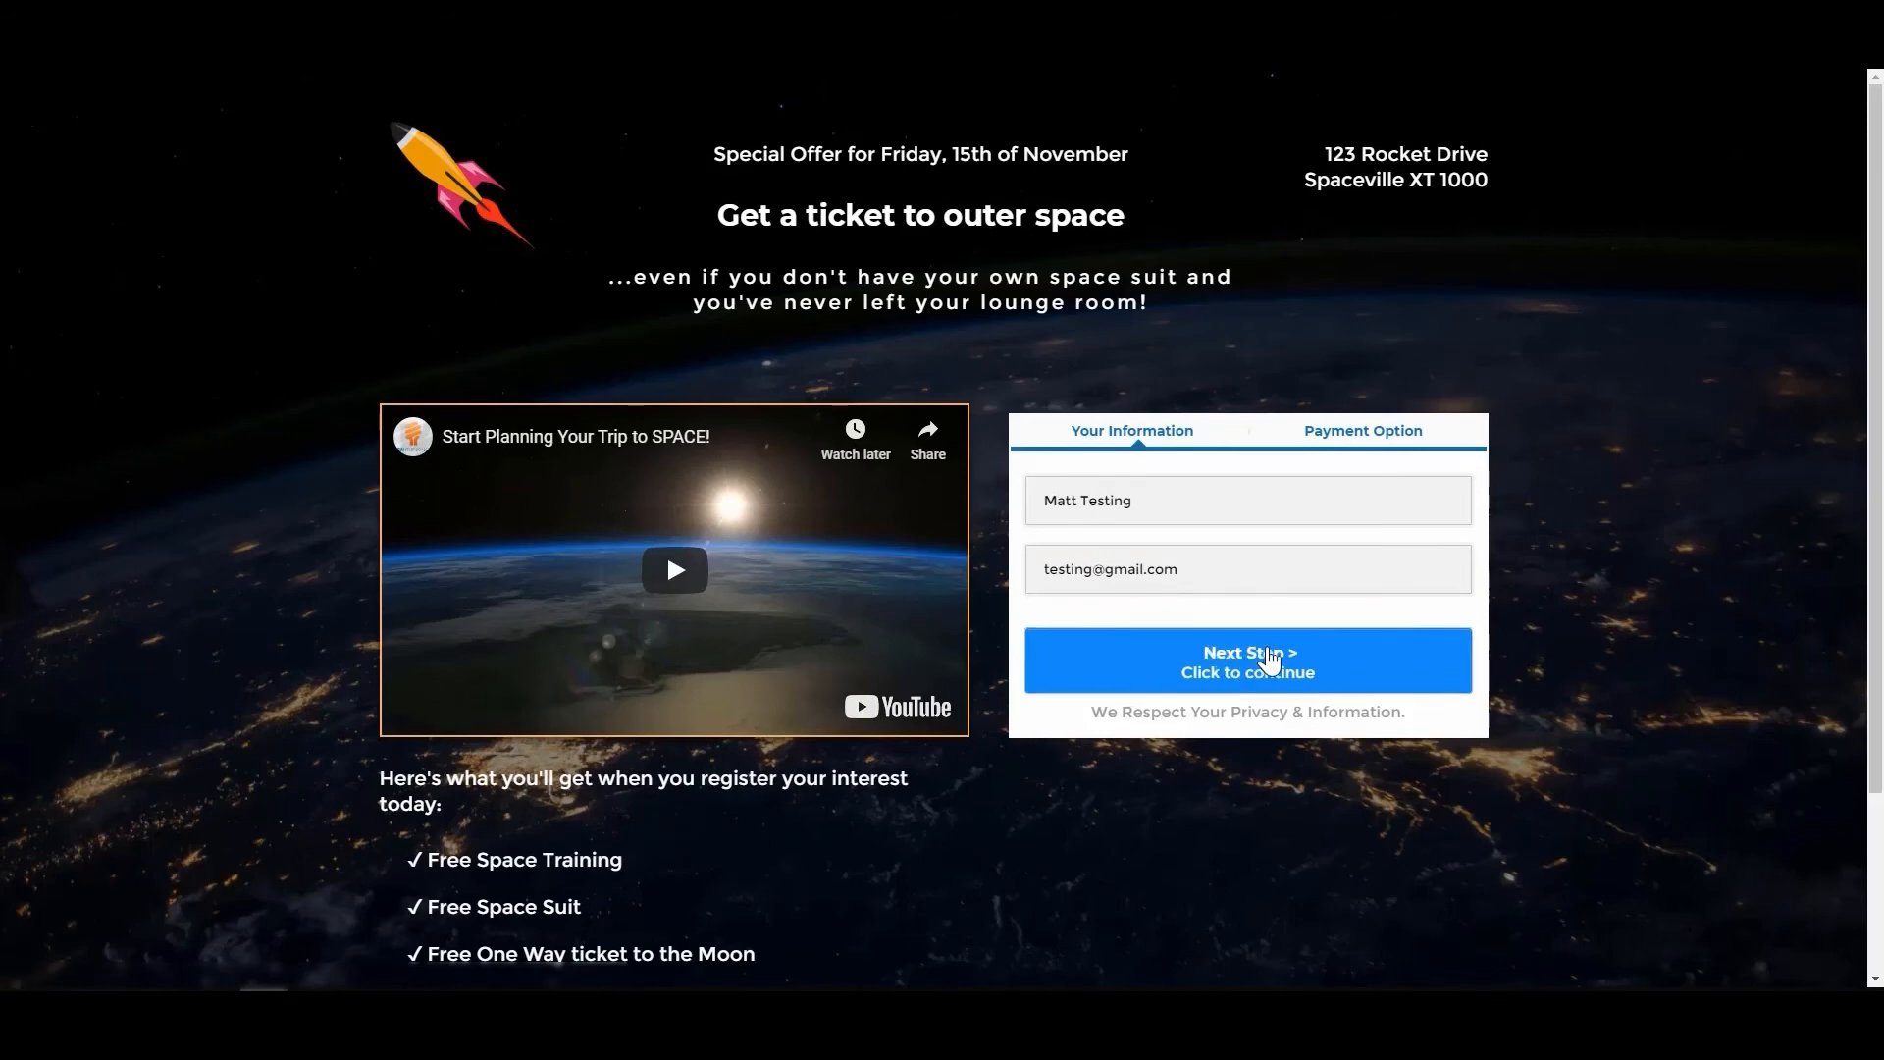
pyautogui.click(1269, 660)
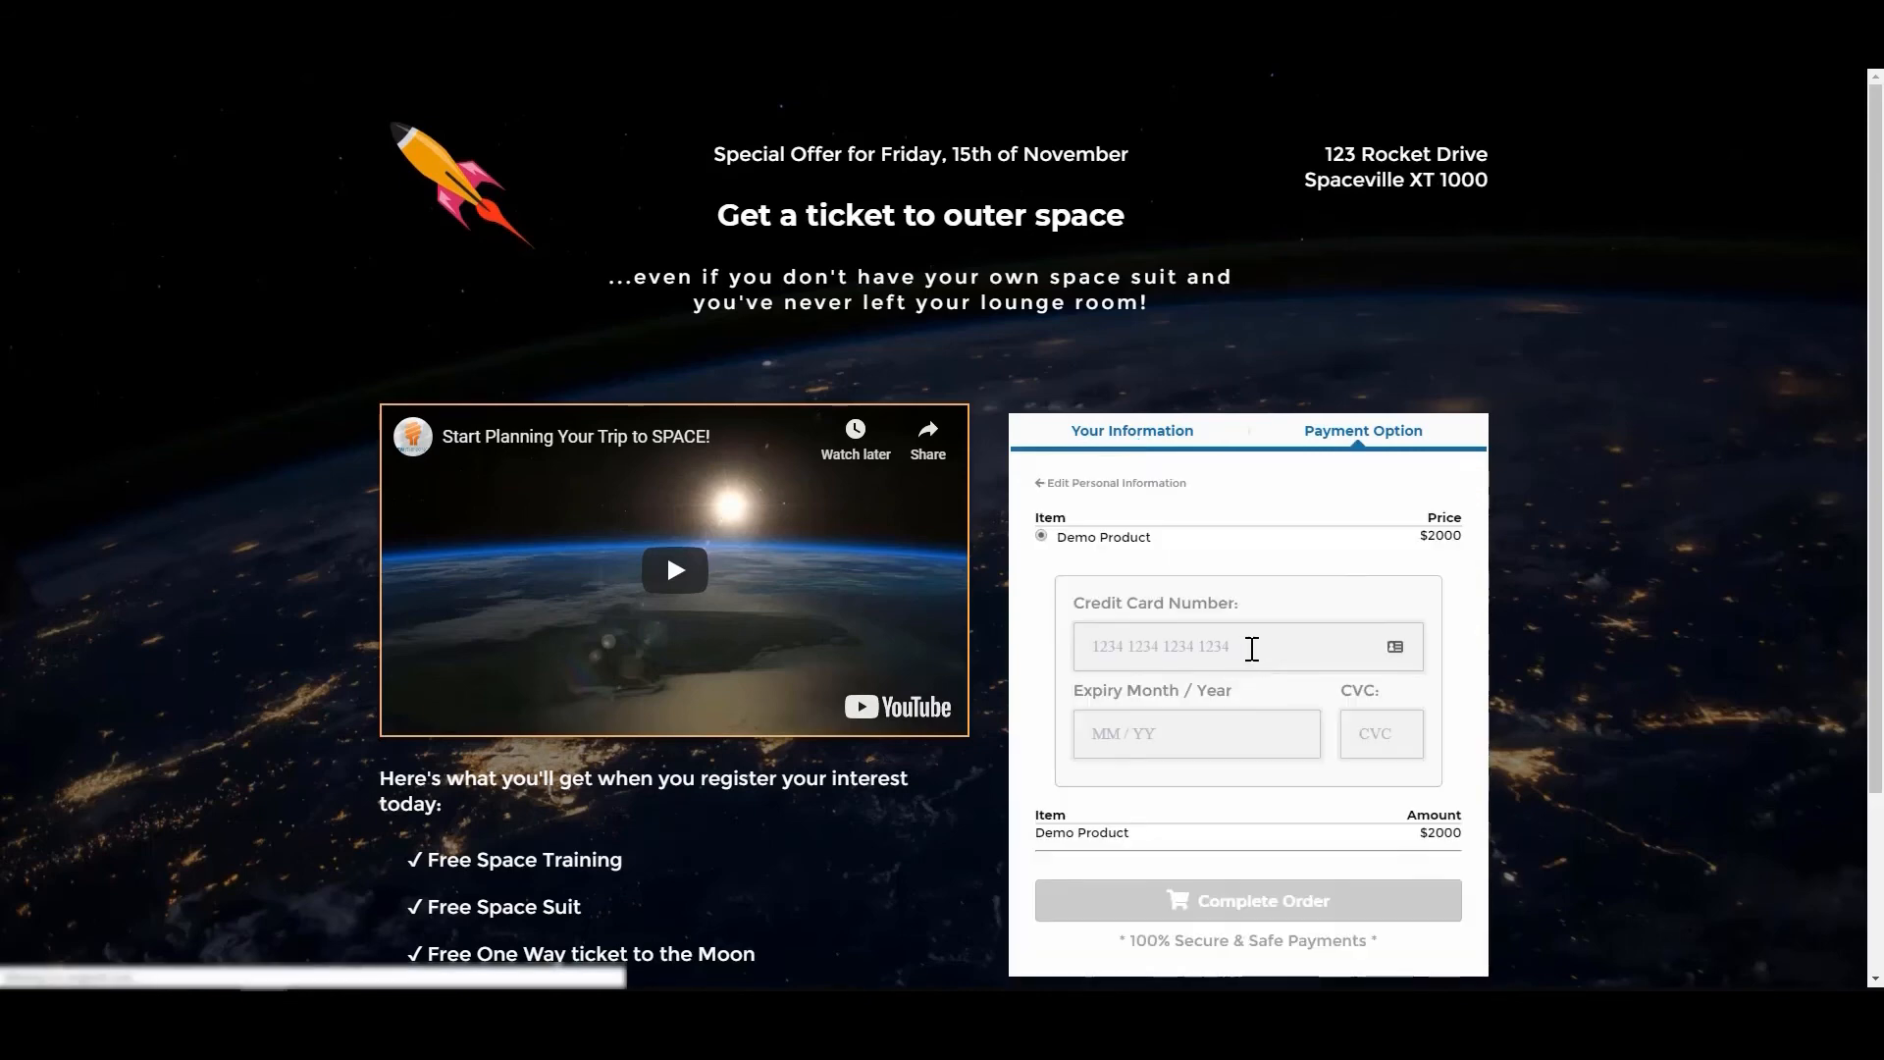
# Step: Check the payment step's Demo Product at $2000 and its credit card fields
pyautogui.moveTo(1058, 538); pyautogui.dragTo(1168, 547)
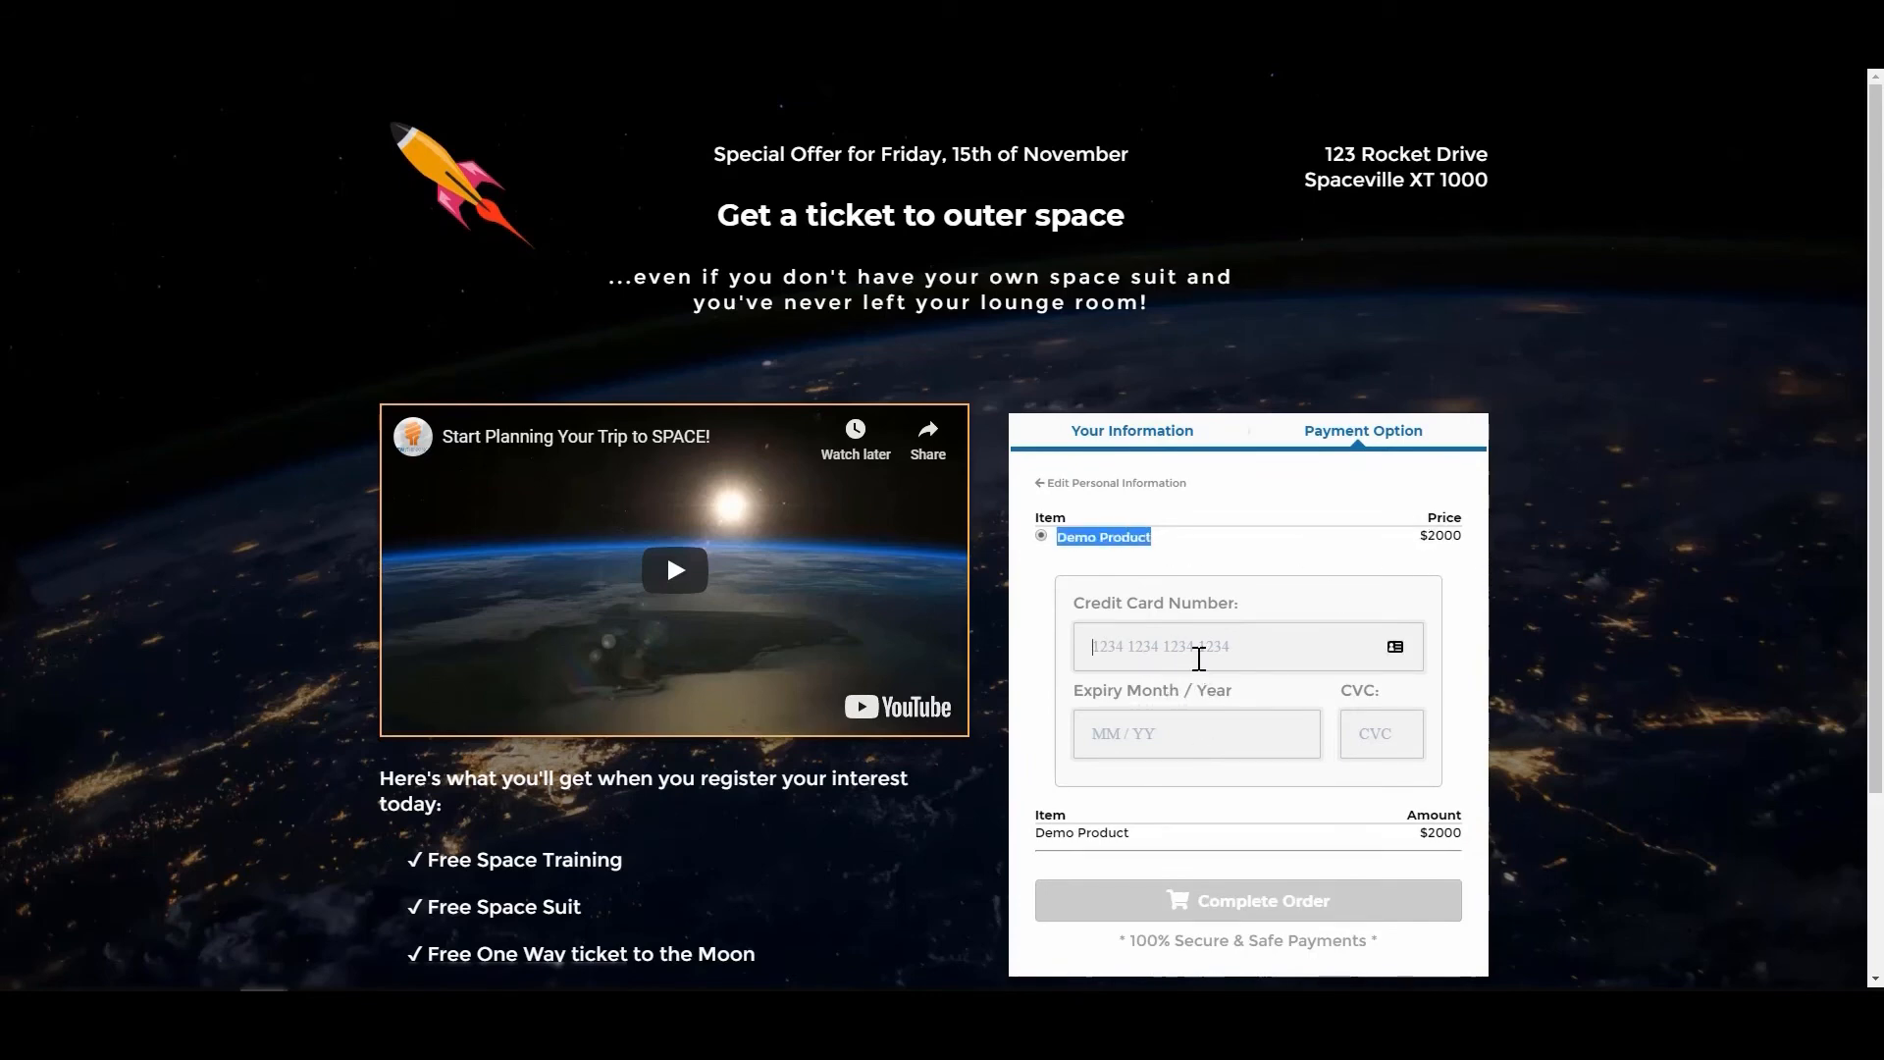
pyautogui.click(1197, 651)
pyautogui.click(1304, 616)
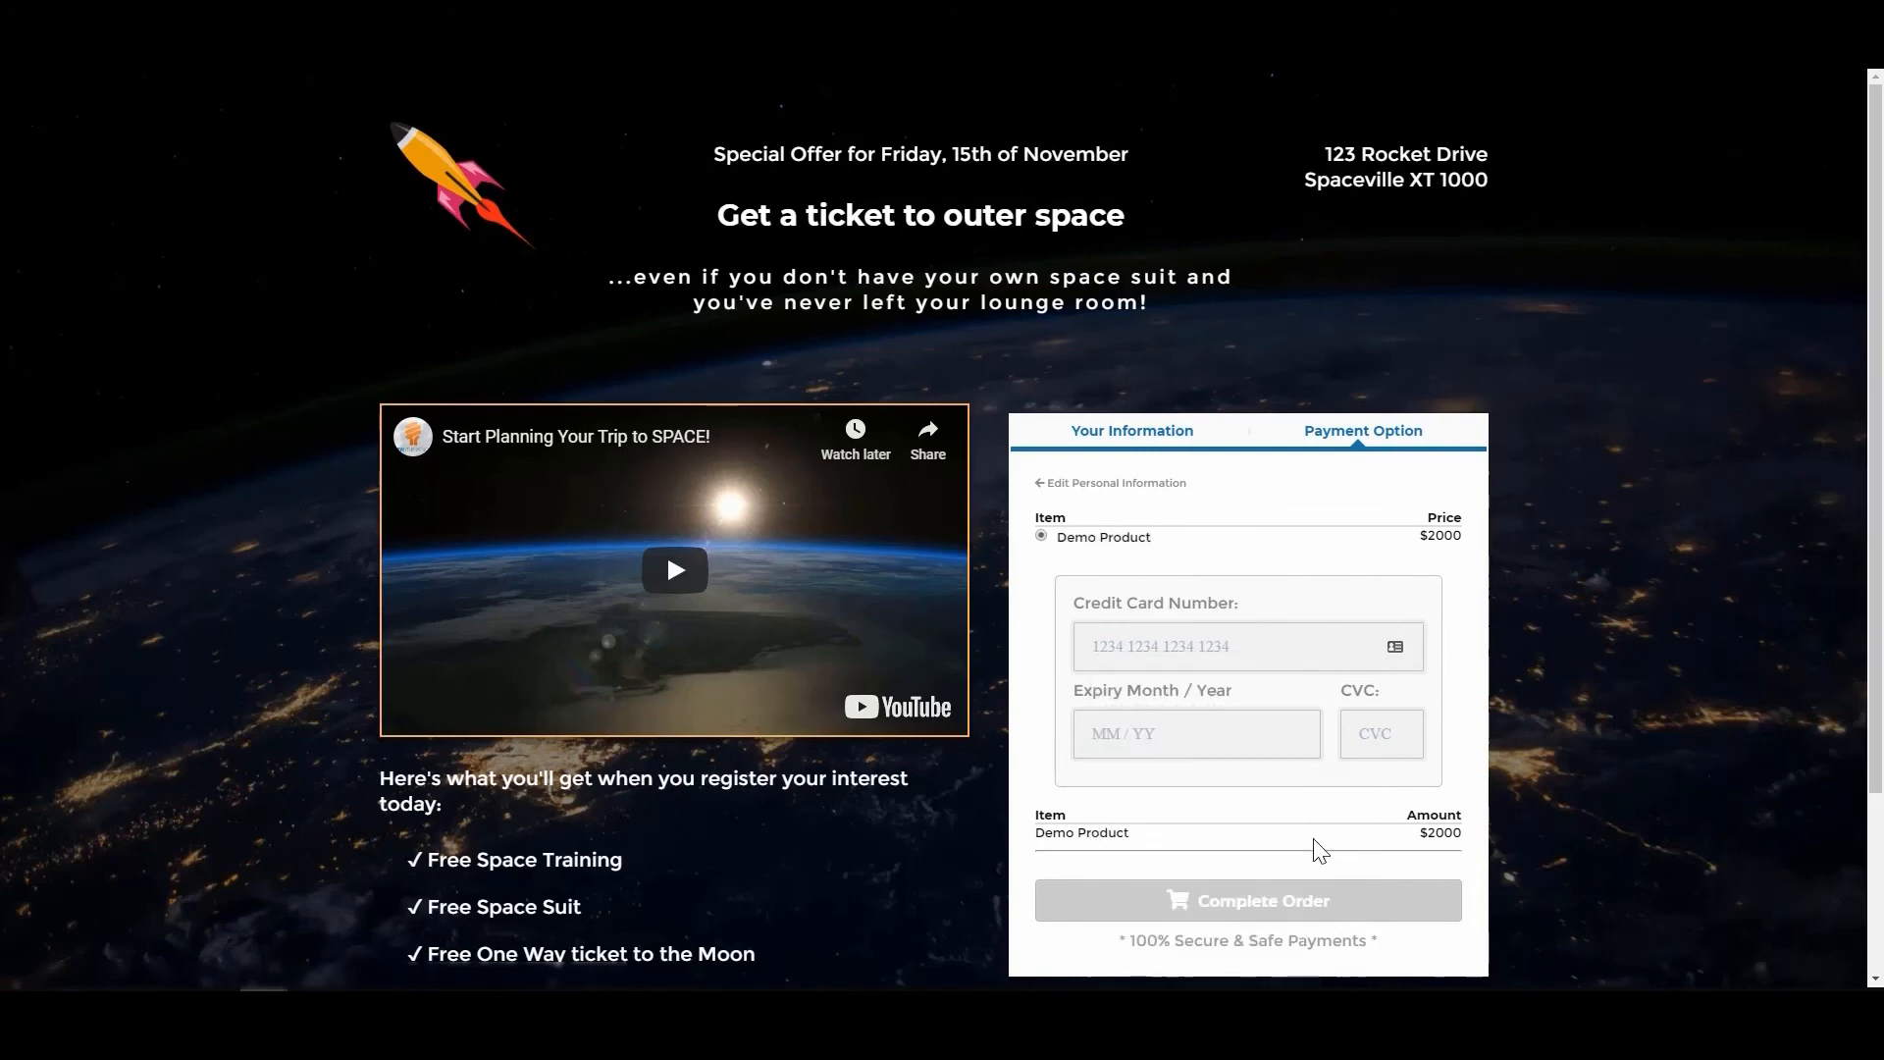
pyautogui.scroll(-1, 1374, 814)
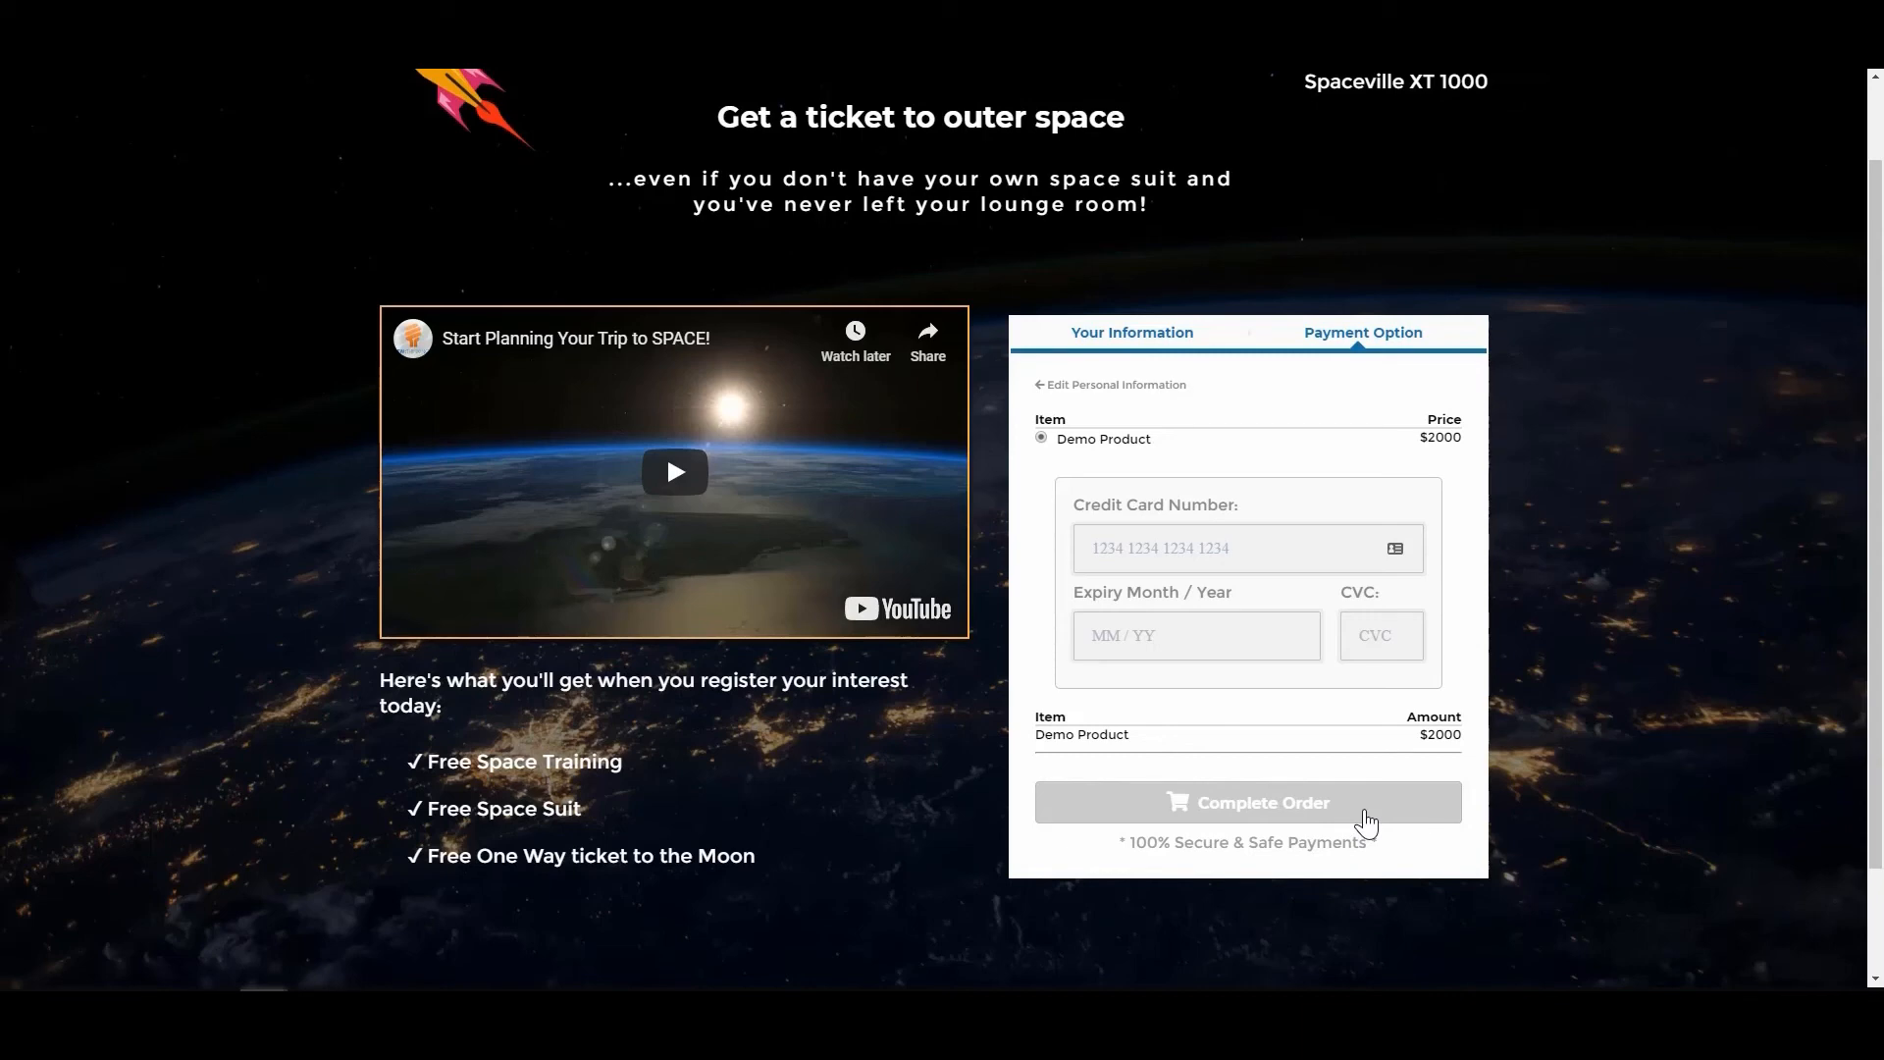
pyautogui.scroll(1, 1367, 823)
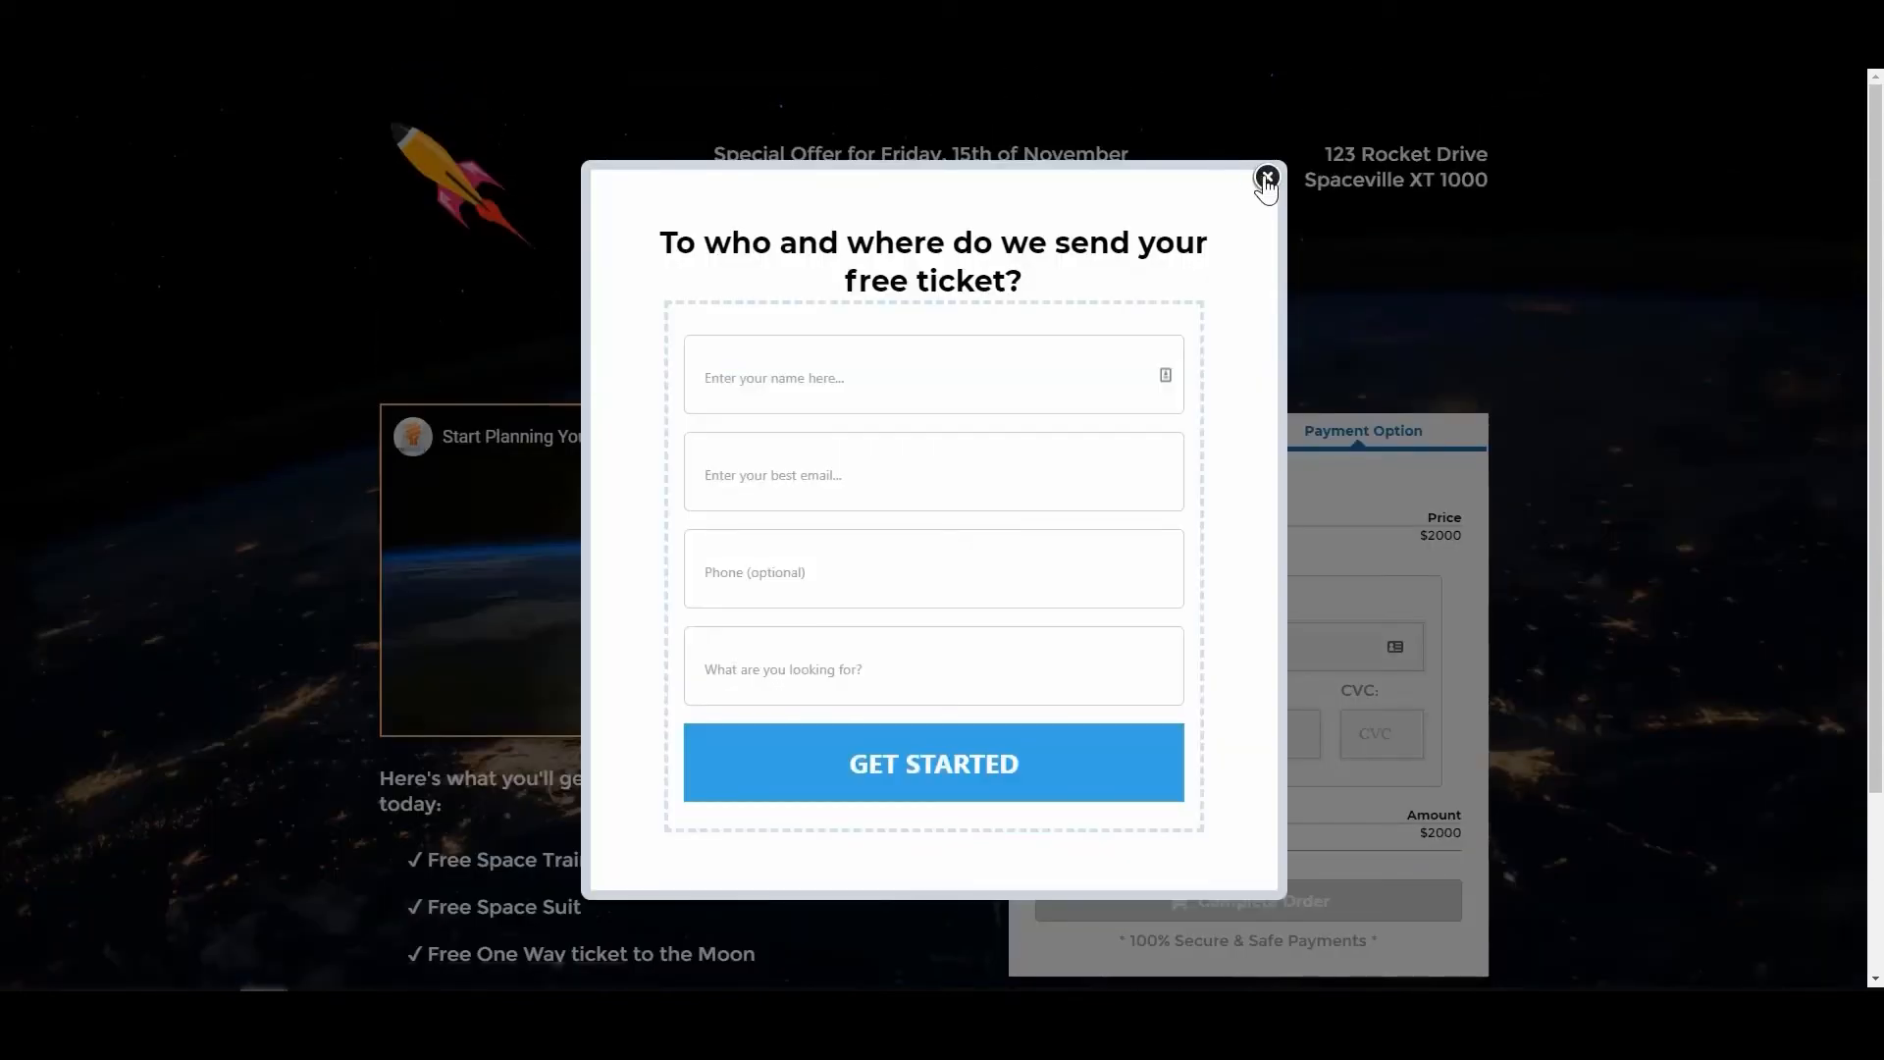
# Step: Close the opt-in popup on the live page and return to the funnel's Product Sale step
pyautogui.click(1267, 177)
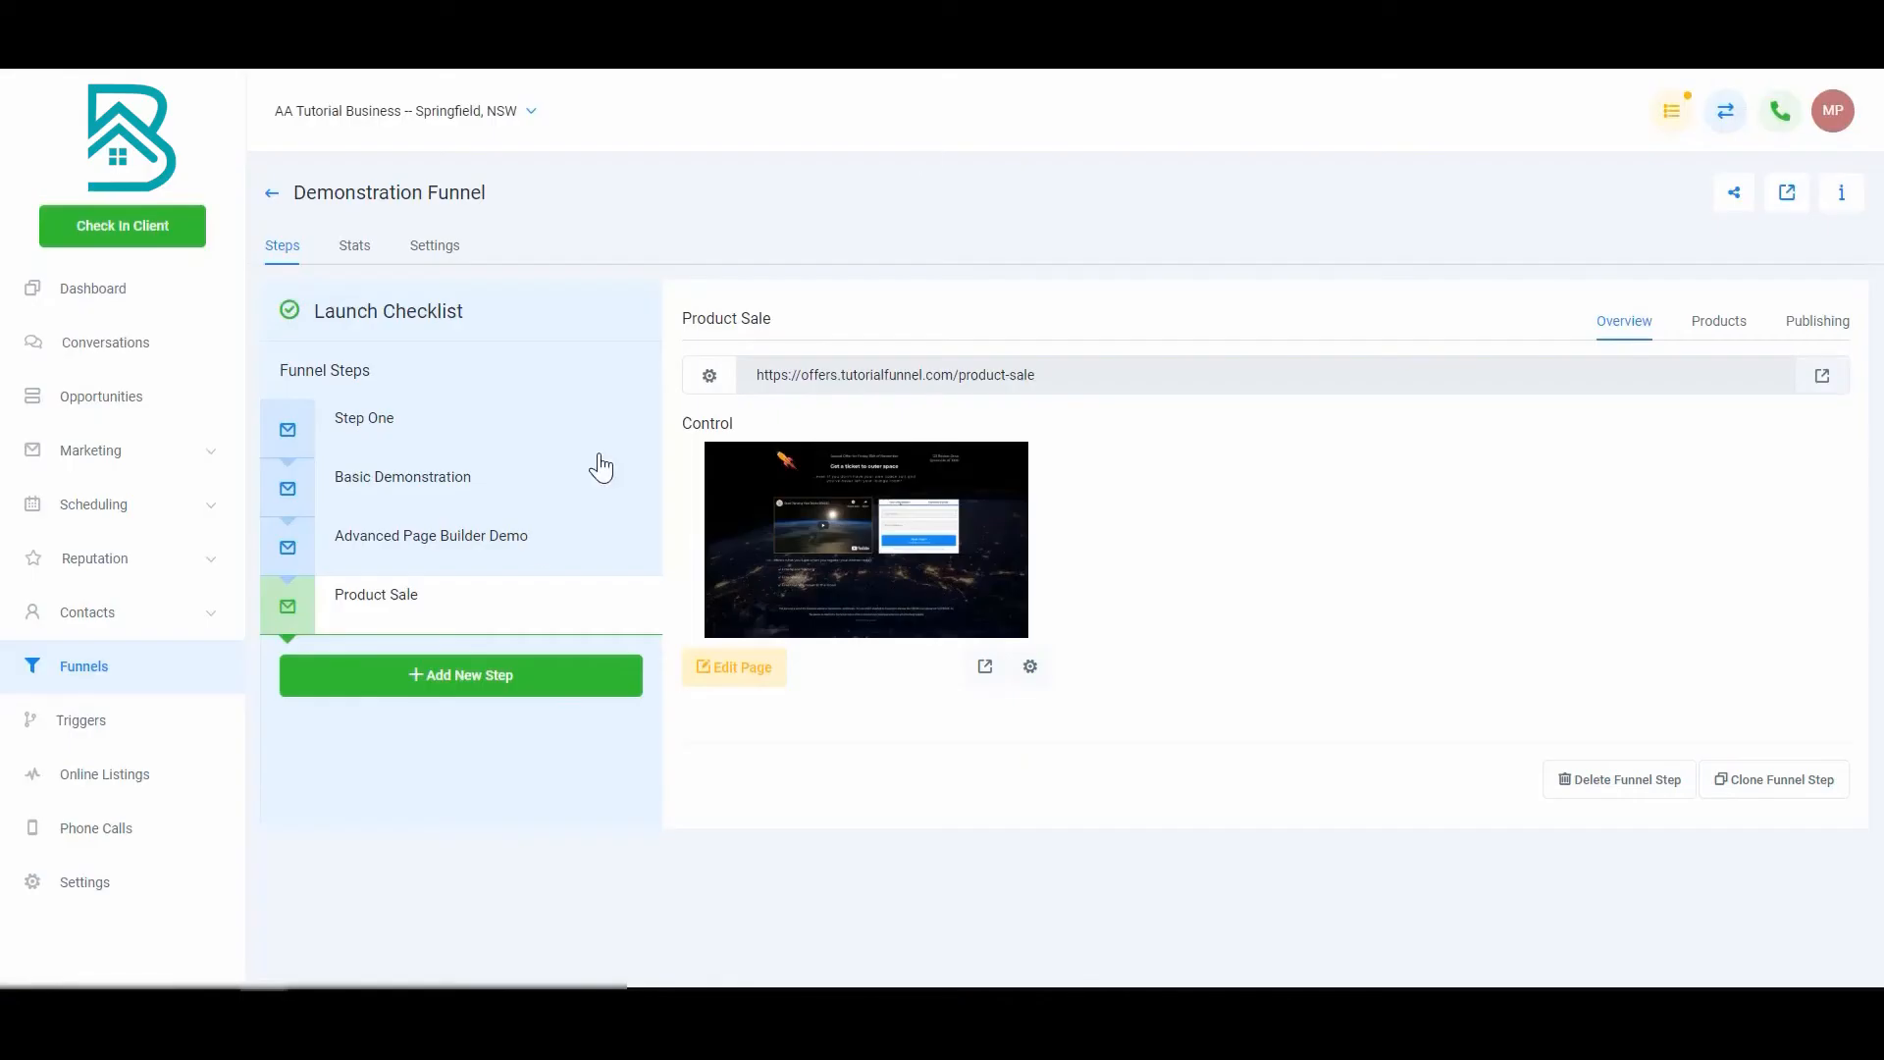
pyautogui.moveTo(501, 621)
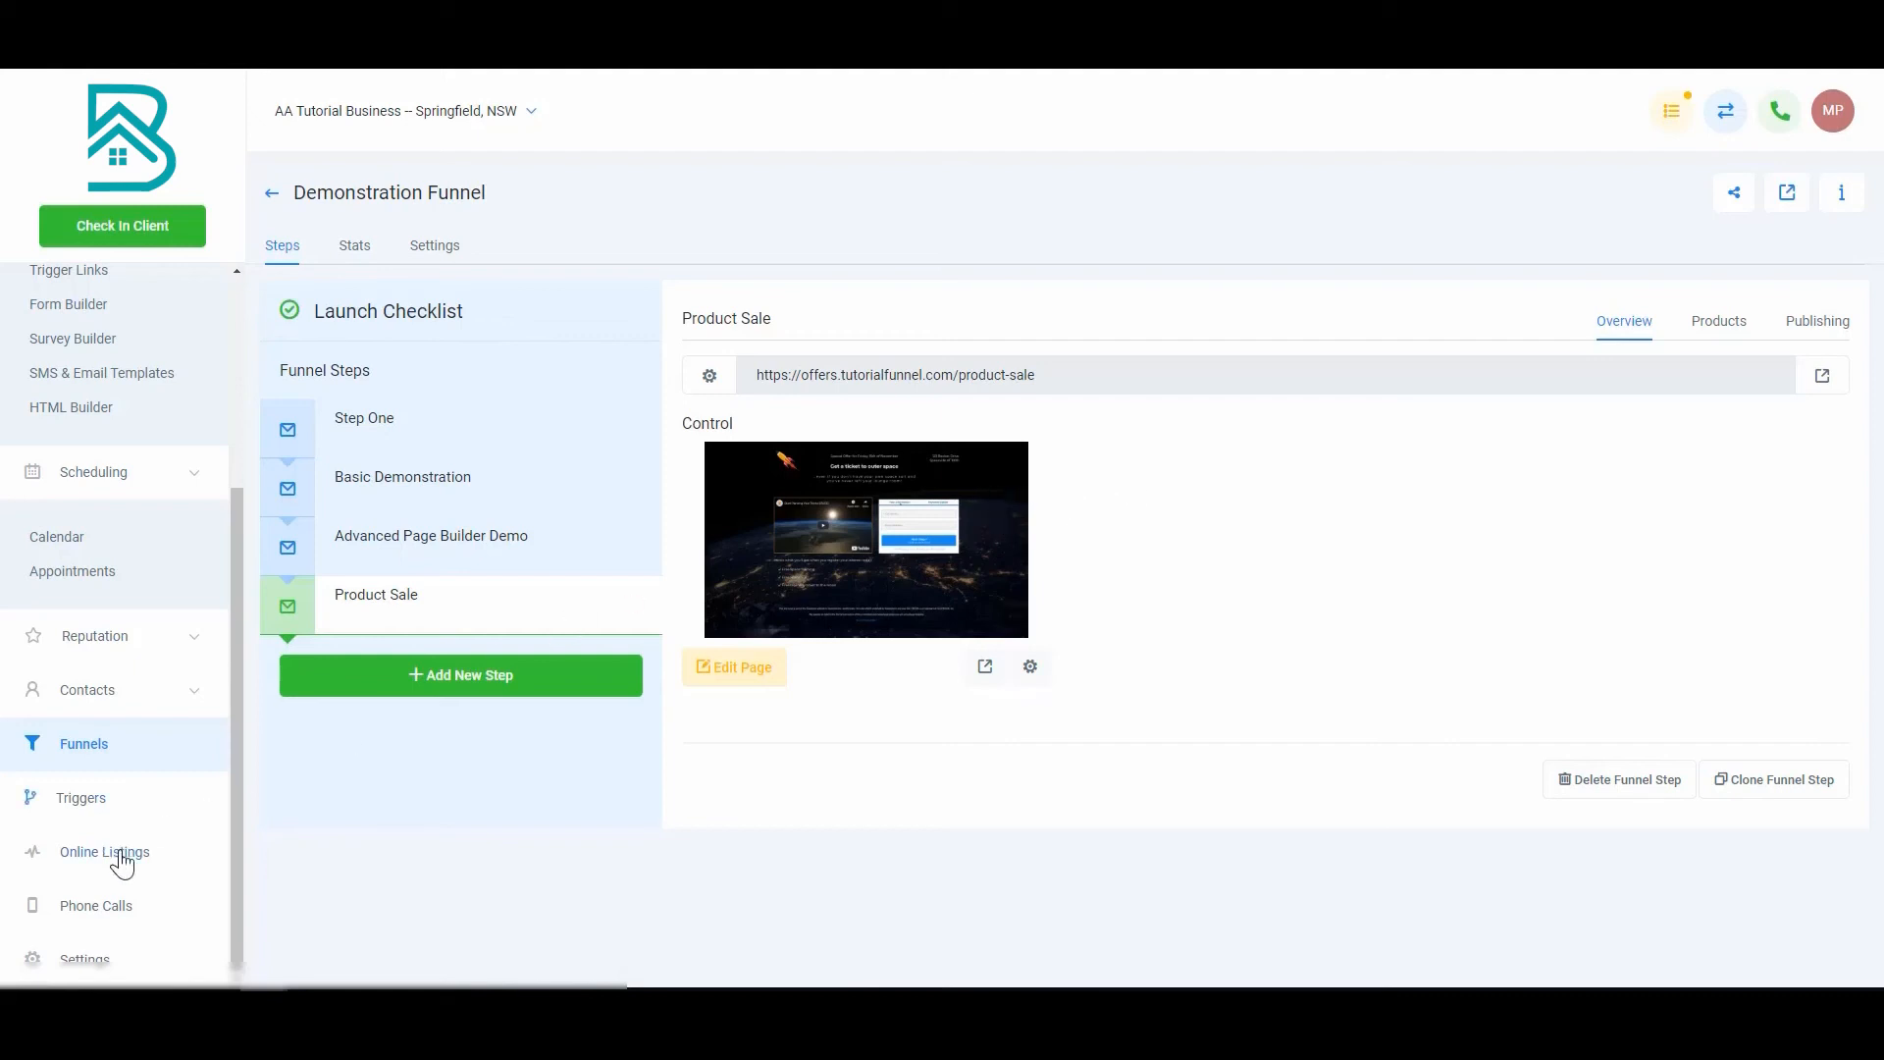
# Step: Create a basic trigger rule named 'Product Order Trigger' and switch it from Draft to Active
pyautogui.click(82, 803)
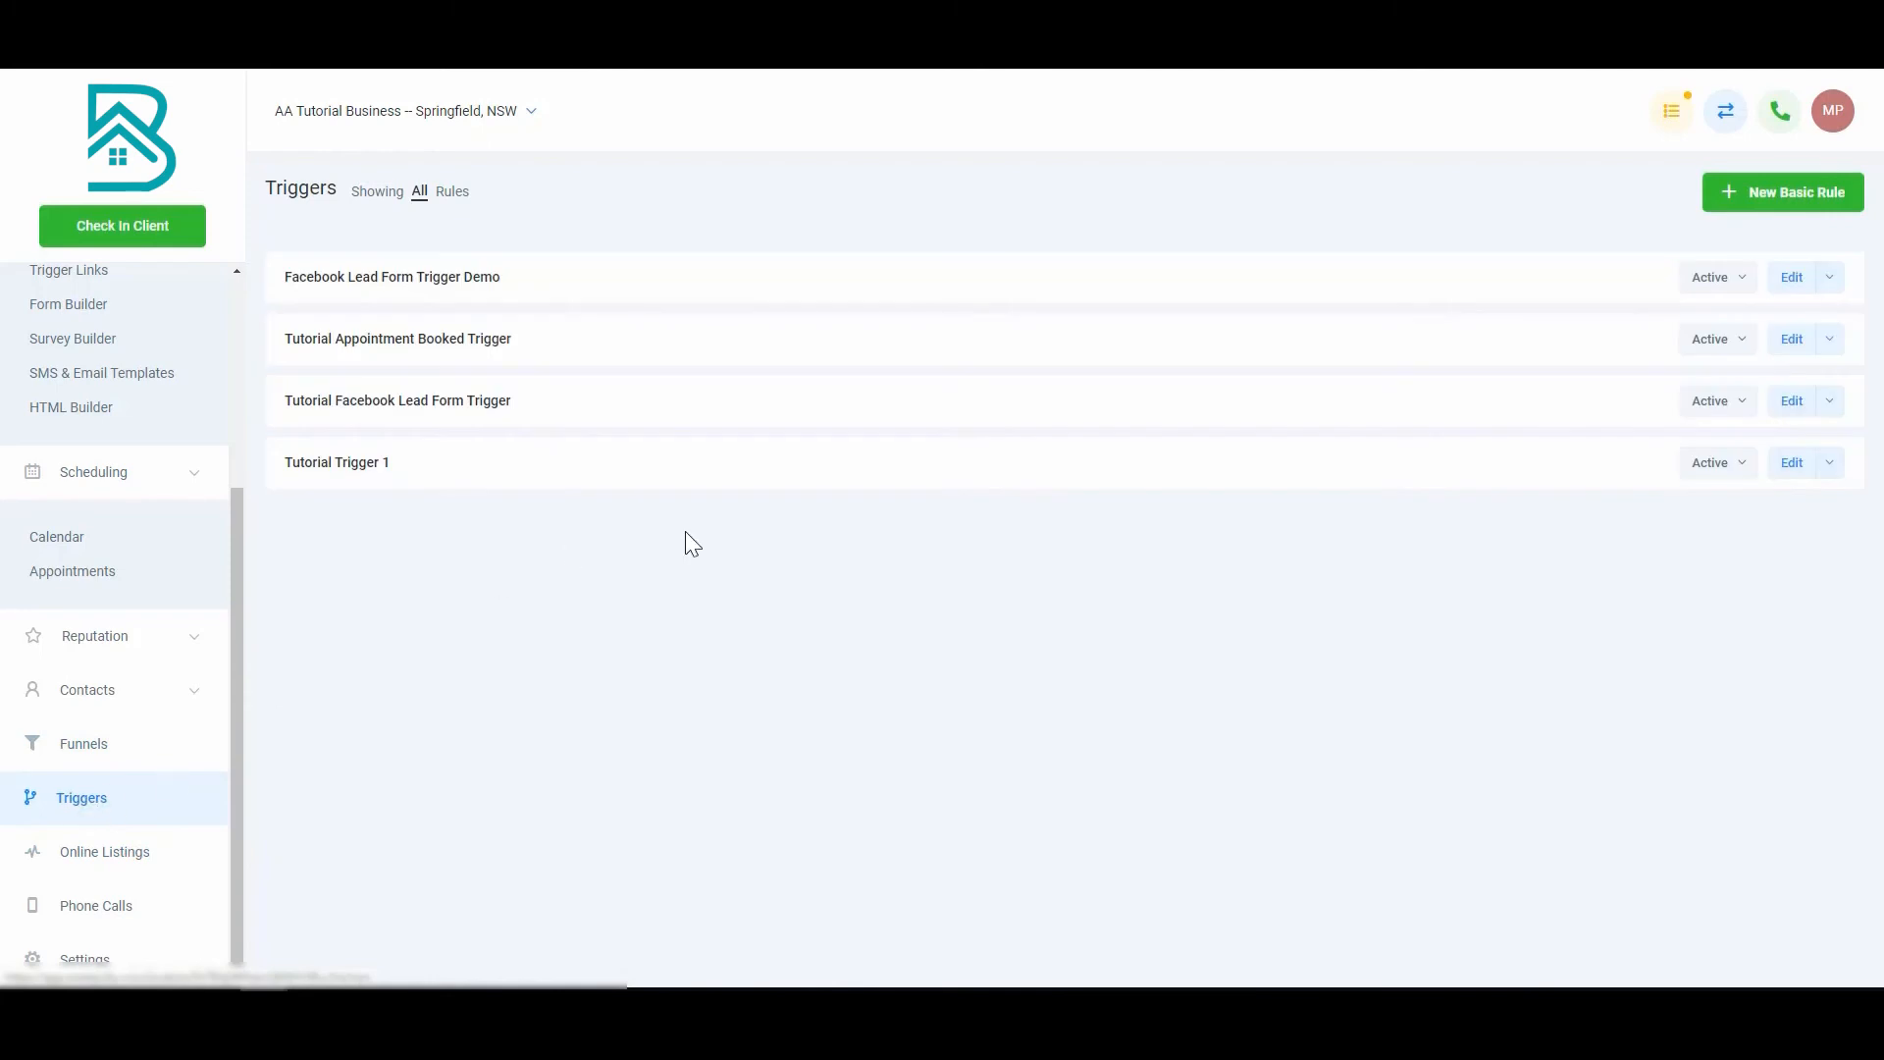
pyautogui.click(1777, 201)
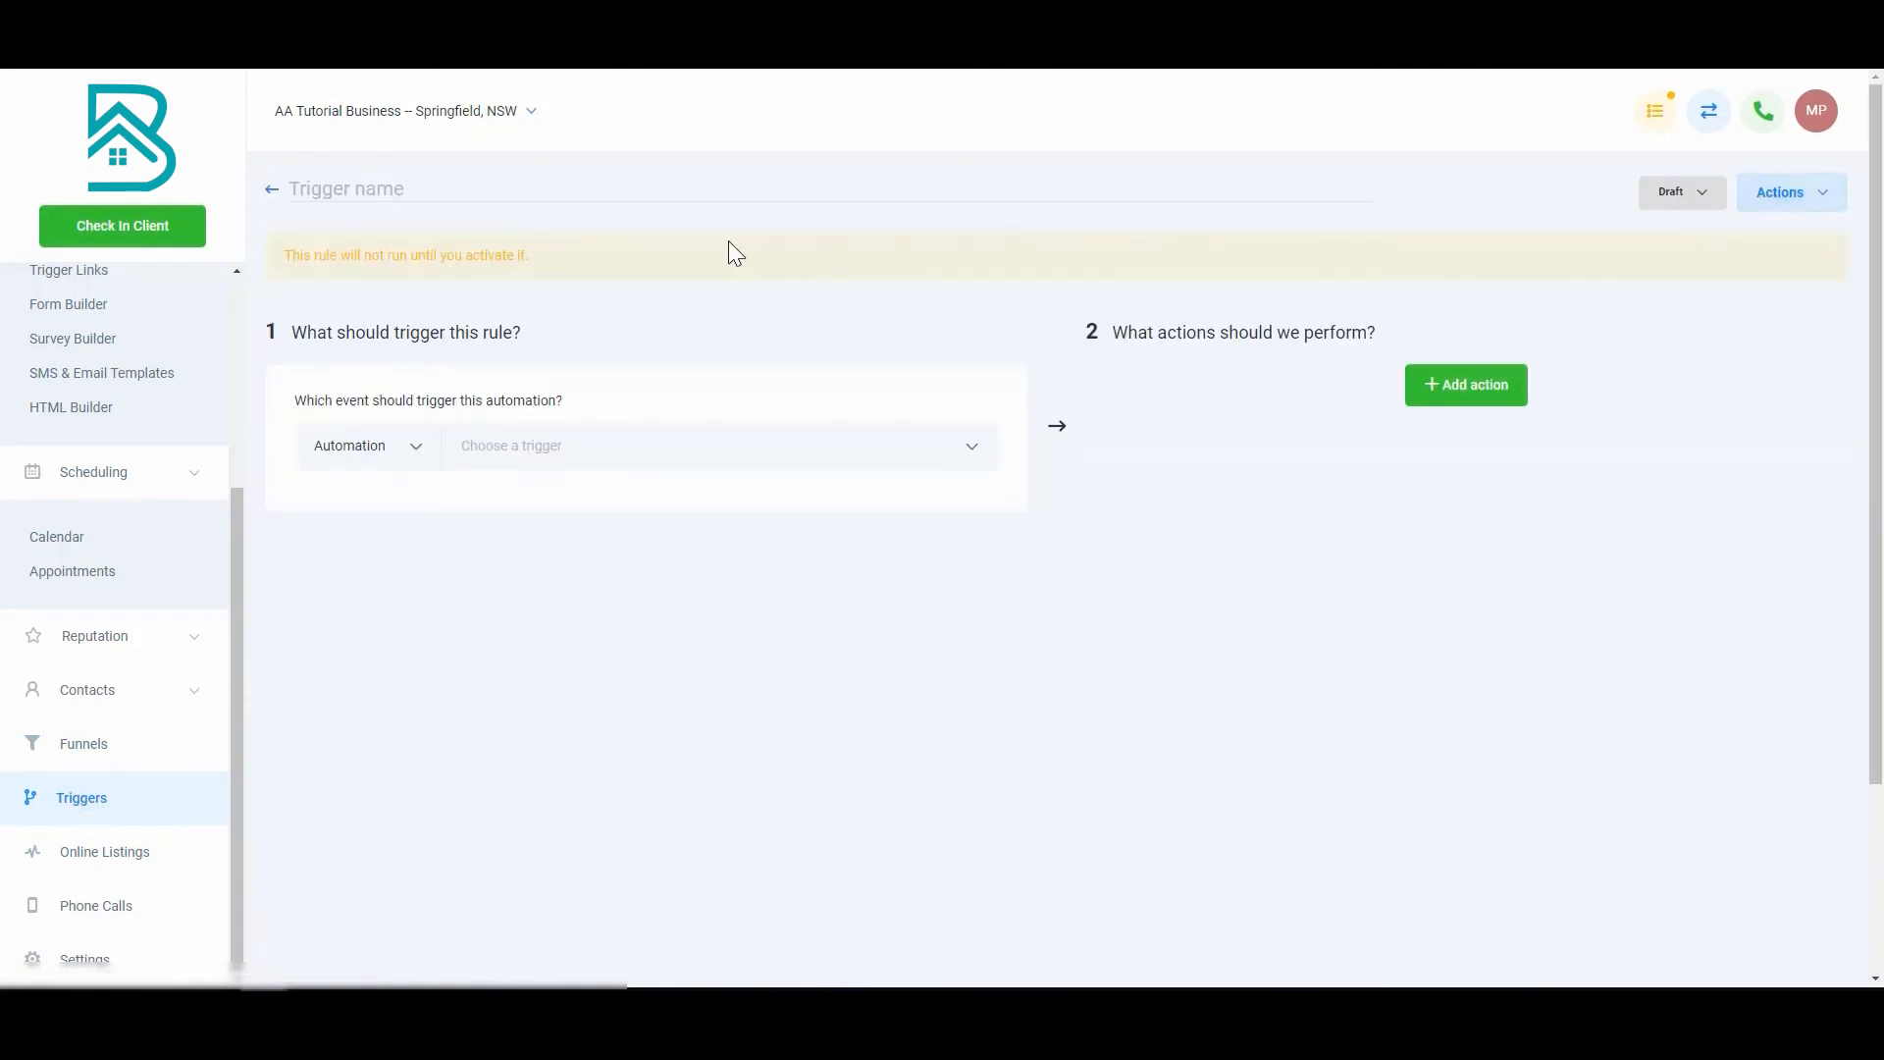
pyautogui.click(488, 193)
pyautogui.write('Product Order Trigger')
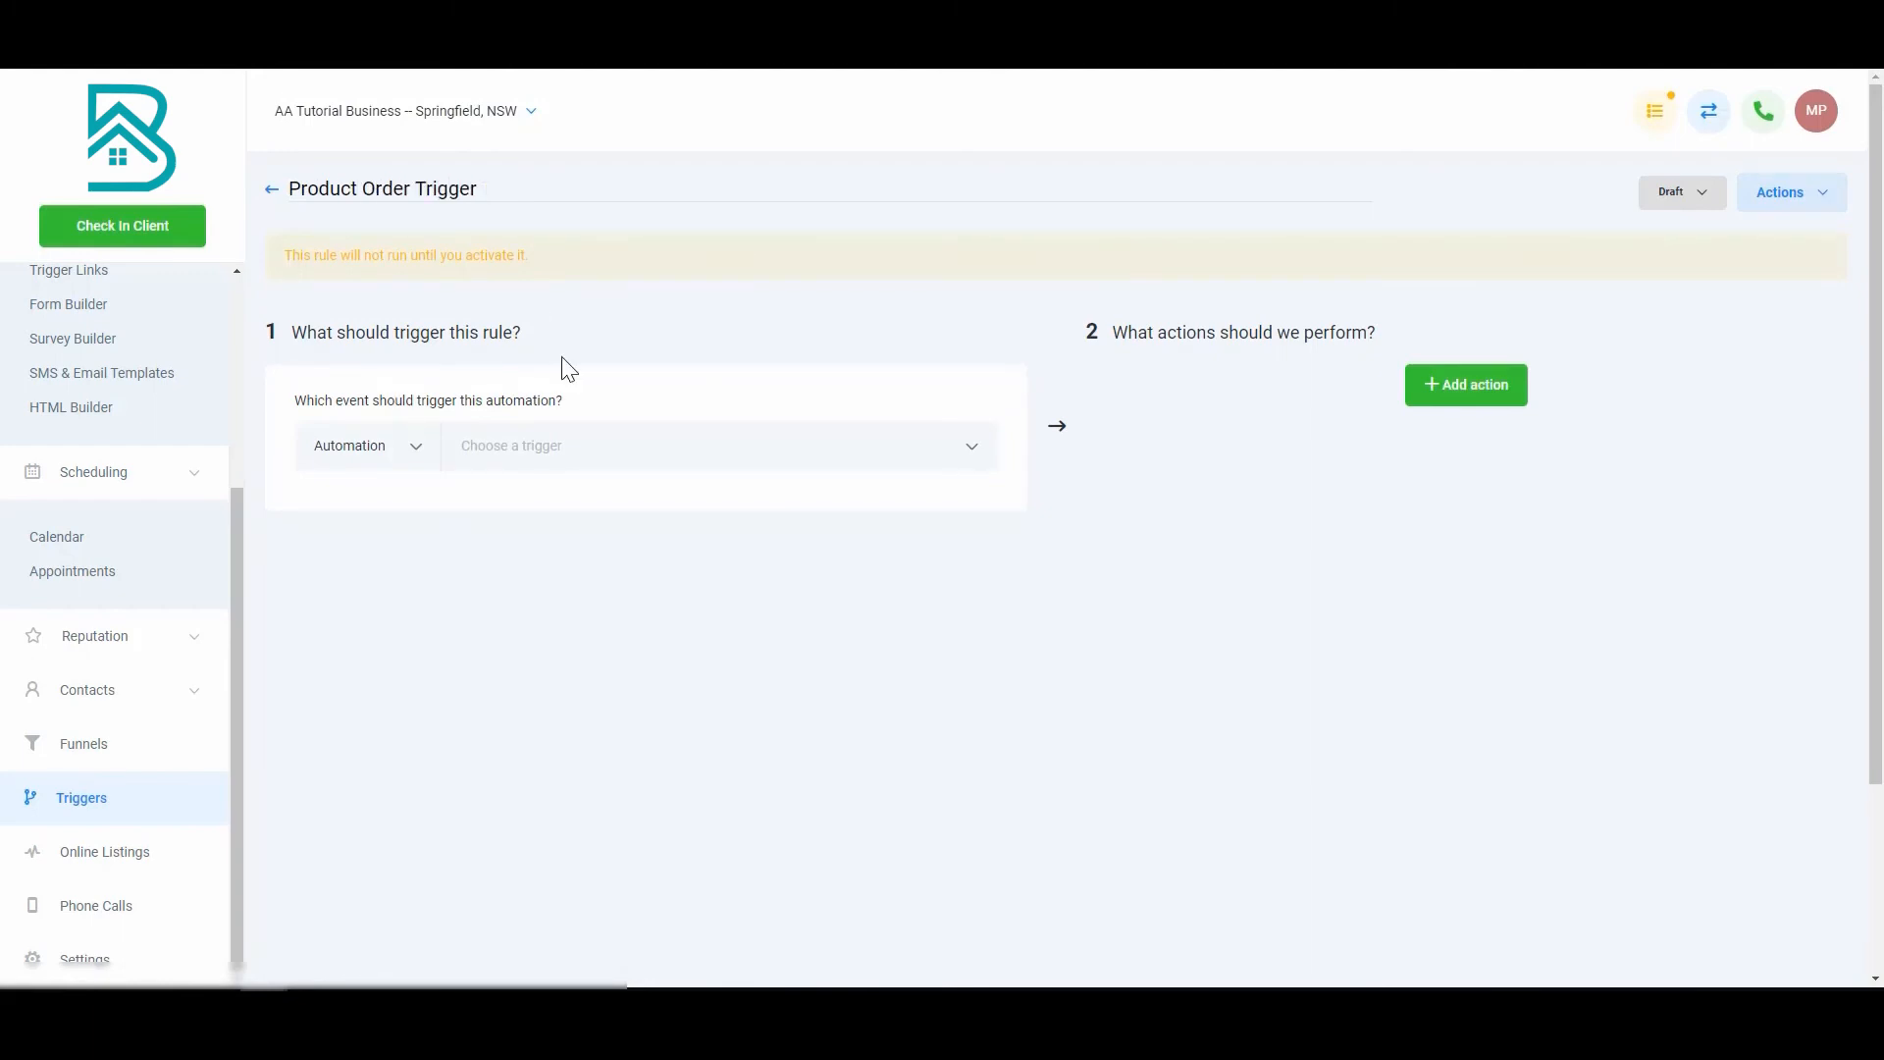
pyautogui.click(1712, 196)
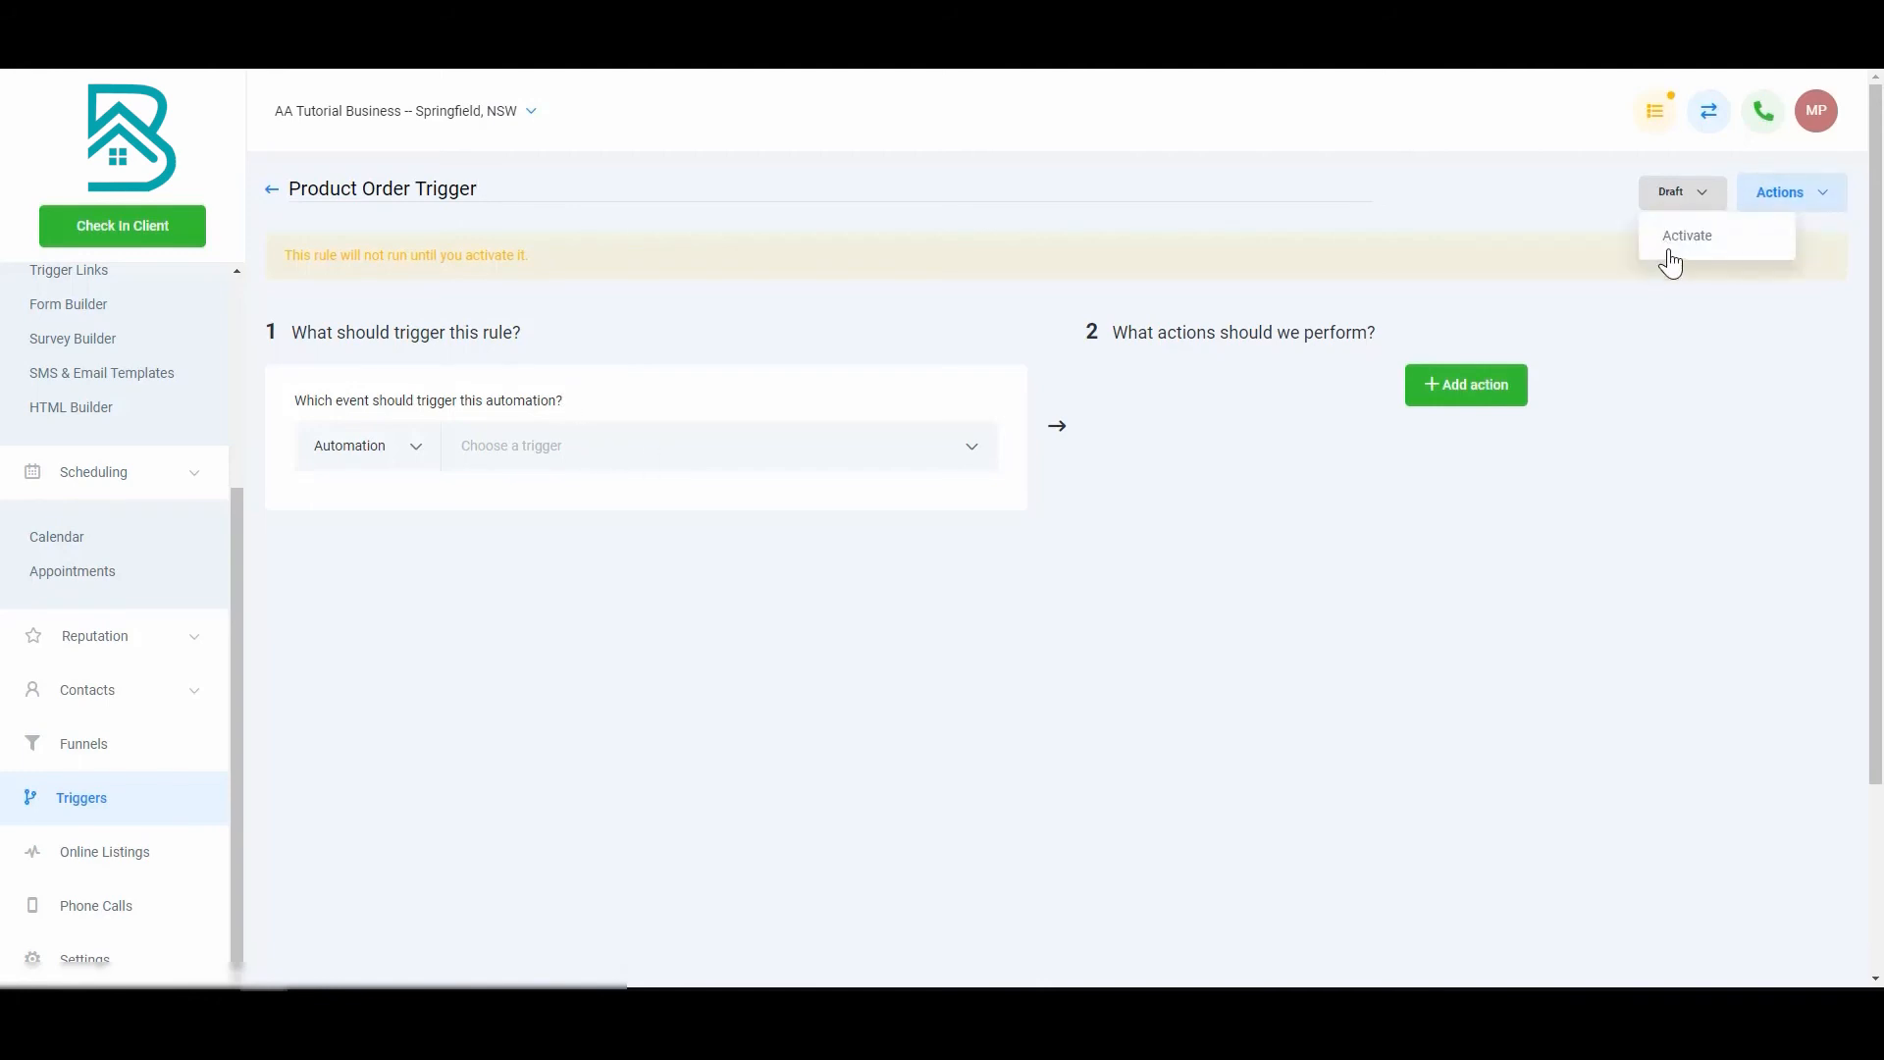
pyautogui.click(1675, 244)
pyautogui.click(587, 383)
pyautogui.scroll(-5, 651, 568)
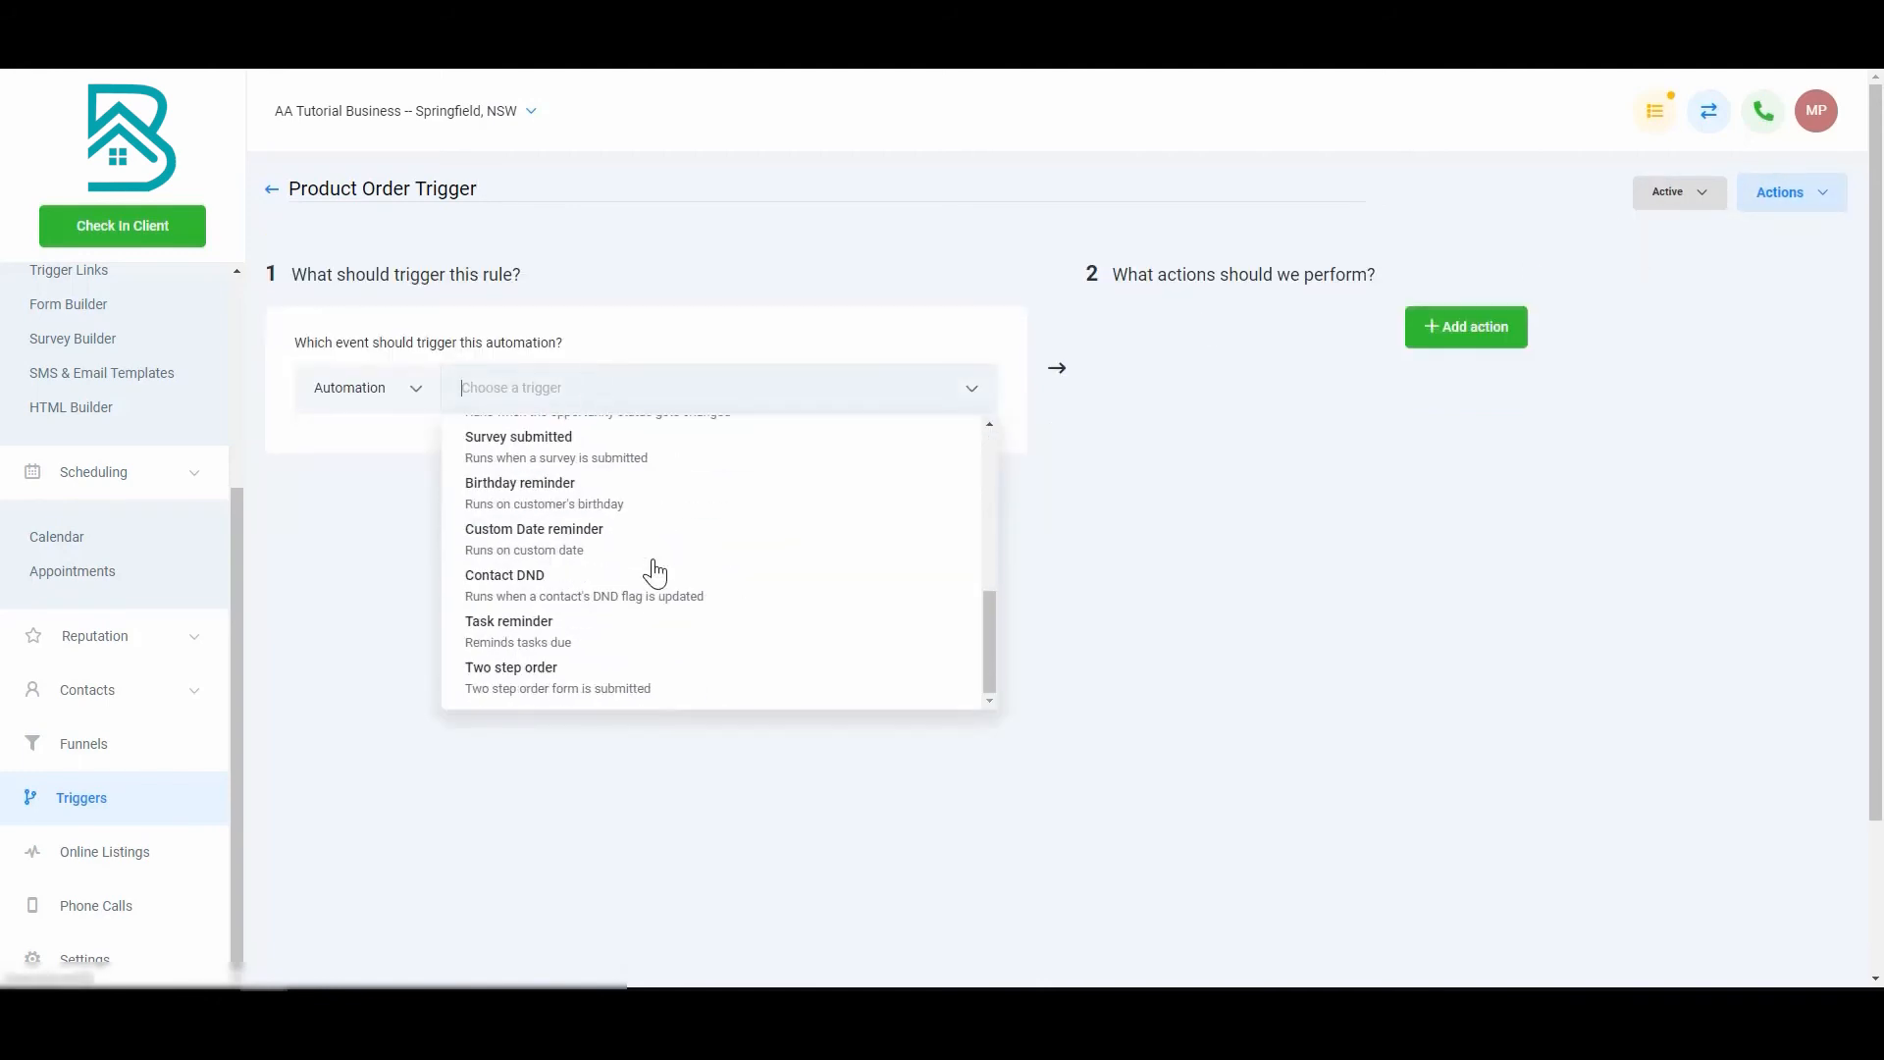
# Step: Set the trigger event to Two Step Order with an In Funnel filter of Demonstration Funnel
pyautogui.click(530, 677)
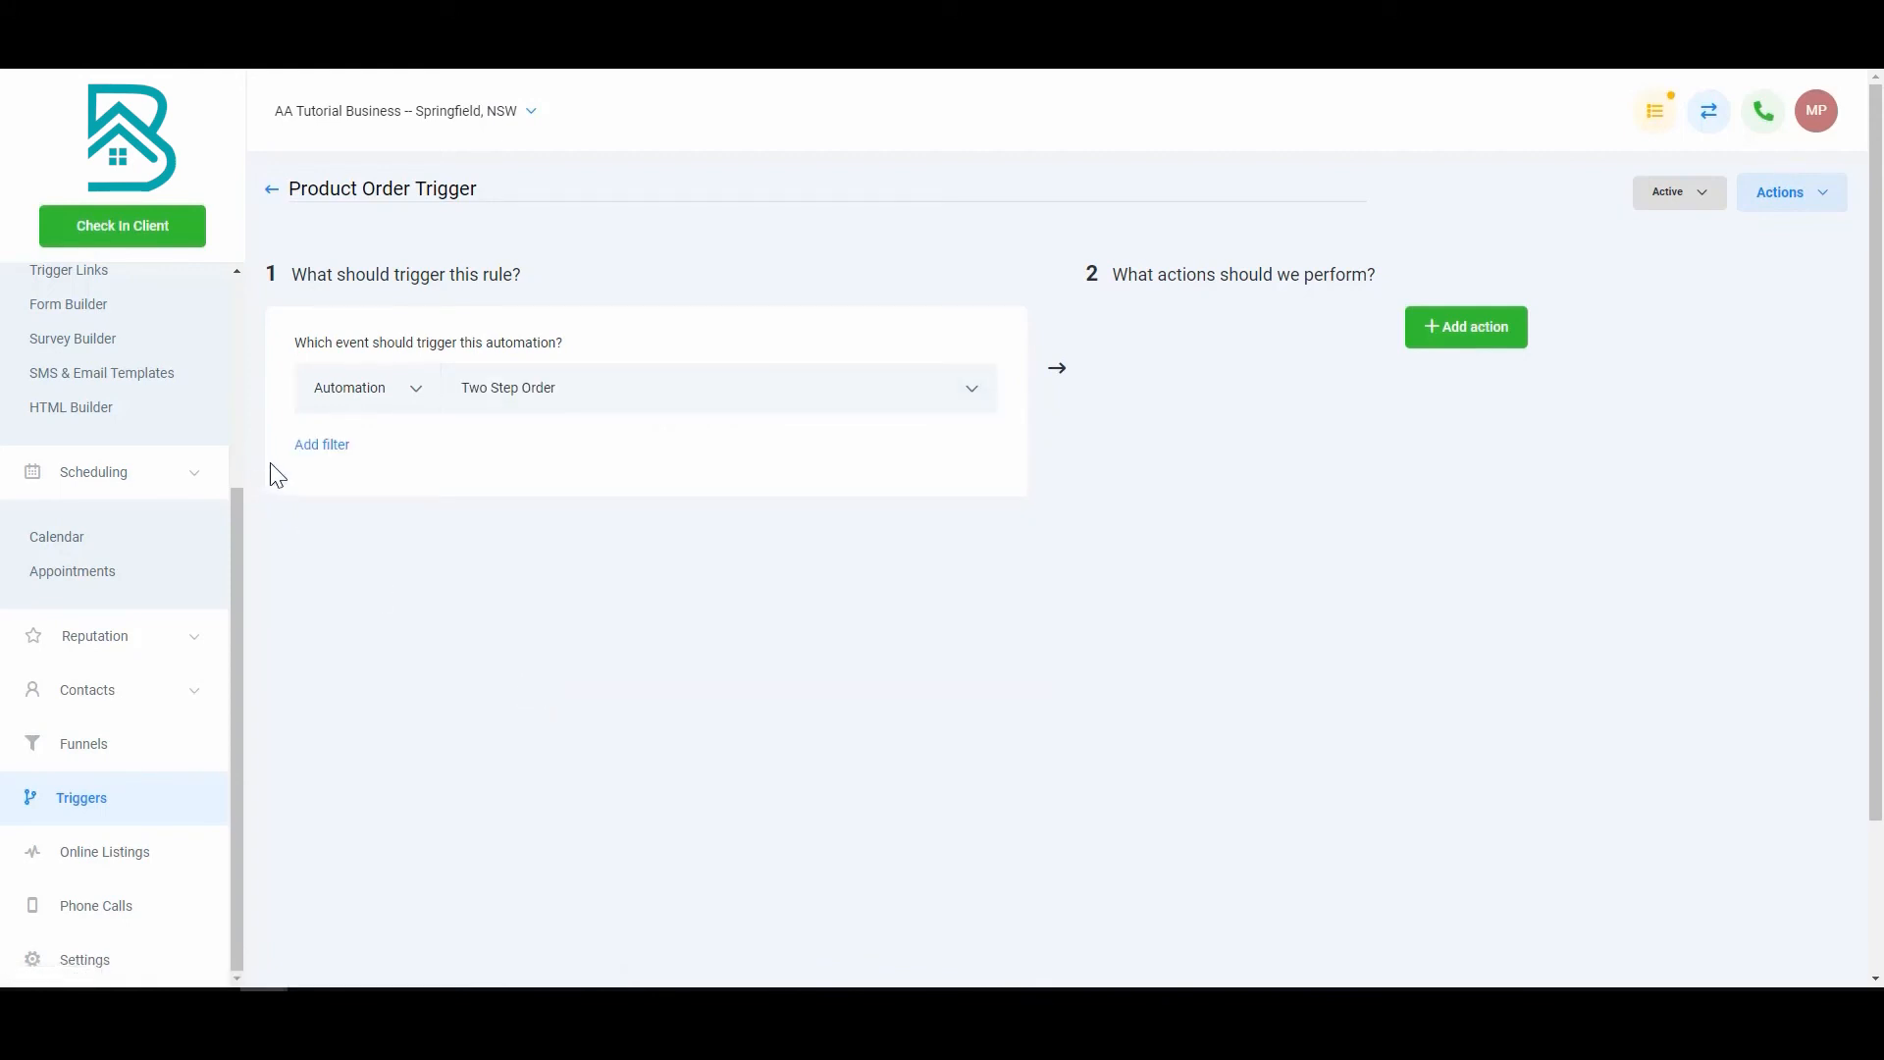
pyautogui.click(324, 448)
pyautogui.click(413, 496)
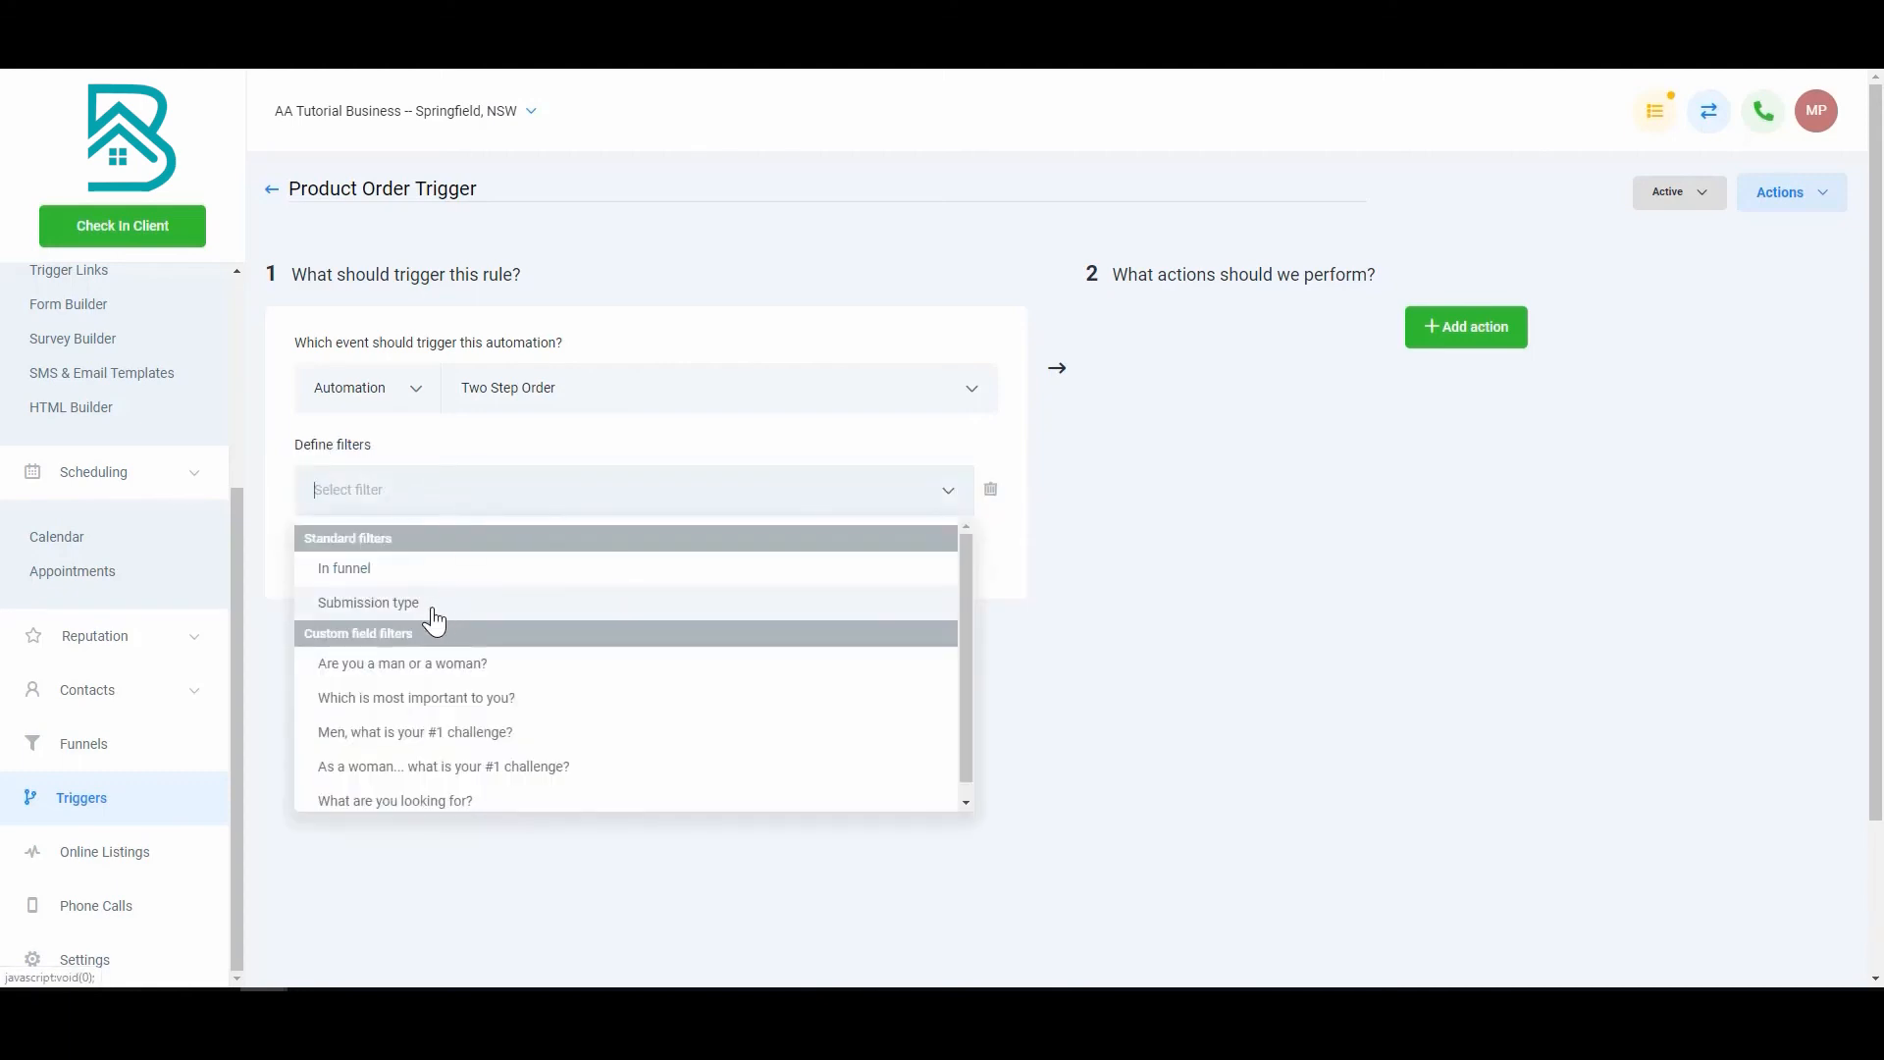
pyautogui.click(421, 570)
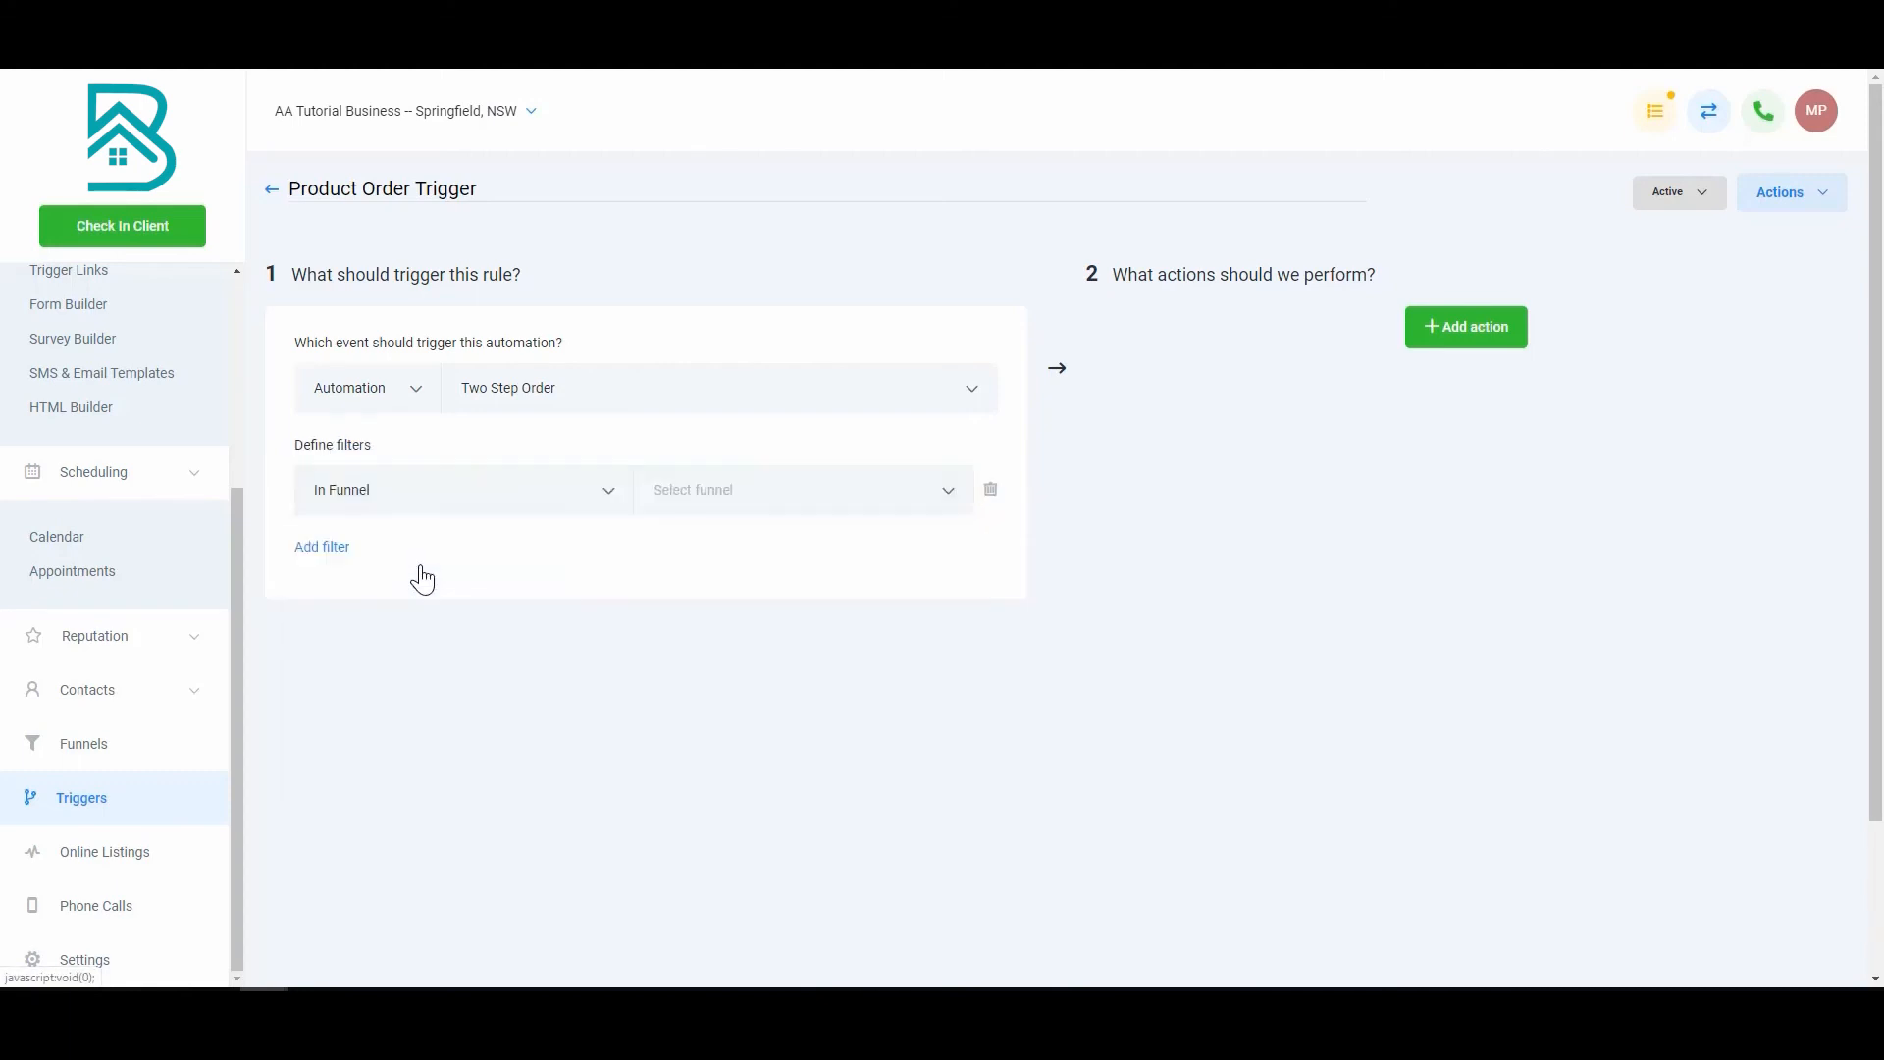
pyautogui.click(733, 486)
pyautogui.click(755, 559)
# Step: Add a Submission Type filter set to Optin, plus an empty action slot
pyautogui.click(304, 550)
pyautogui.click(386, 538)
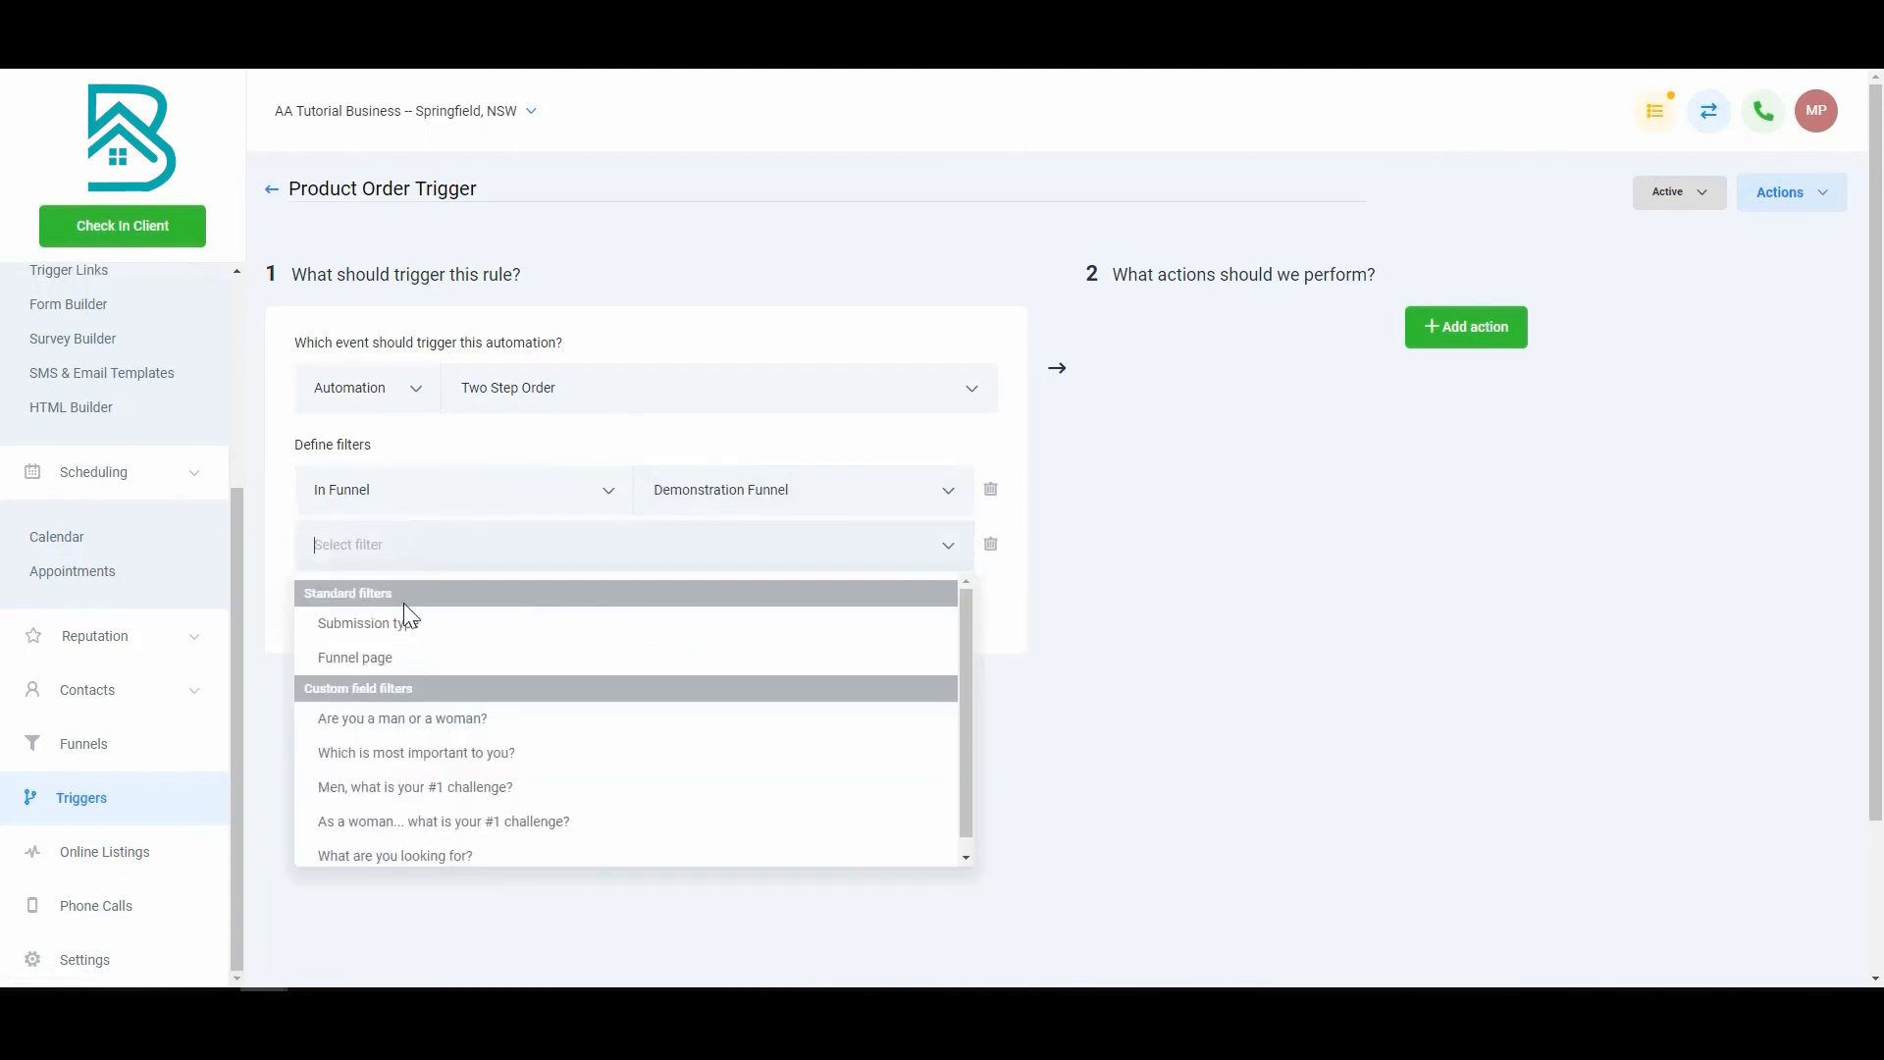
pyautogui.click(397, 626)
pyautogui.click(726, 547)
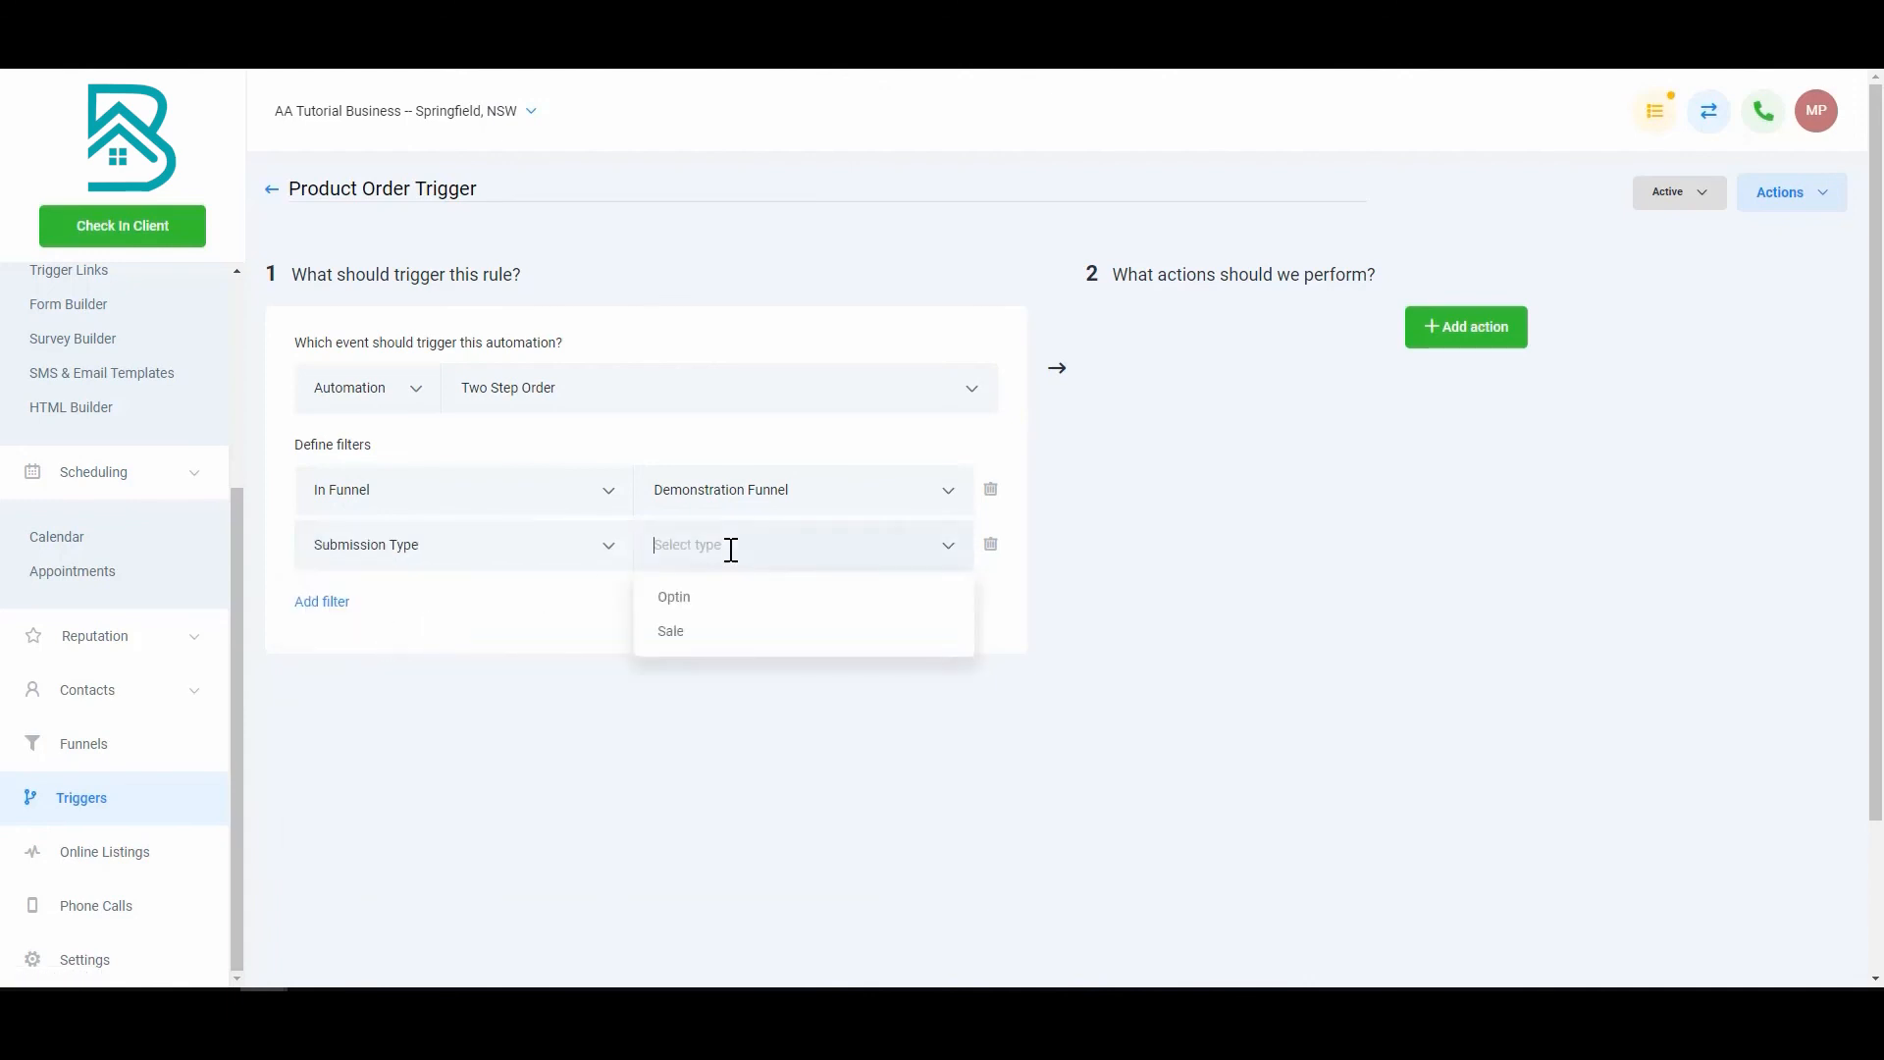
pyautogui.click(698, 602)
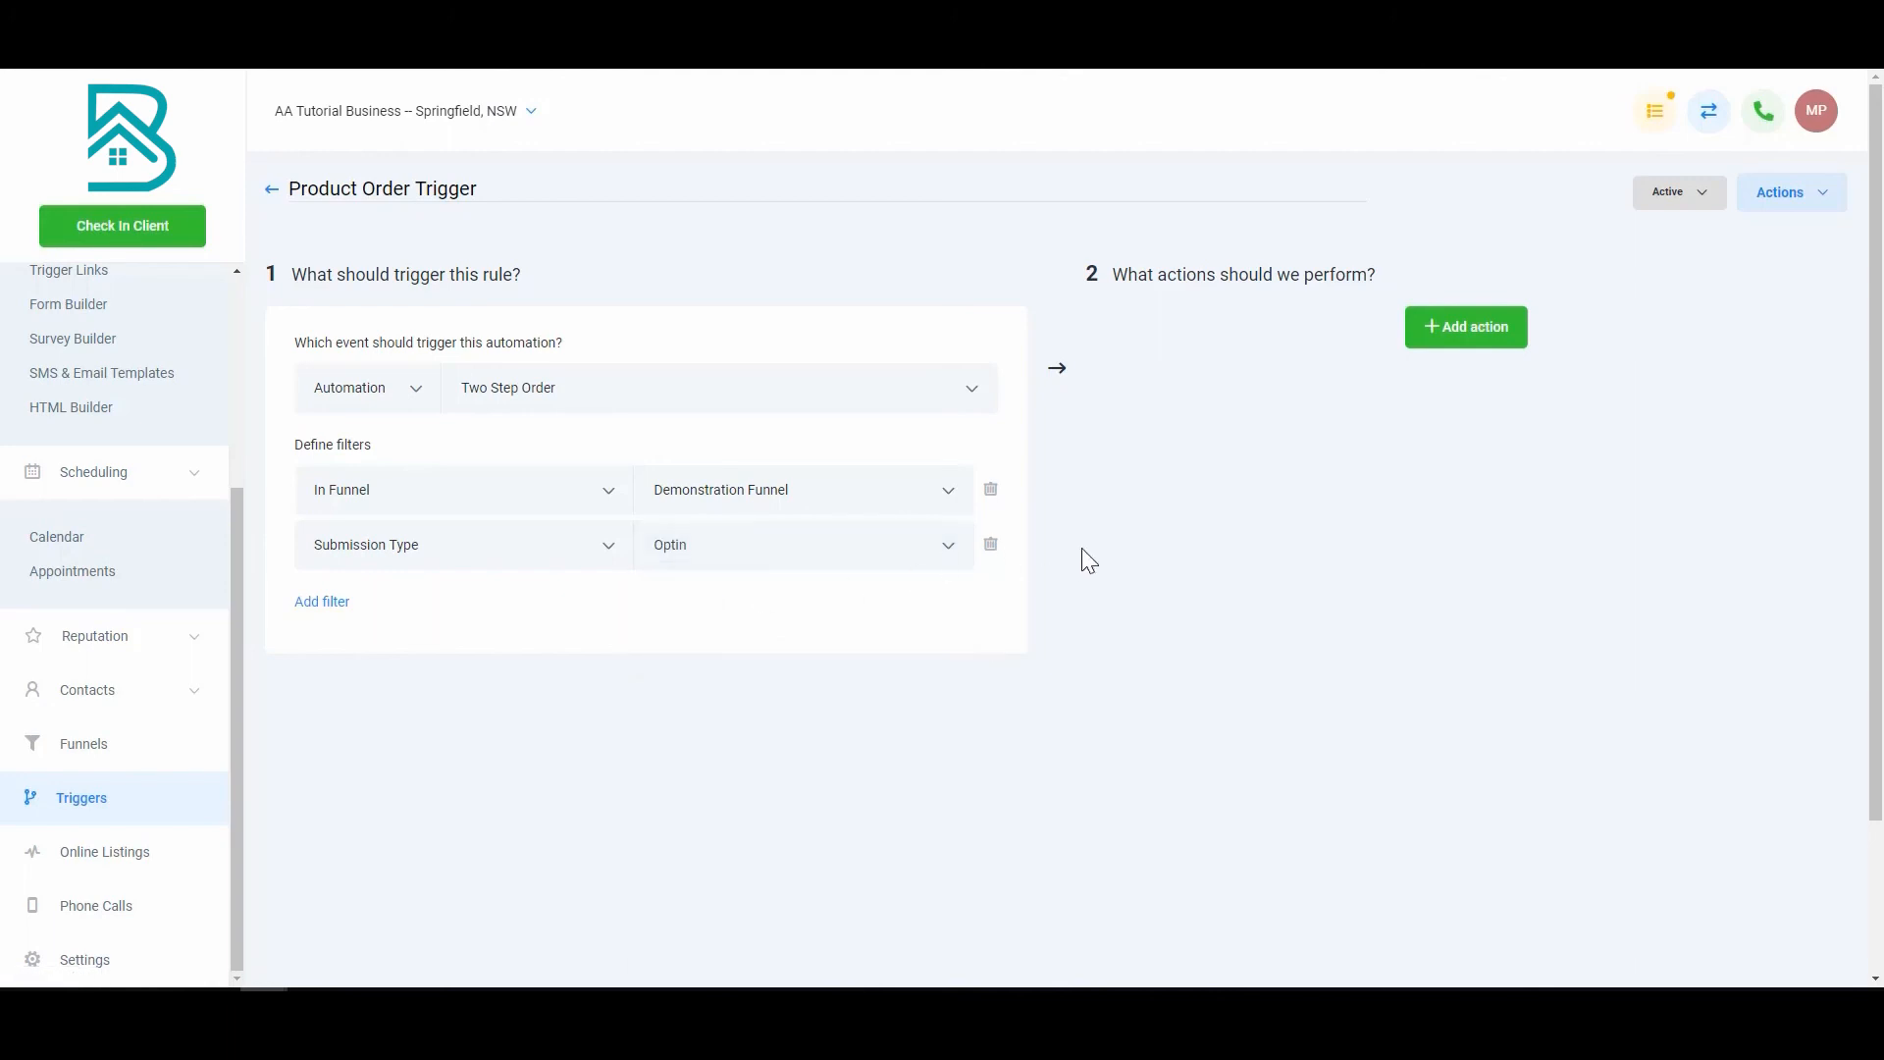
pyautogui.click(1485, 343)
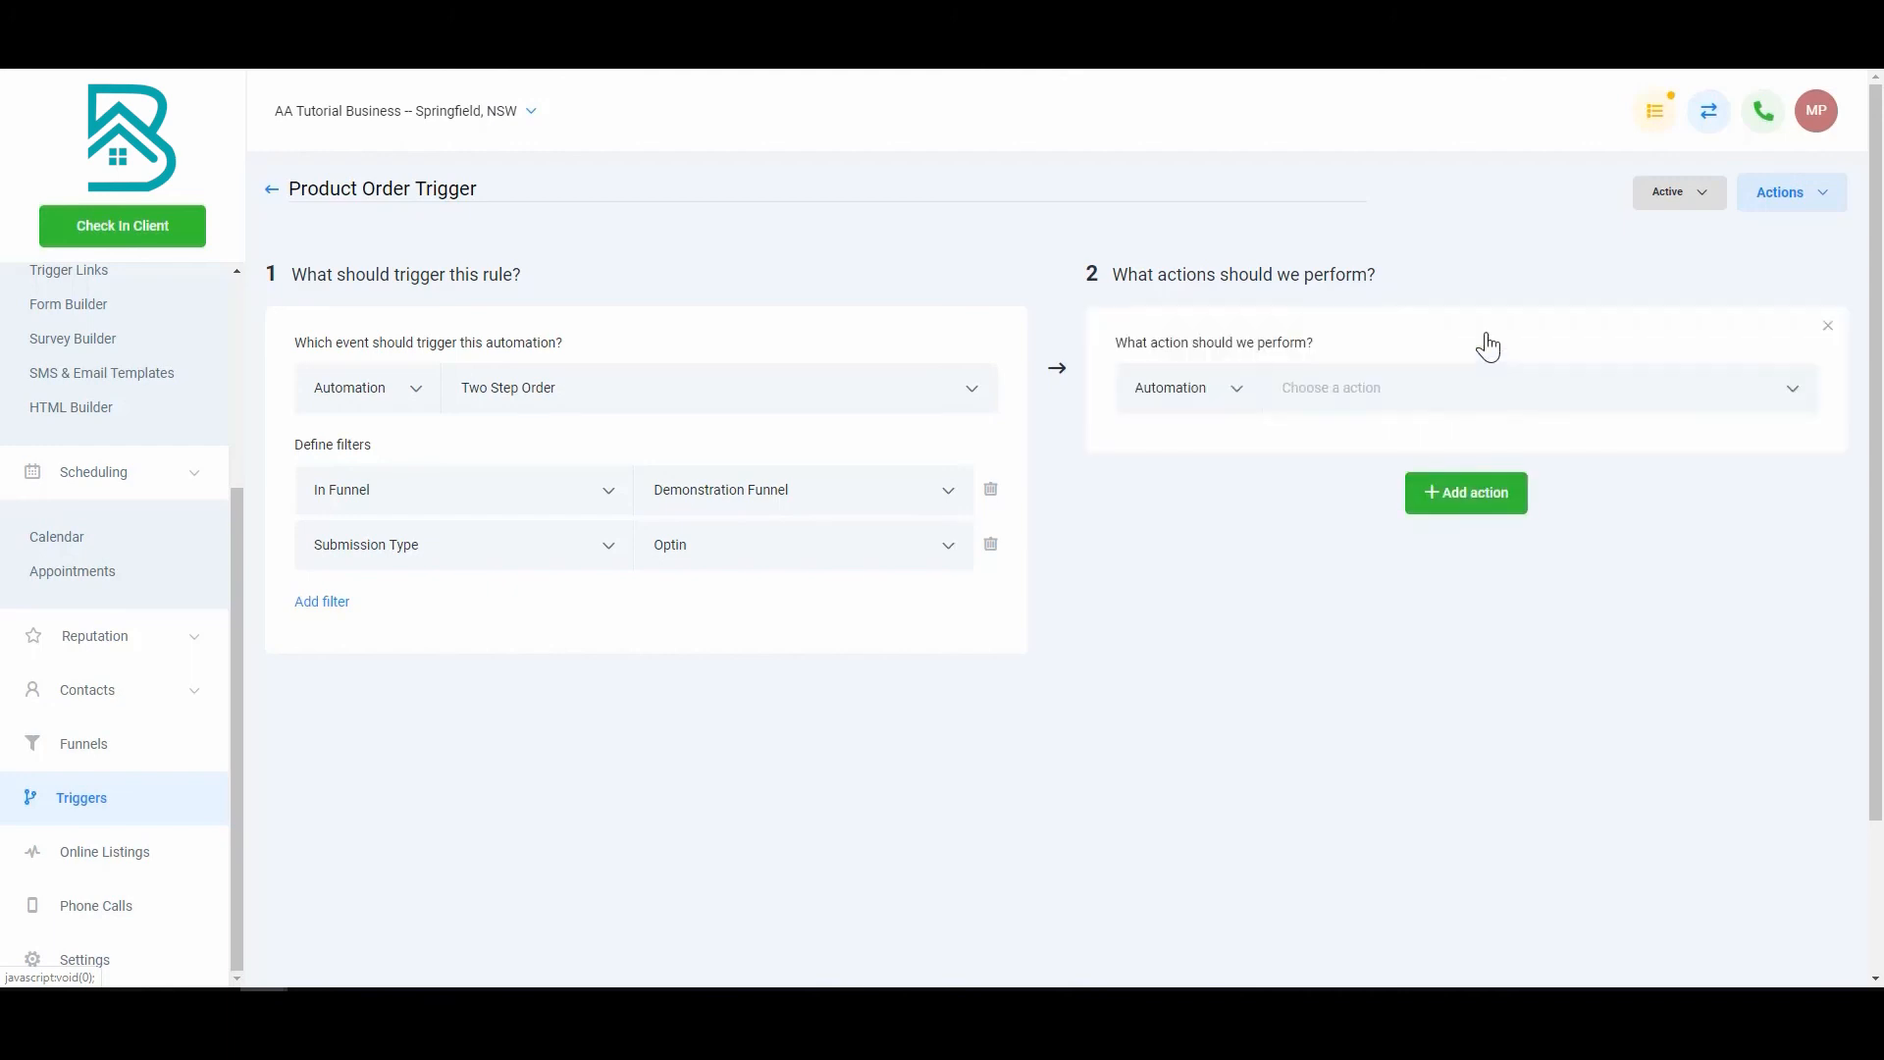
# Step: Remove the extra empty action card and change the Submission Type filter from Optin to Sale
pyautogui.click(1828, 326)
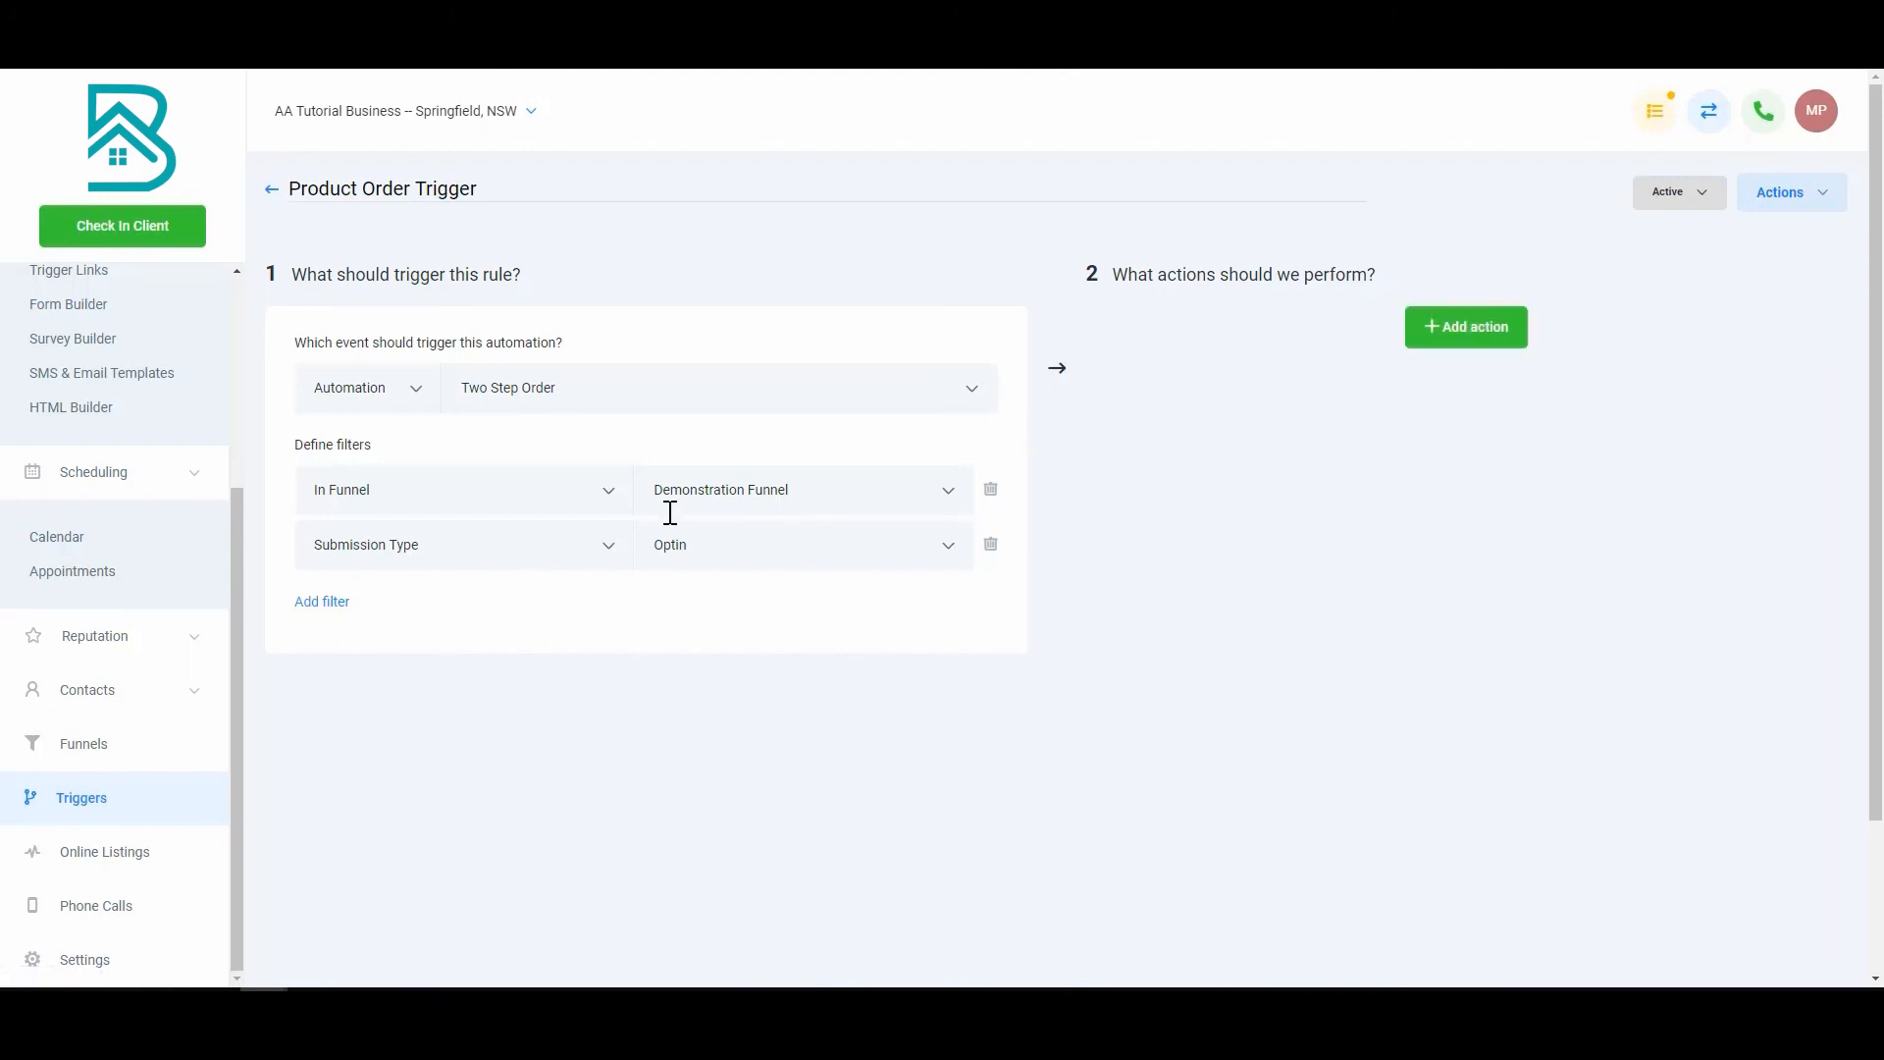
pyautogui.click(806, 545)
pyautogui.click(744, 636)
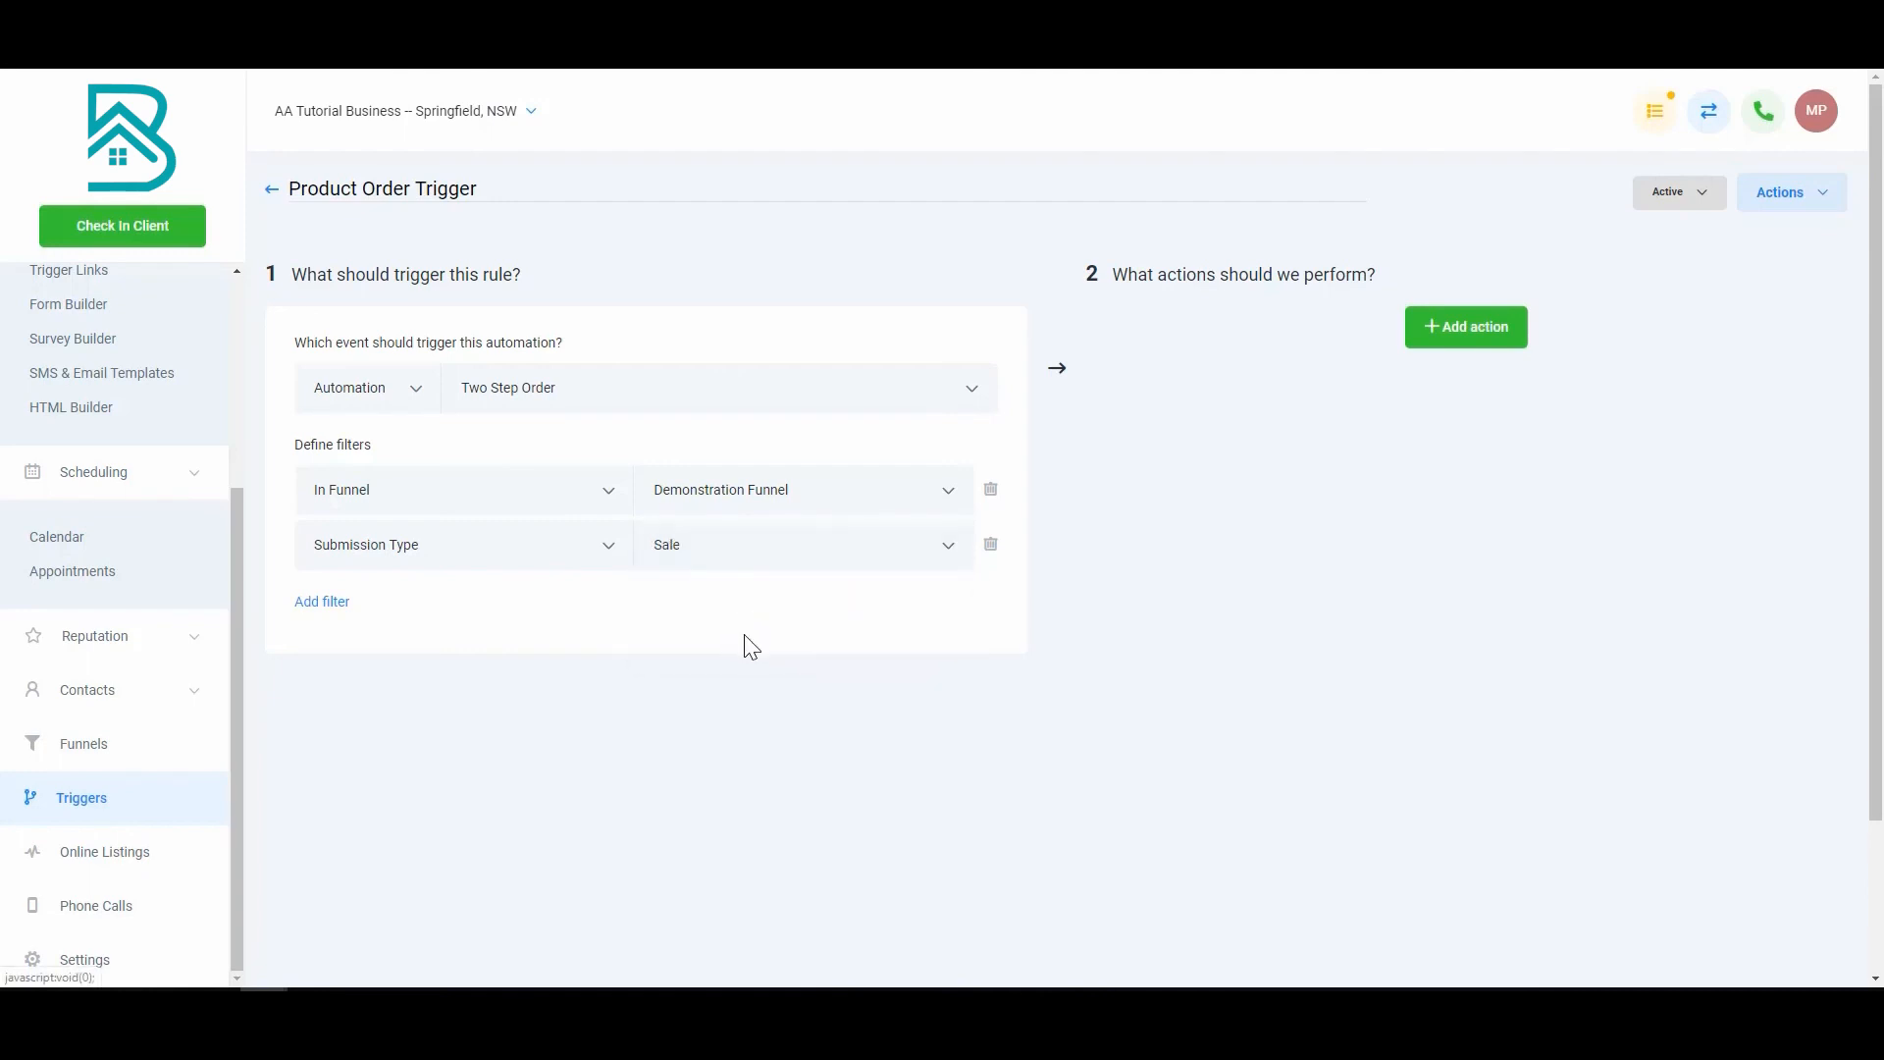
# Step: Add a new action step to the Product Order Trigger, leaving its action unselected
pyautogui.click(1484, 314)
pyautogui.click(1459, 389)
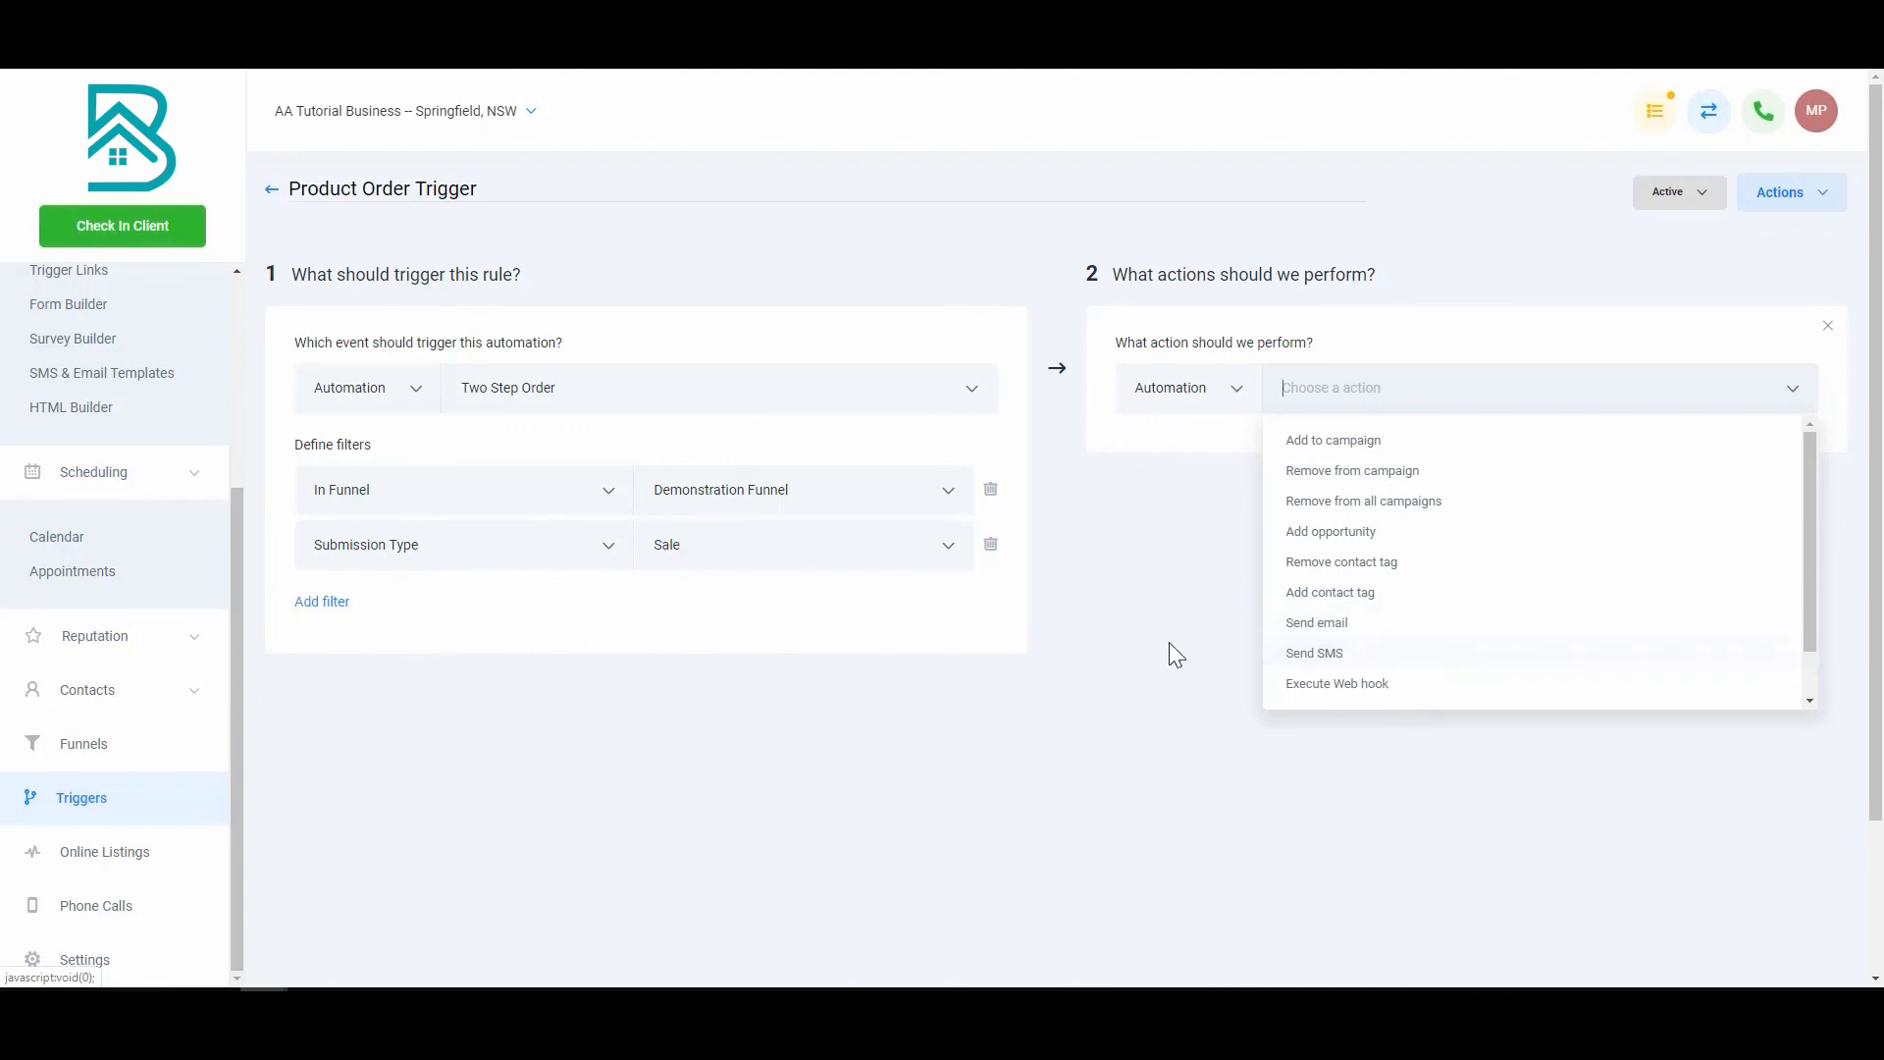
pyautogui.click(1188, 691)
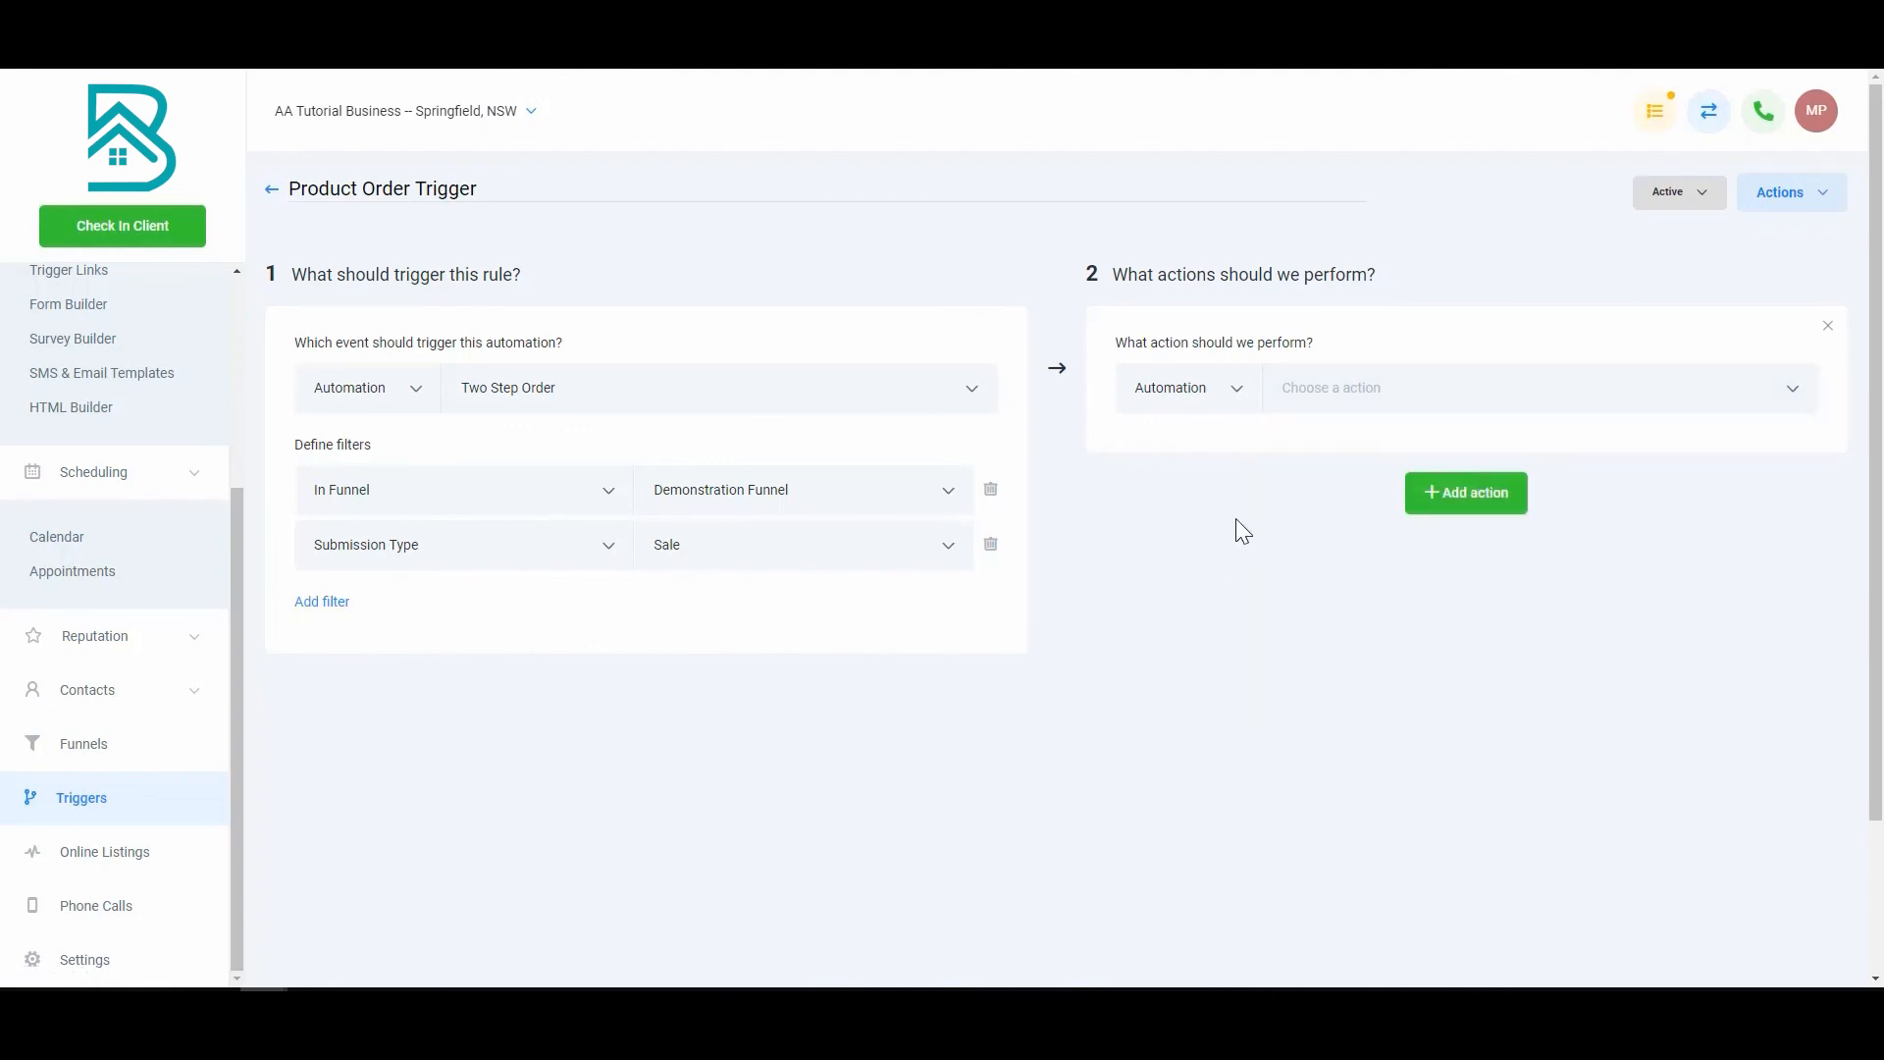